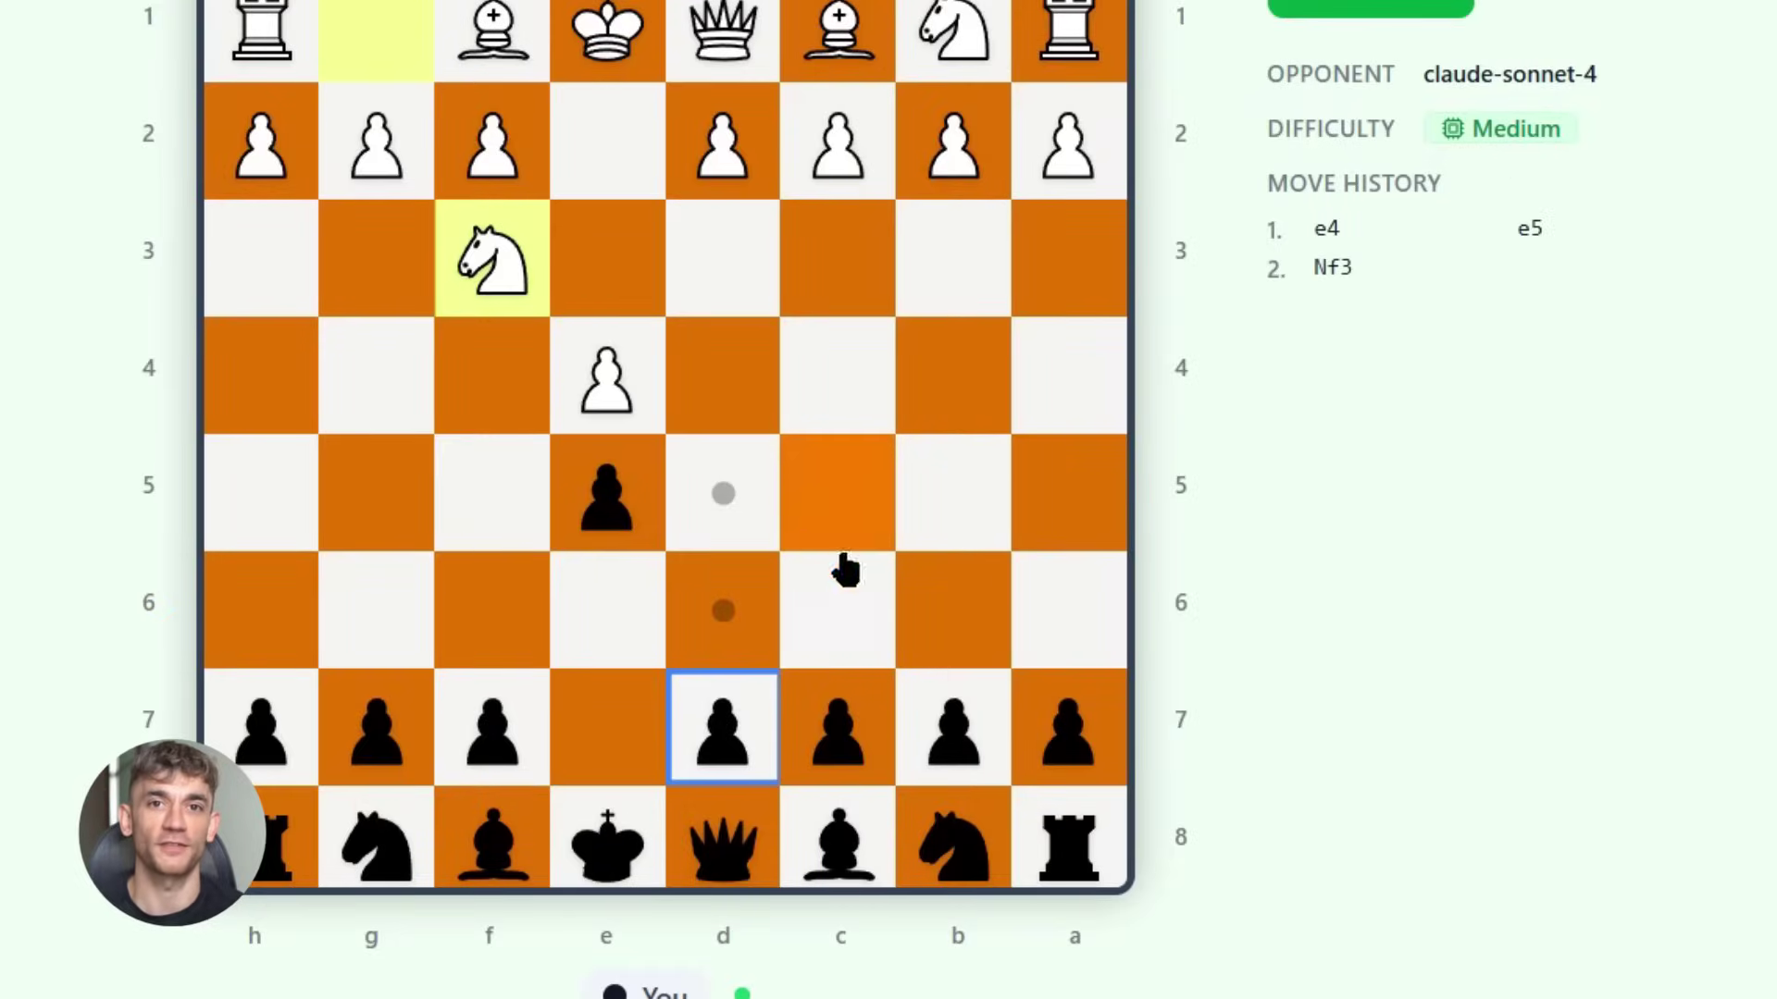
Select the black rook on a8, filter the tasks to Work, and switch to calendar view.
click(1071, 828)
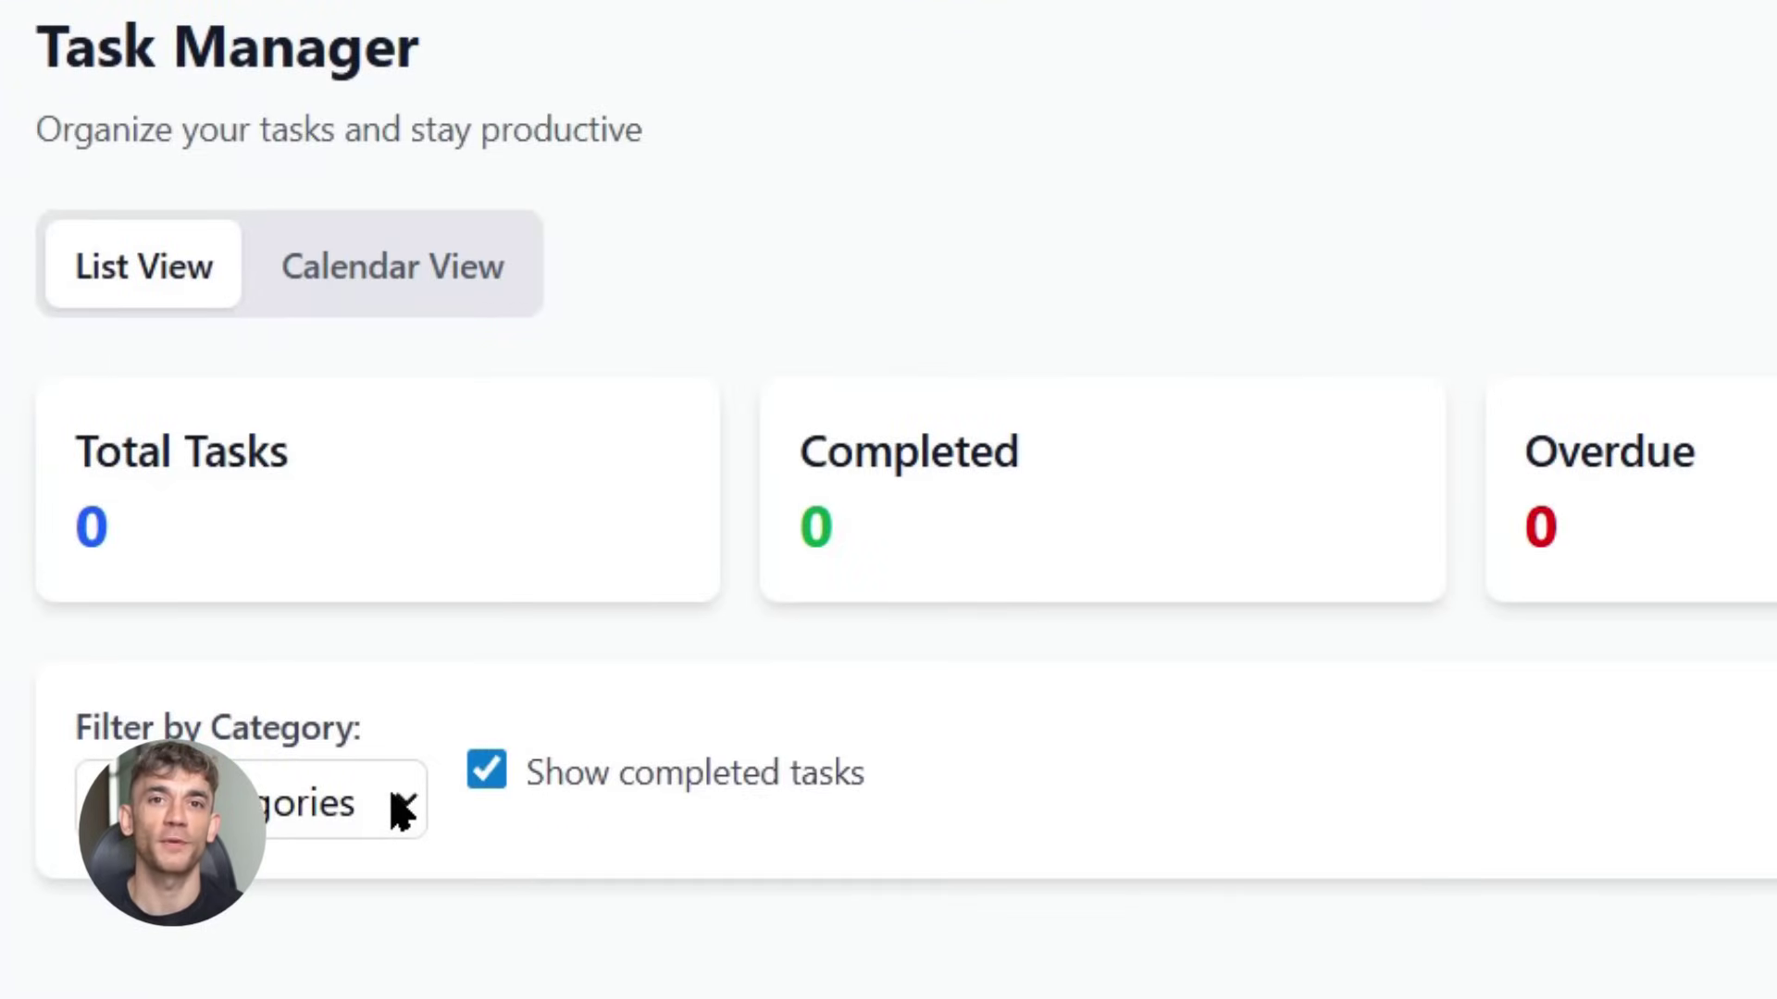
click(393, 807)
click(319, 953)
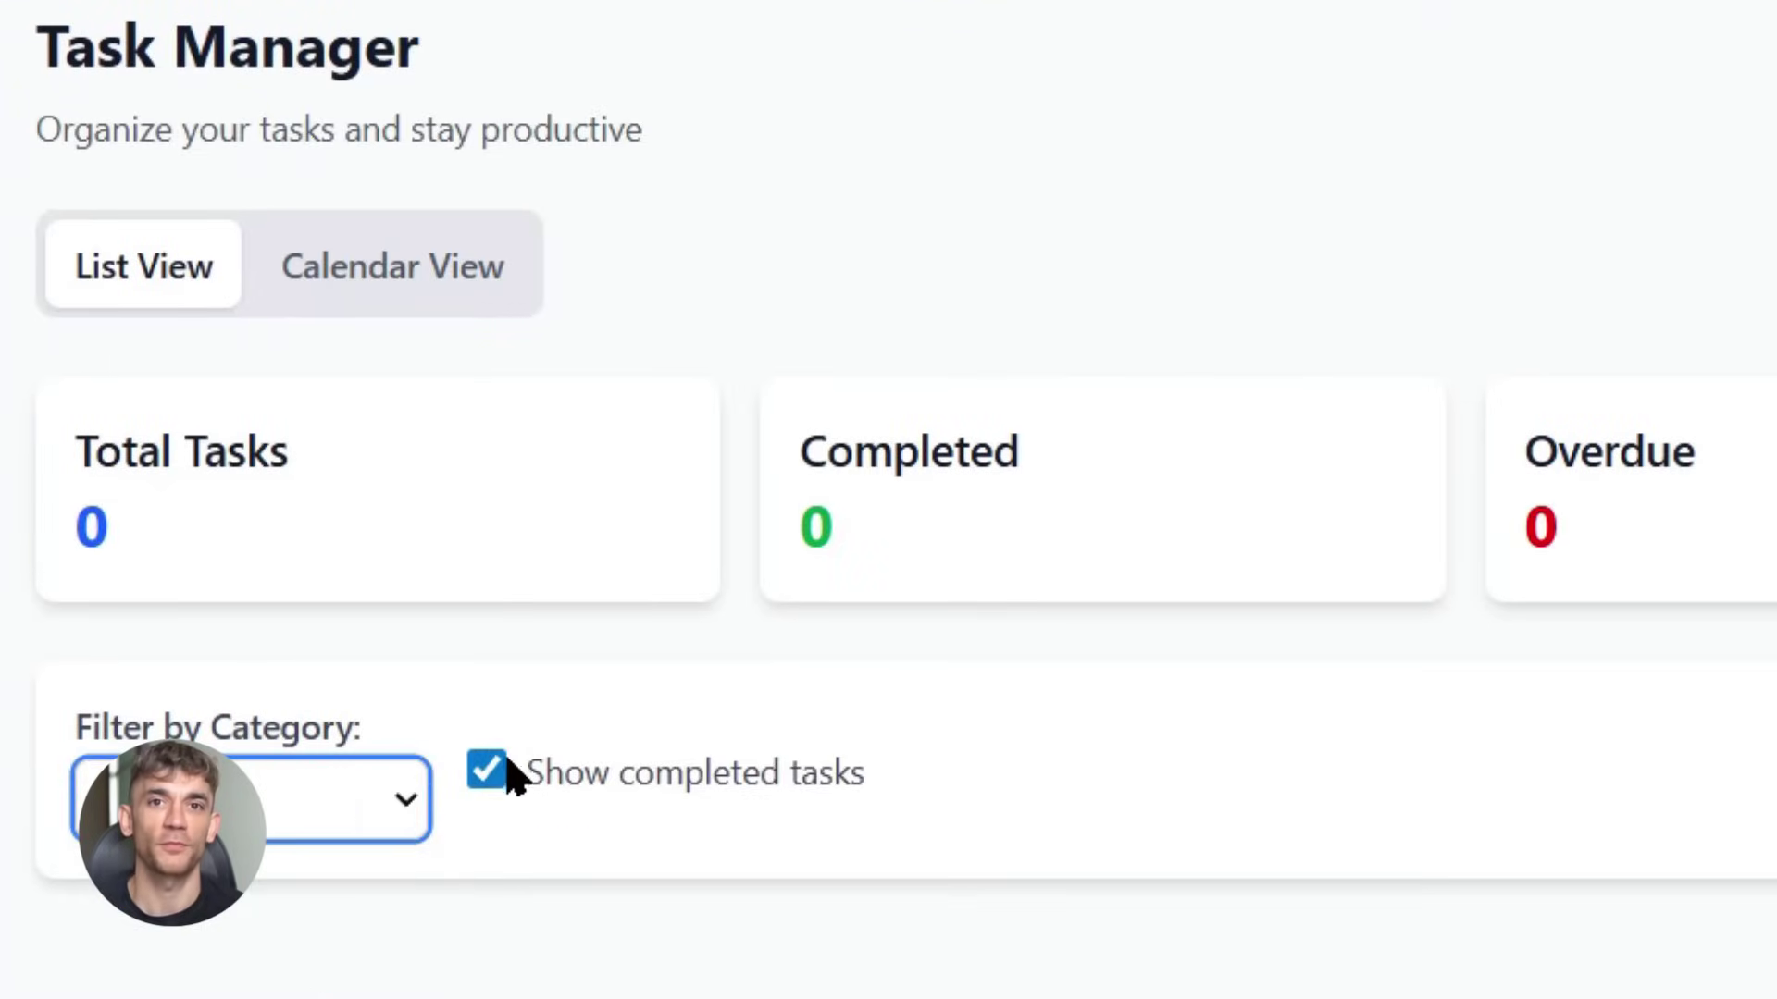
click(455, 269)
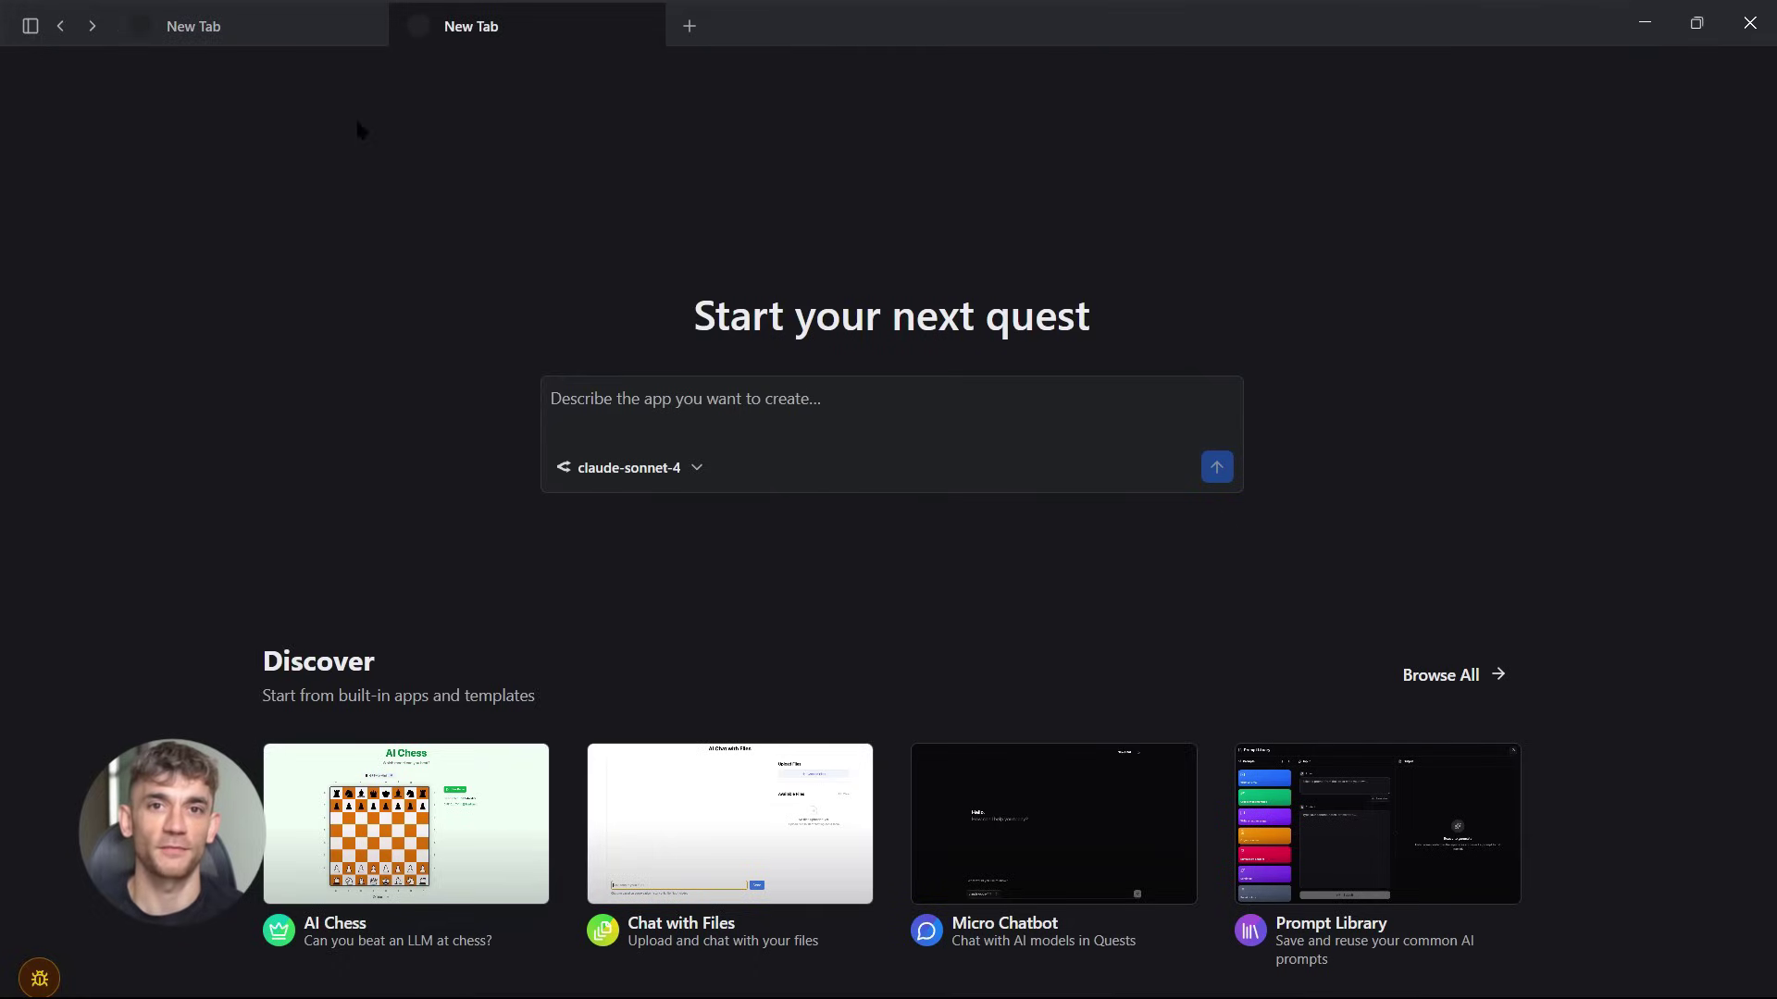
In the first new tab, type the movie tracker app request with search and favorites.
click(212, 5)
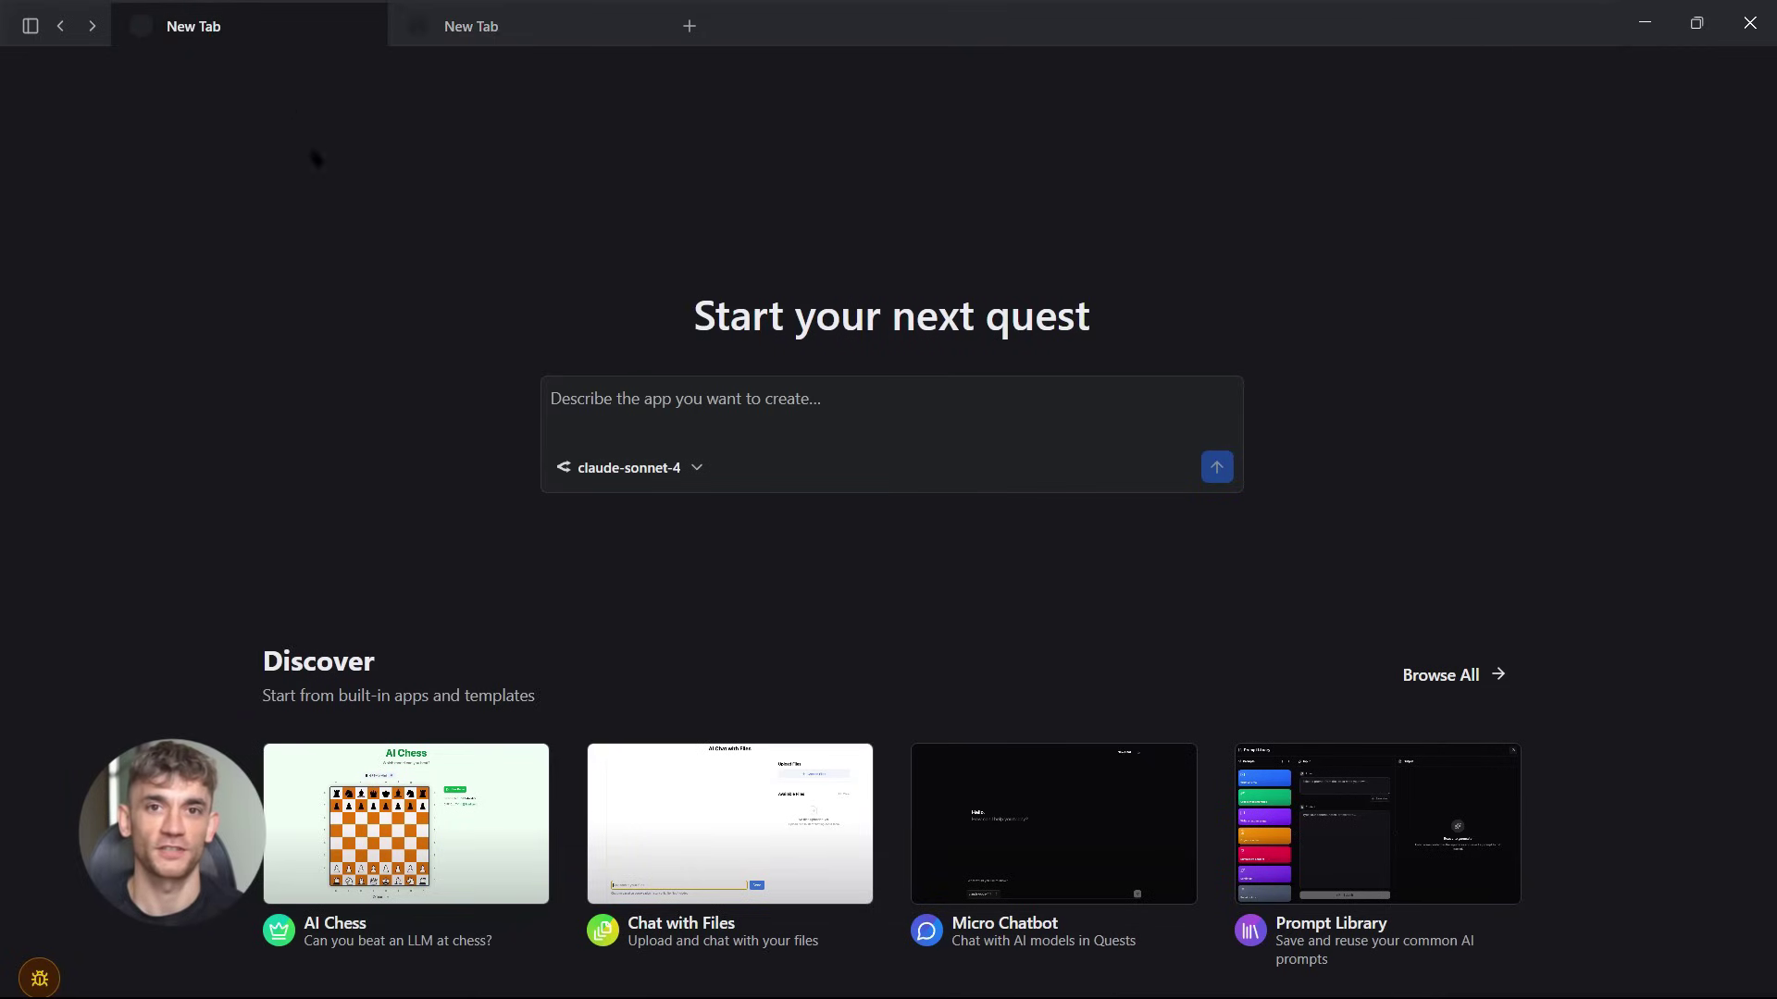
click(630, 400)
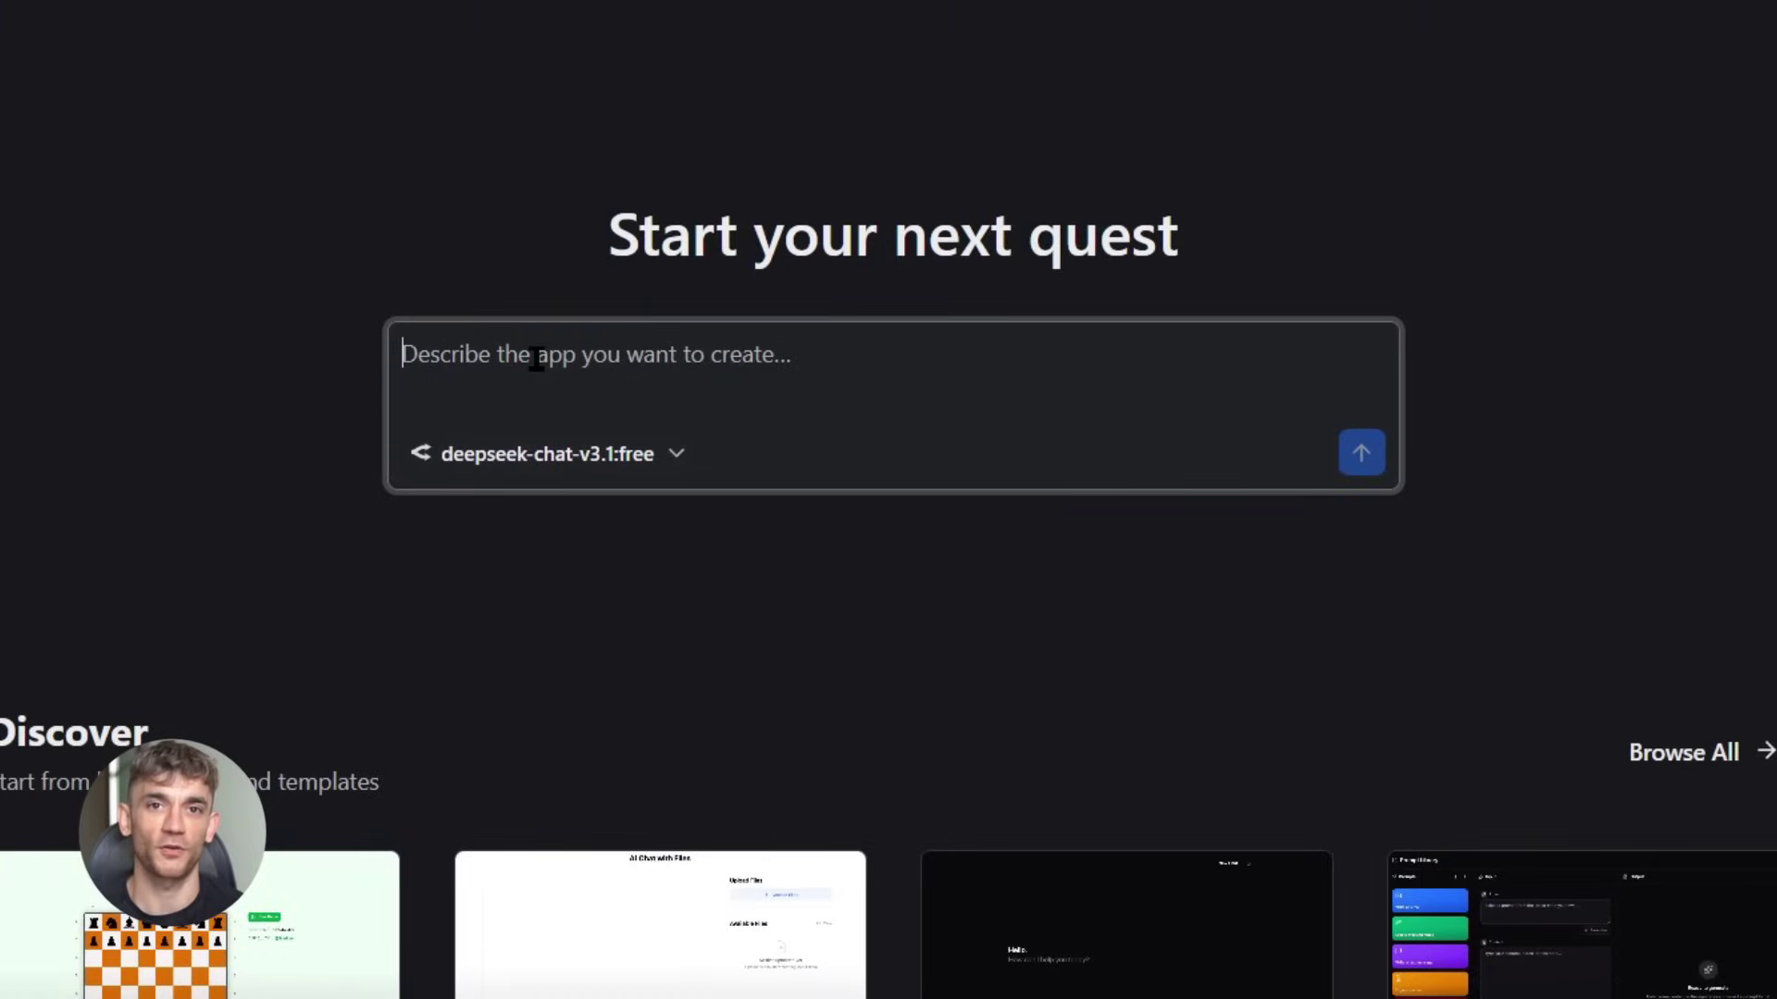
text(Build me a movie tracker app. It should have a search function, a way to save favorite movies, and display ratings.)
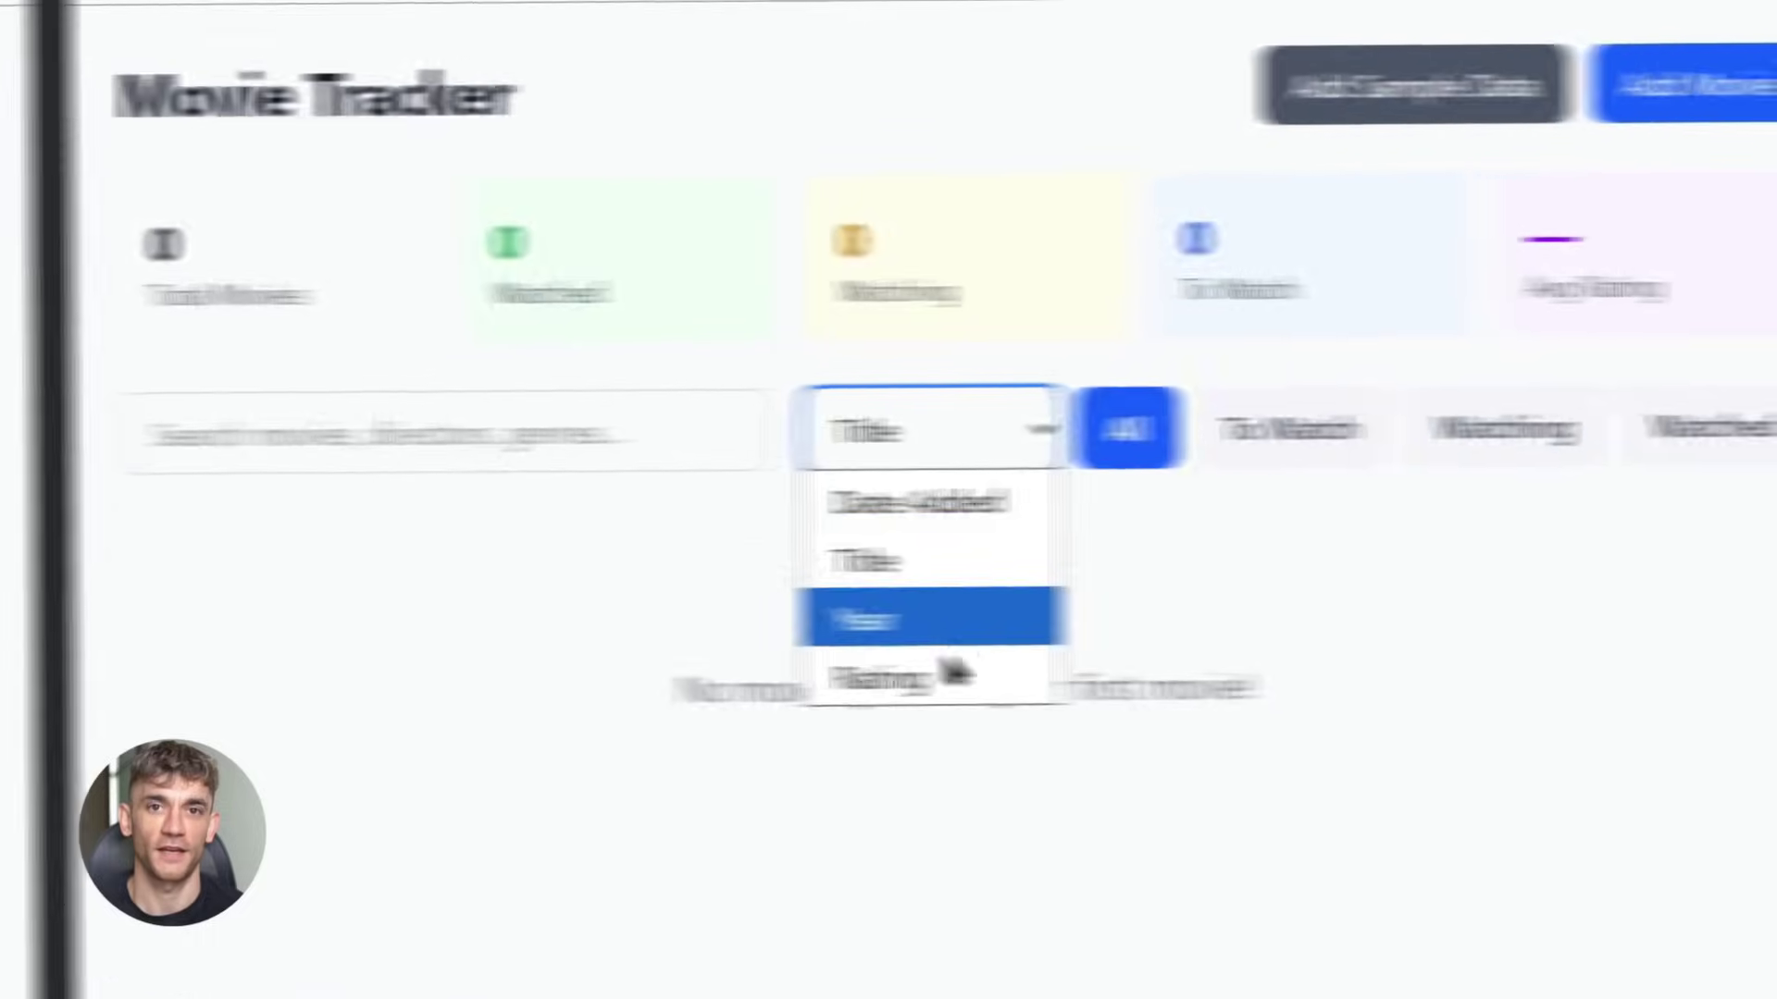
In the movie demo, sort by rating, try all three status filters, and add a Watching movie.
click(905, 677)
click(1238, 430)
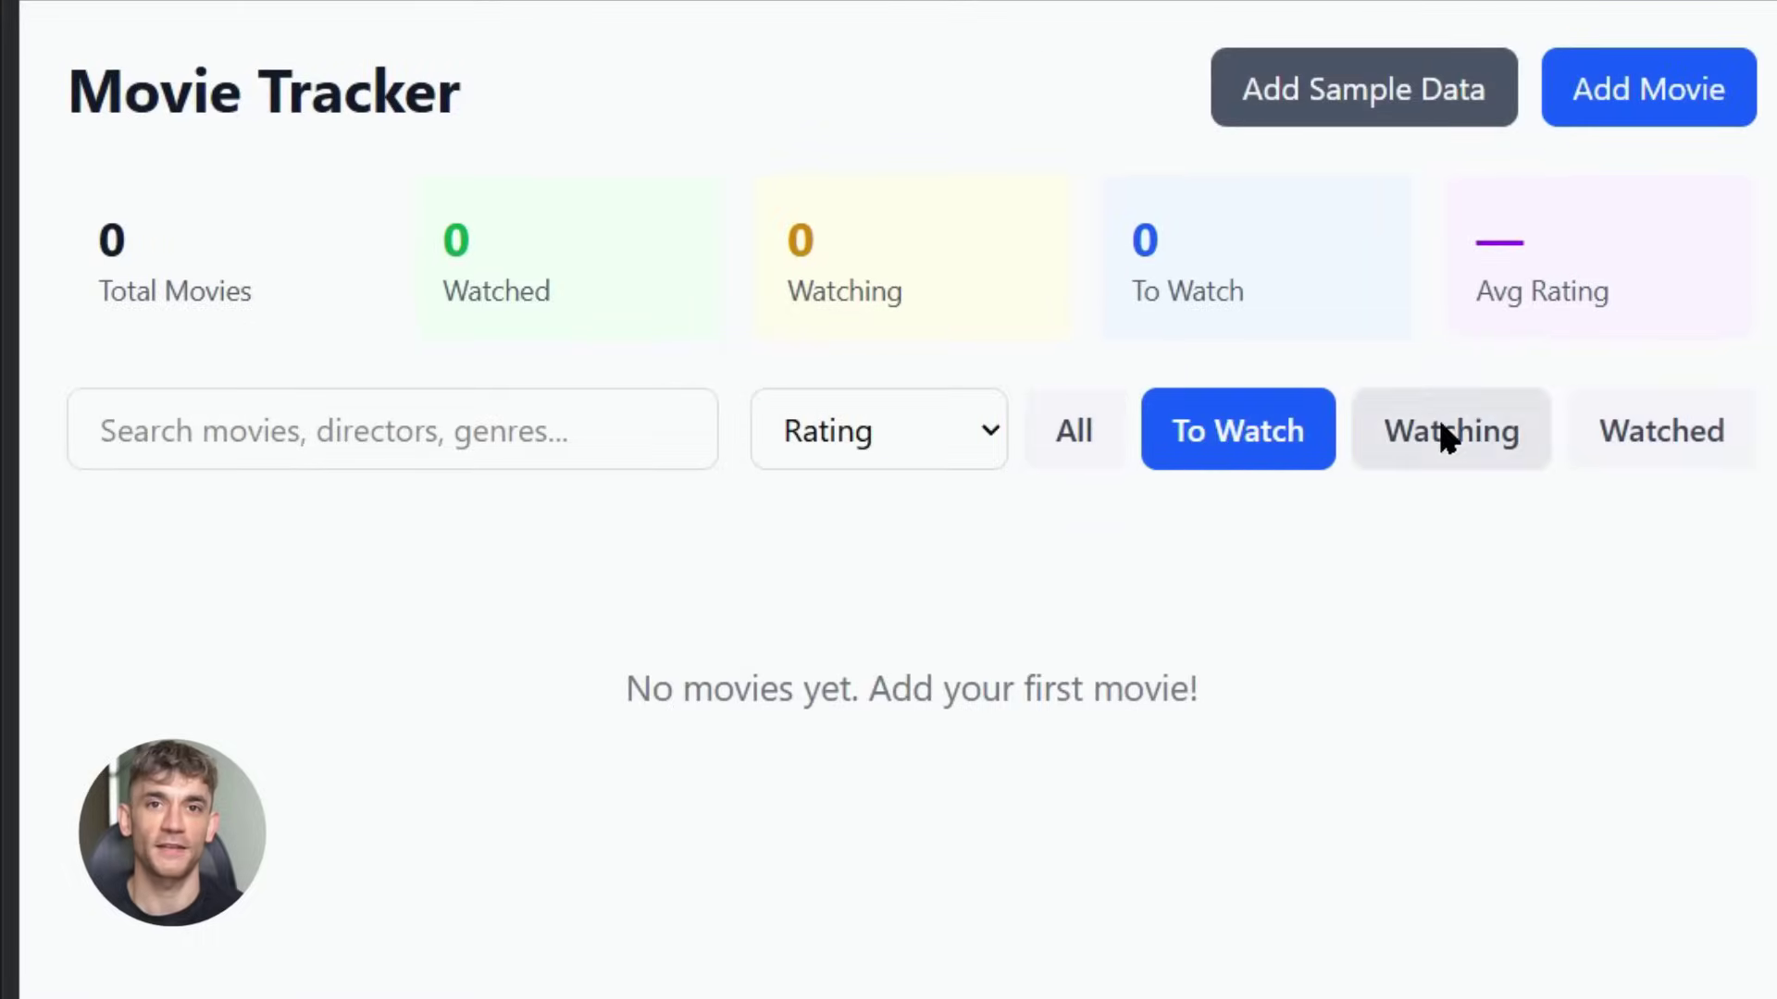
click(1448, 435)
click(1661, 430)
click(1661, 119)
click(745, 266)
click(1062, 453)
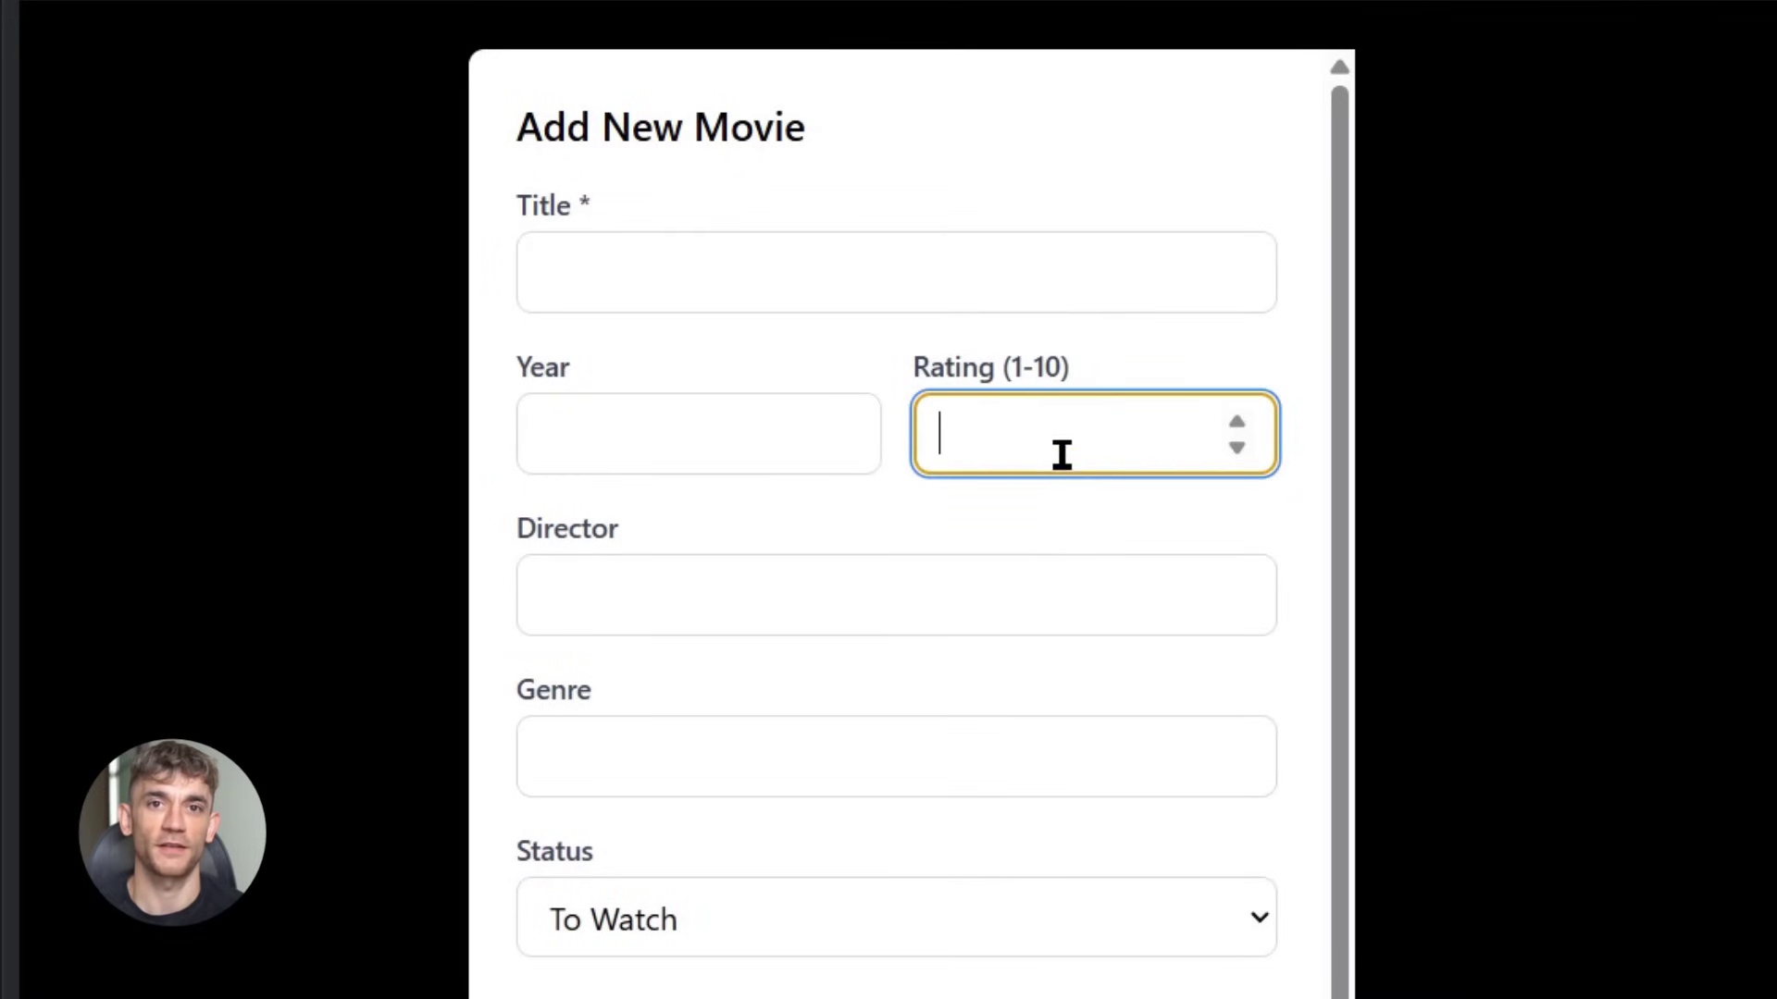
click(698, 918)
click(703, 996)
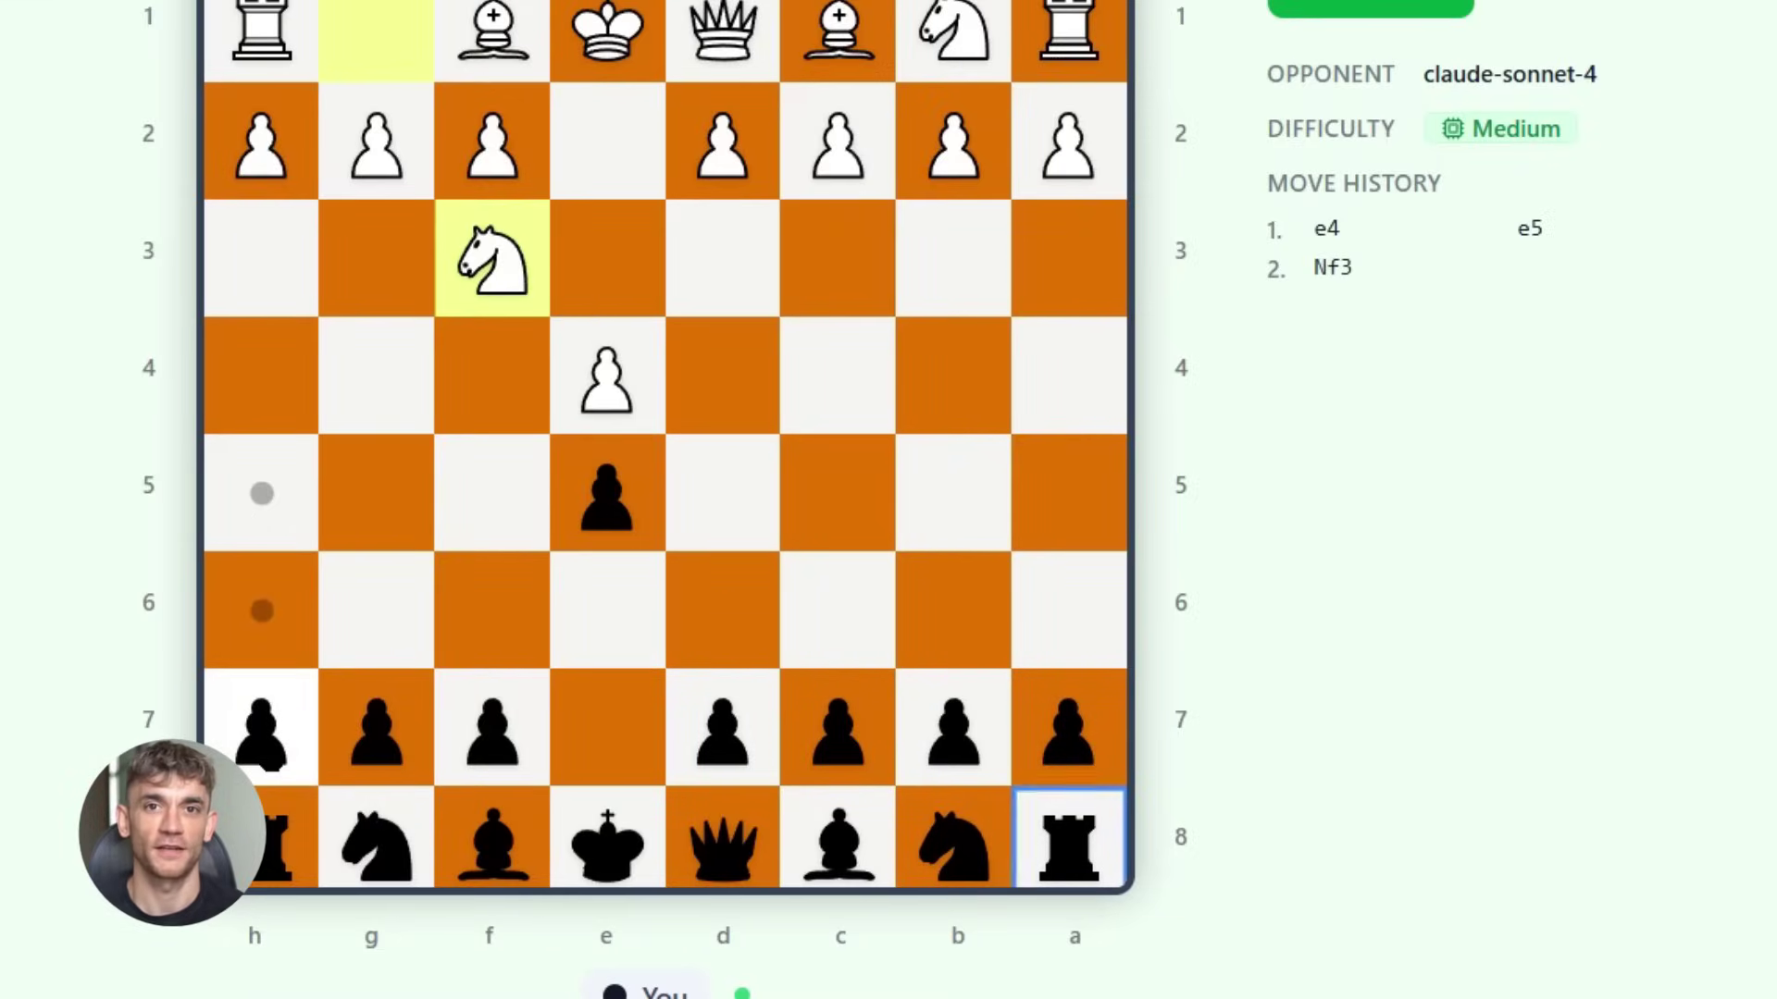
Play black h-pawn to h5 and pawn d7 to d6 in the chess demo.
click(262, 493)
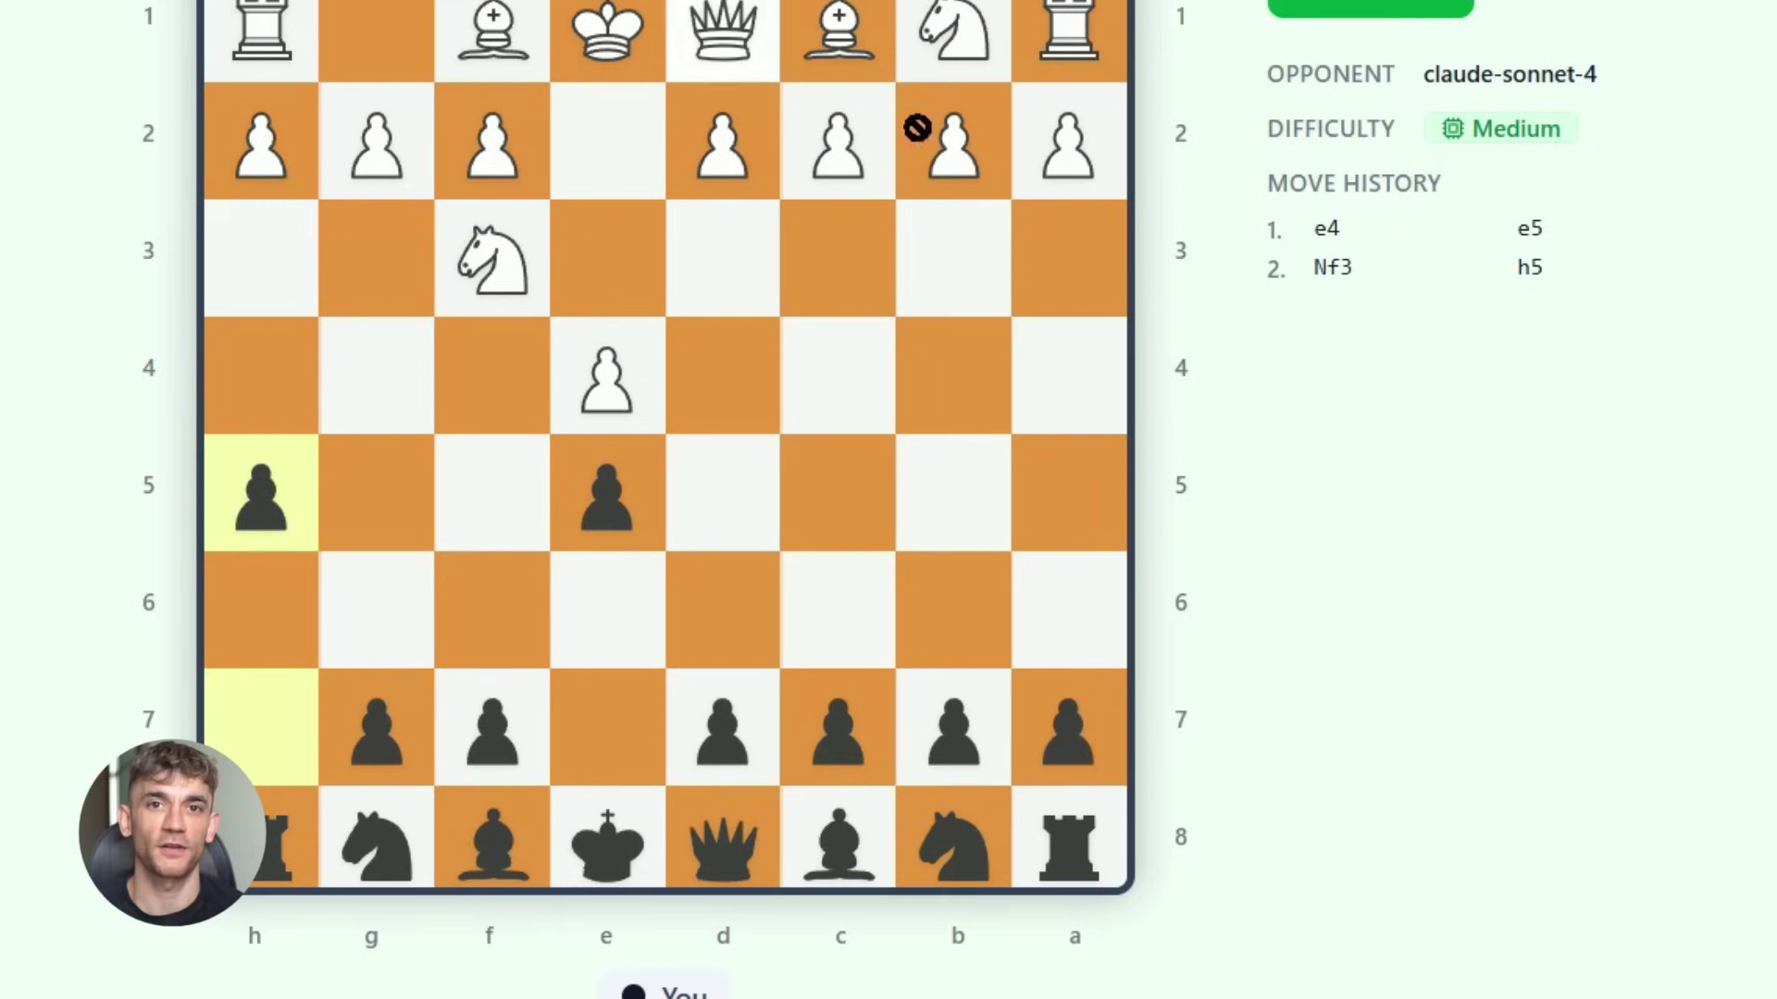
scroll(869, 717, down, 1)
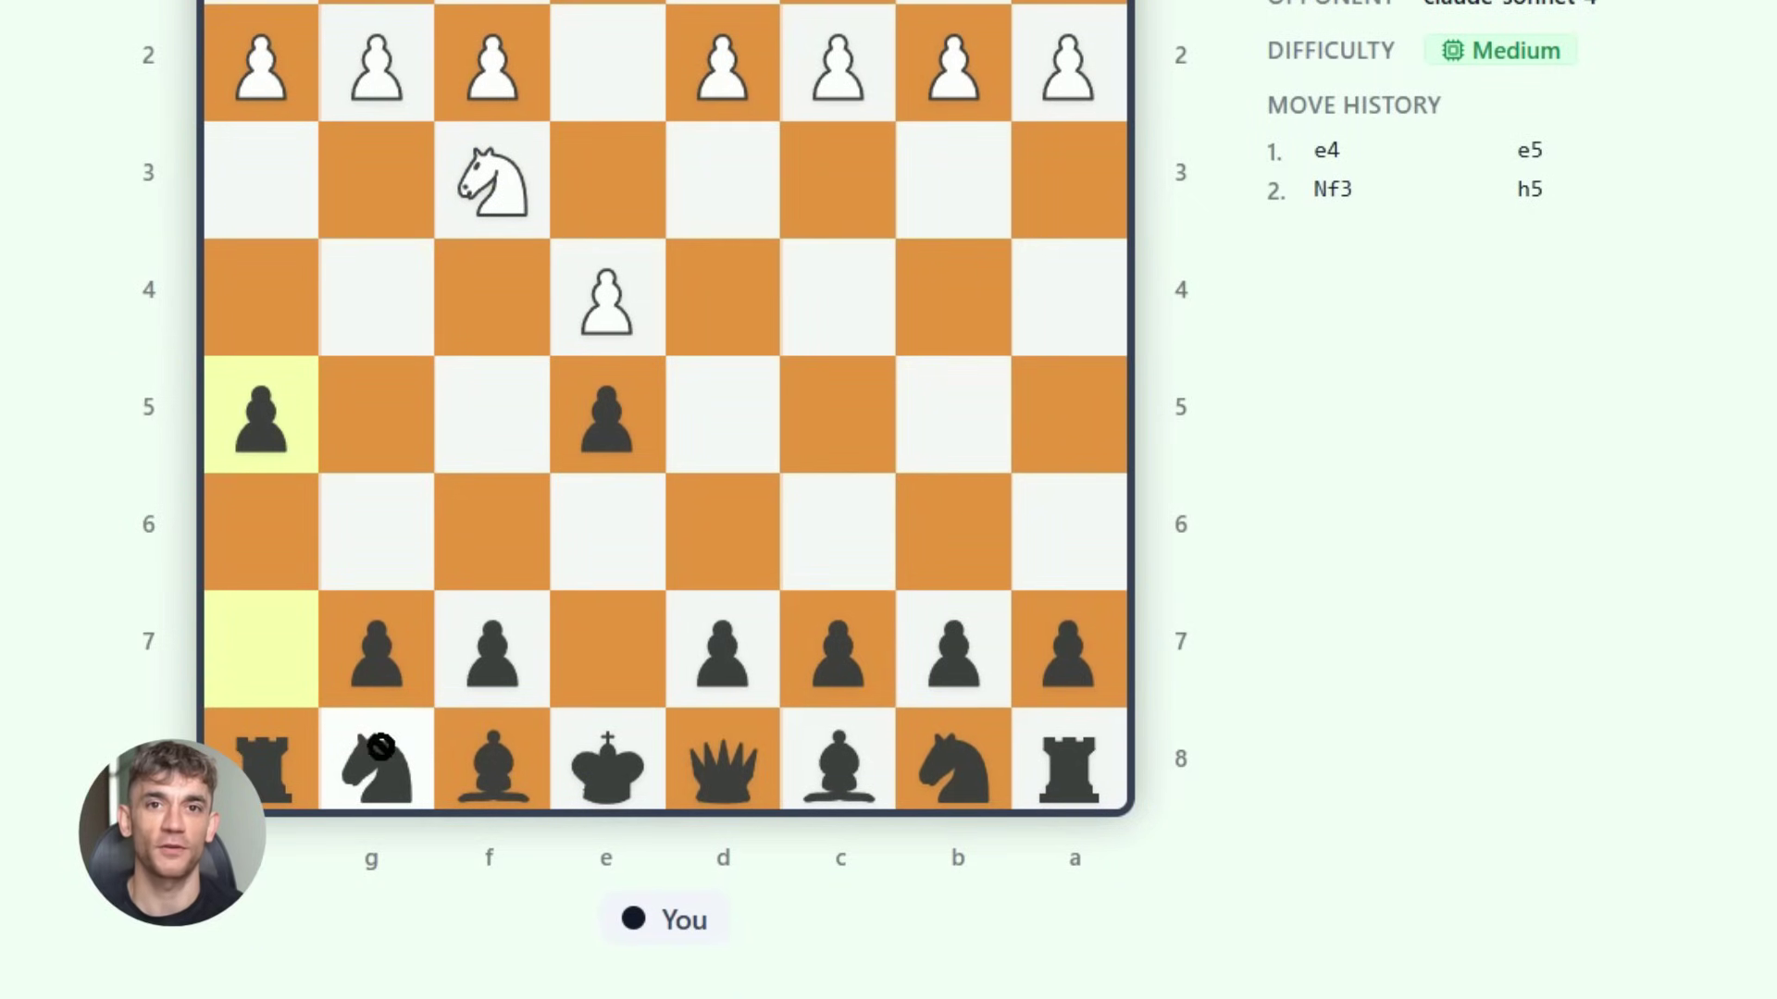
scroll(448, 579, up, 2)
scroll(448, 603, down, 2)
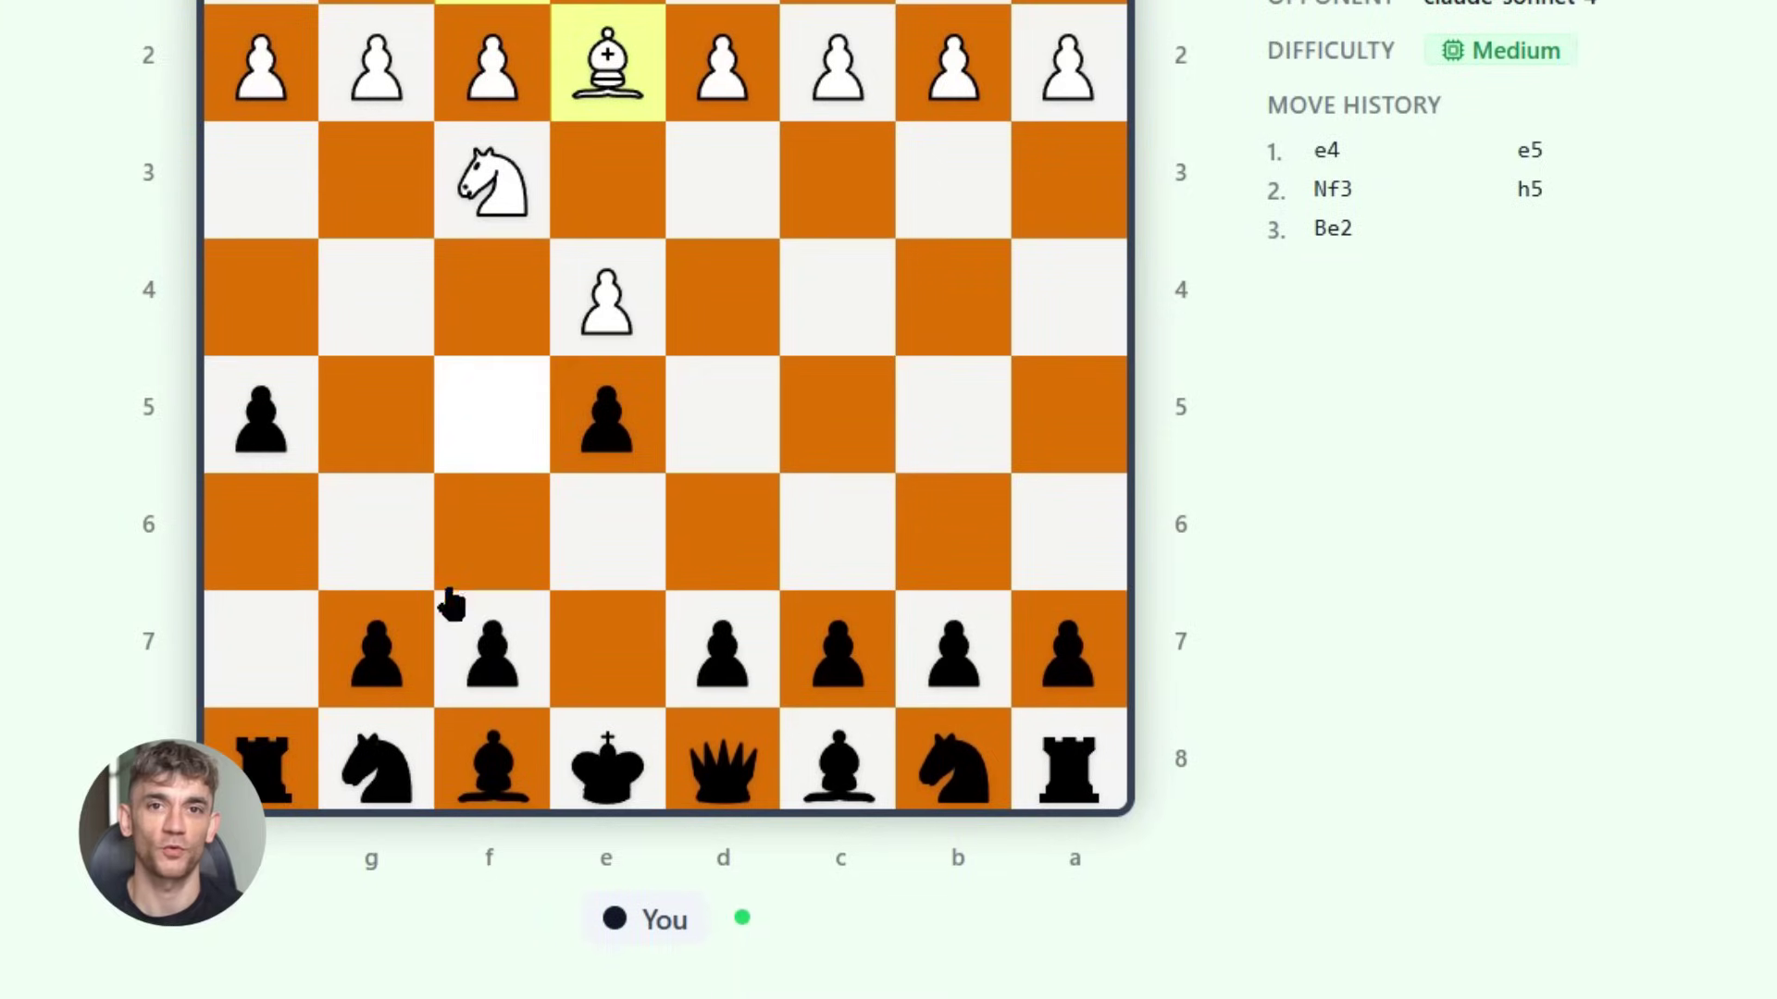
click(606, 417)
drag(722, 648, 721, 532)
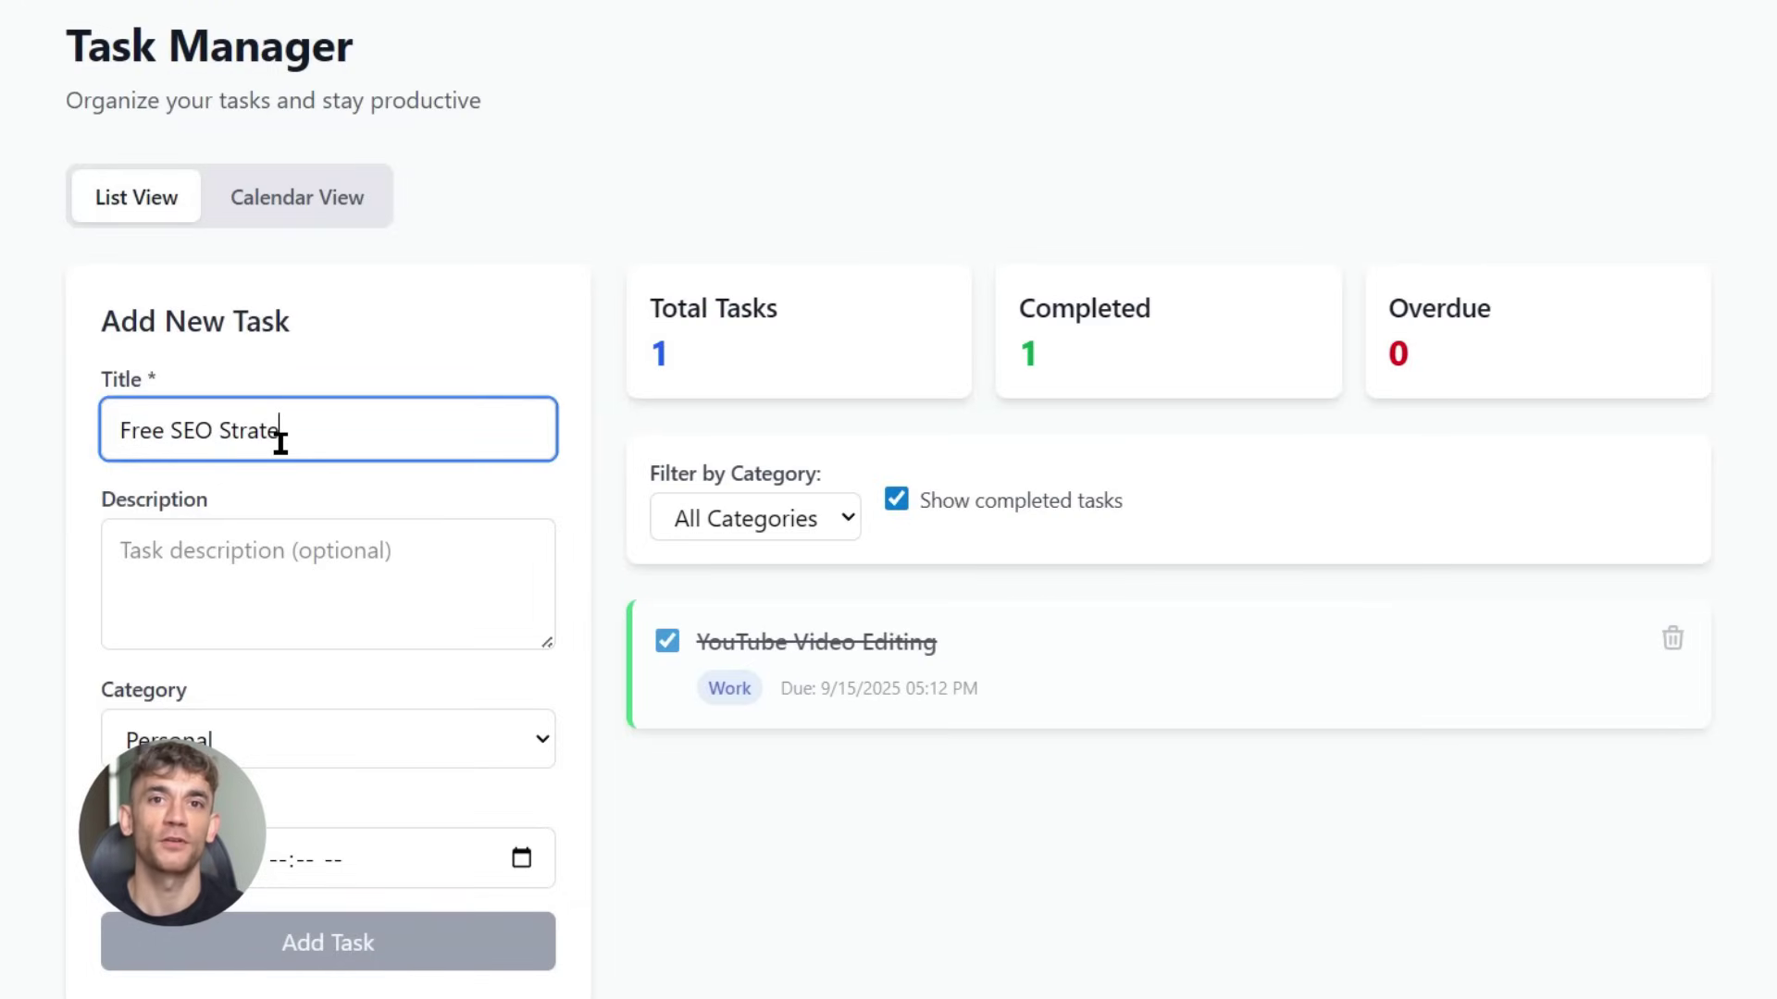
Add task 'Free SEO Strategy S' as Urgent, due 9/15/2025 06:00 PM.
text(S)
click(324, 738)
click(325, 817)
click(262, 865)
text(06:00)
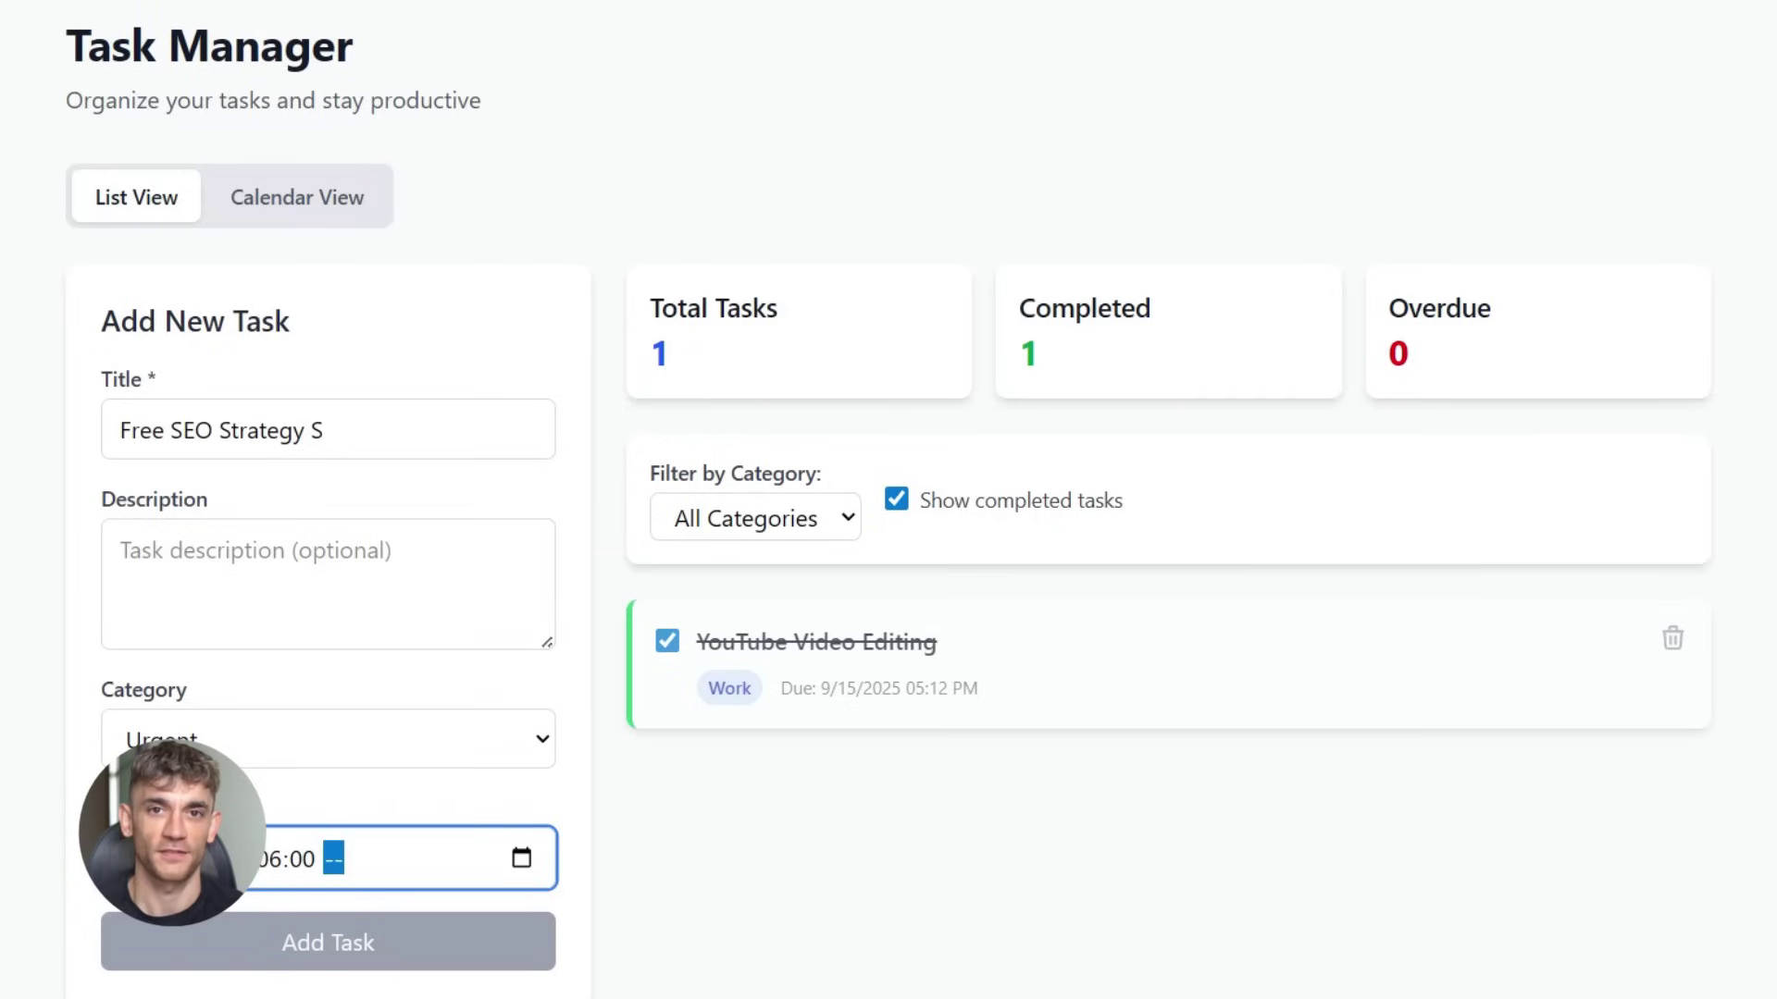
key(p)
click(447, 942)
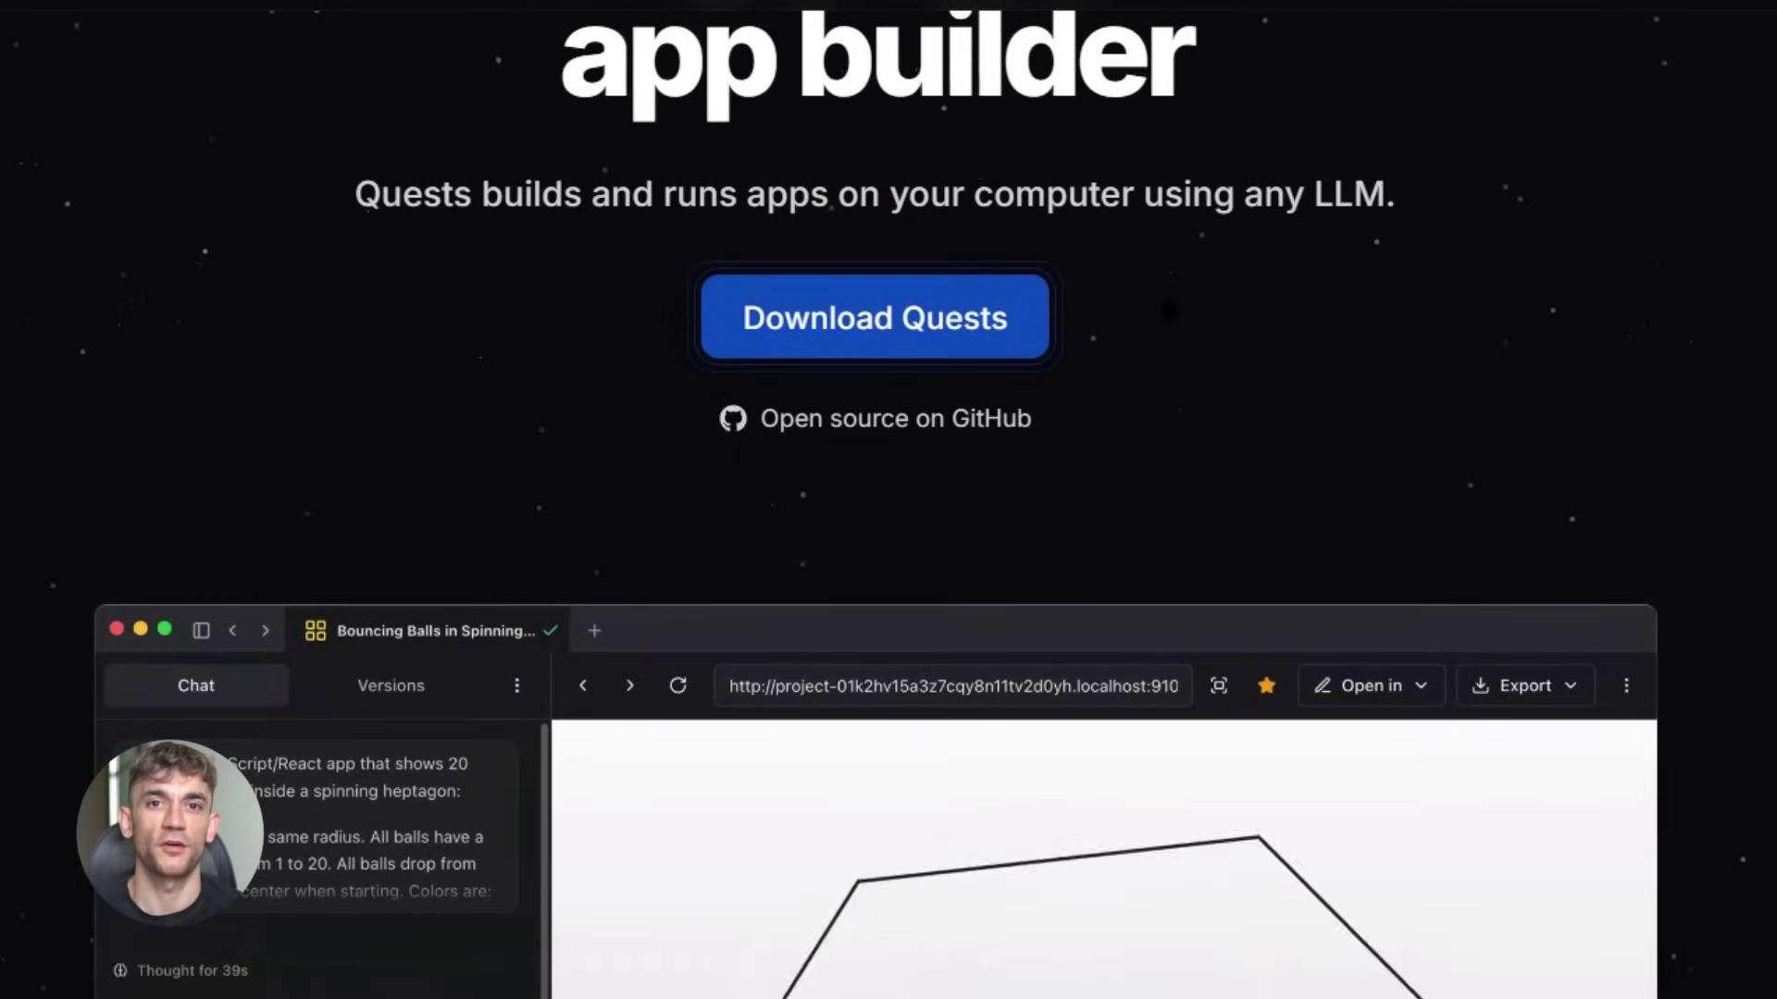
Show the per-OS download options, then select the README's Development Setup command block.
click(801, 320)
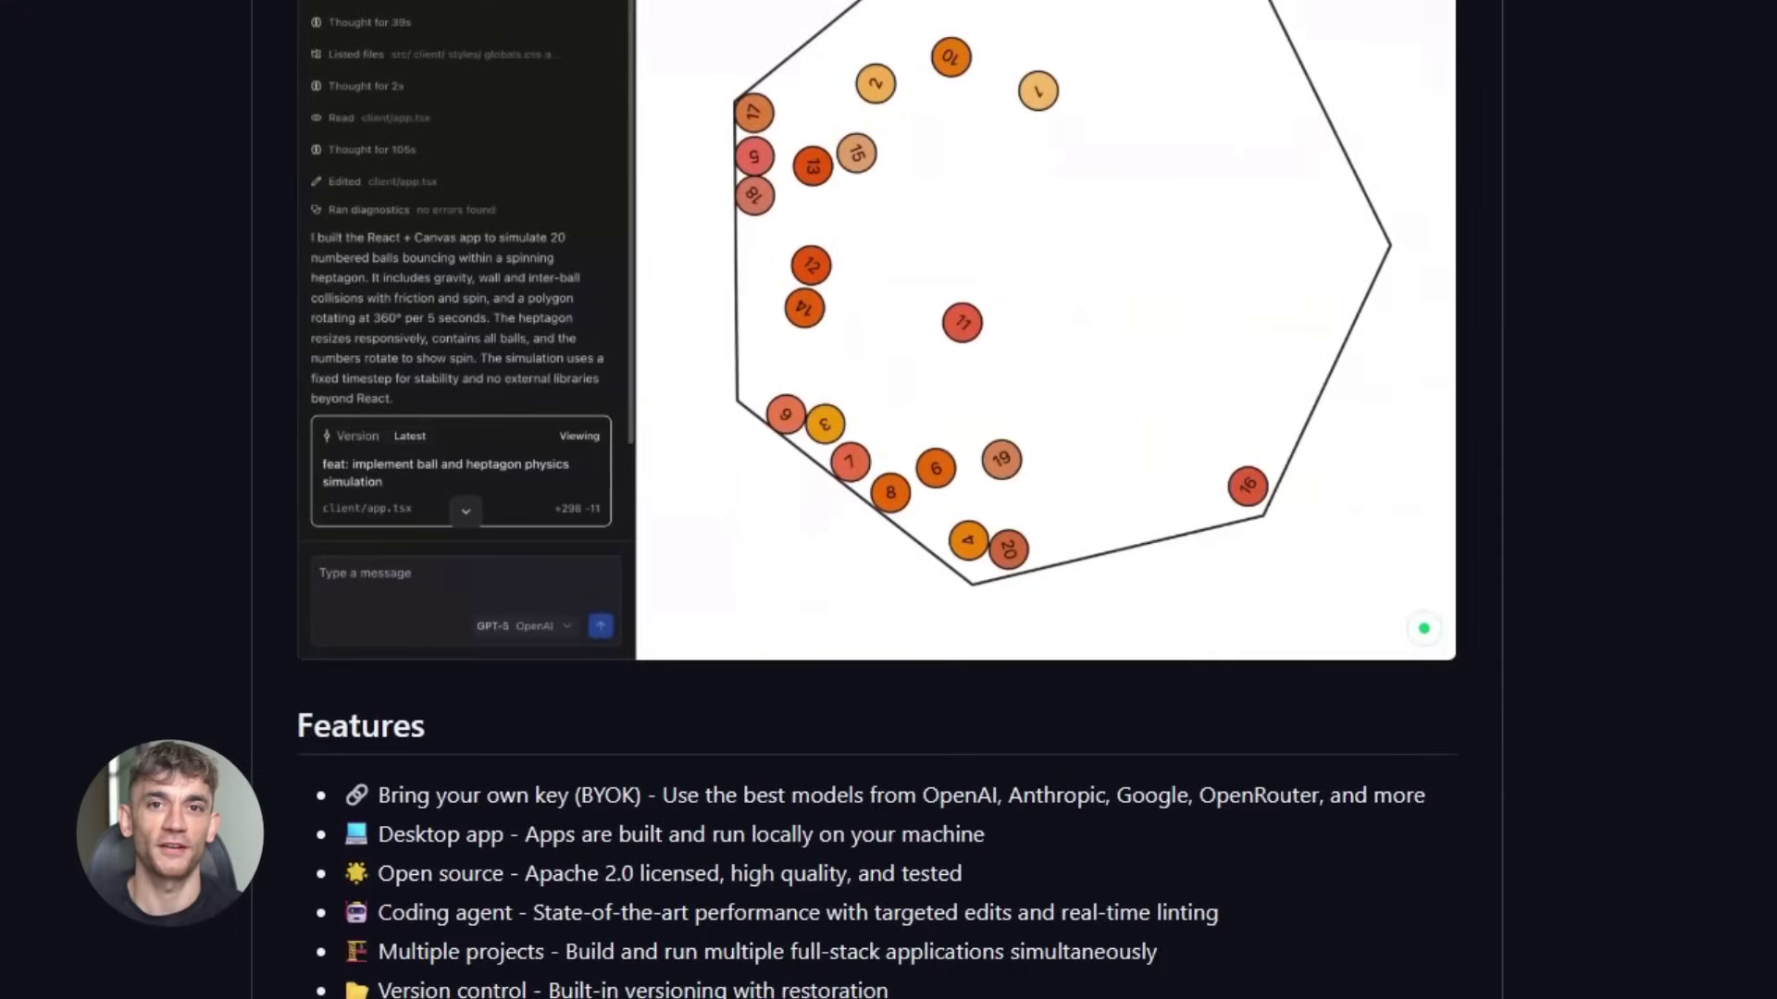
scroll(878, 500, down, 15)
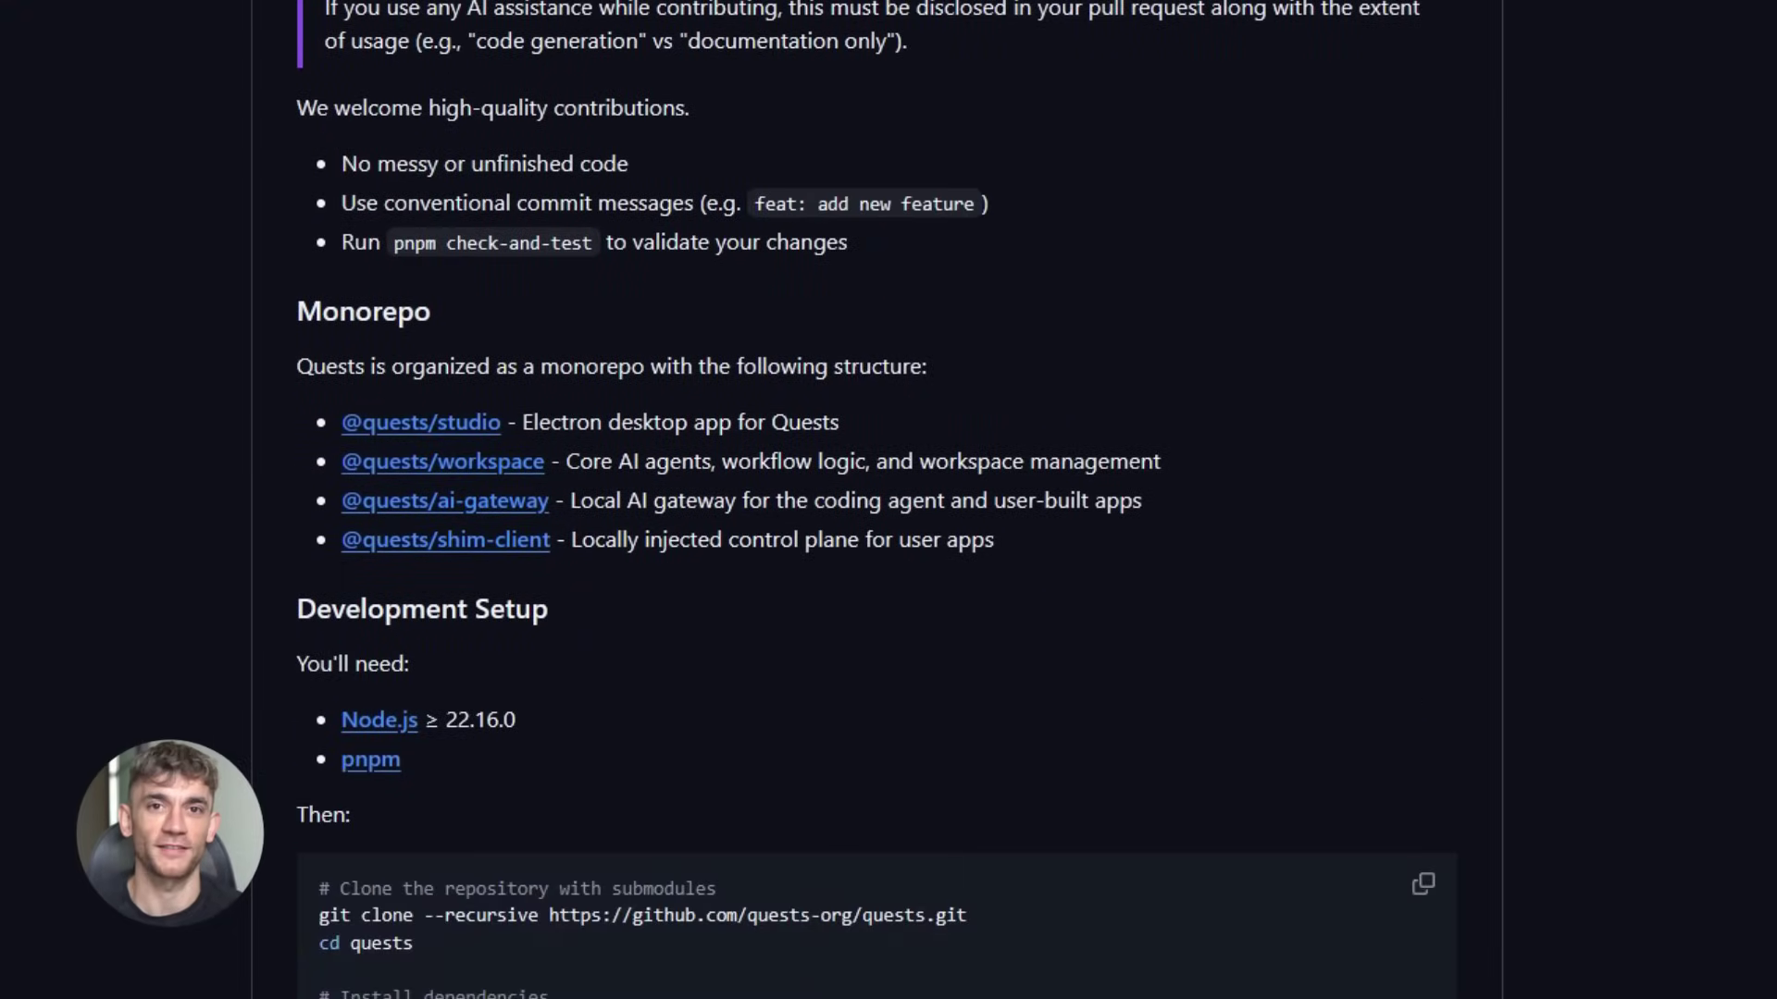
scroll(877, 500, down, 3)
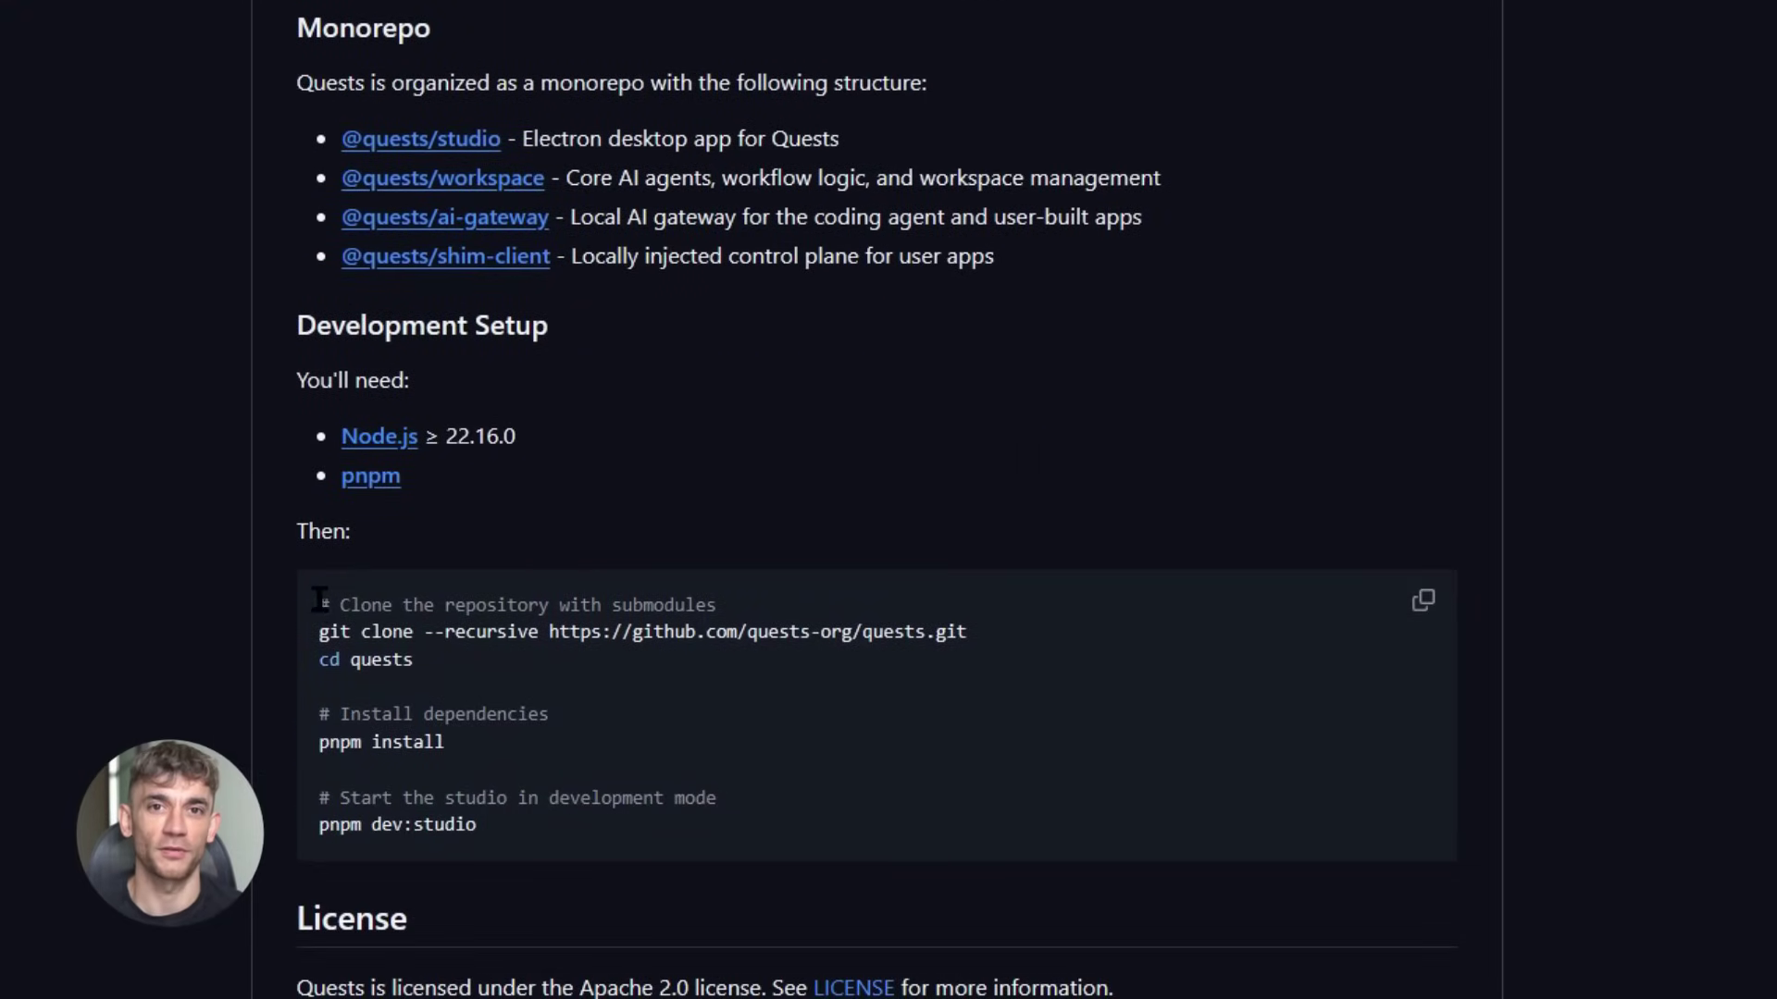
mouse_move(319, 600)
mouse_down()
mouse_move(518, 773)
mouse_move(752, 836)
mouse_up()
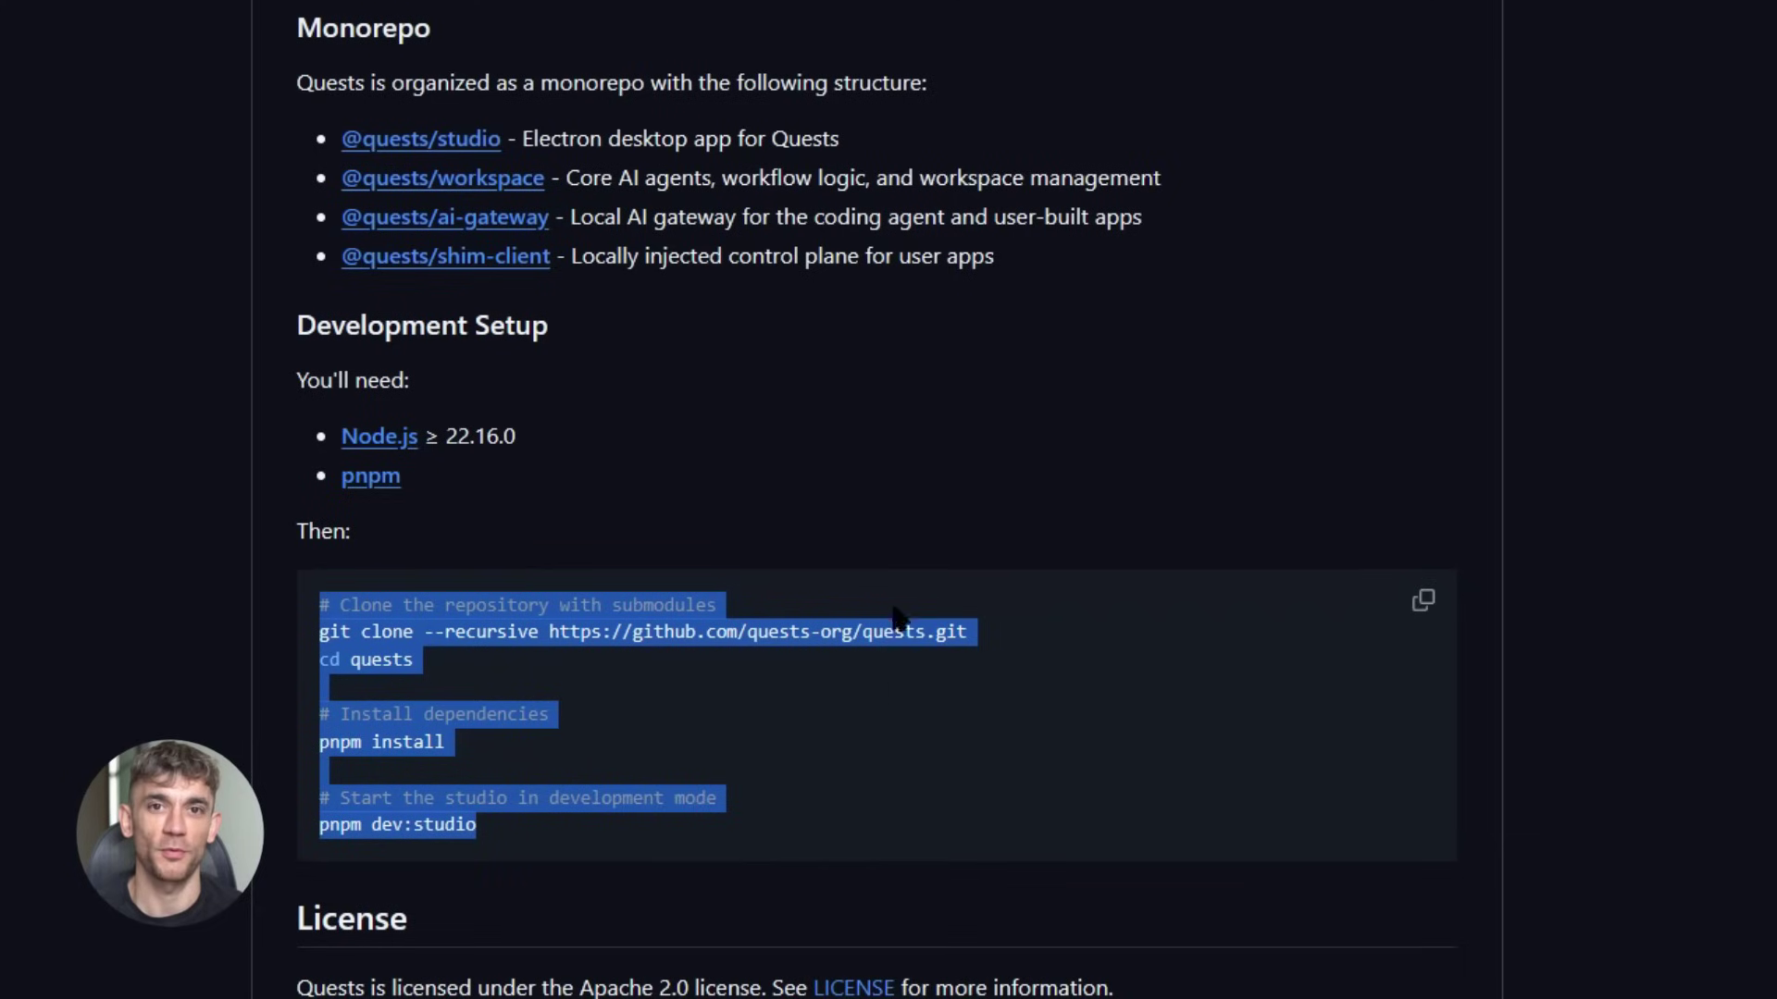
scroll(590, 655, up, 2)
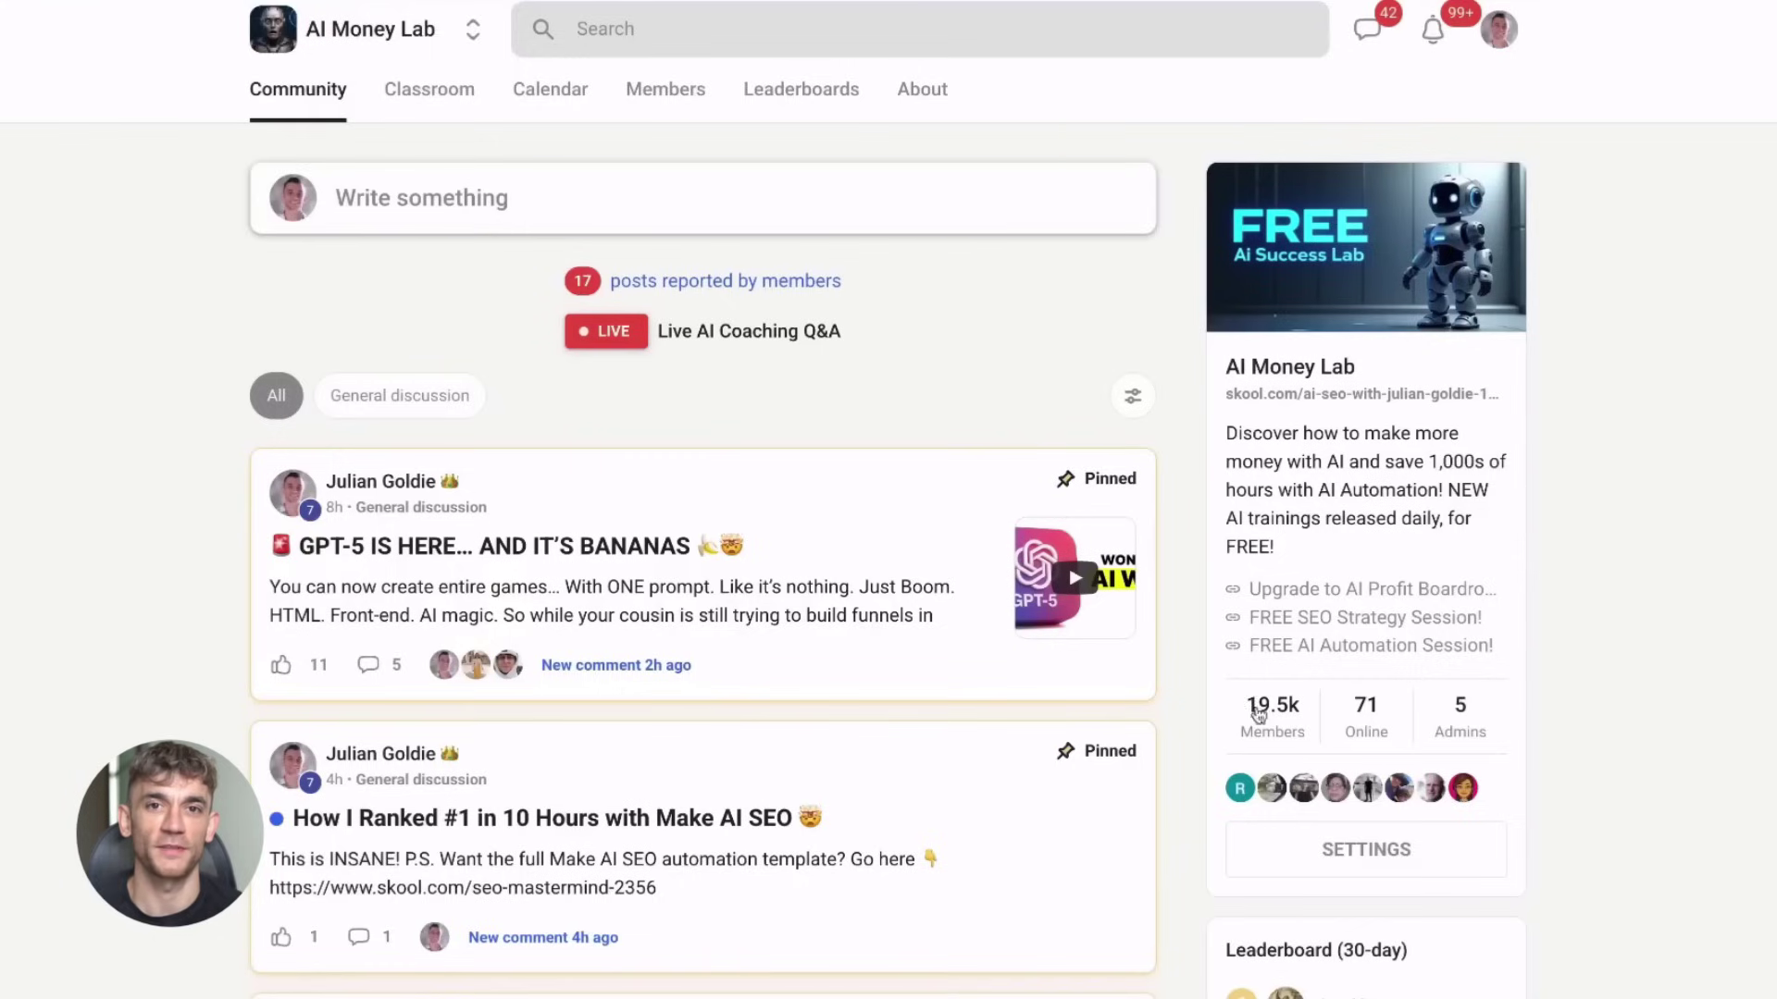
Open the AI Money Lab Classroom tab to see its free courses.
click(441, 107)
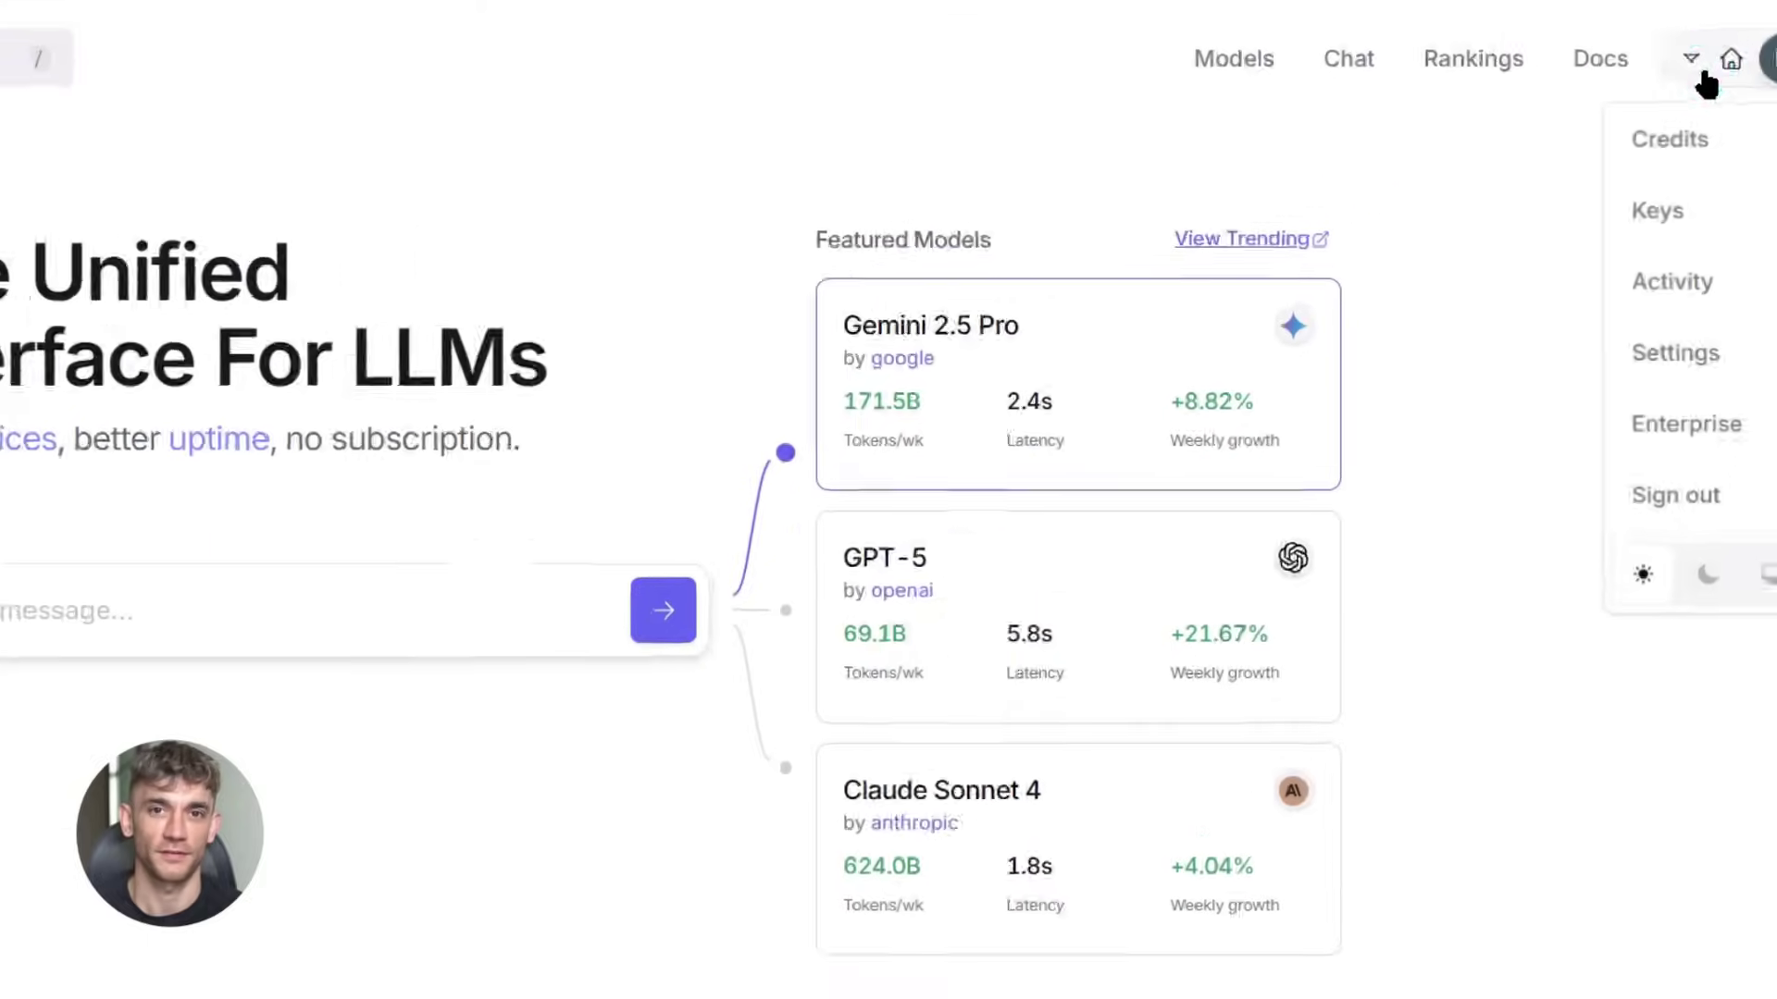
Go to API Keys, start creating a new key, and focus its Name field.
click(1469, 319)
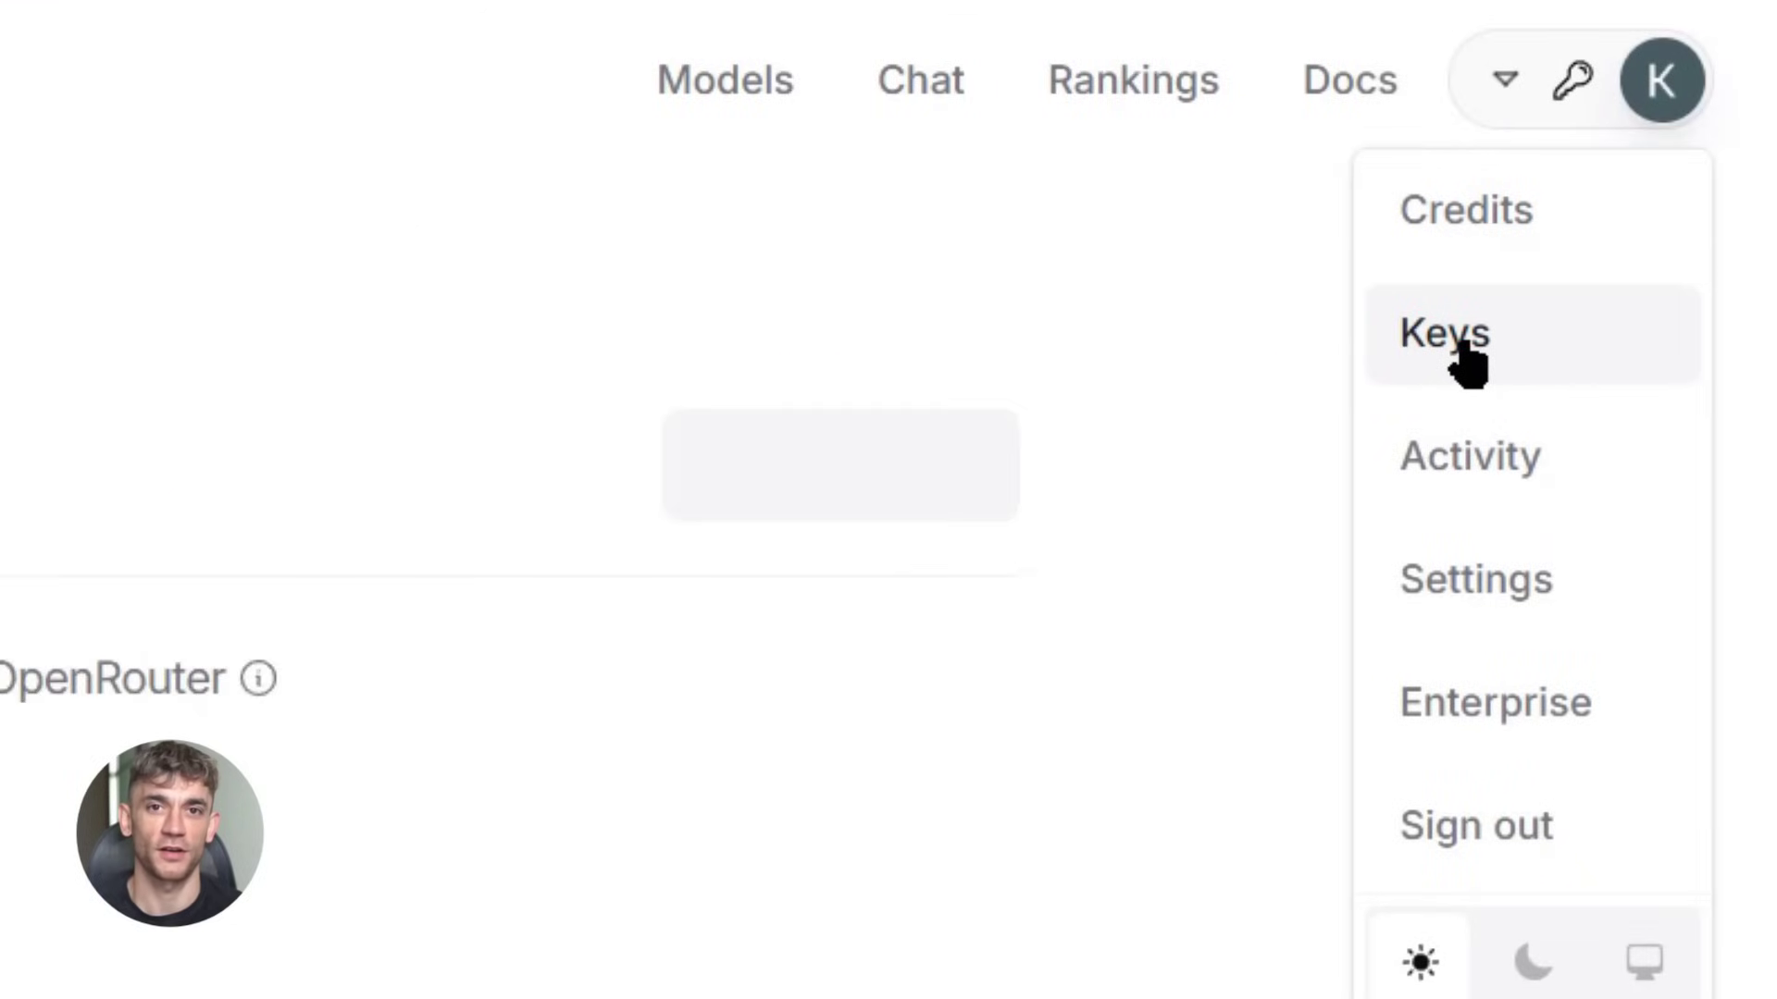
click(1350, 245)
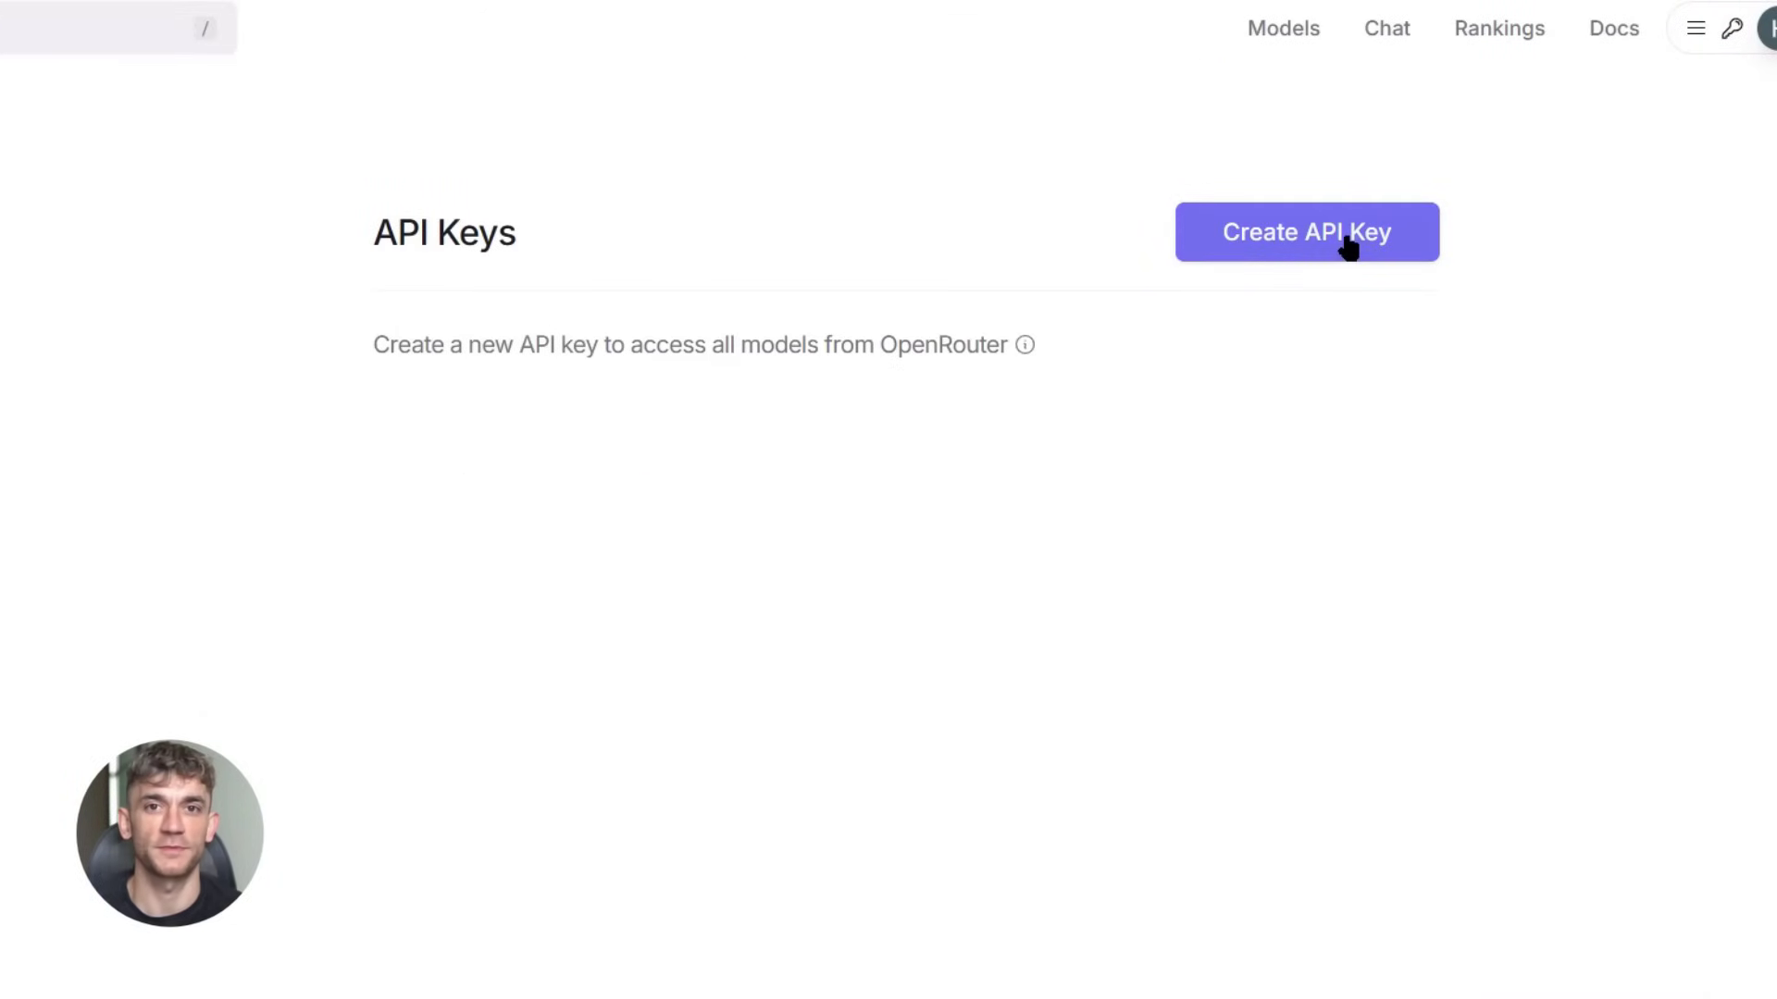
click(607, 464)
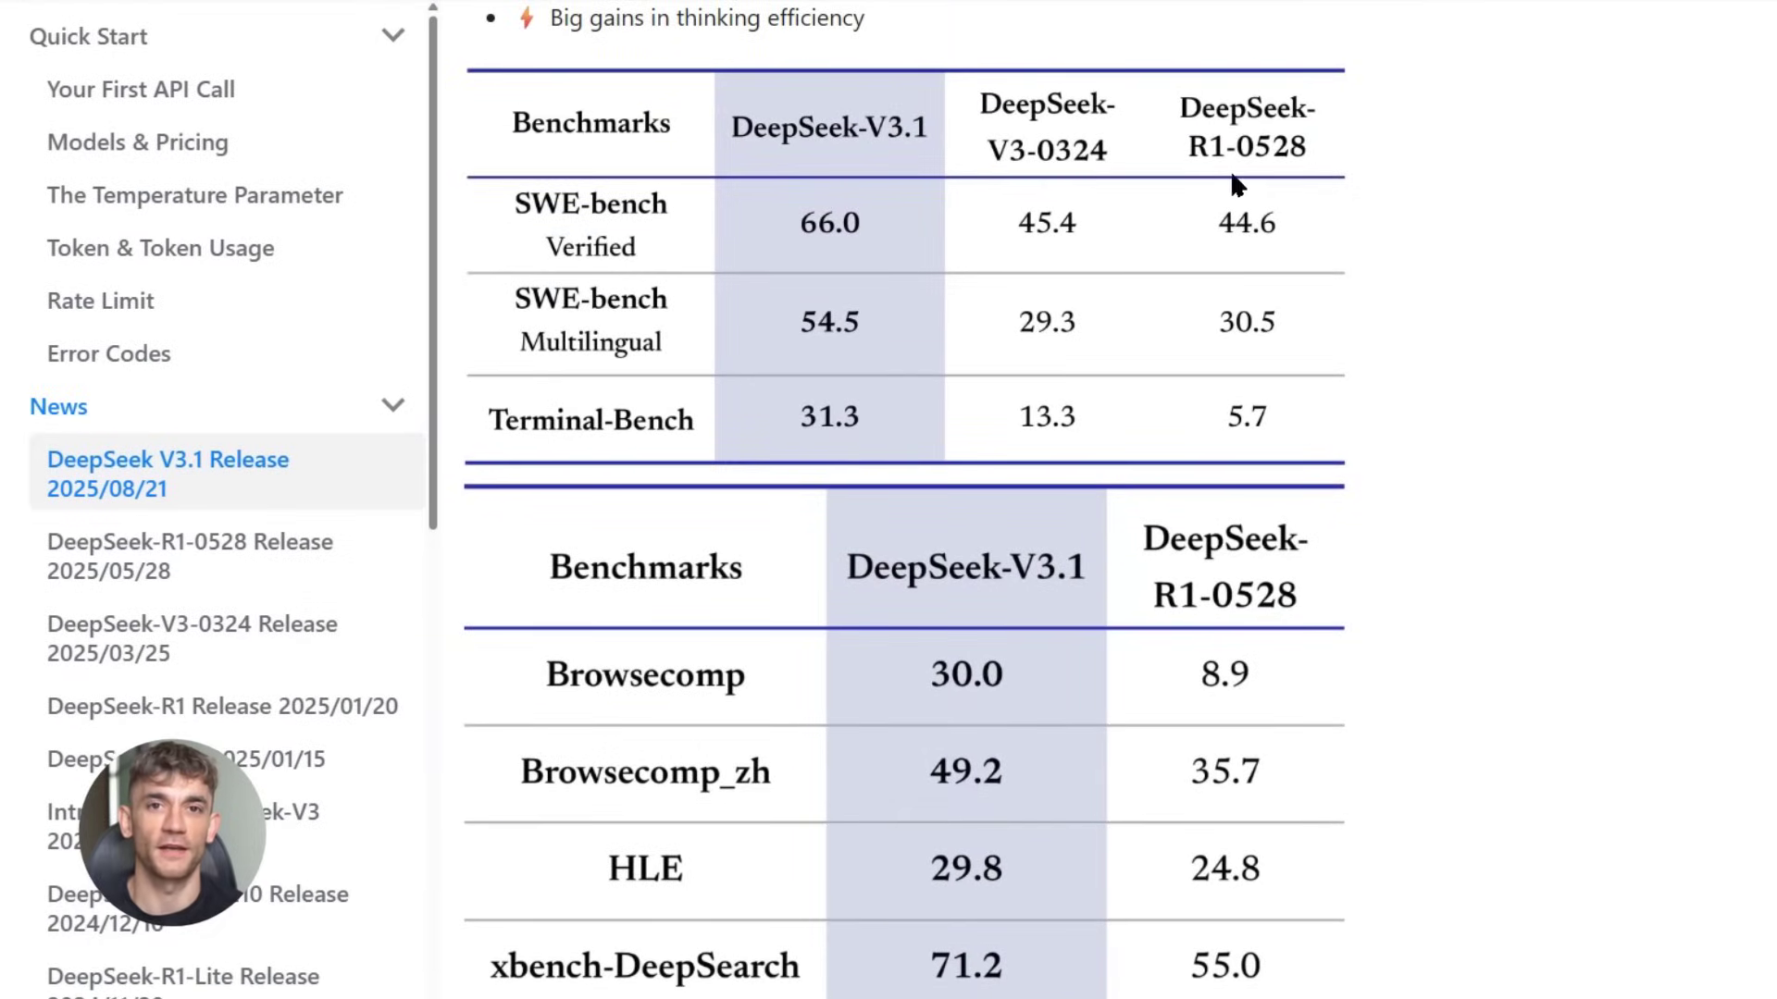
scroll(1308, 279, down, 2)
scroll(1309, 279, down, 4)
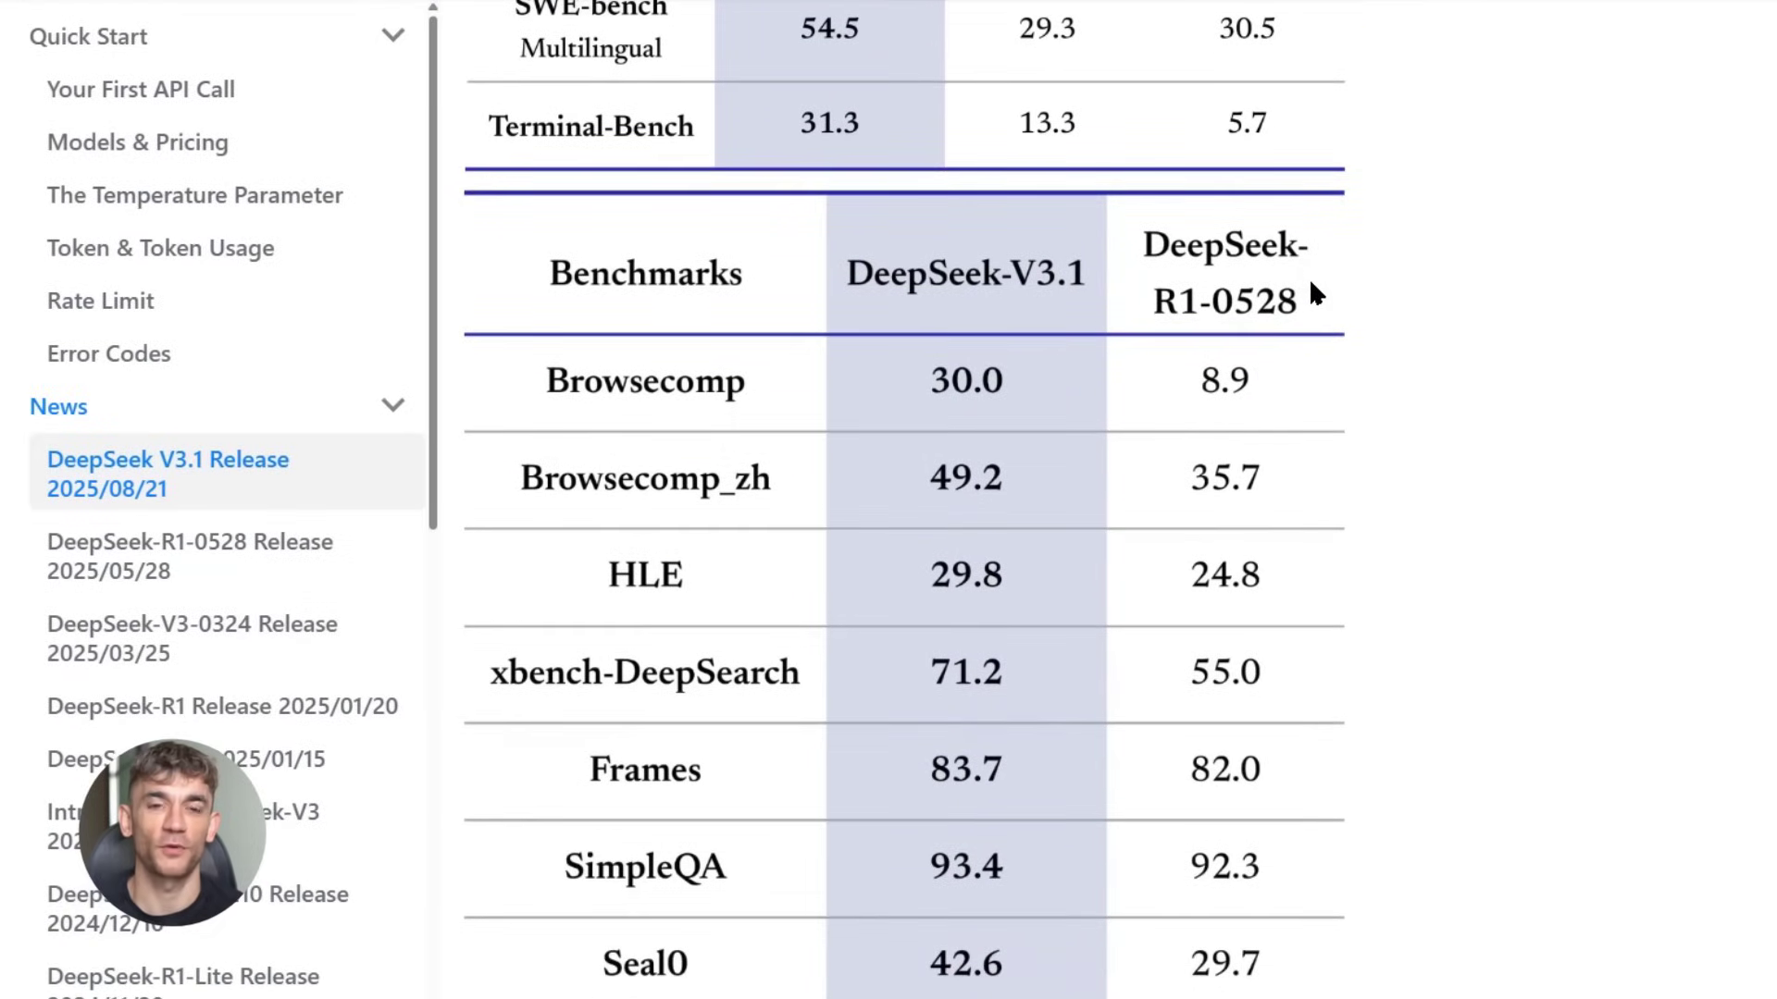
scroll(1311, 283, down, 5)
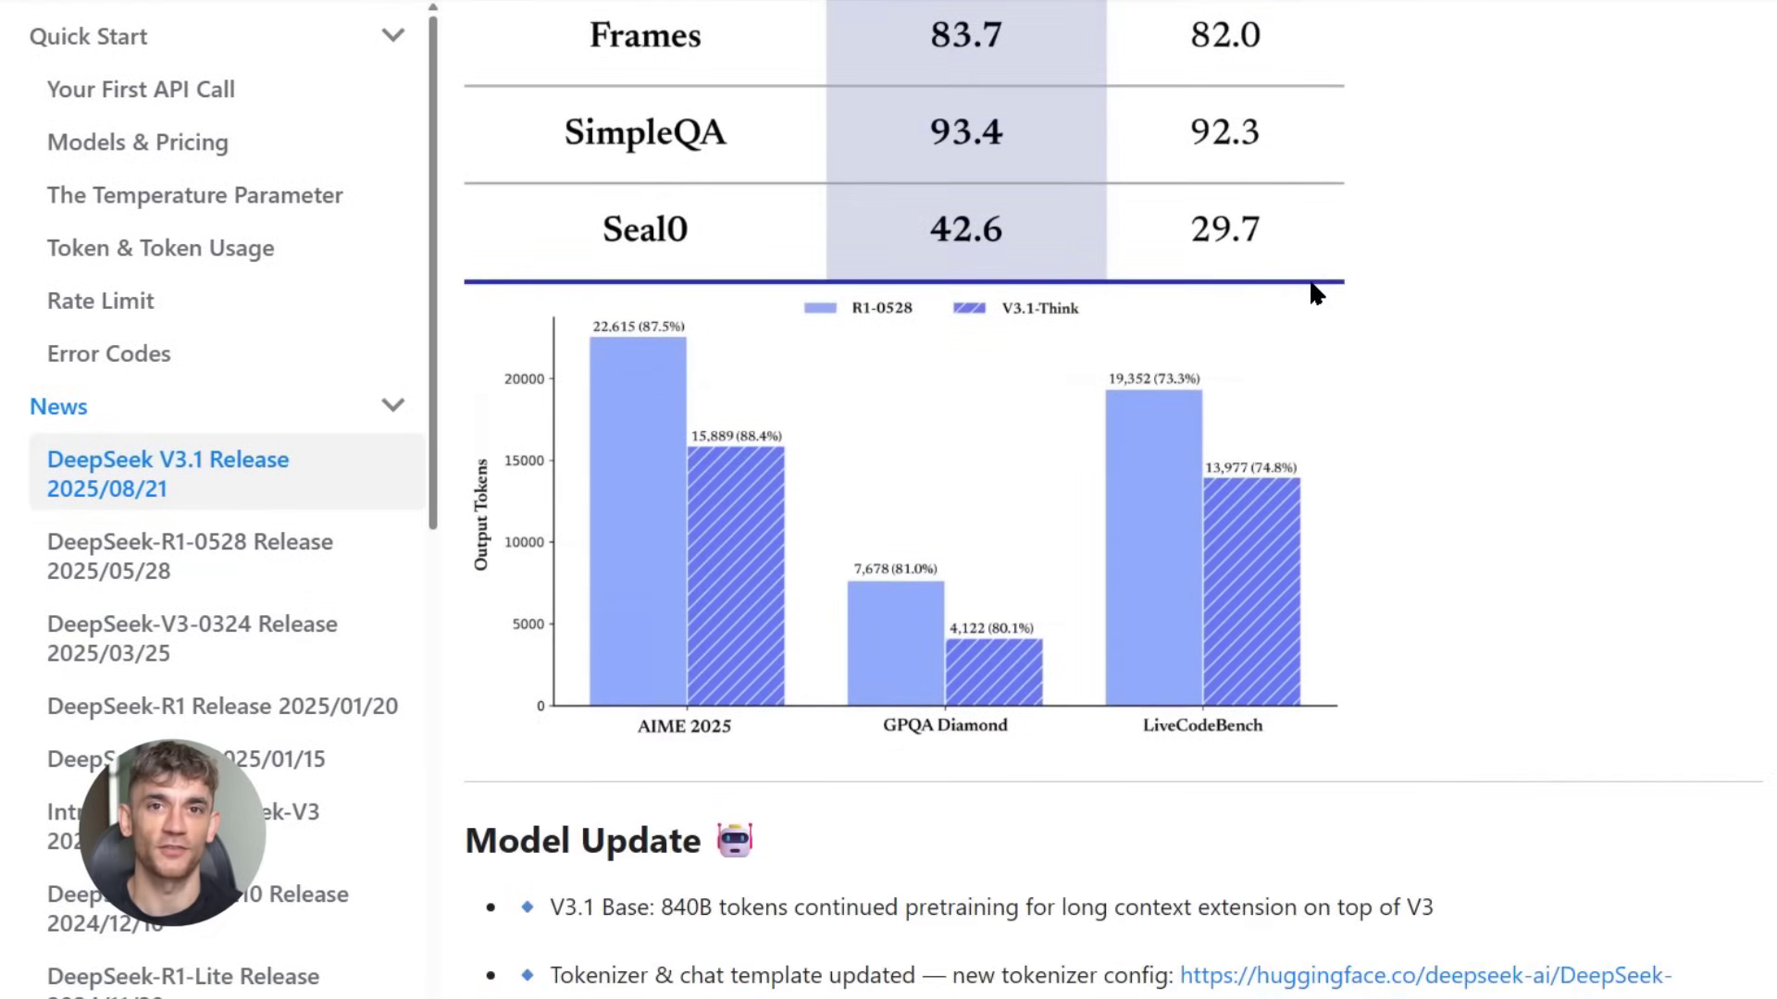
scroll(1311, 283, down, 1)
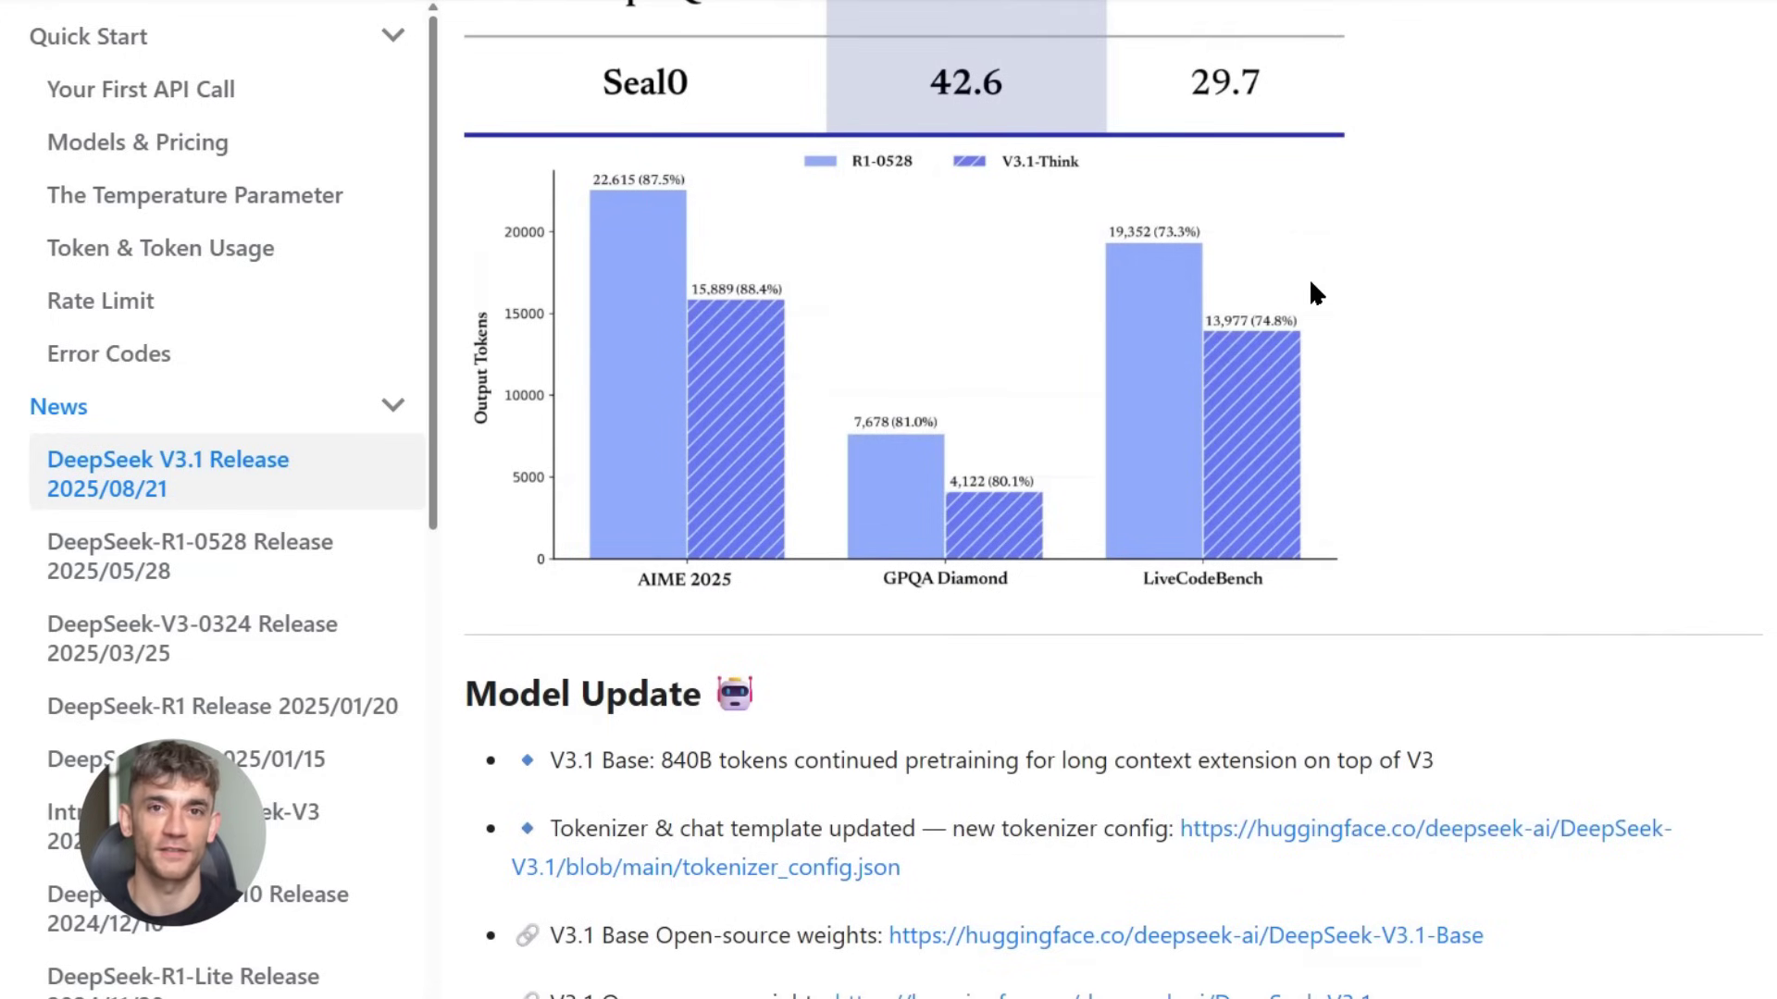
scroll(1310, 284, down, 6)
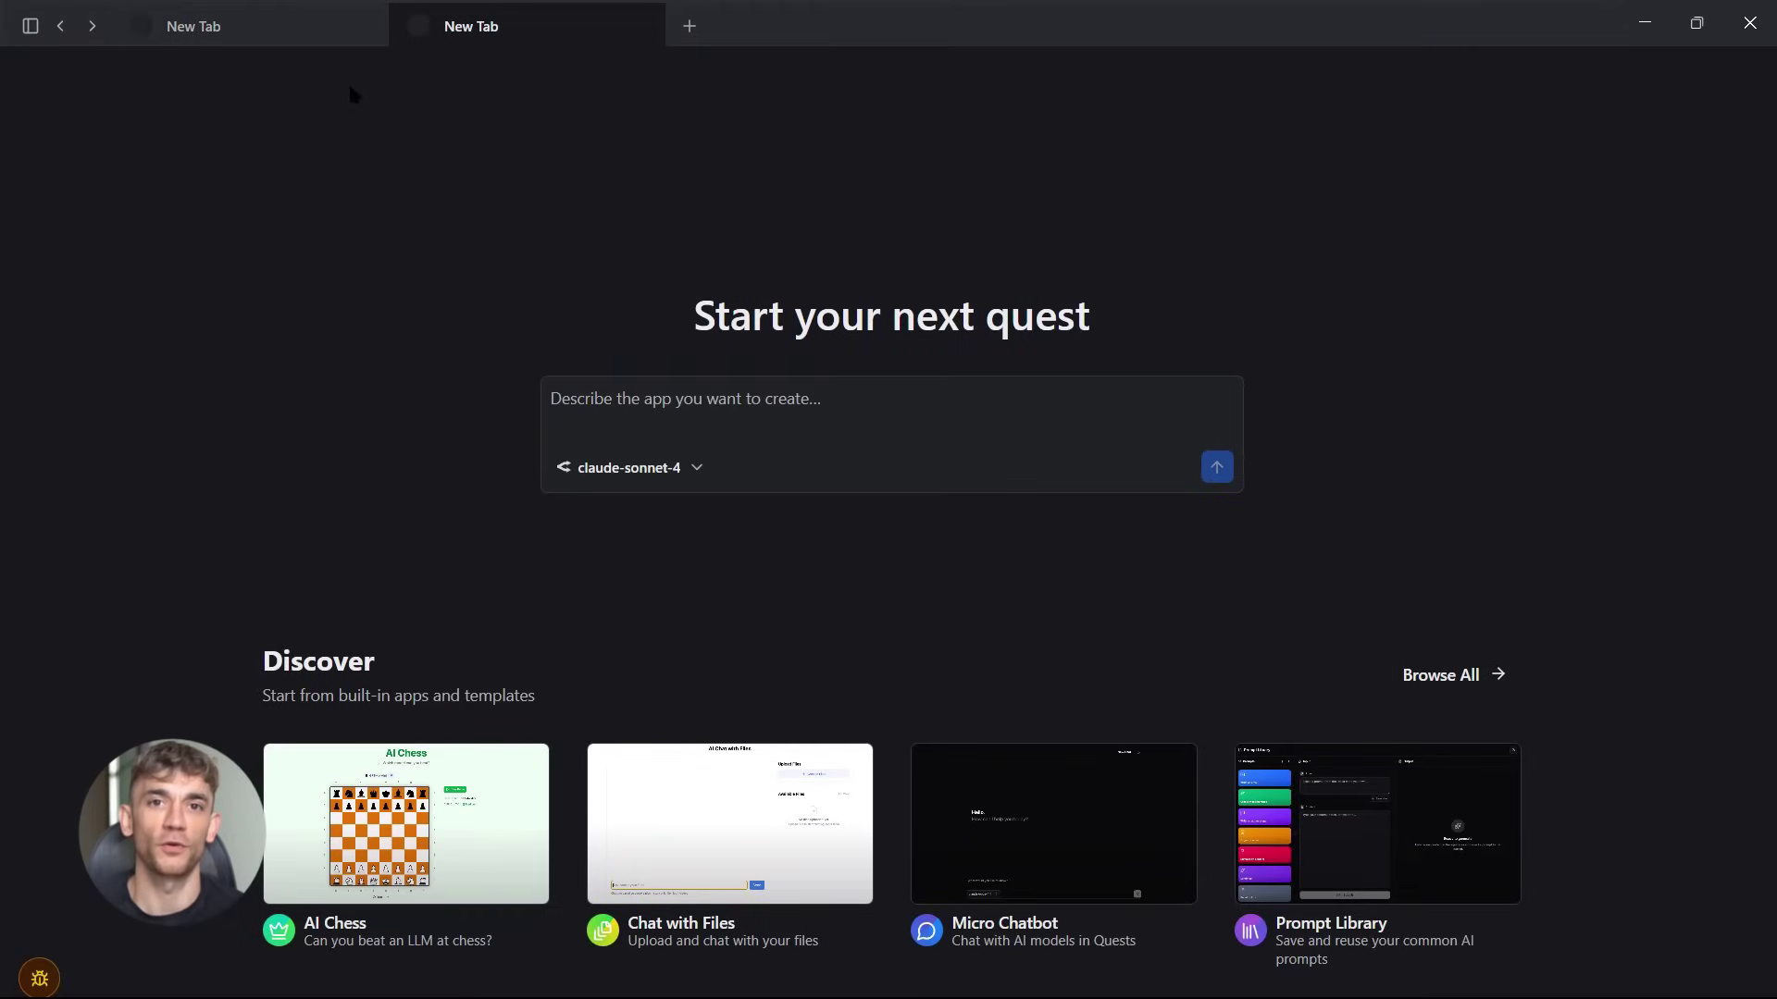
Send the movie tracker request from the first New Tab using deepseek-chat-v3.1:free.
click(259, 39)
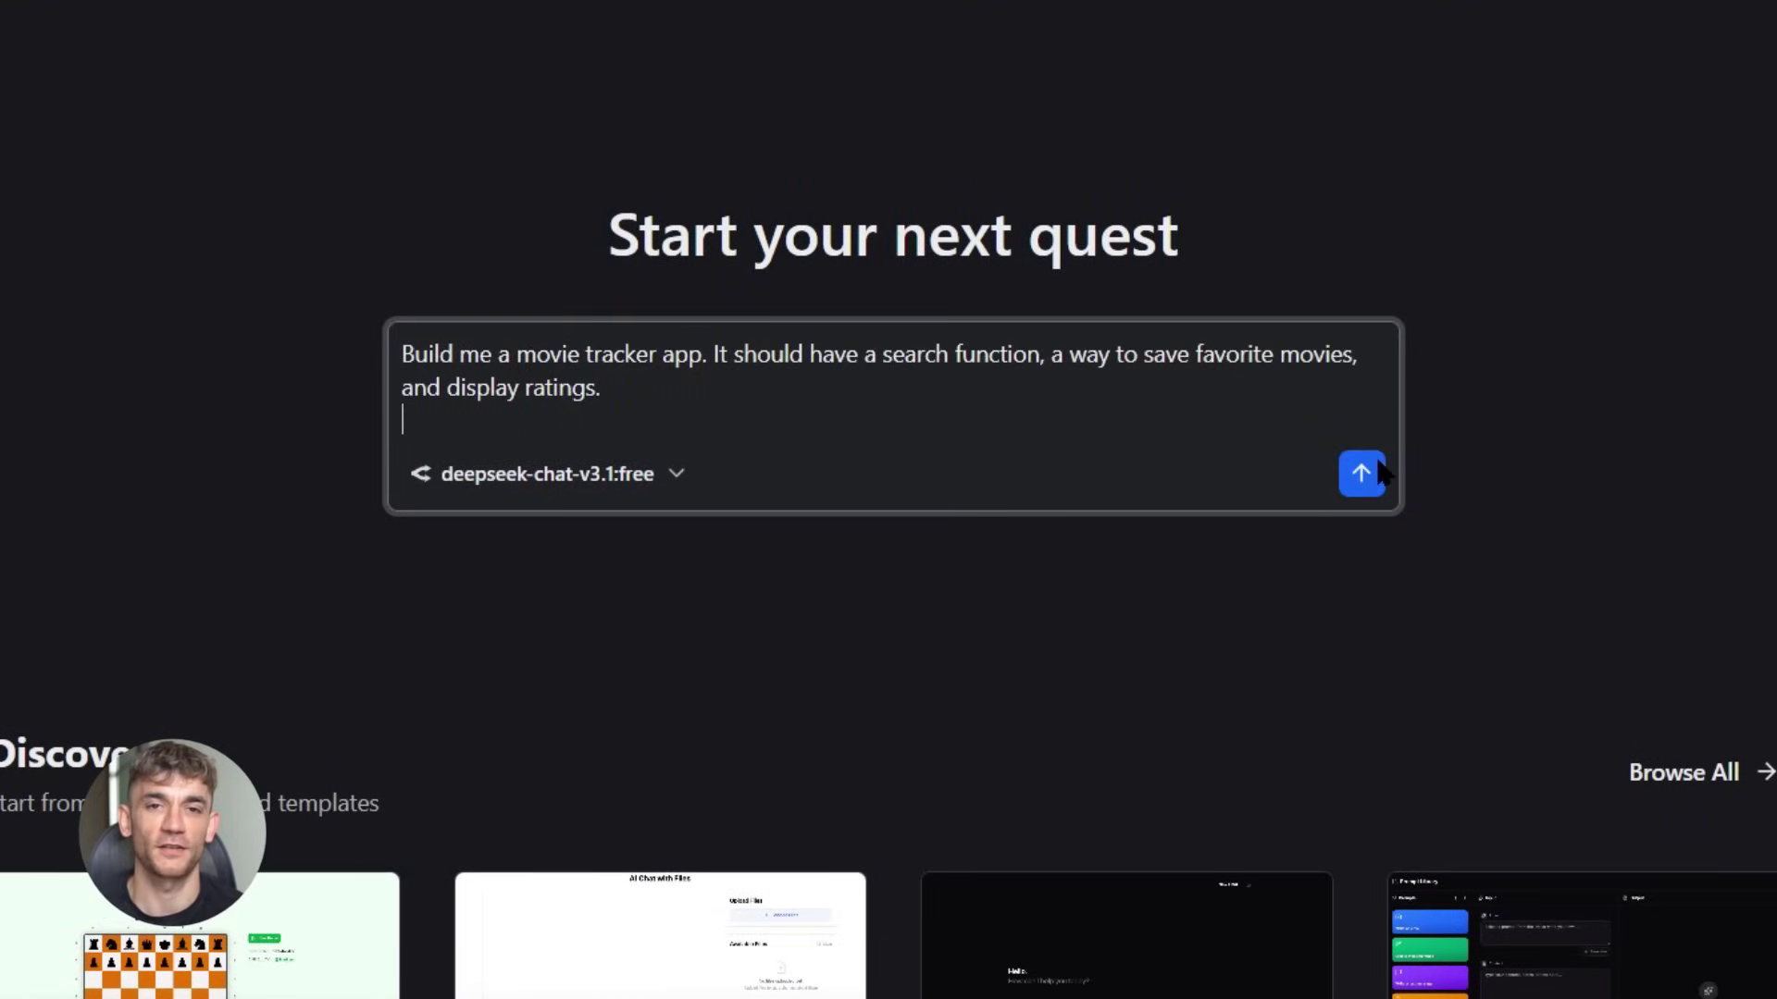
click(1366, 480)
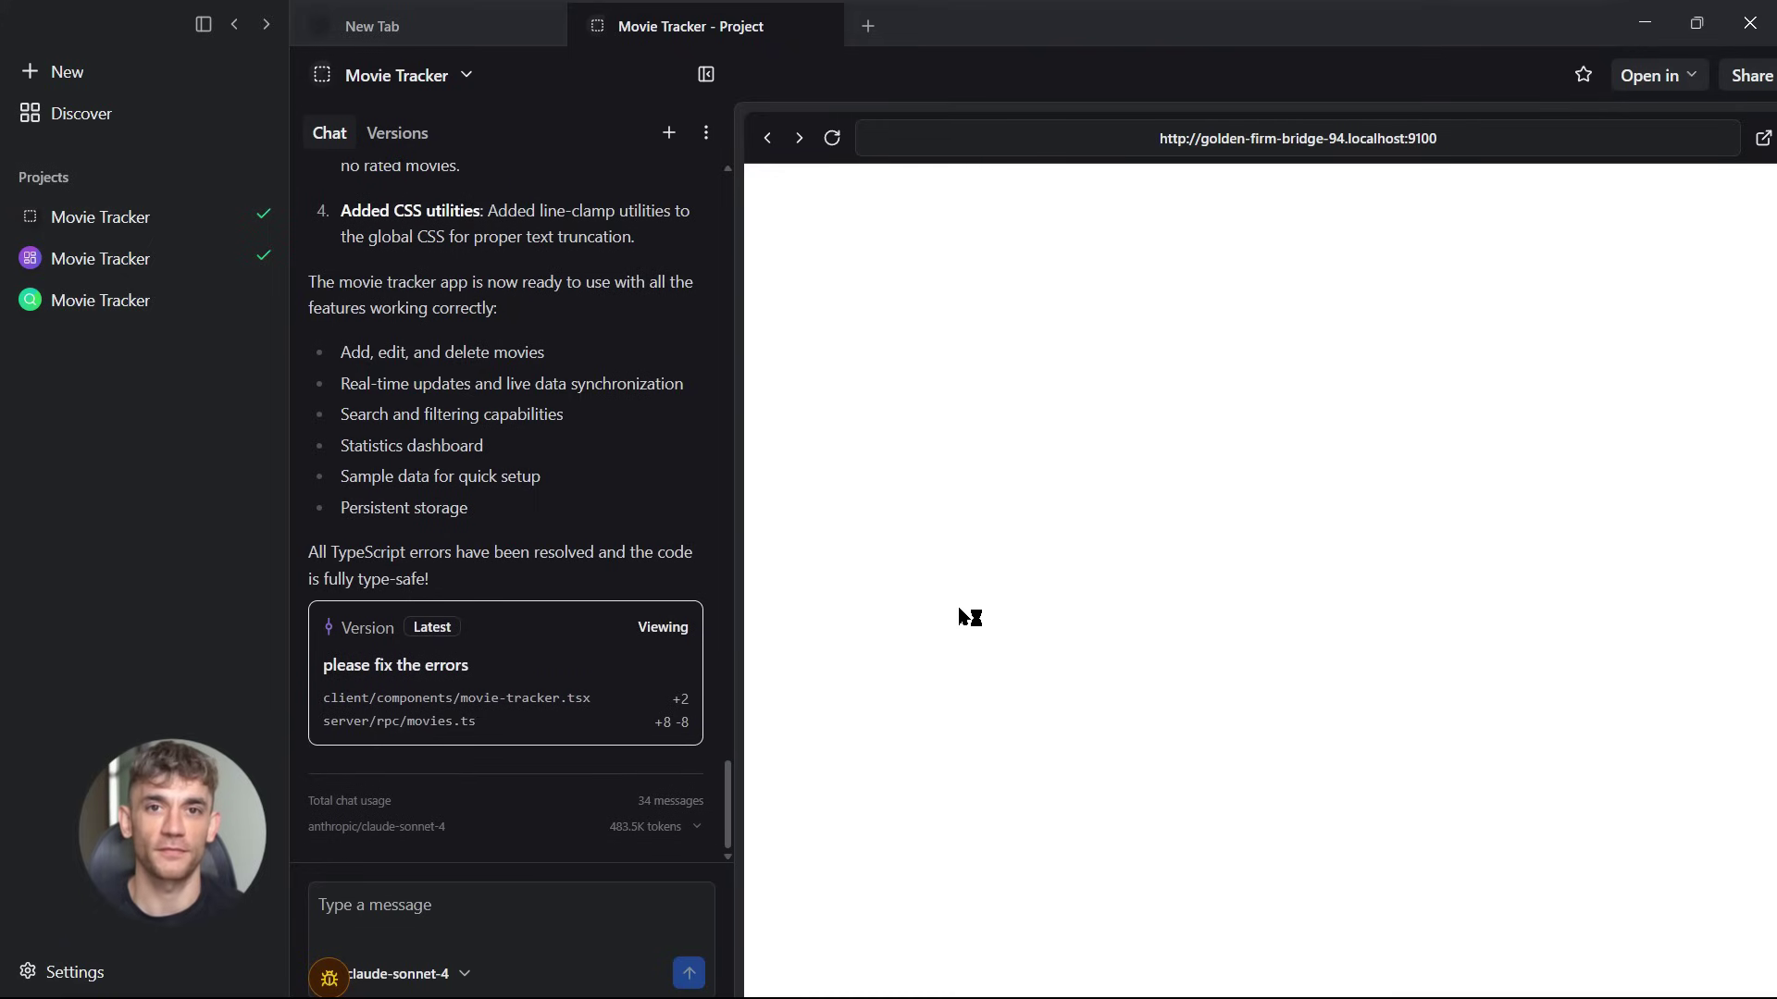
Sort the movies by Title then Rating, and try the To Watch, Watching and Watched filters.
drag(741, 370, 862, 602)
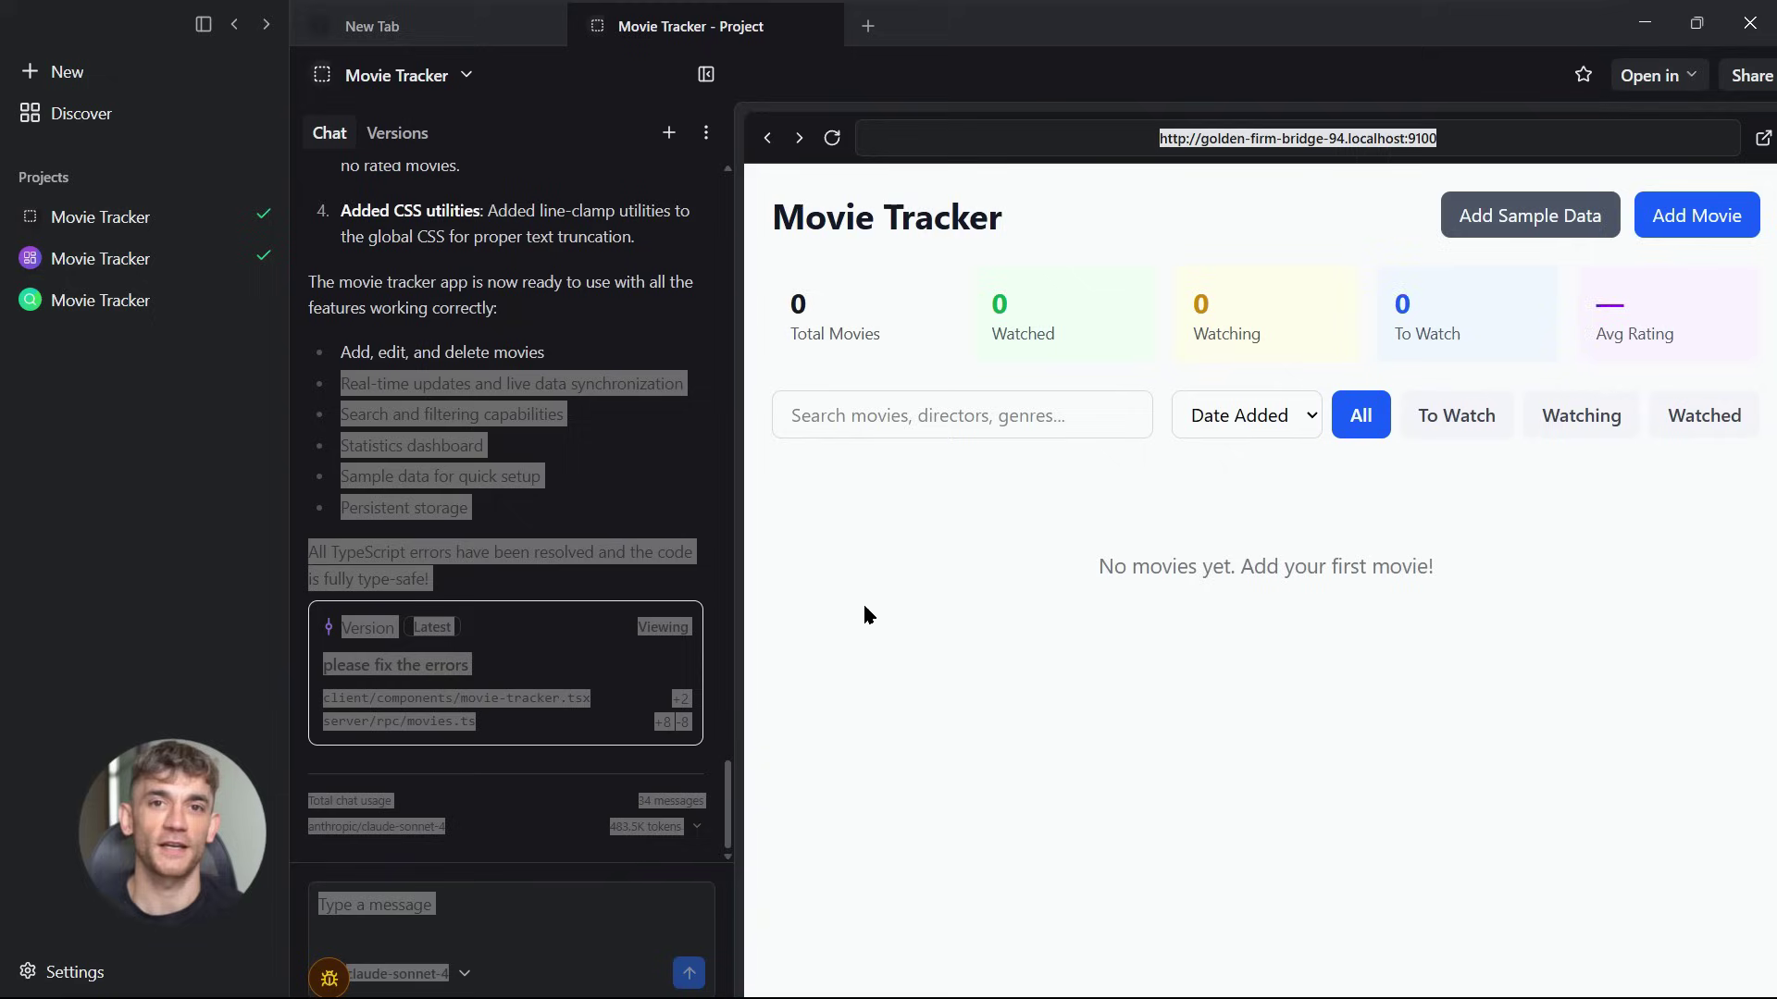
click(1245, 415)
click(1218, 492)
click(1244, 416)
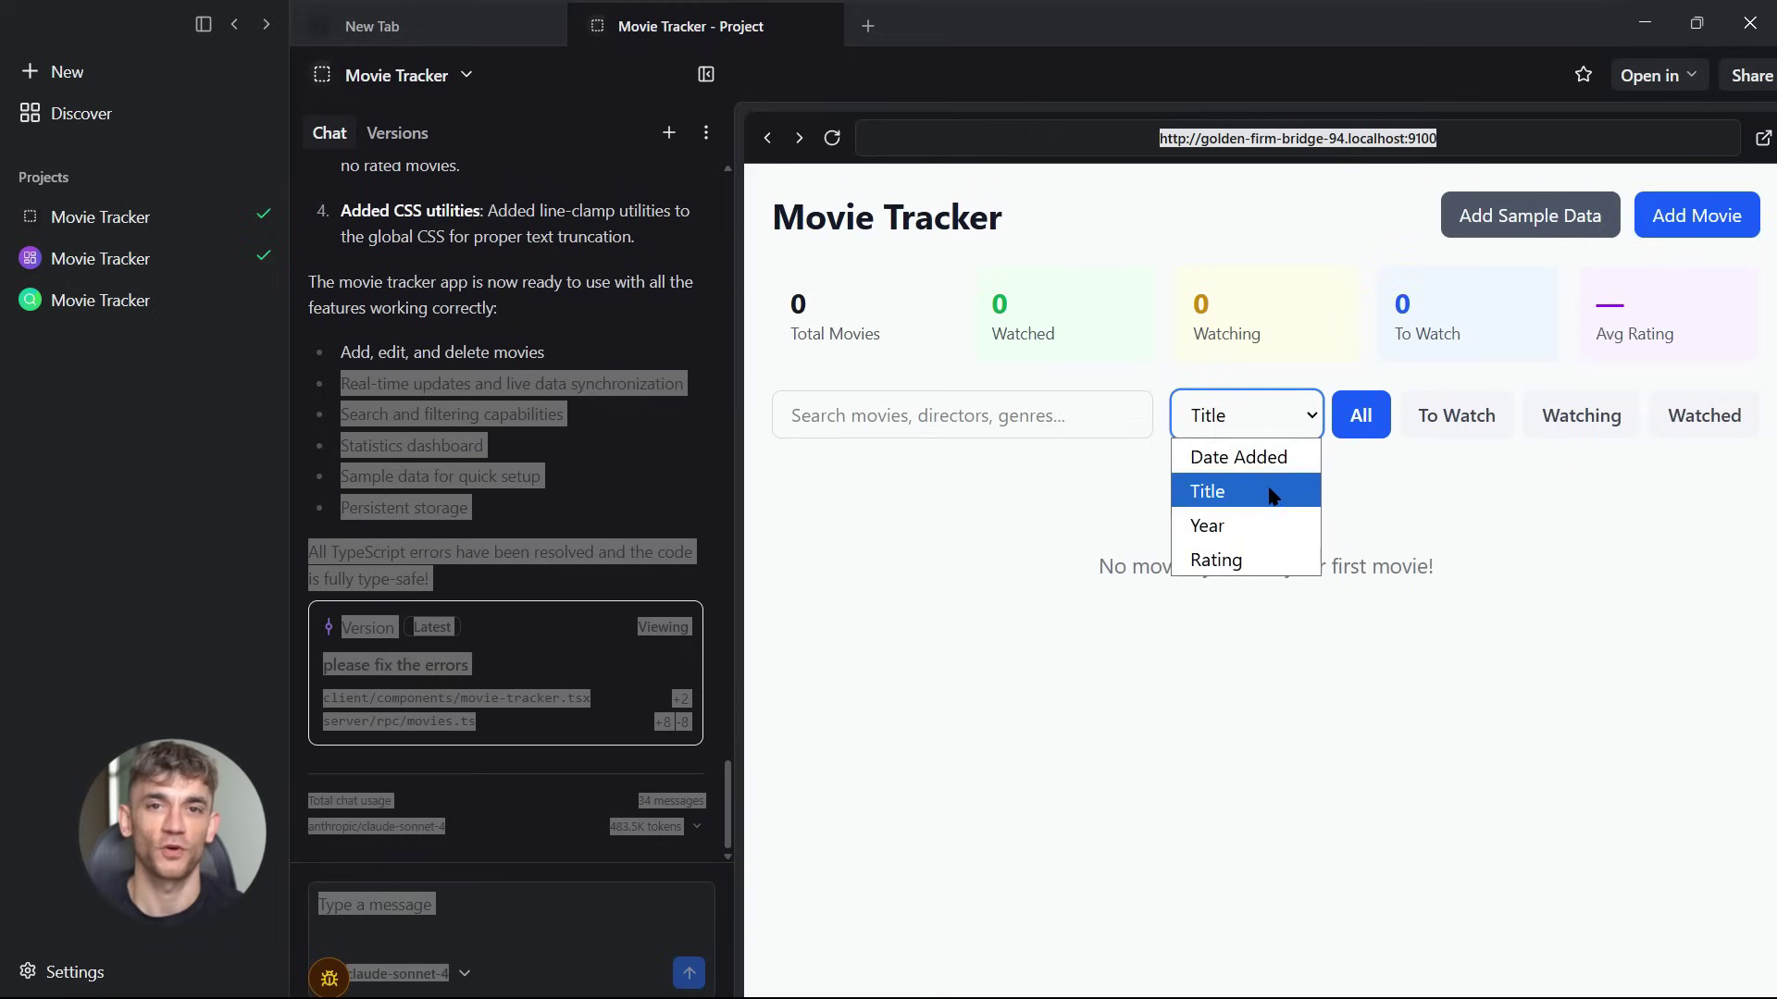
click(1216, 560)
click(1456, 416)
click(1580, 416)
click(1703, 415)
Open the Add New Movie form and expand its Status choices.
click(1699, 217)
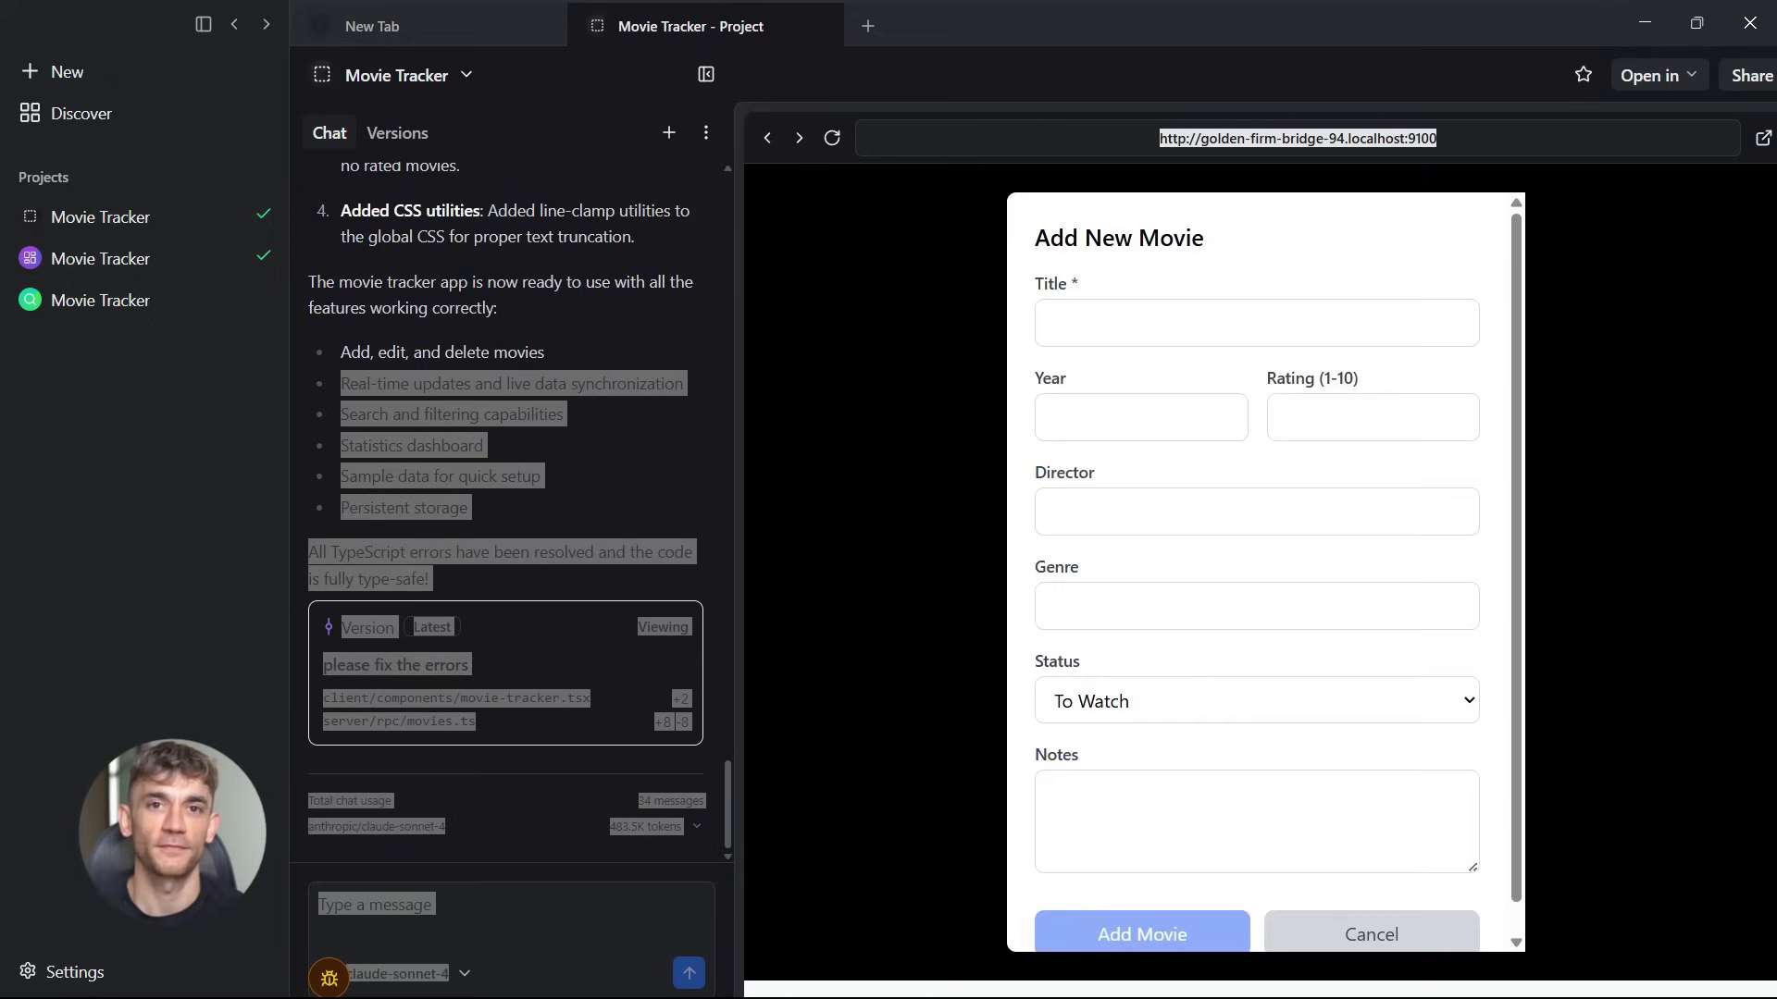
click(1168, 320)
key(Tab)
key(Tab)
key(Tab)
click(1164, 685)
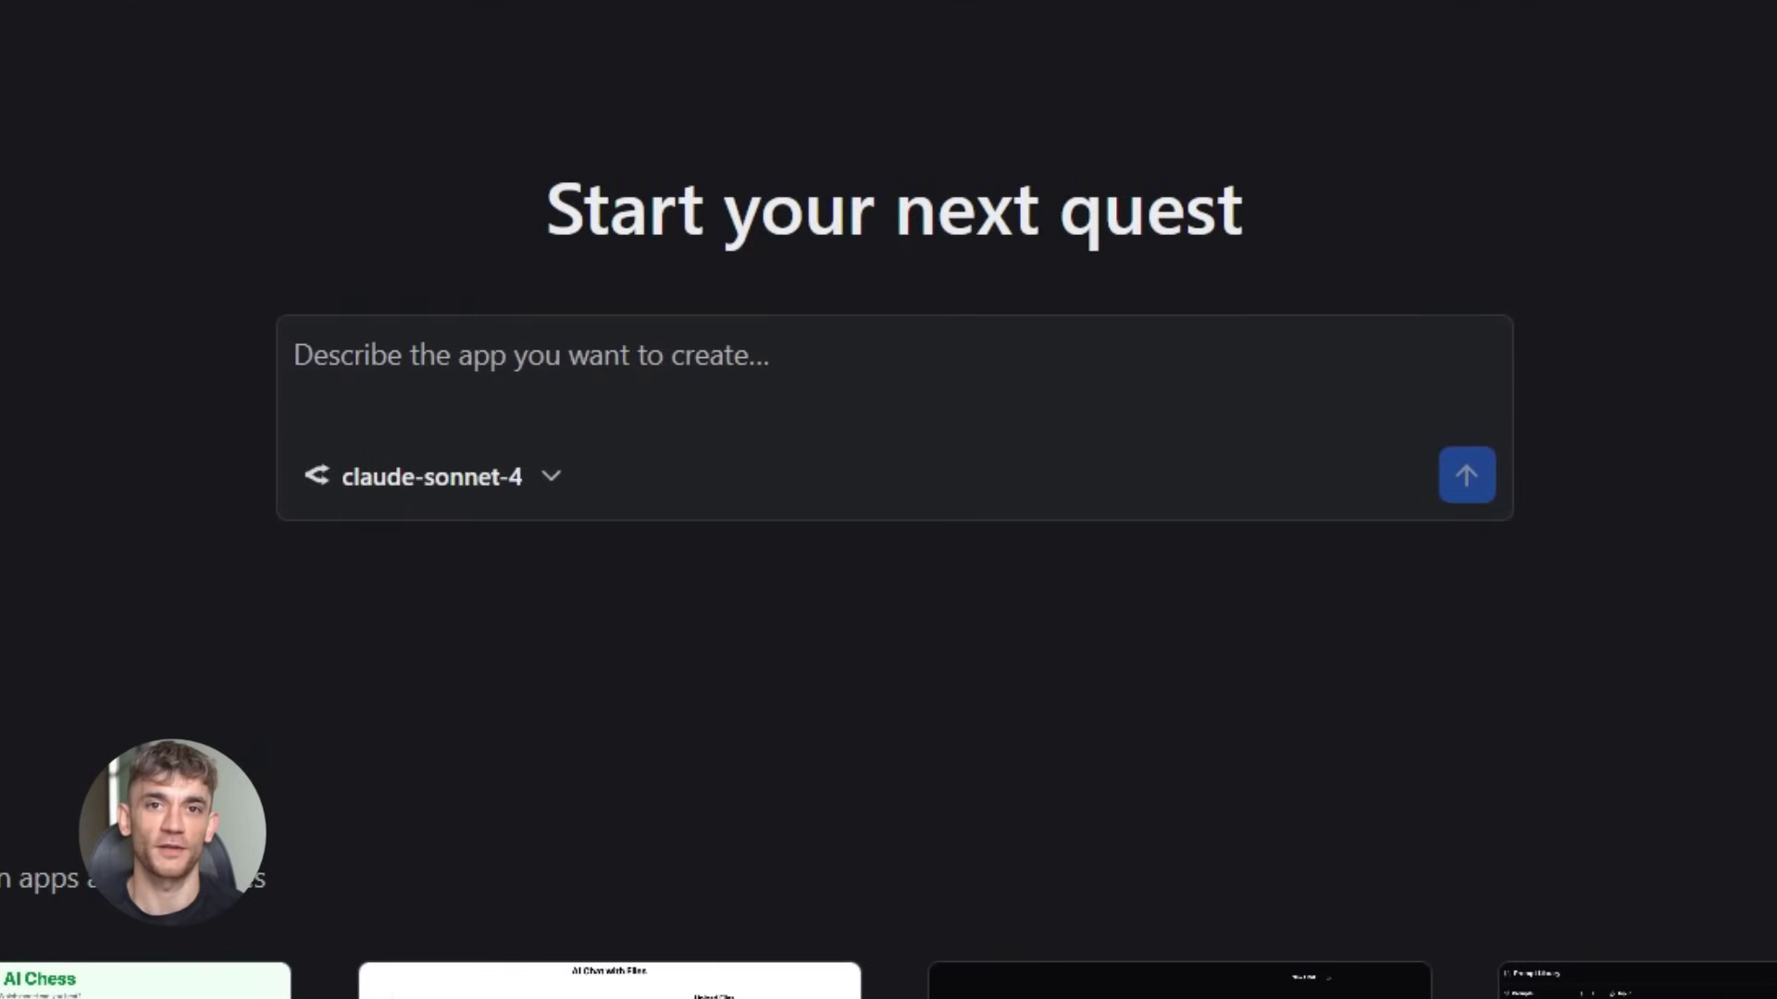
Choose deepseek-chat-v3.1:free via a 'deepseek' search, then type the movie tracker app request.
click(544, 474)
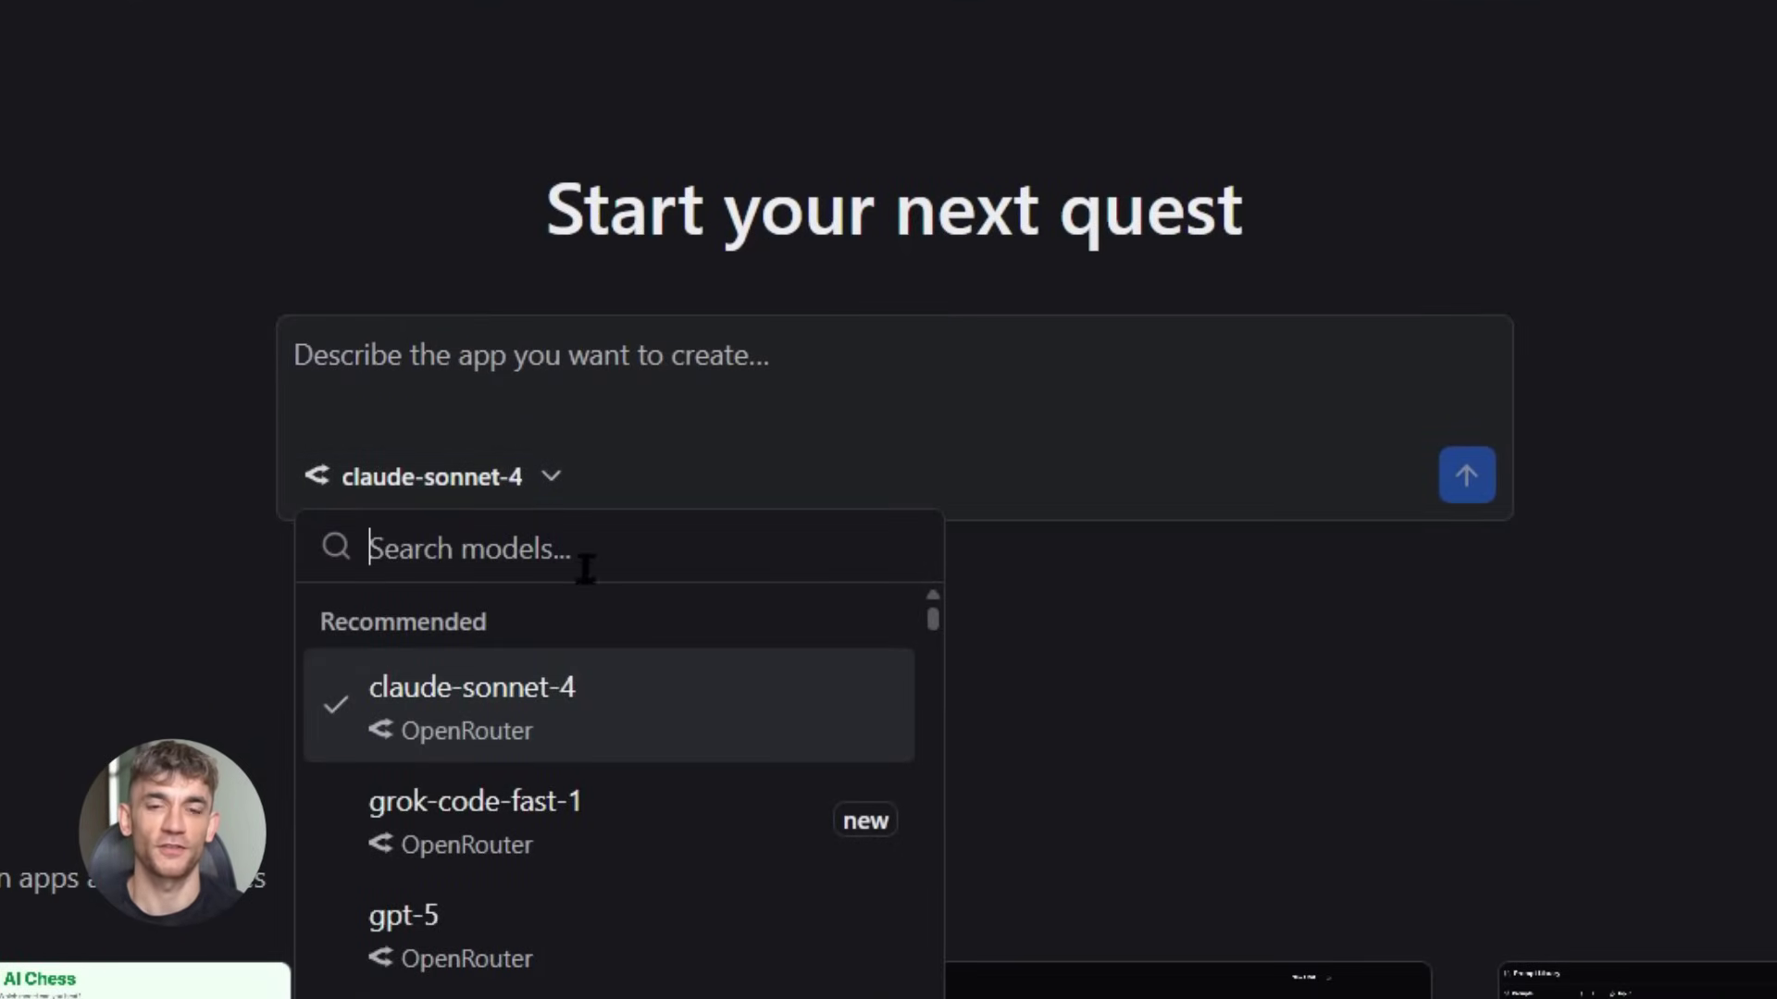
text(deepseek)
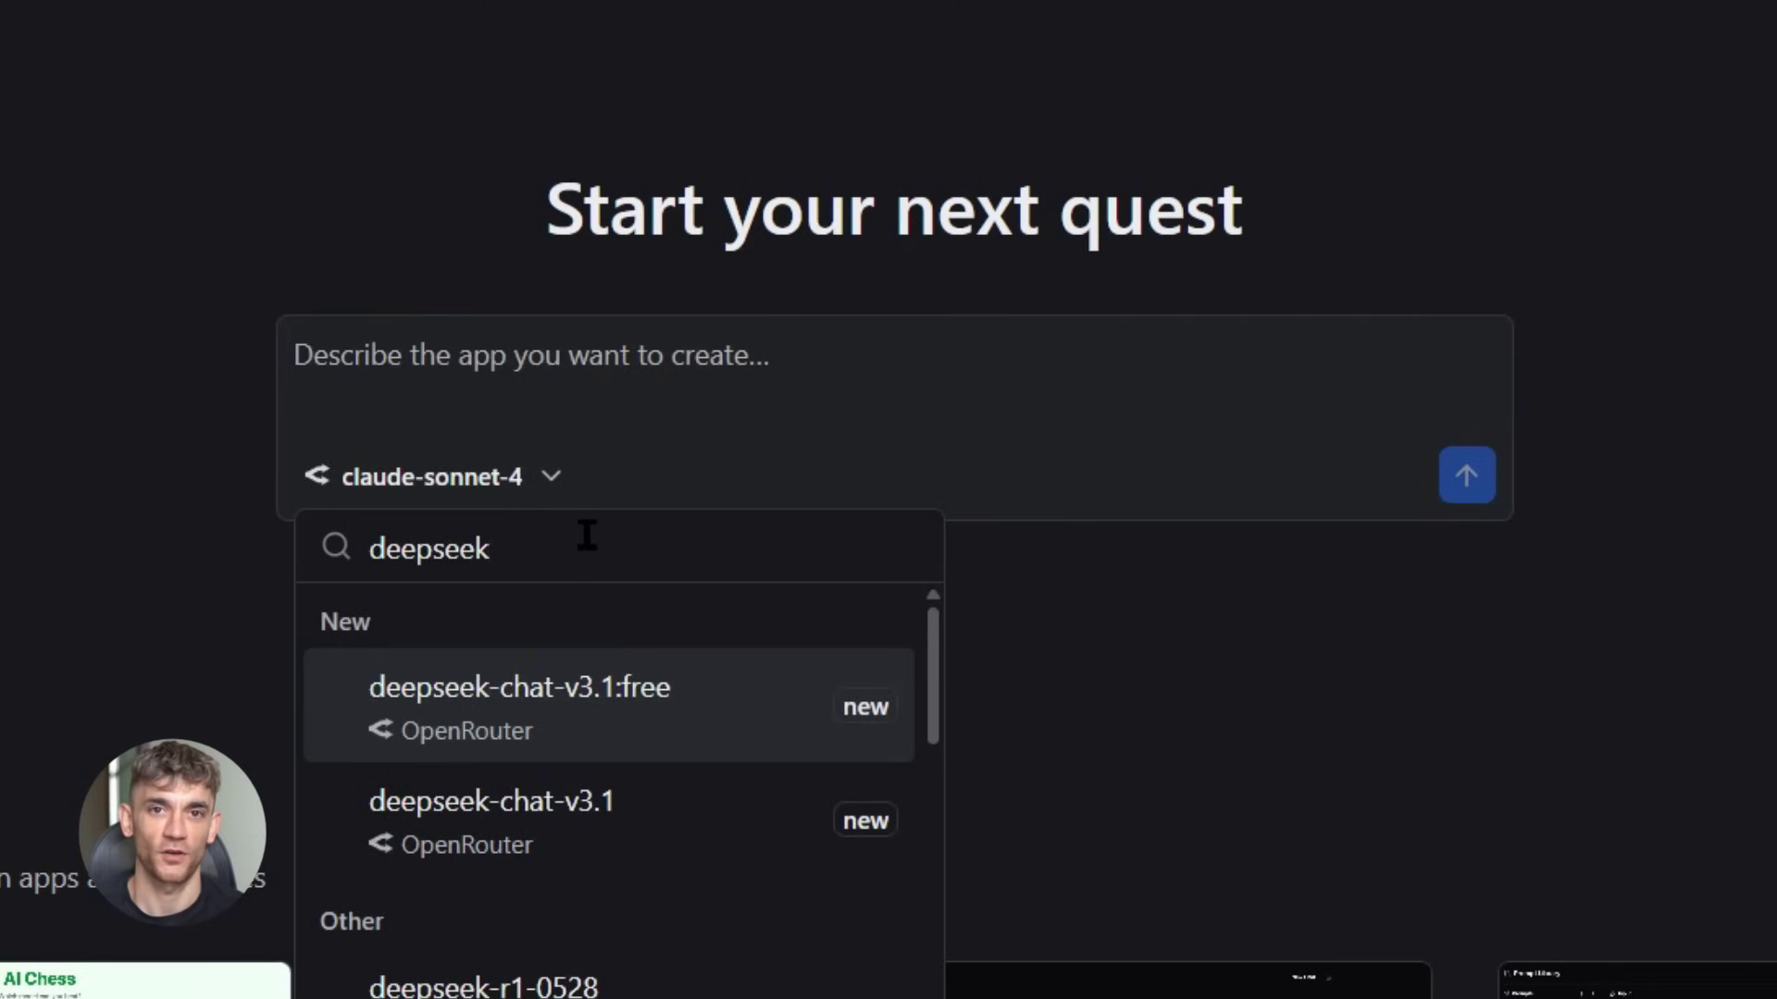
click(571, 722)
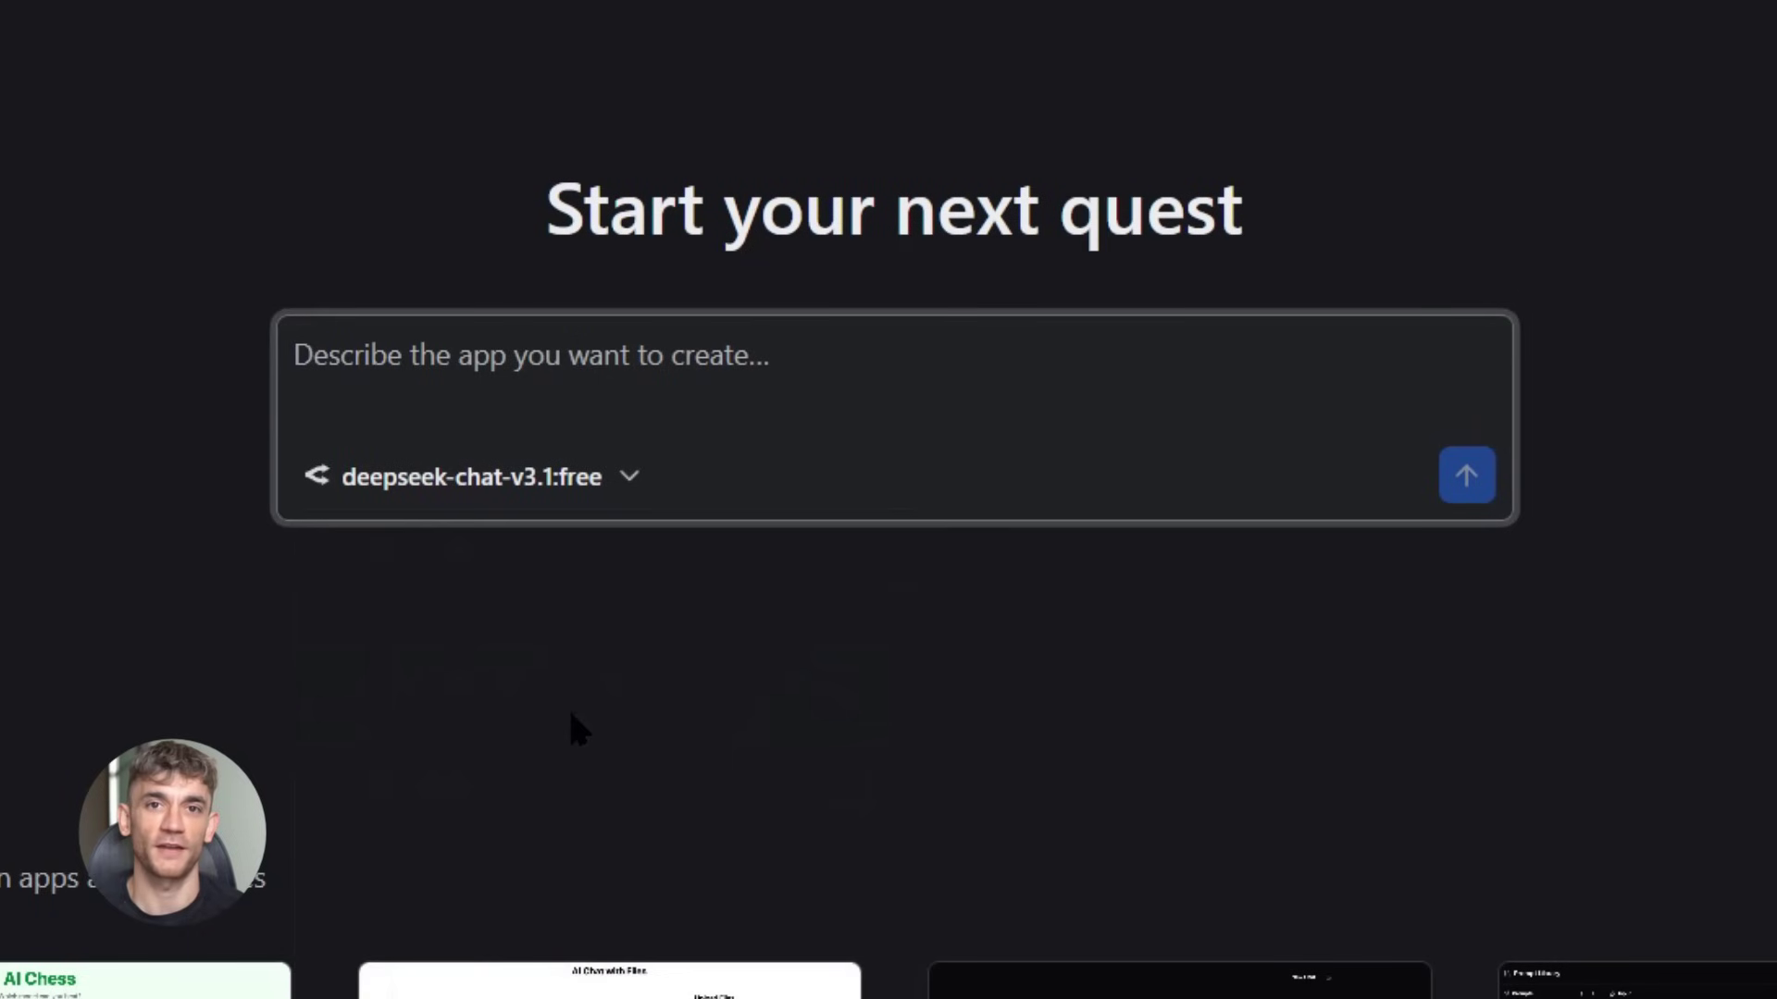
click(455, 358)
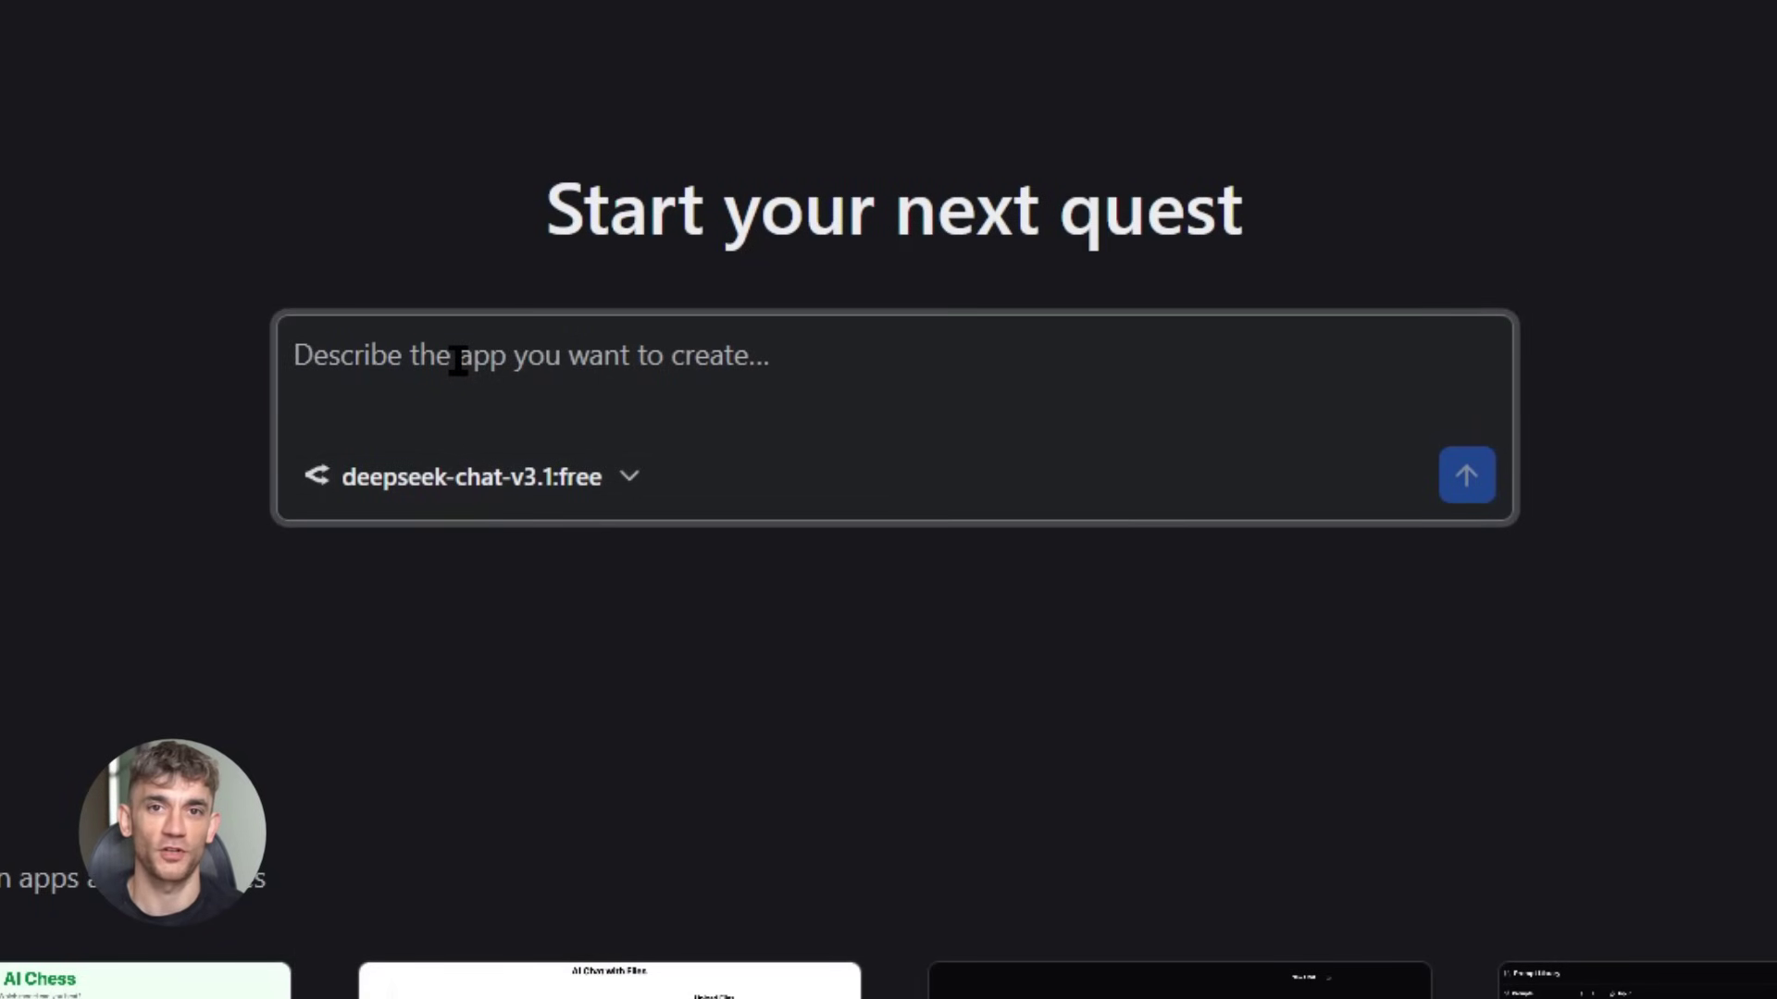
text(Build me a movie tracker app. It should have a search function, a way to save favorite movies, and display ratings.)
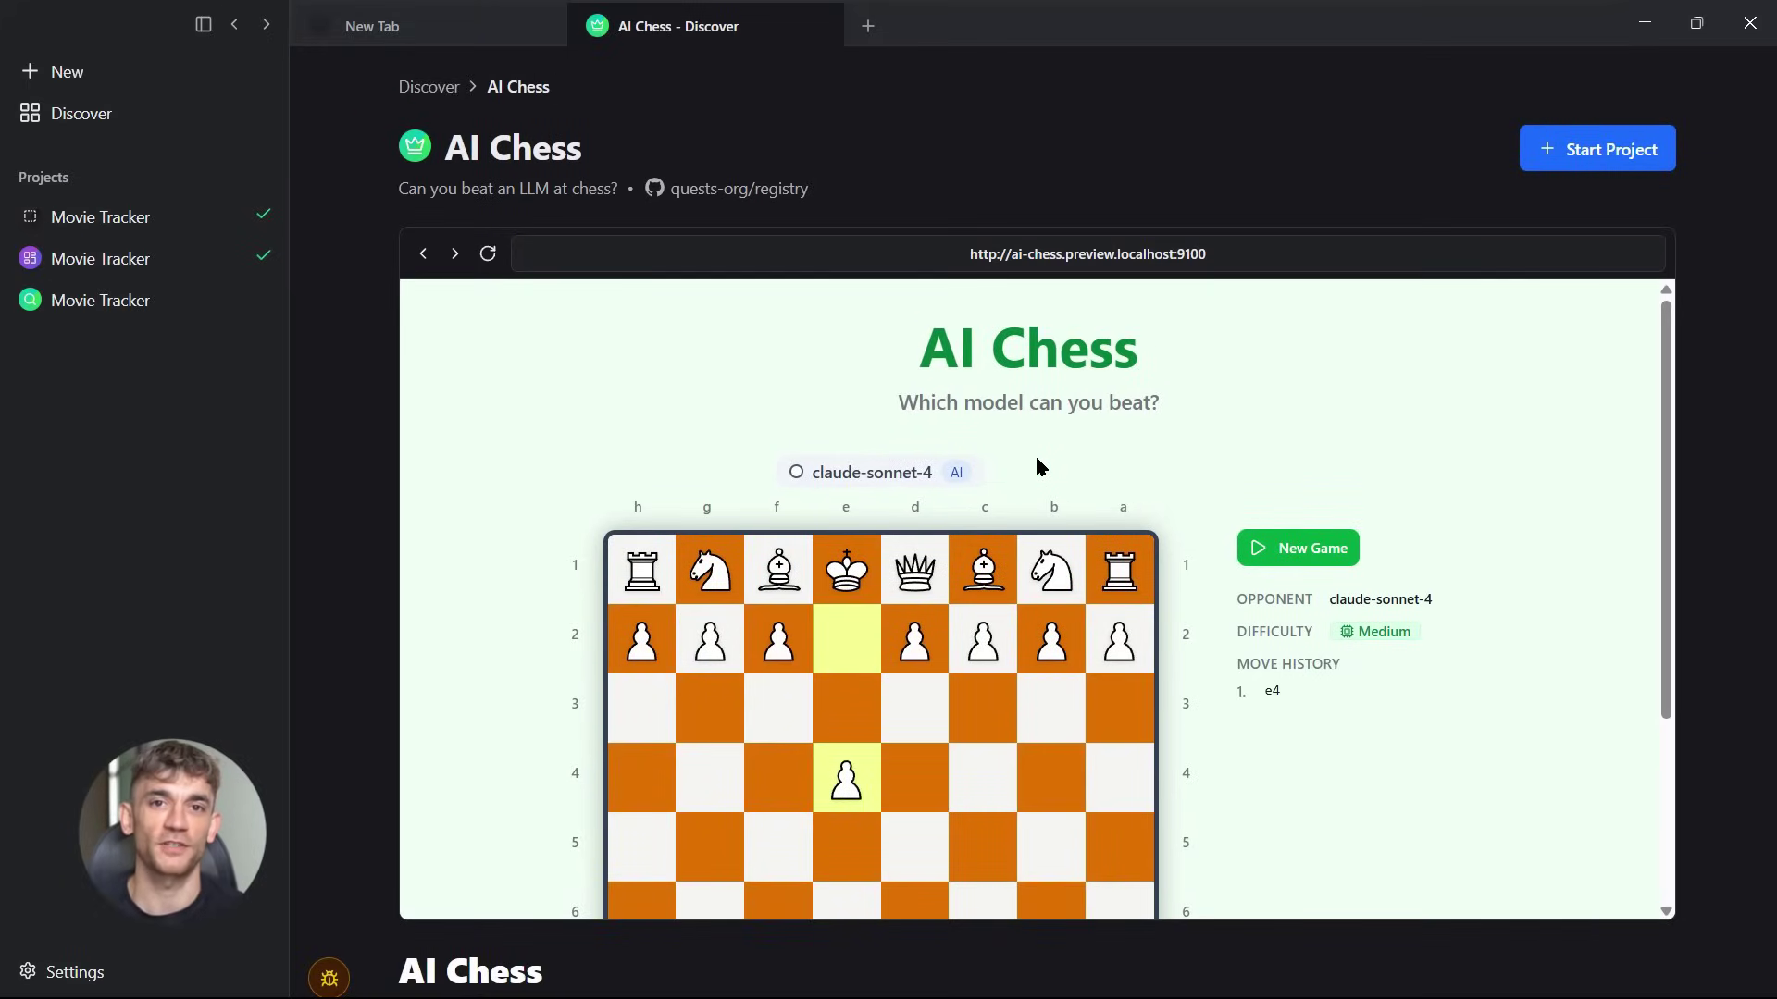
Play black e5, h5 and d6 in AI Chess, then paste the Flutter task manager request.
scroll(1032, 453, down, 3)
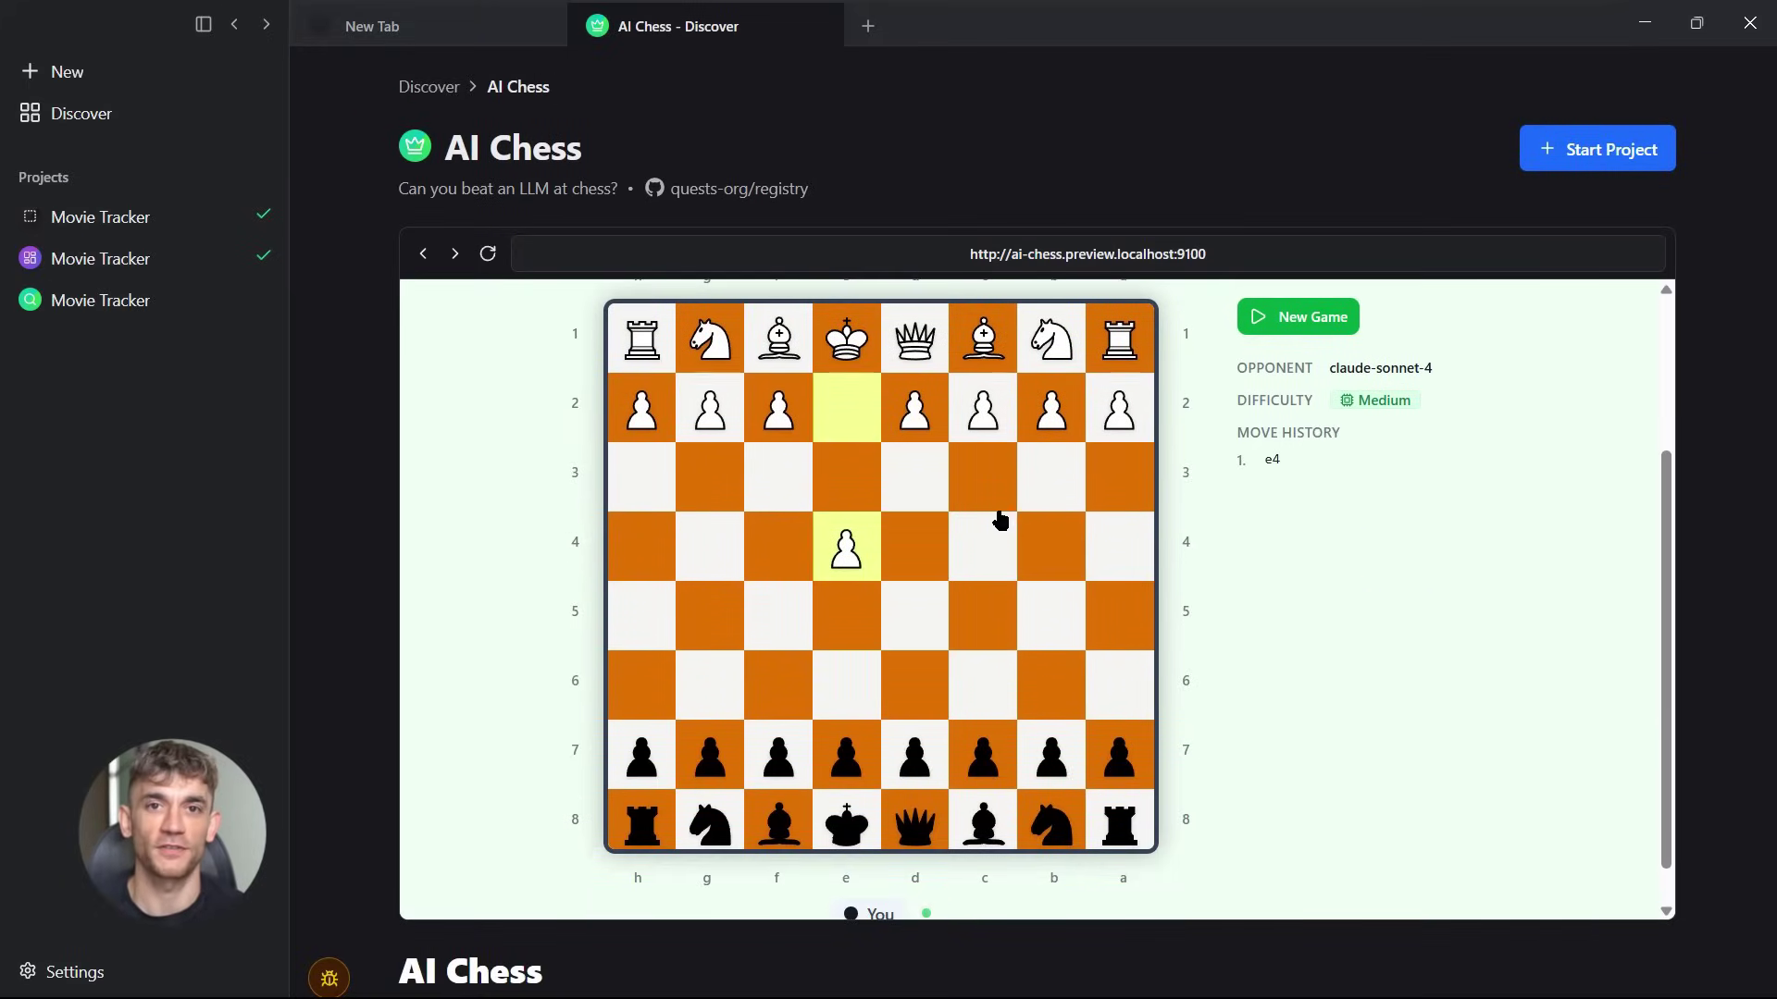
click(850, 757)
click(847, 641)
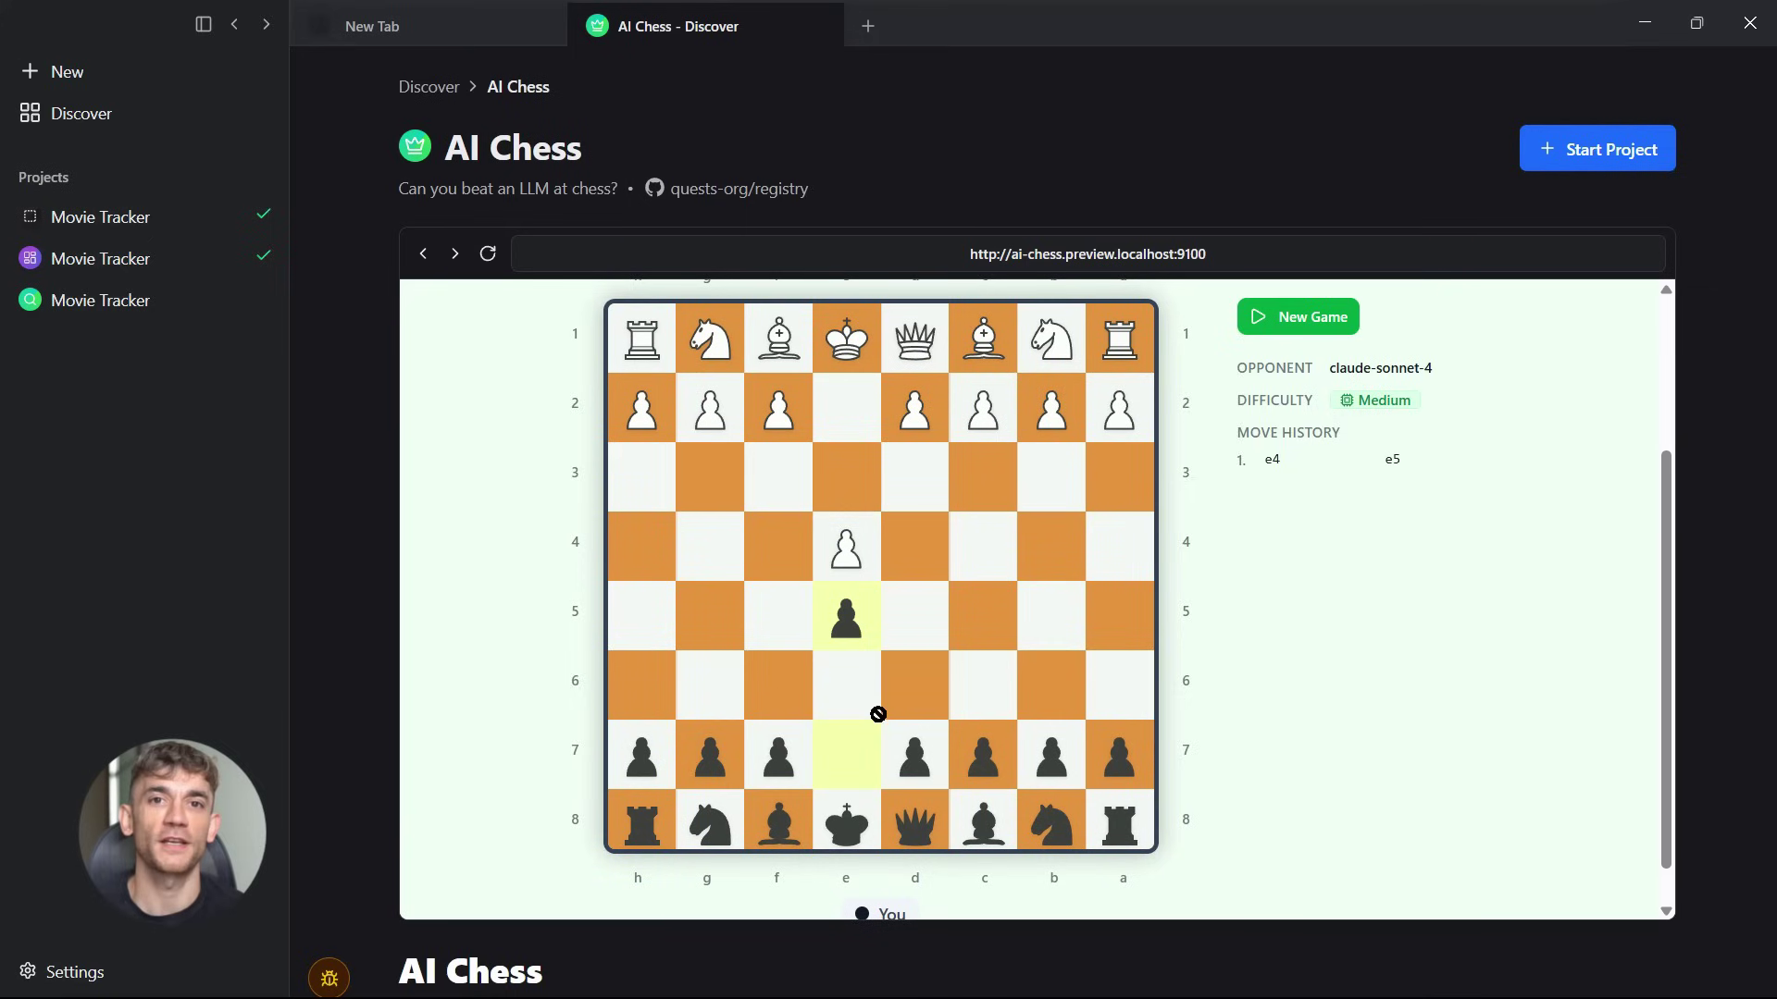
click(918, 770)
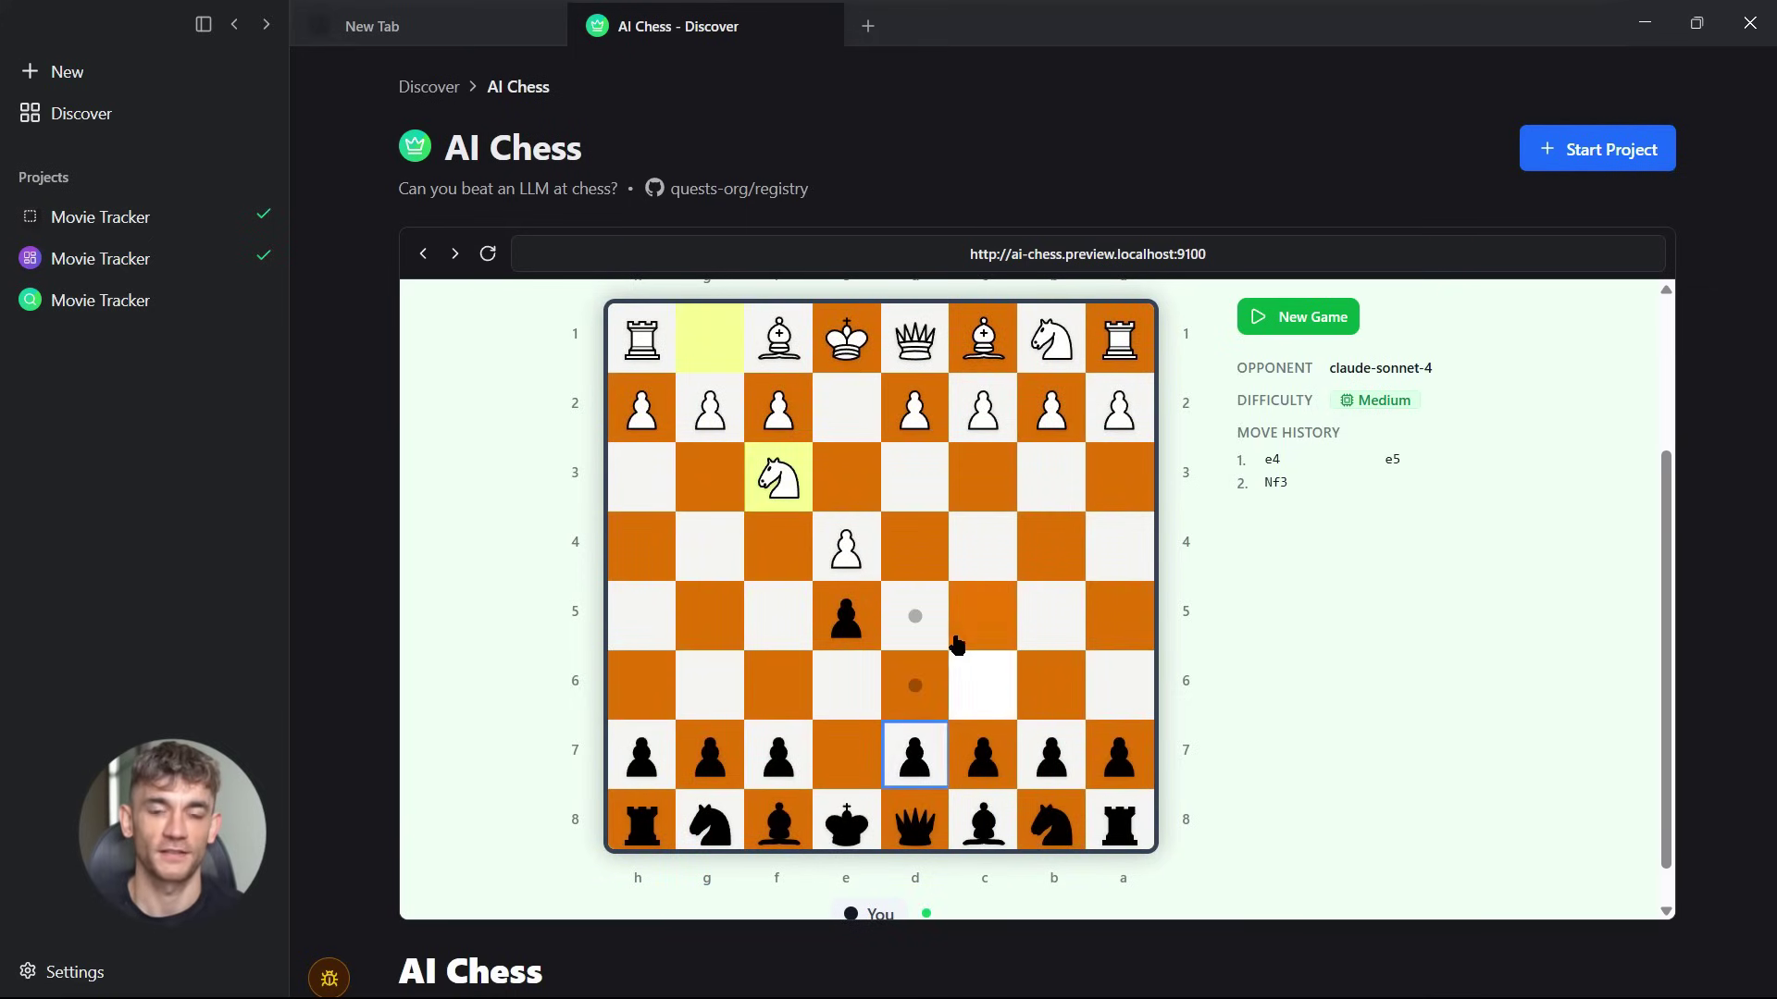
click(1120, 815)
click(641, 757)
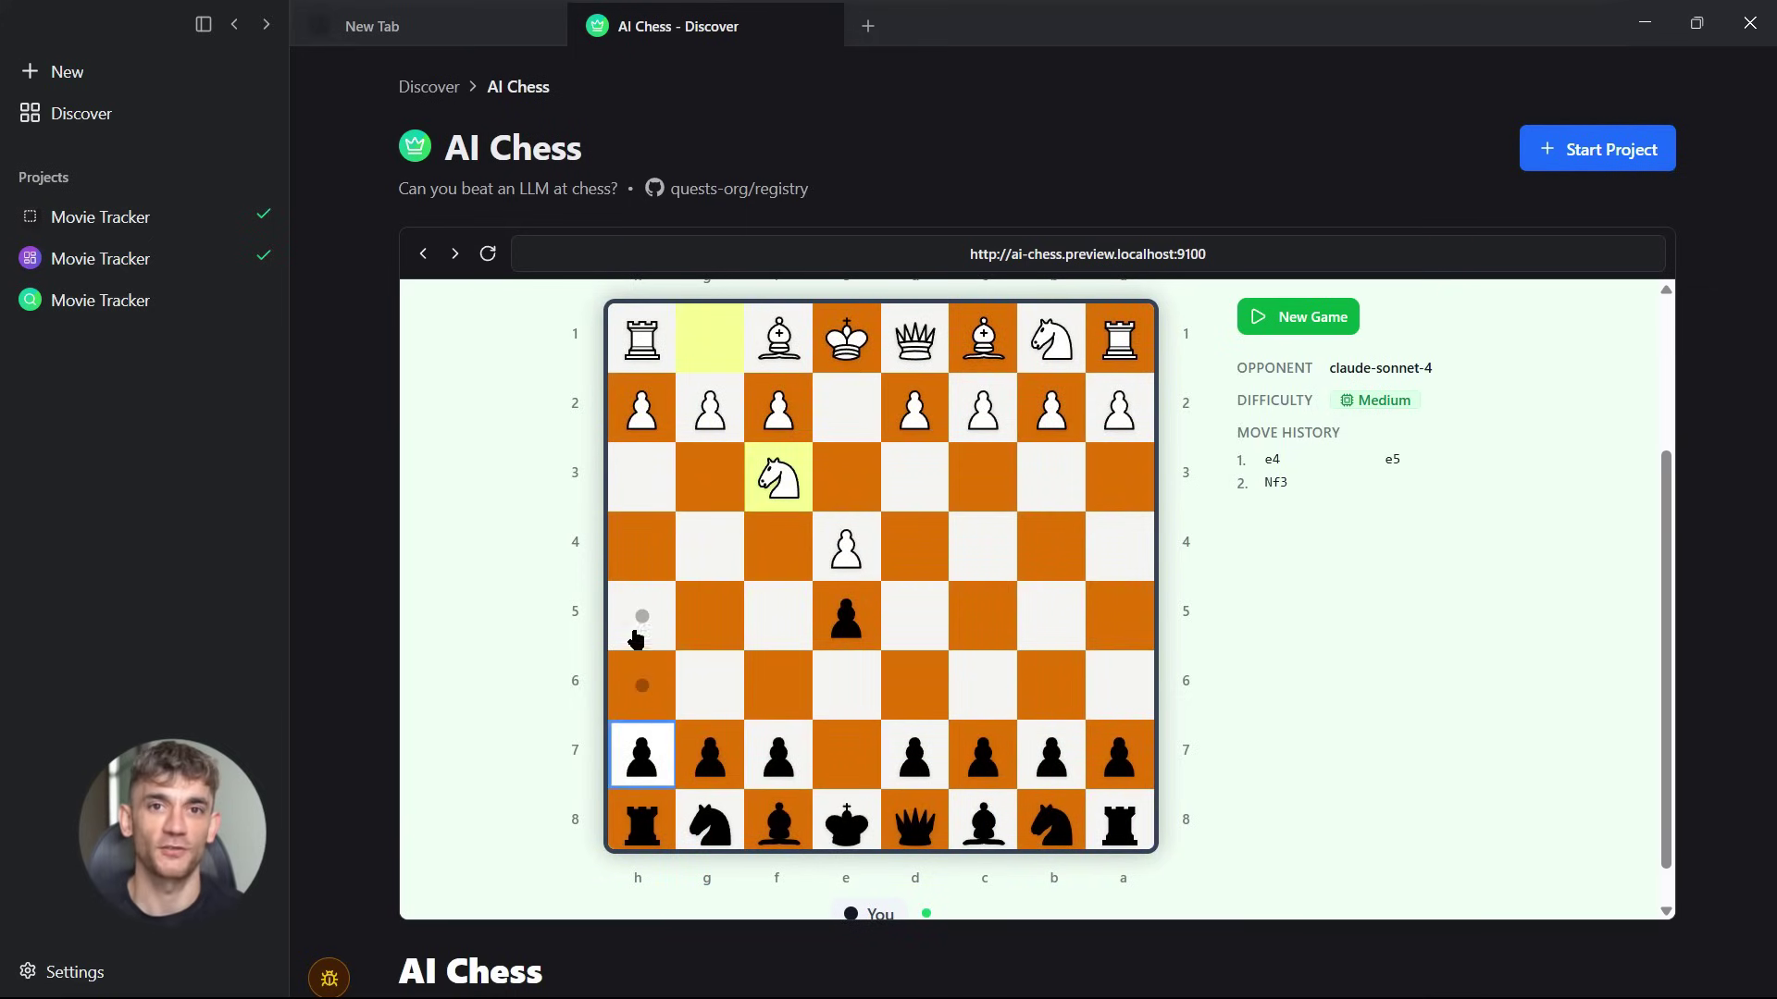
click(641, 618)
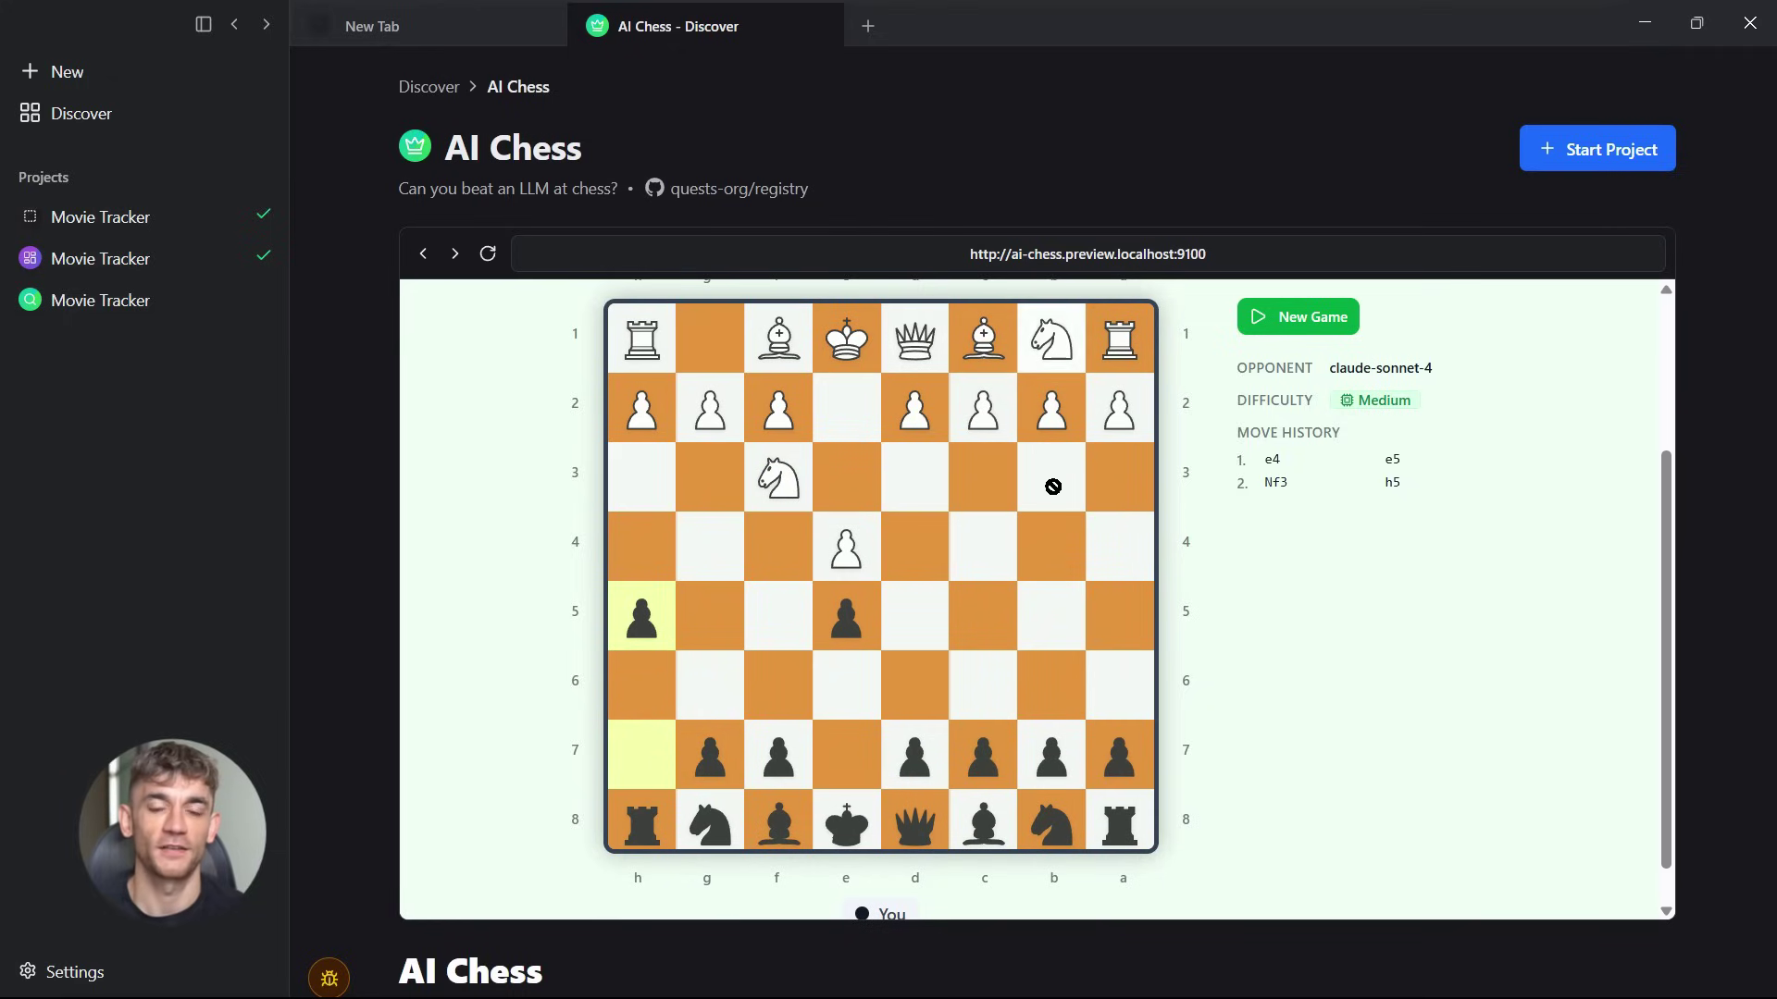
scroll(780, 752, down, 1)
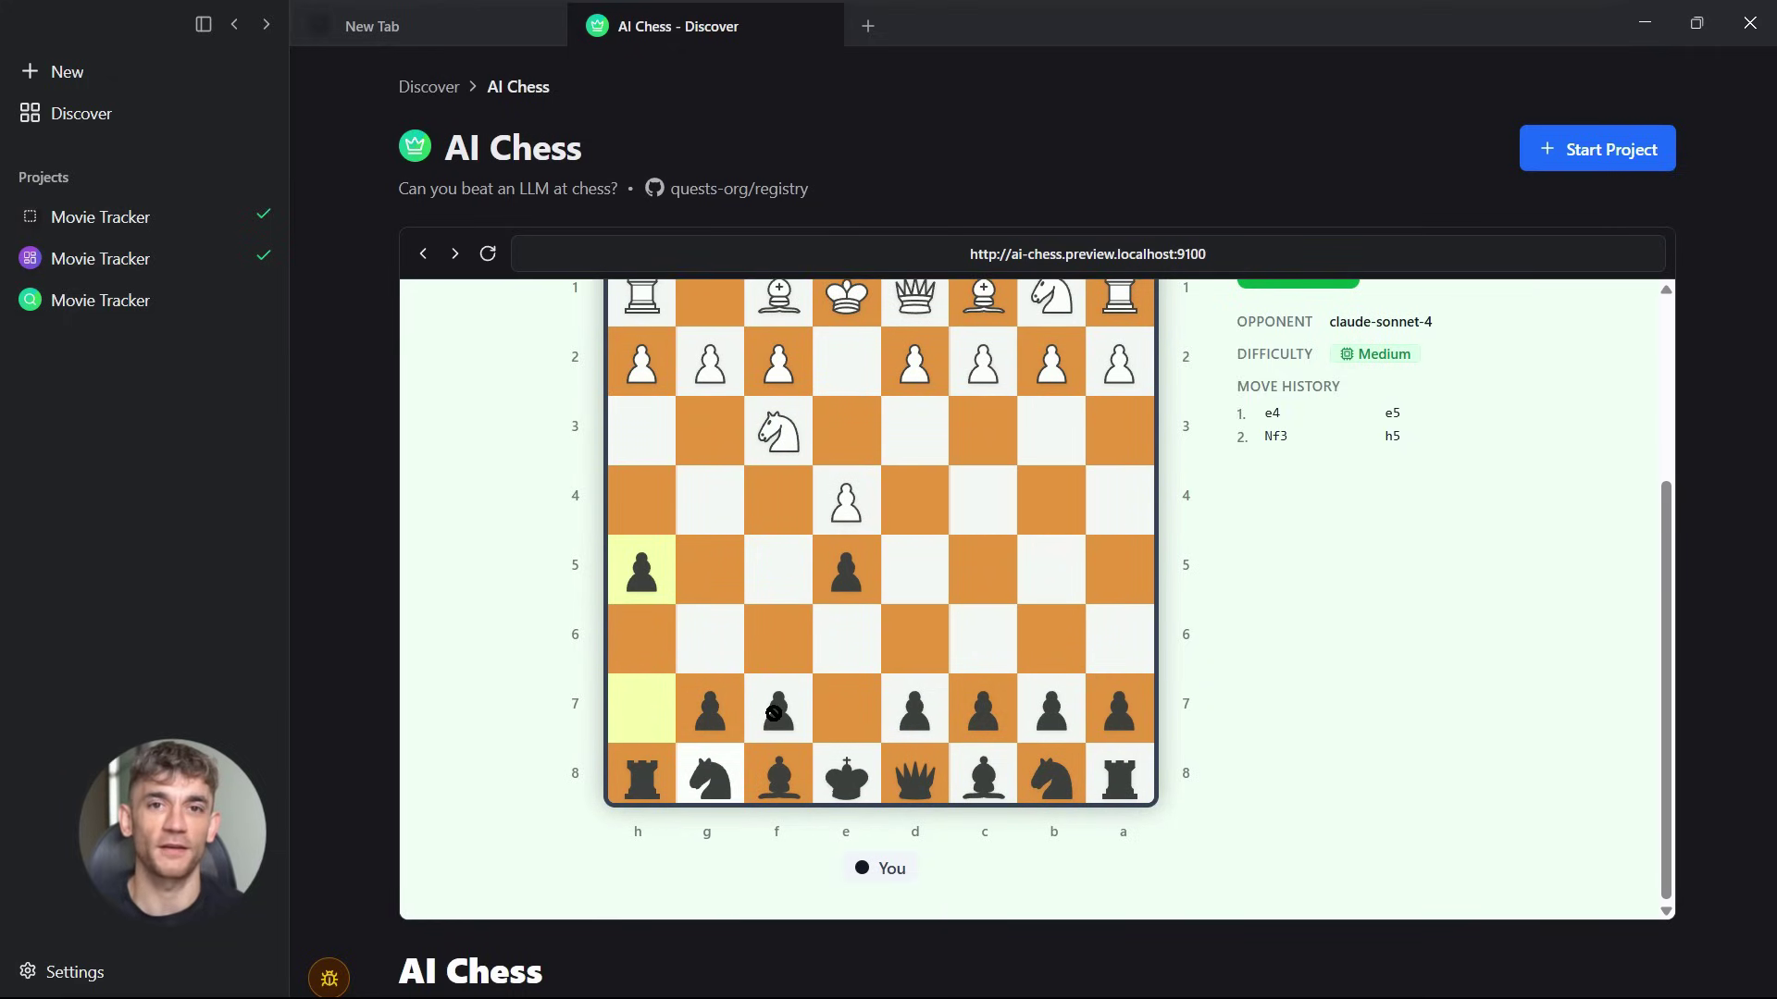
scroll(845, 611, down, 2)
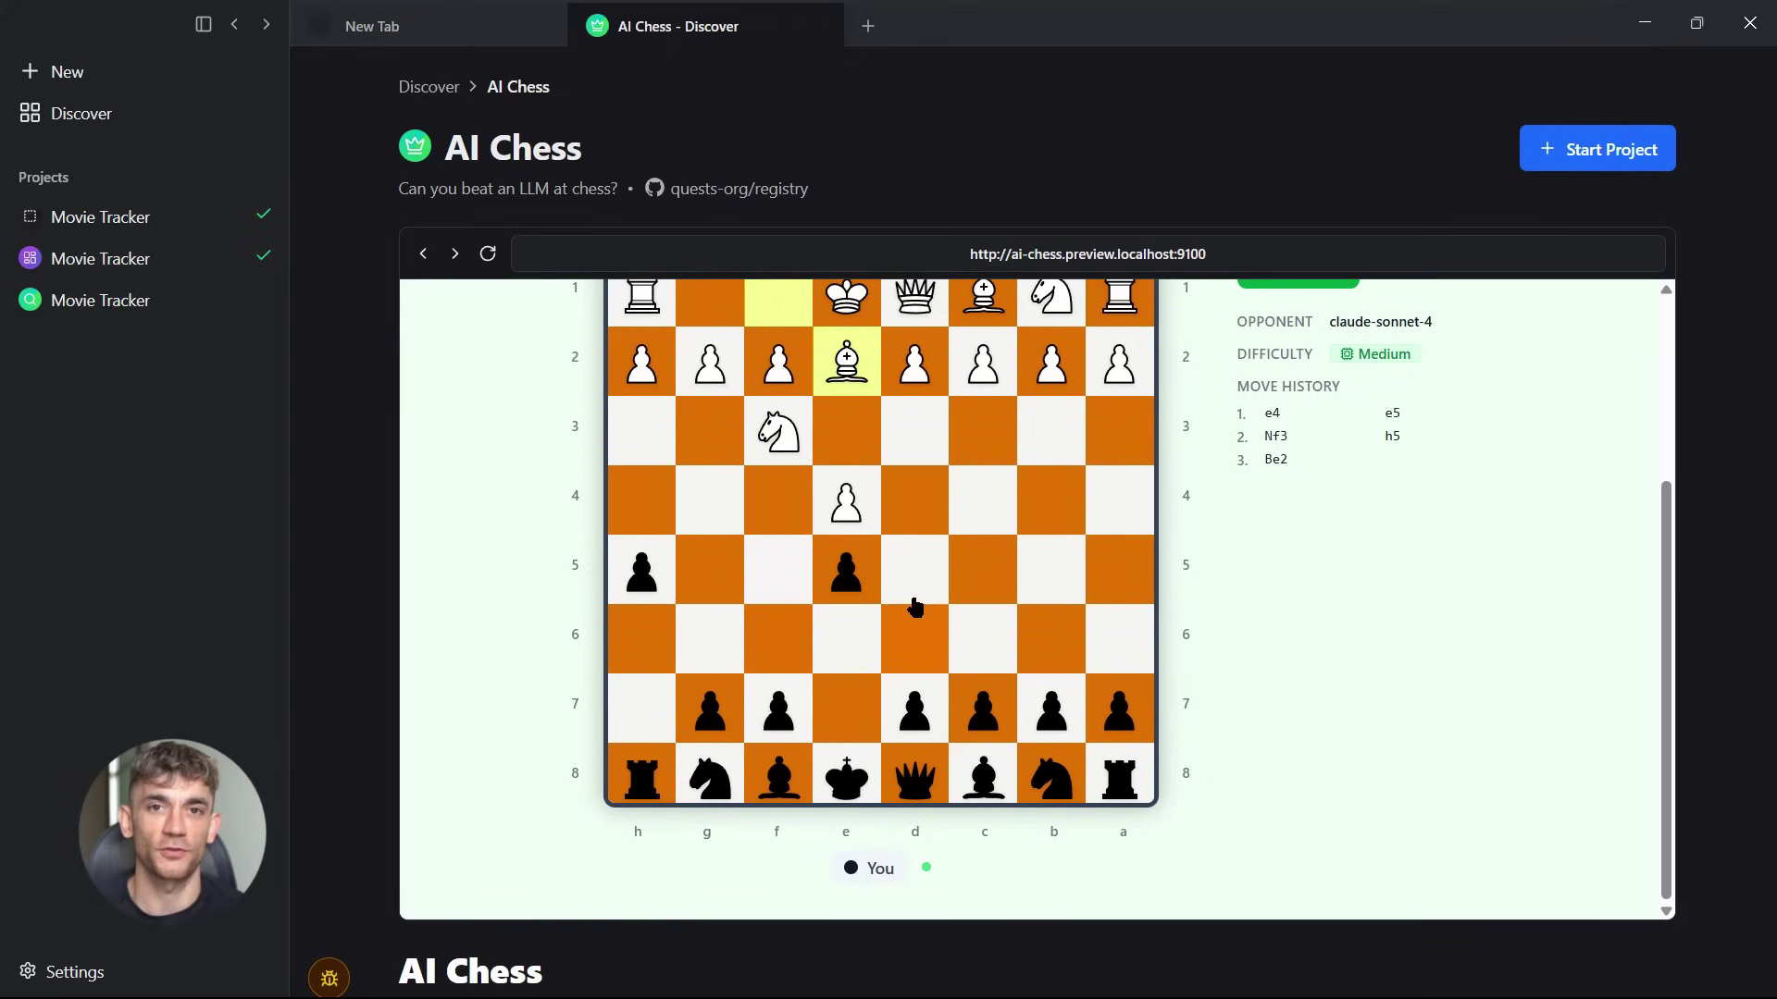
click(845, 570)
click(915, 707)
click(914, 638)
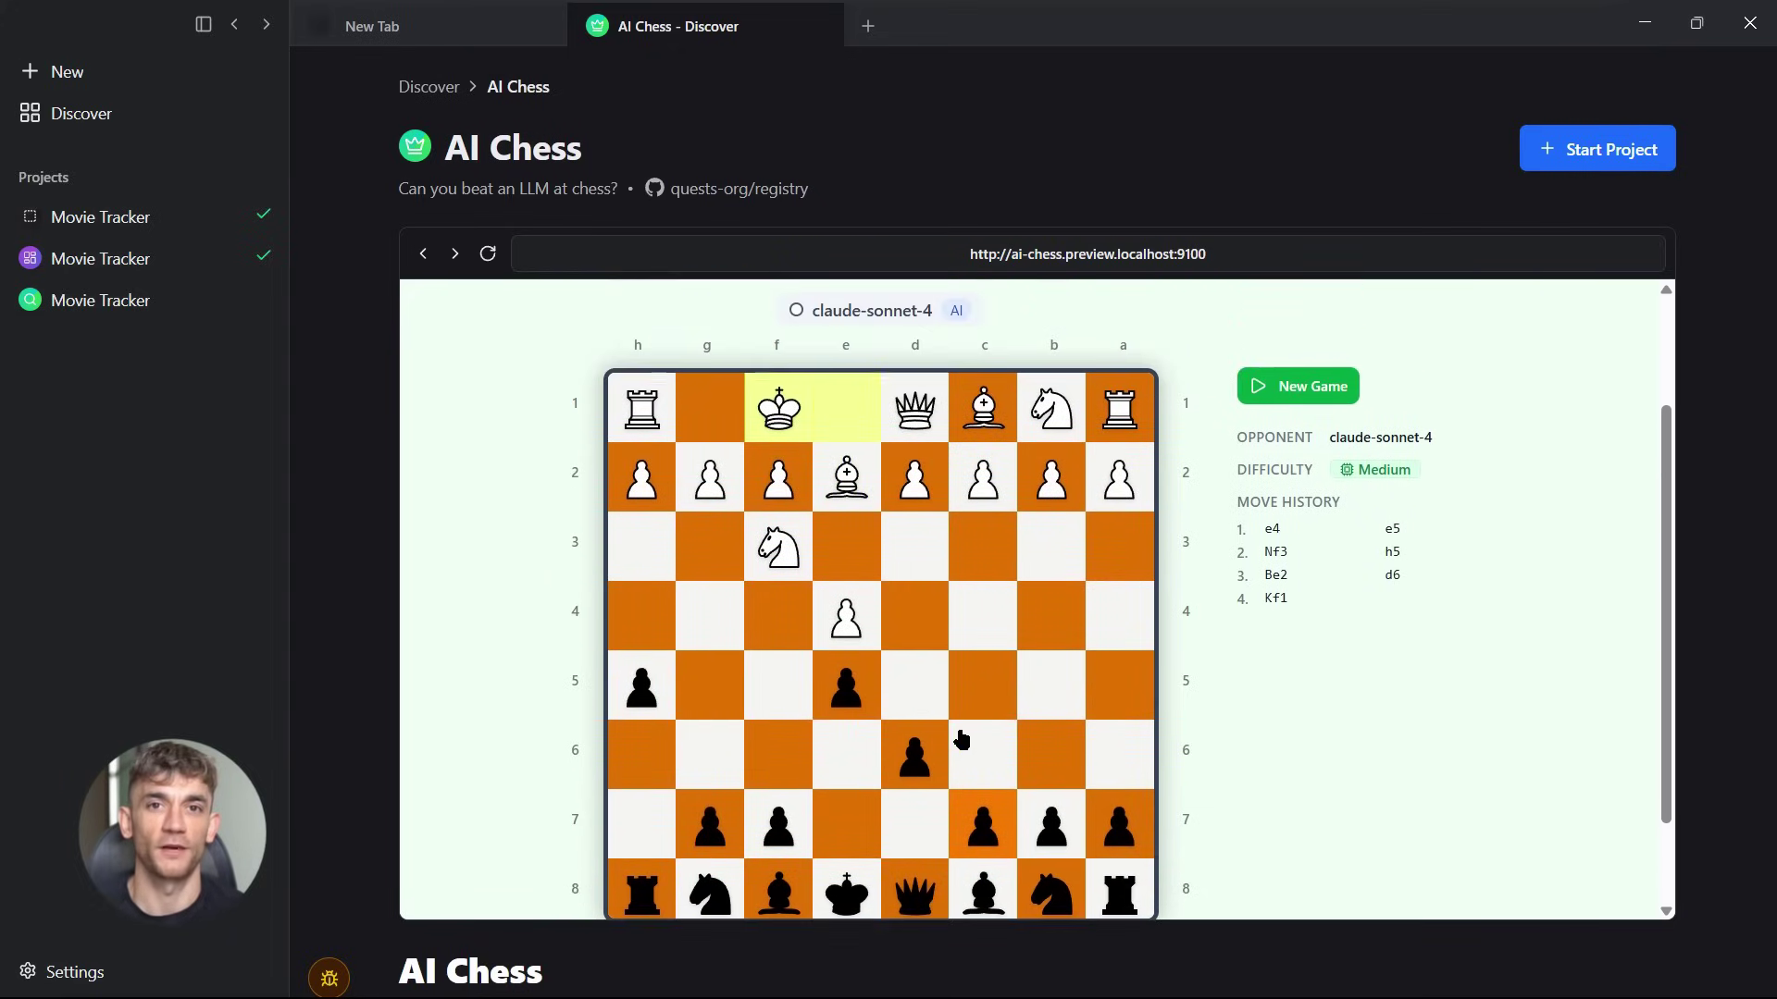
text(Build a task manager mobile app using Flutter where users can add tasks with deadlines, mark them as complete, categorize them (Work, Personal, Urgent), and display them in a calendar view. Save data locally using SQLite.)
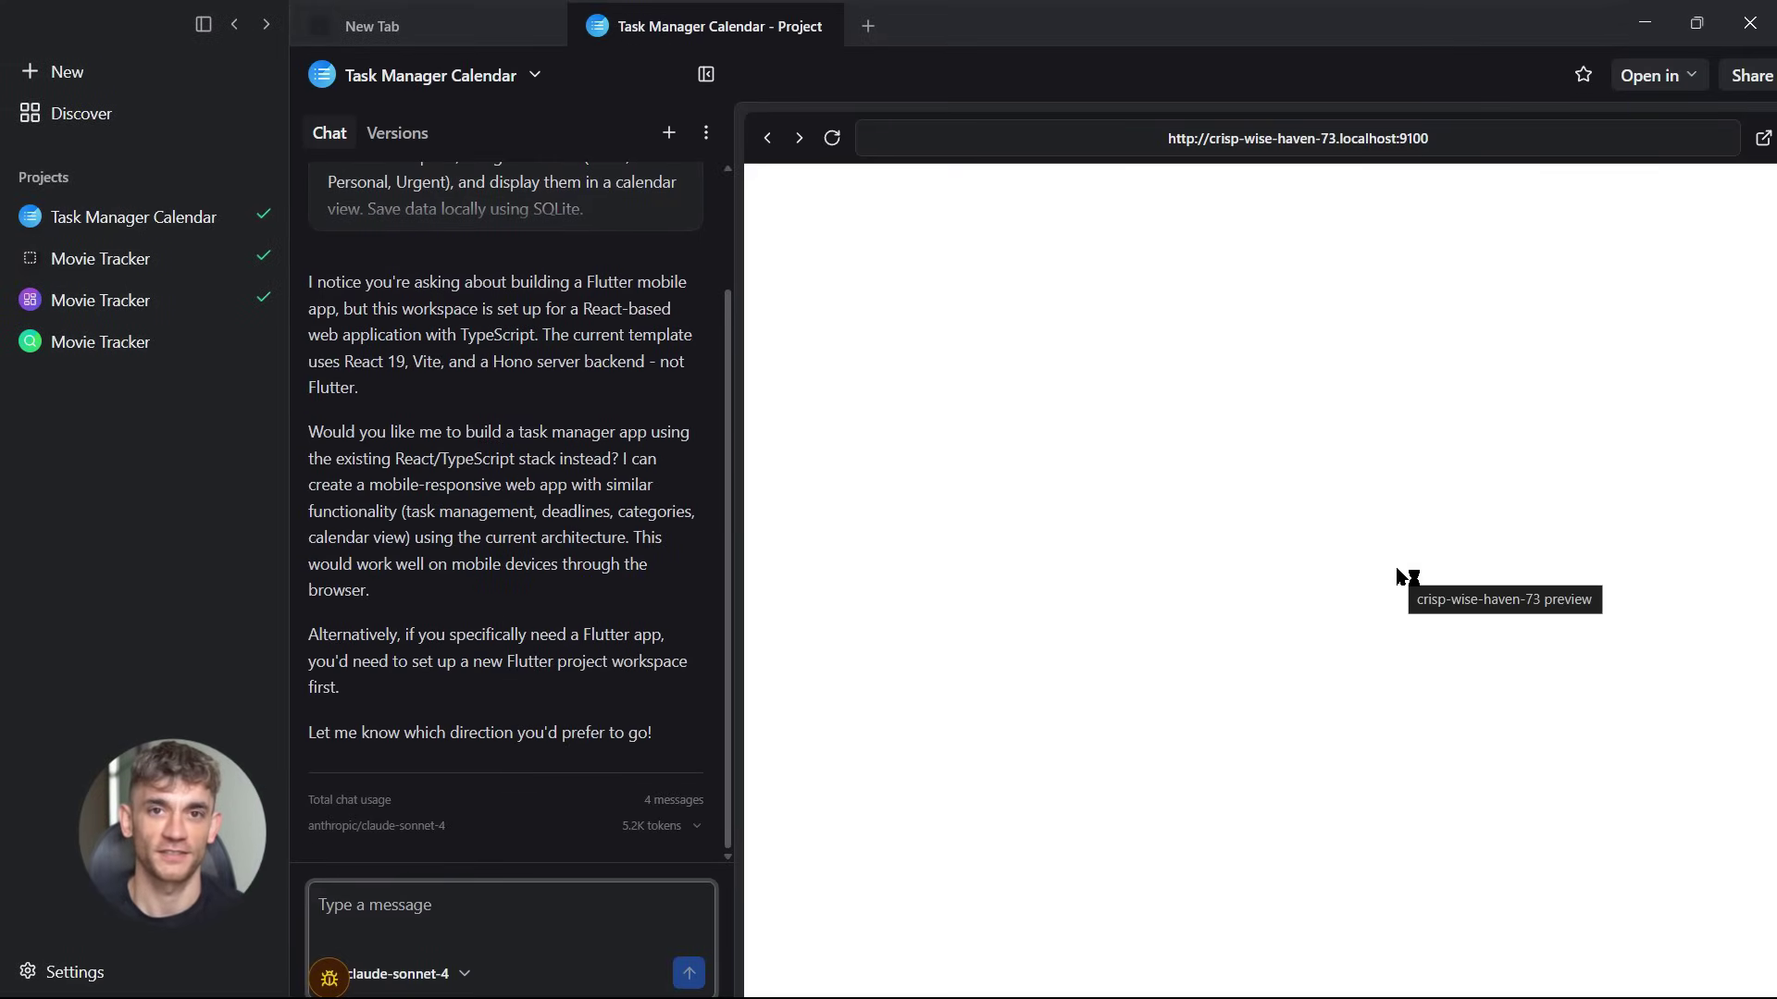
Reply 'use the t stack instead' to keep the React TypeScript stack.
text(use the )
text(t stack instead)
key(Return)
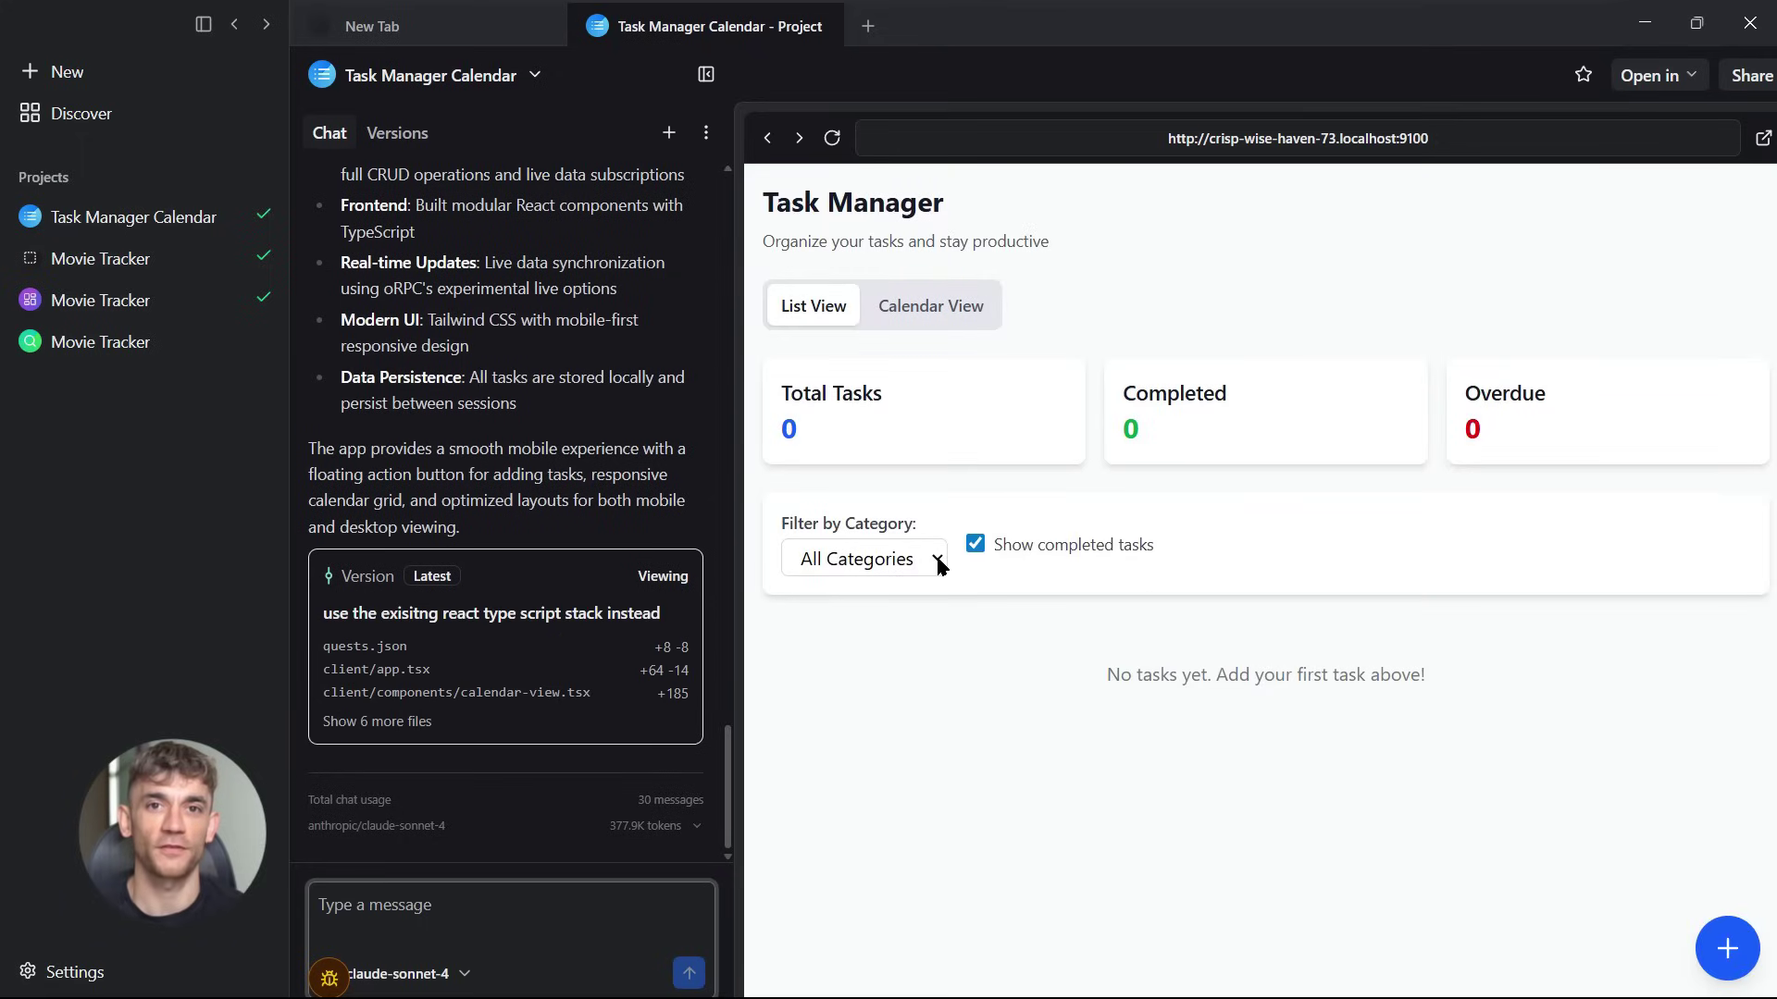
Filter the tasks to Work, page the calendar two months ahead, then return to the list.
click(939, 567)
click(892, 625)
click(960, 315)
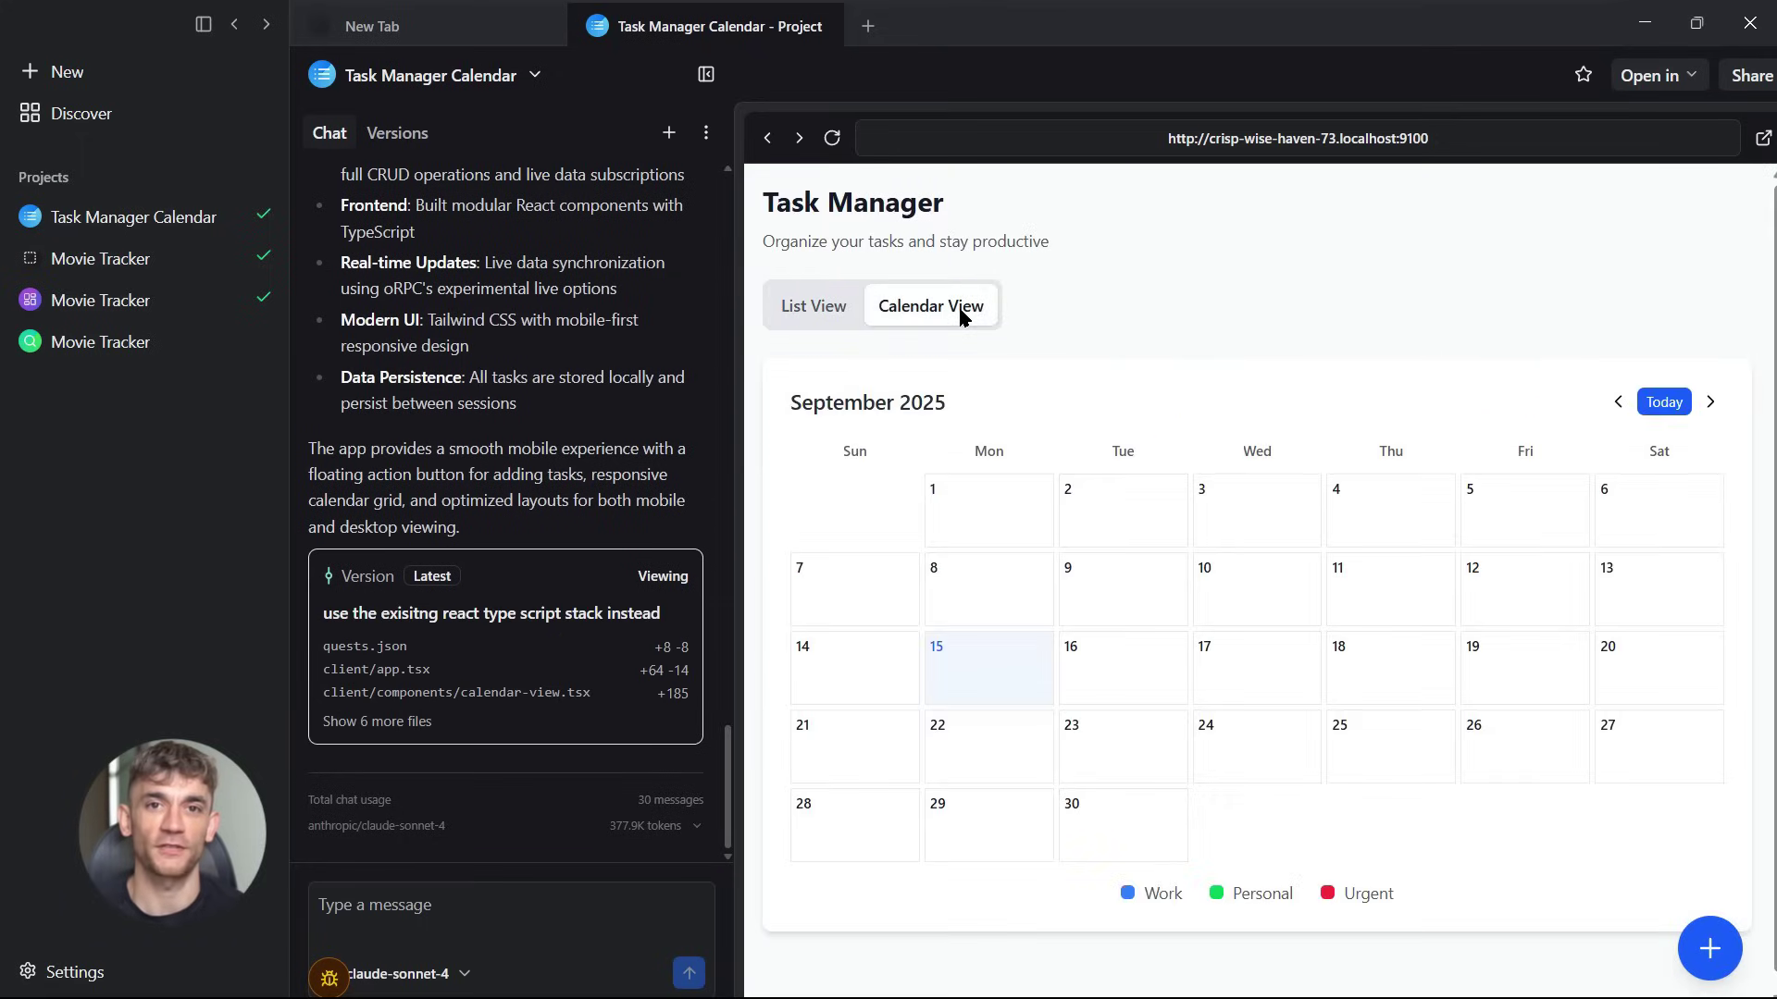
click(1705, 400)
click(1705, 399)
click(1706, 399)
click(1706, 399)
click(813, 305)
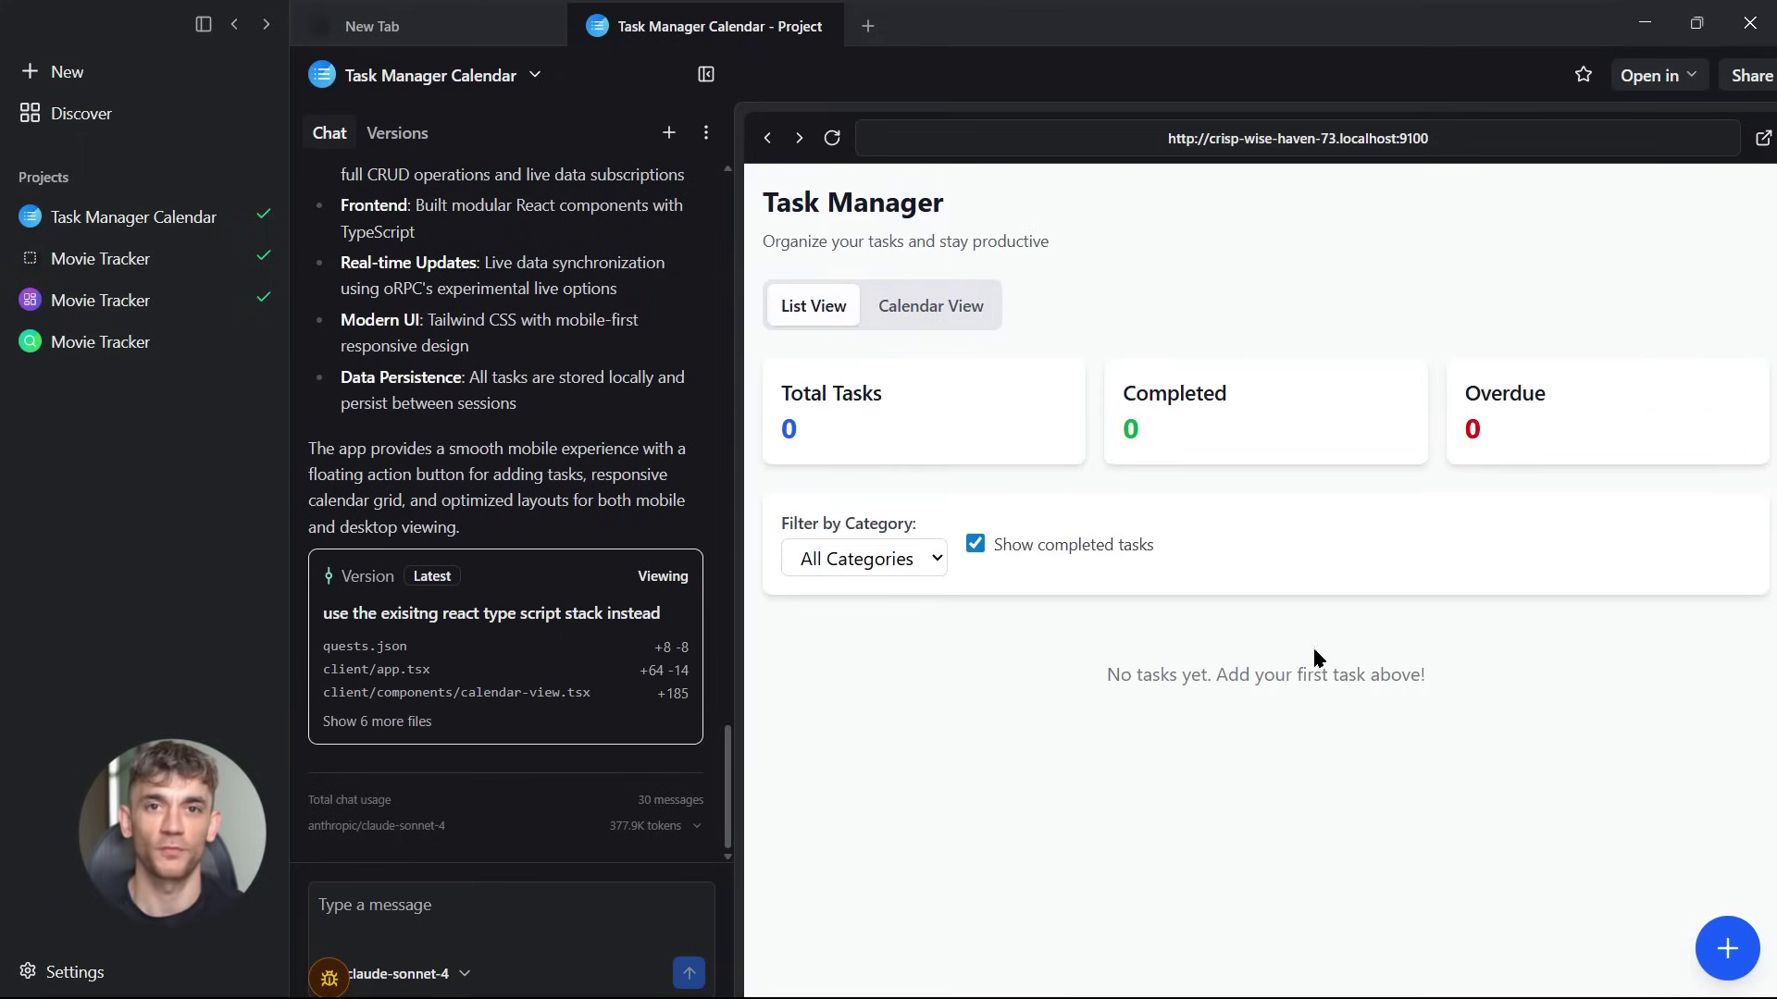
Start a new task titled 'YouTube Video Editing' in the Work category, deadline date 15/09/2025.
click(1709, 948)
click(1288, 536)
text(YouTube Video Editing)
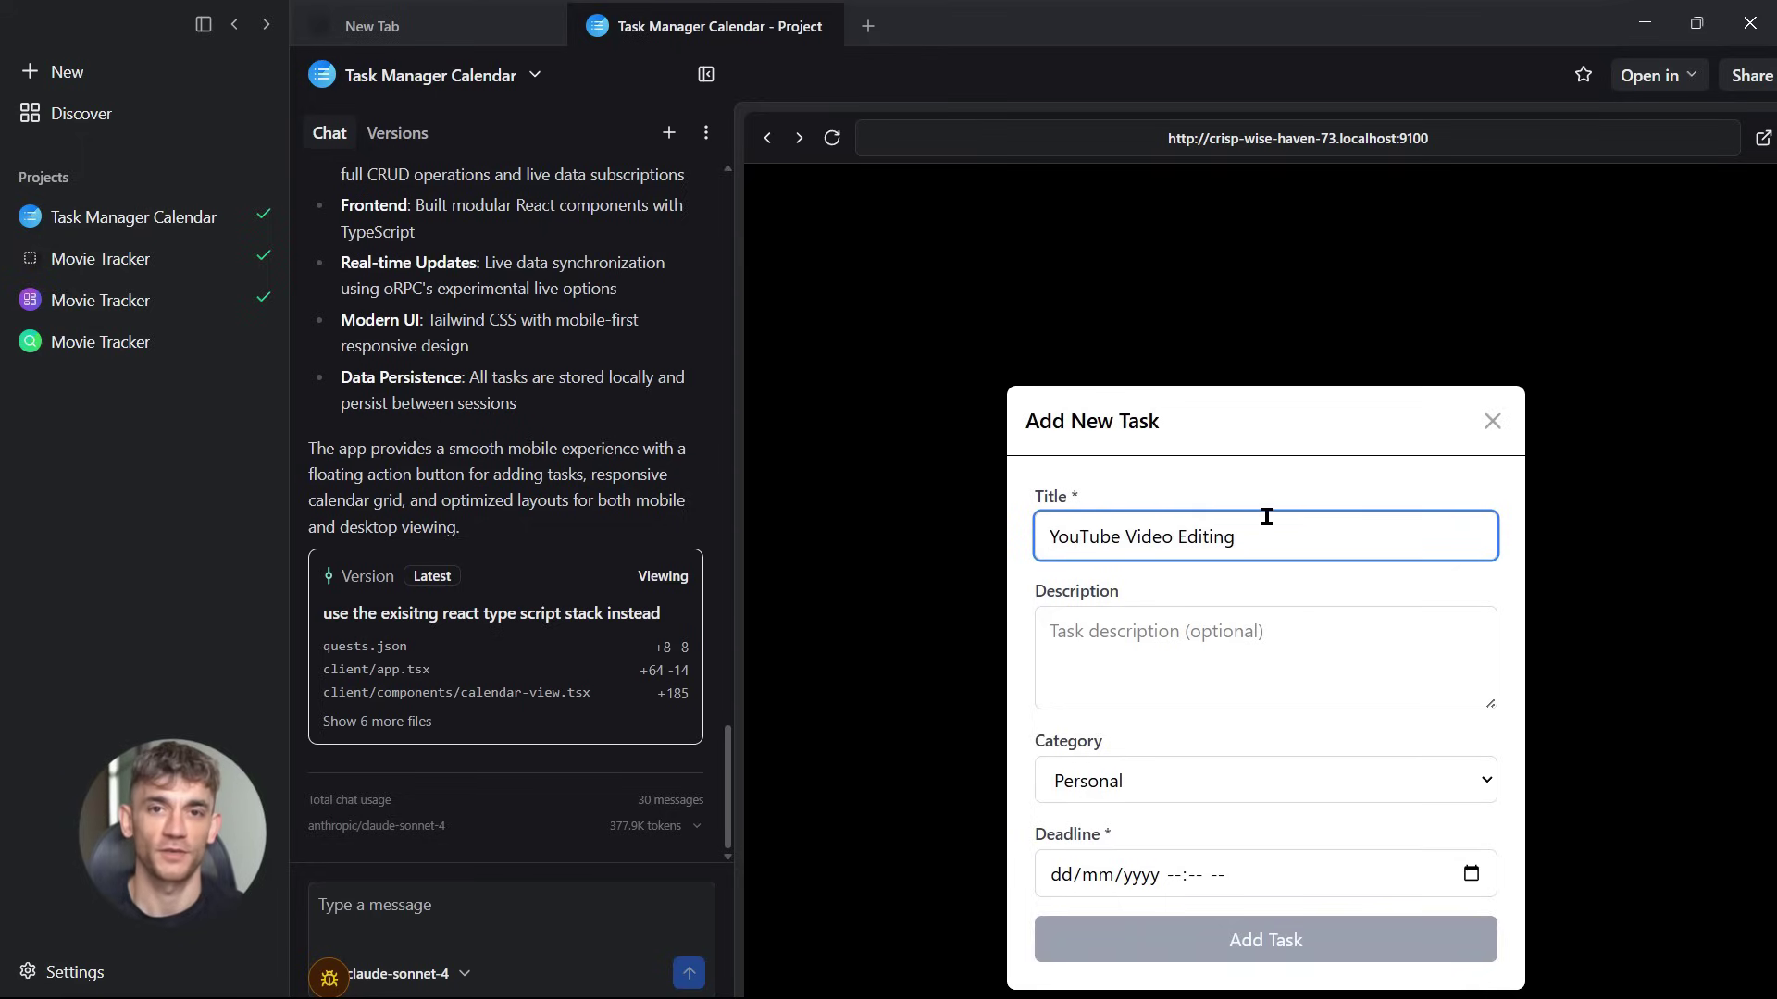
click(1264, 670)
click(1203, 780)
click(1143, 852)
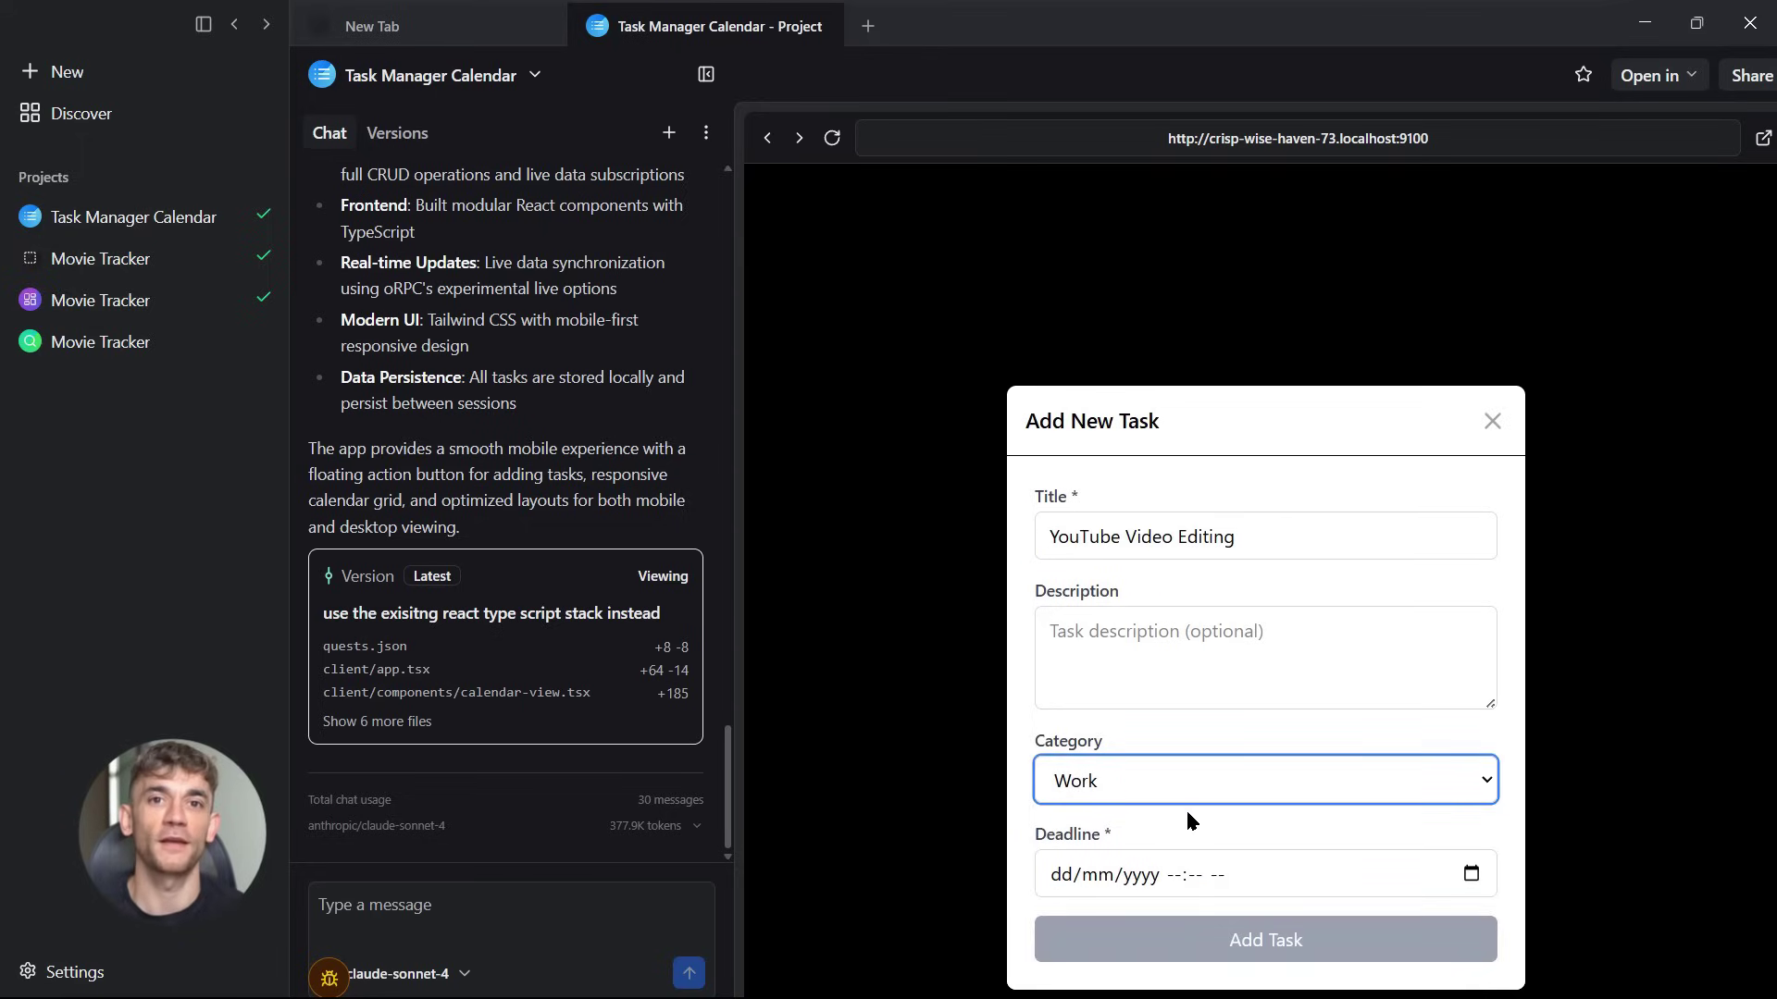
click(1469, 870)
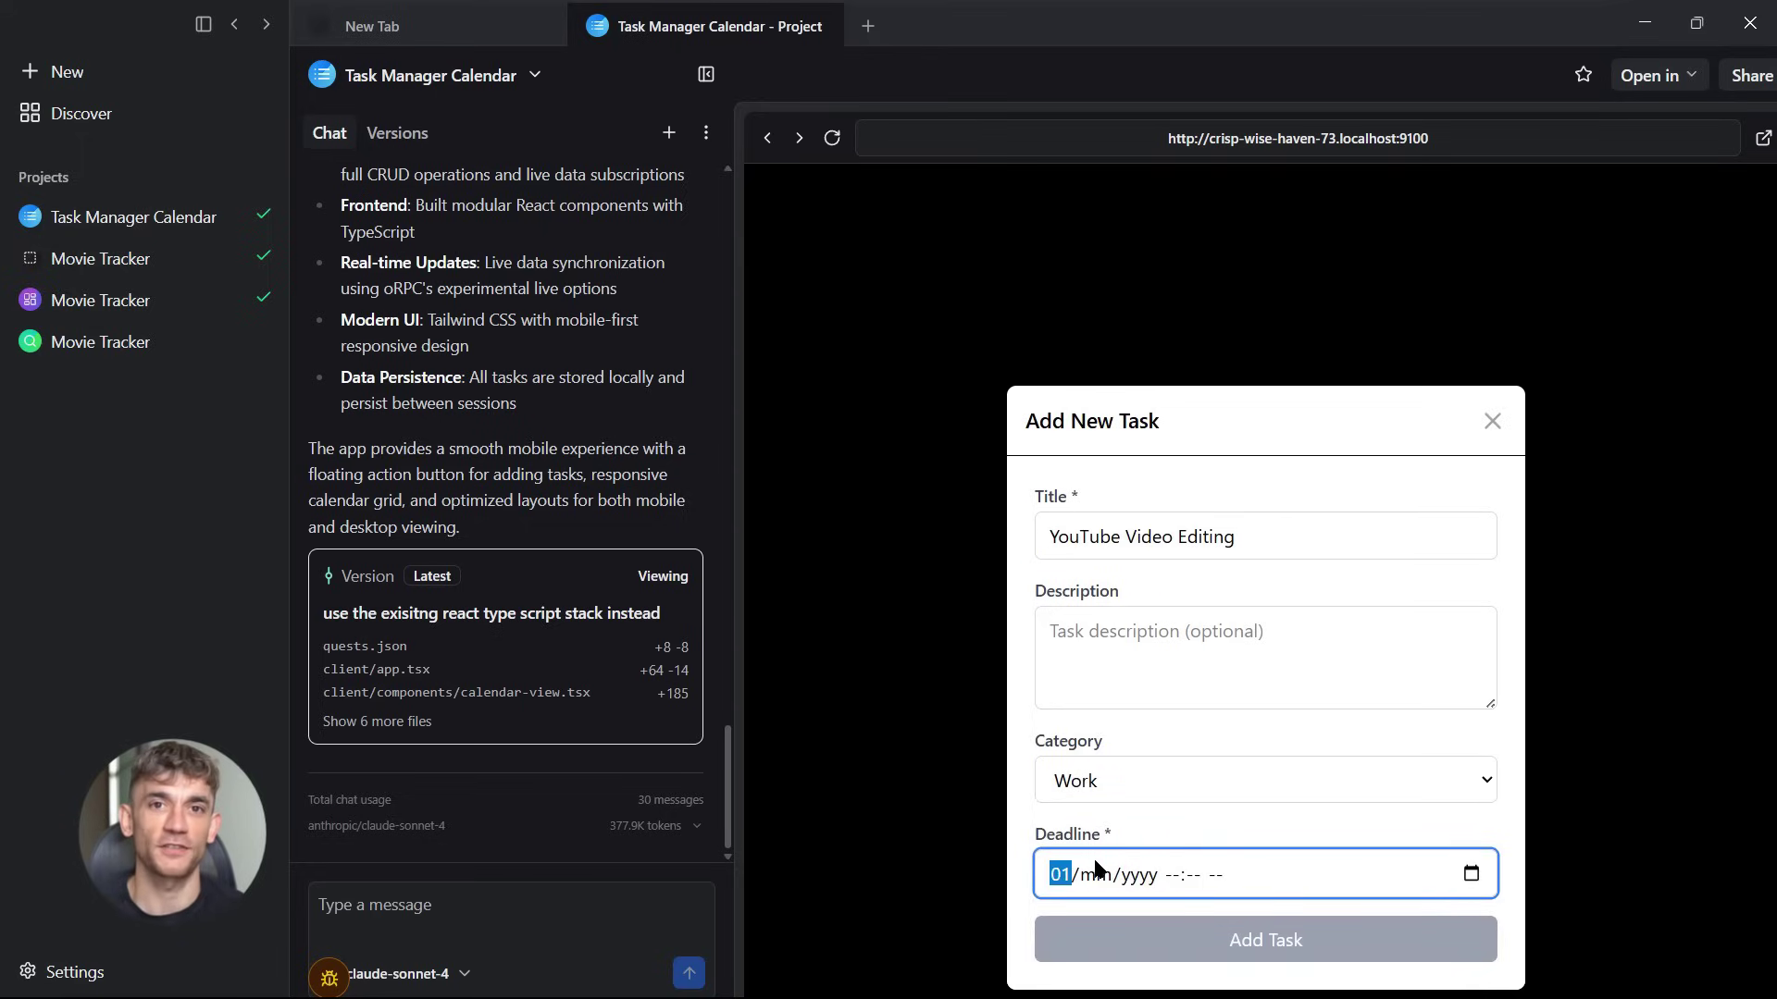
text(15/09/0002)
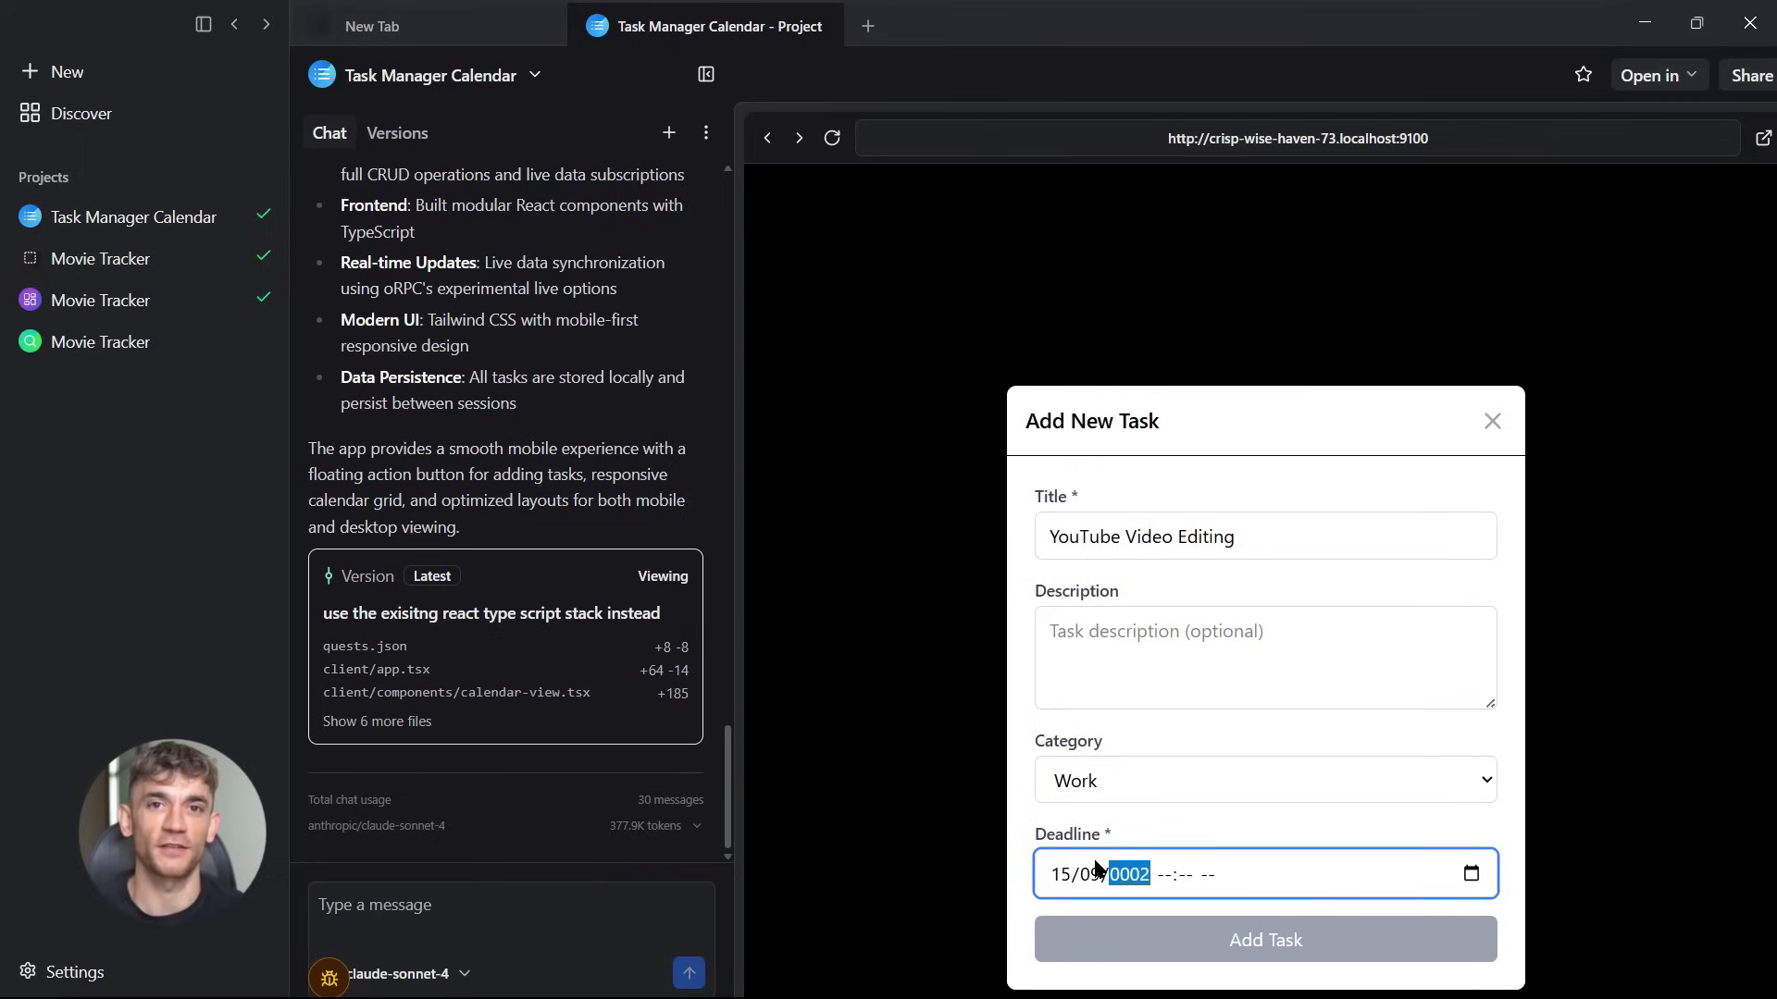
text(2025)
Set the deadline time to 05:12 pm, add the task, and view it on the calendar.
click(1367, 765)
click(1197, 852)
click(1157, 880)
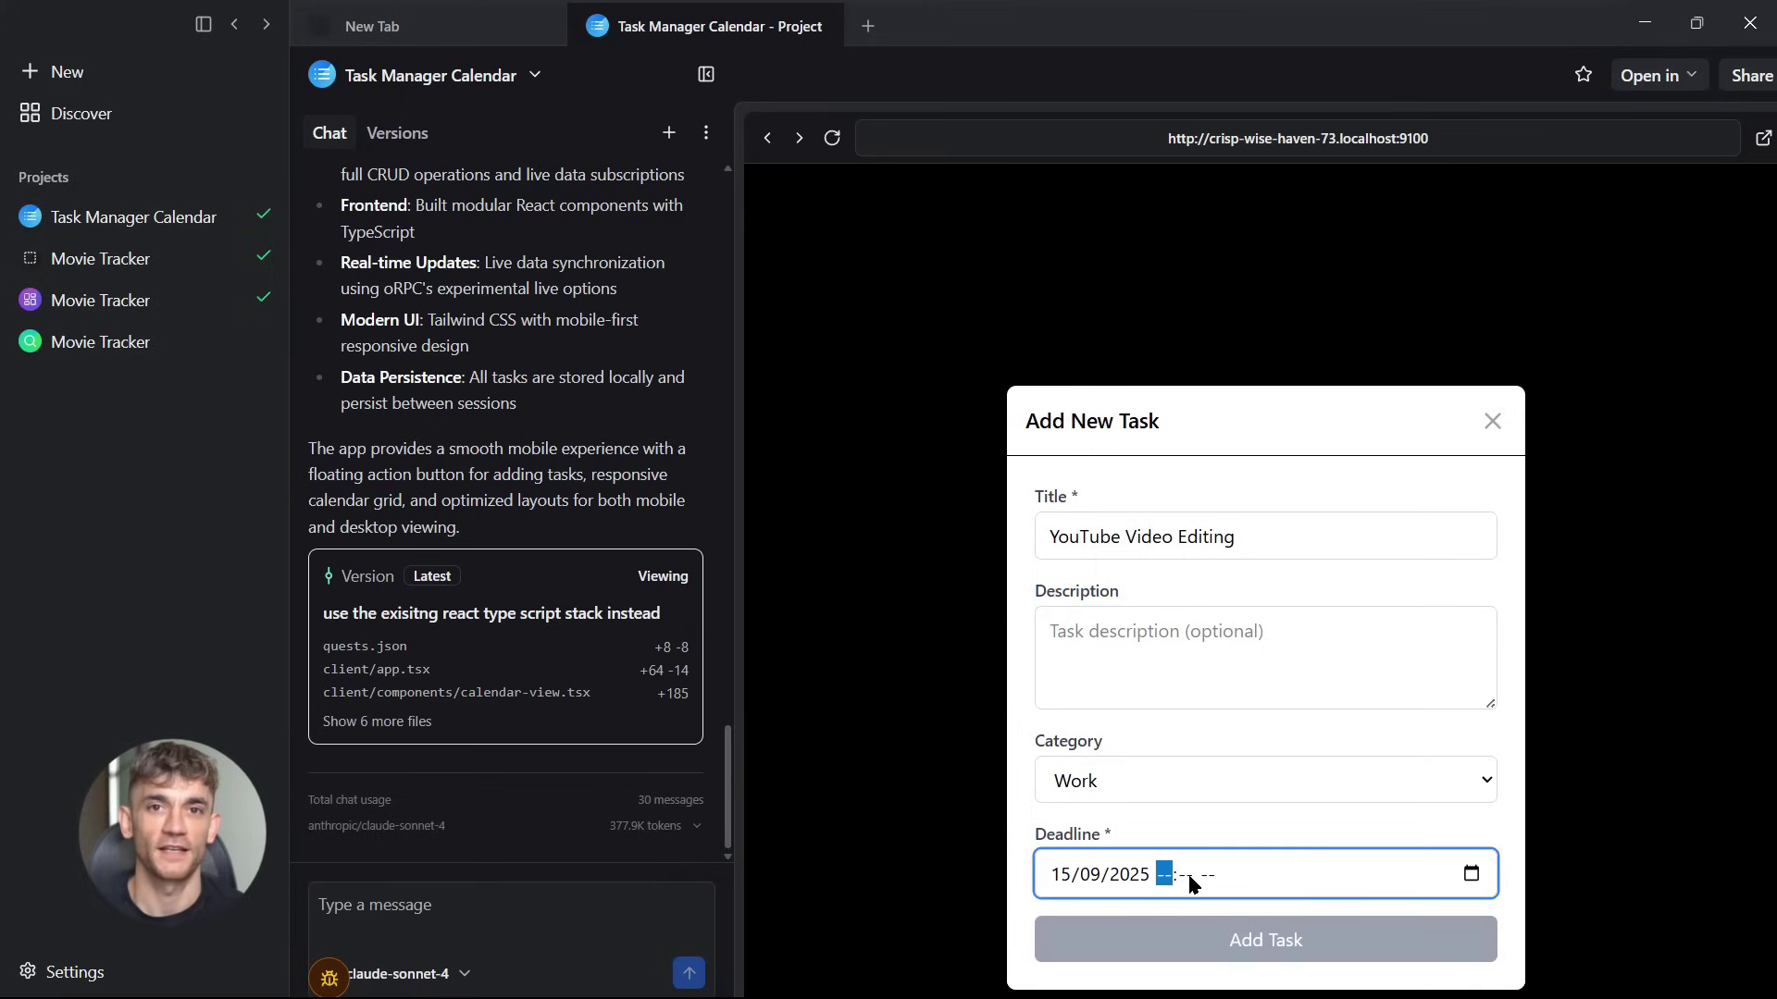
text(0512p)
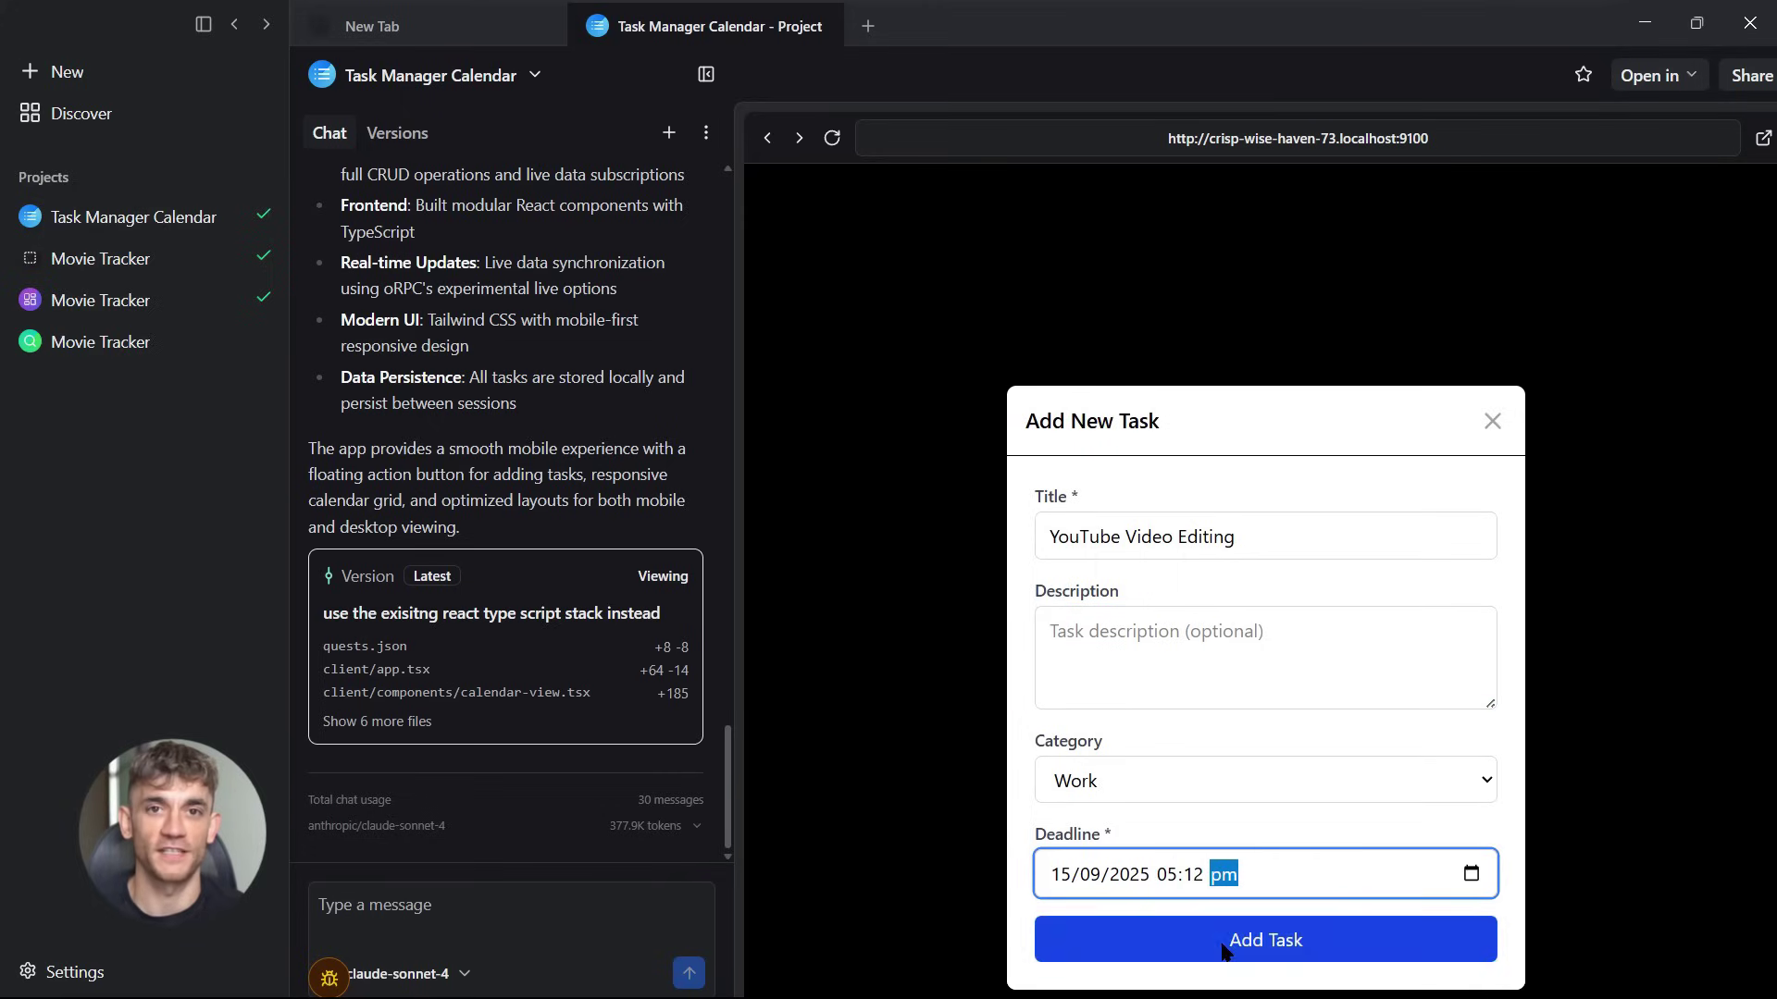
click(1193, 939)
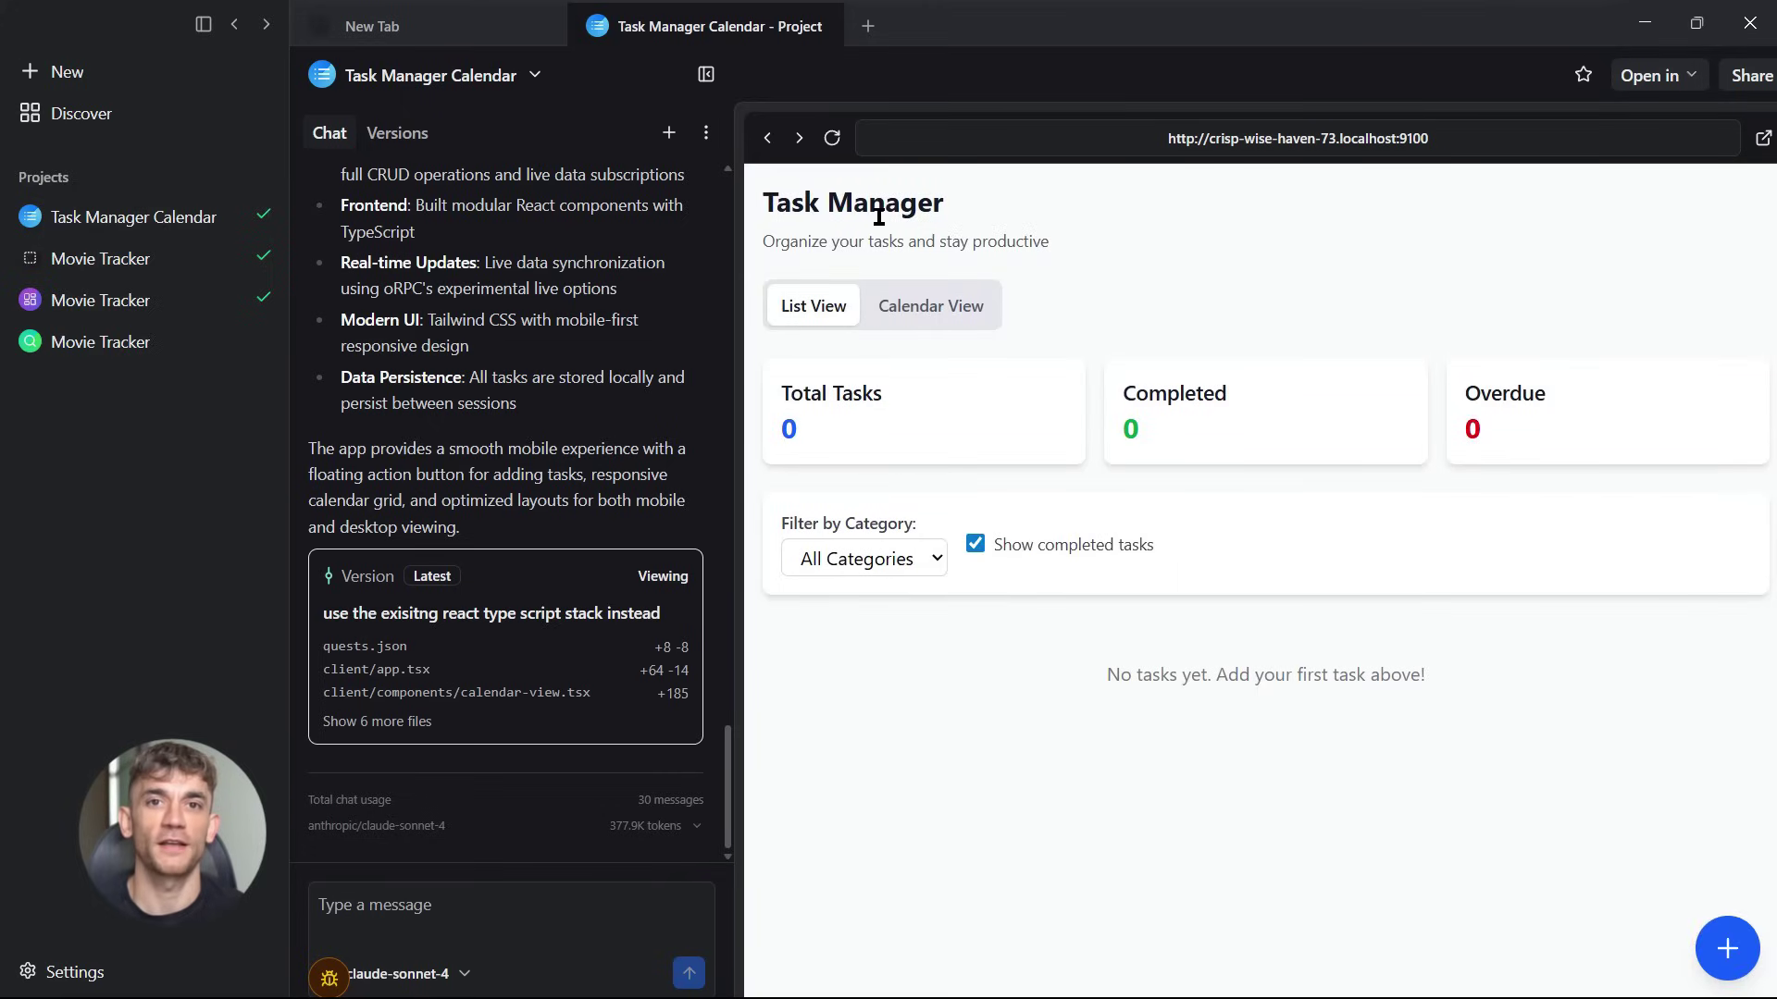
click(931, 306)
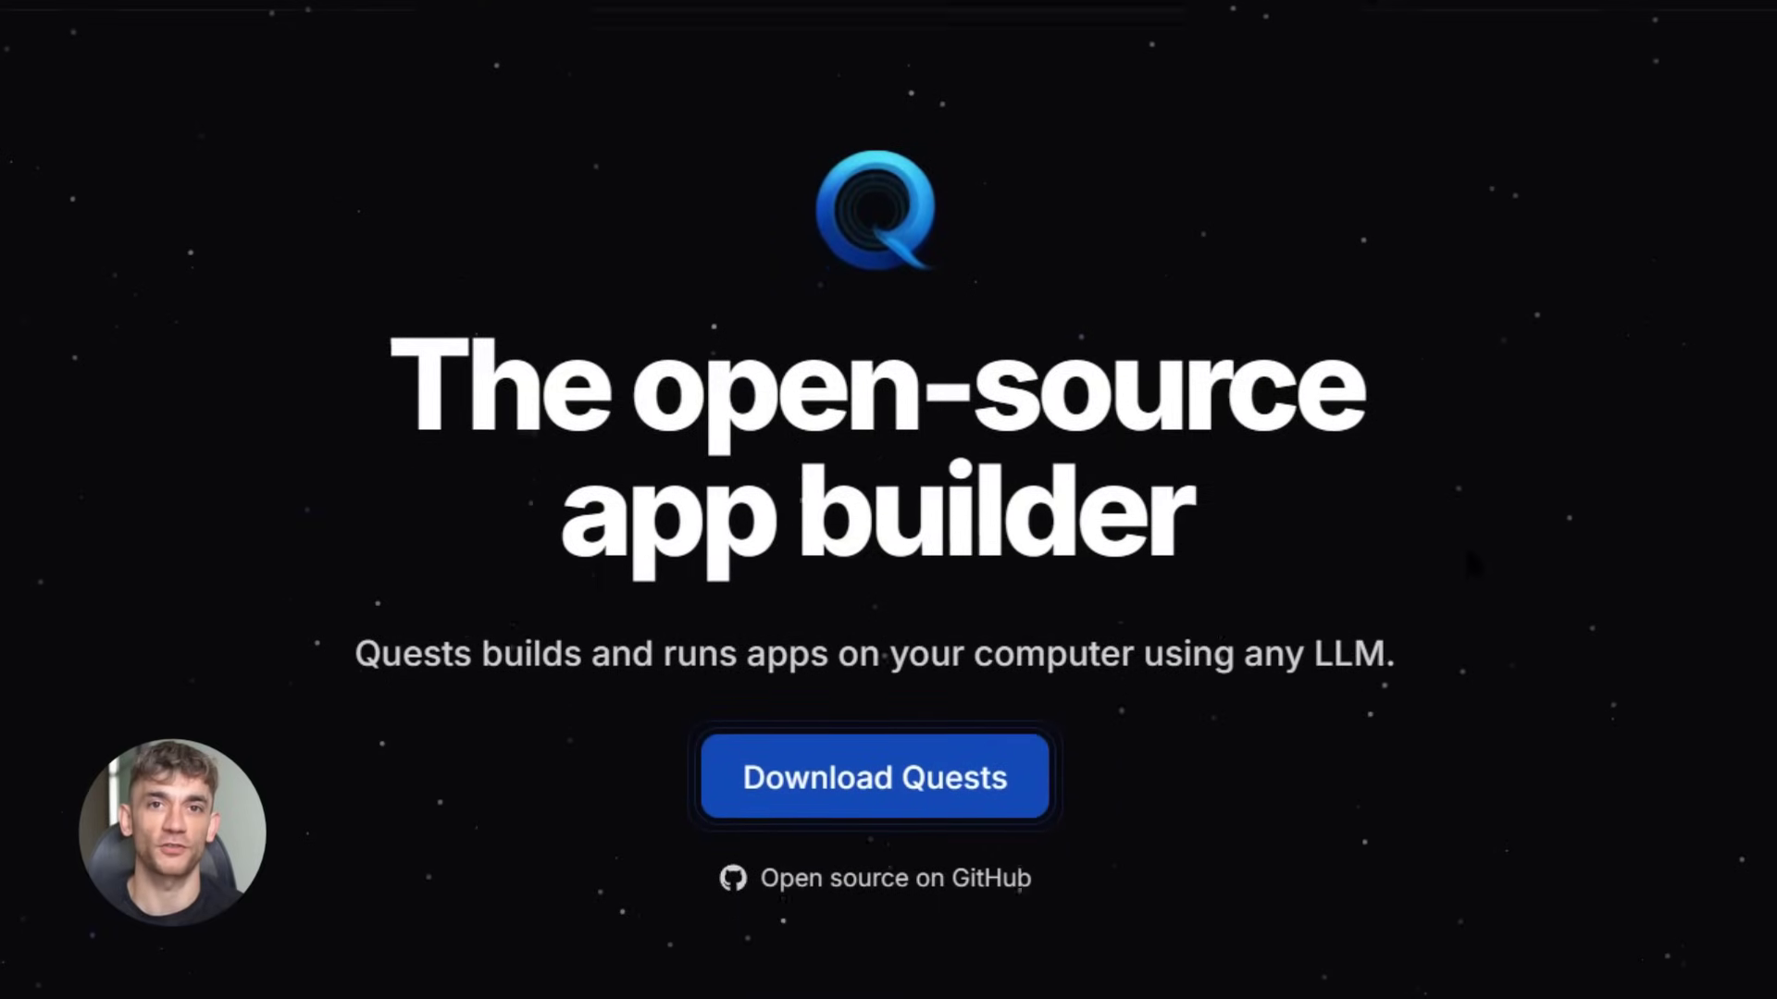
Review the macOS, Windows and Linux download choices under Download Quests, then close the list.
scroll(1471, 565, down, 6)
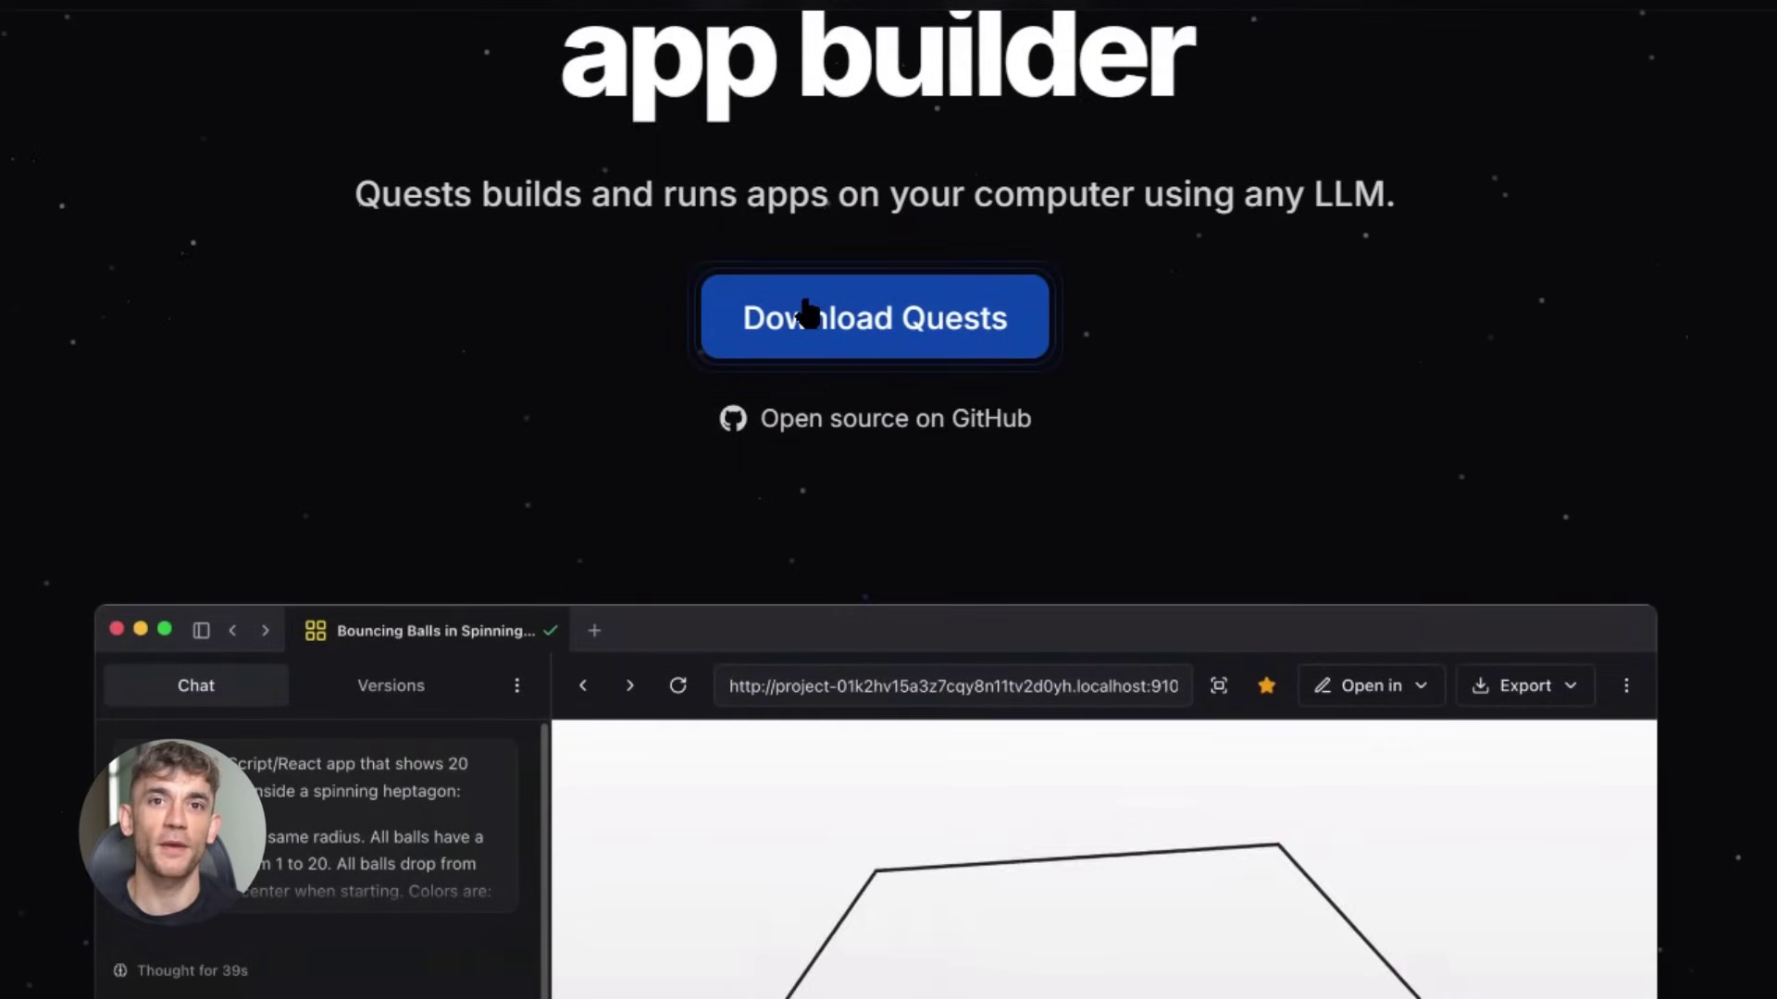
click(806, 308)
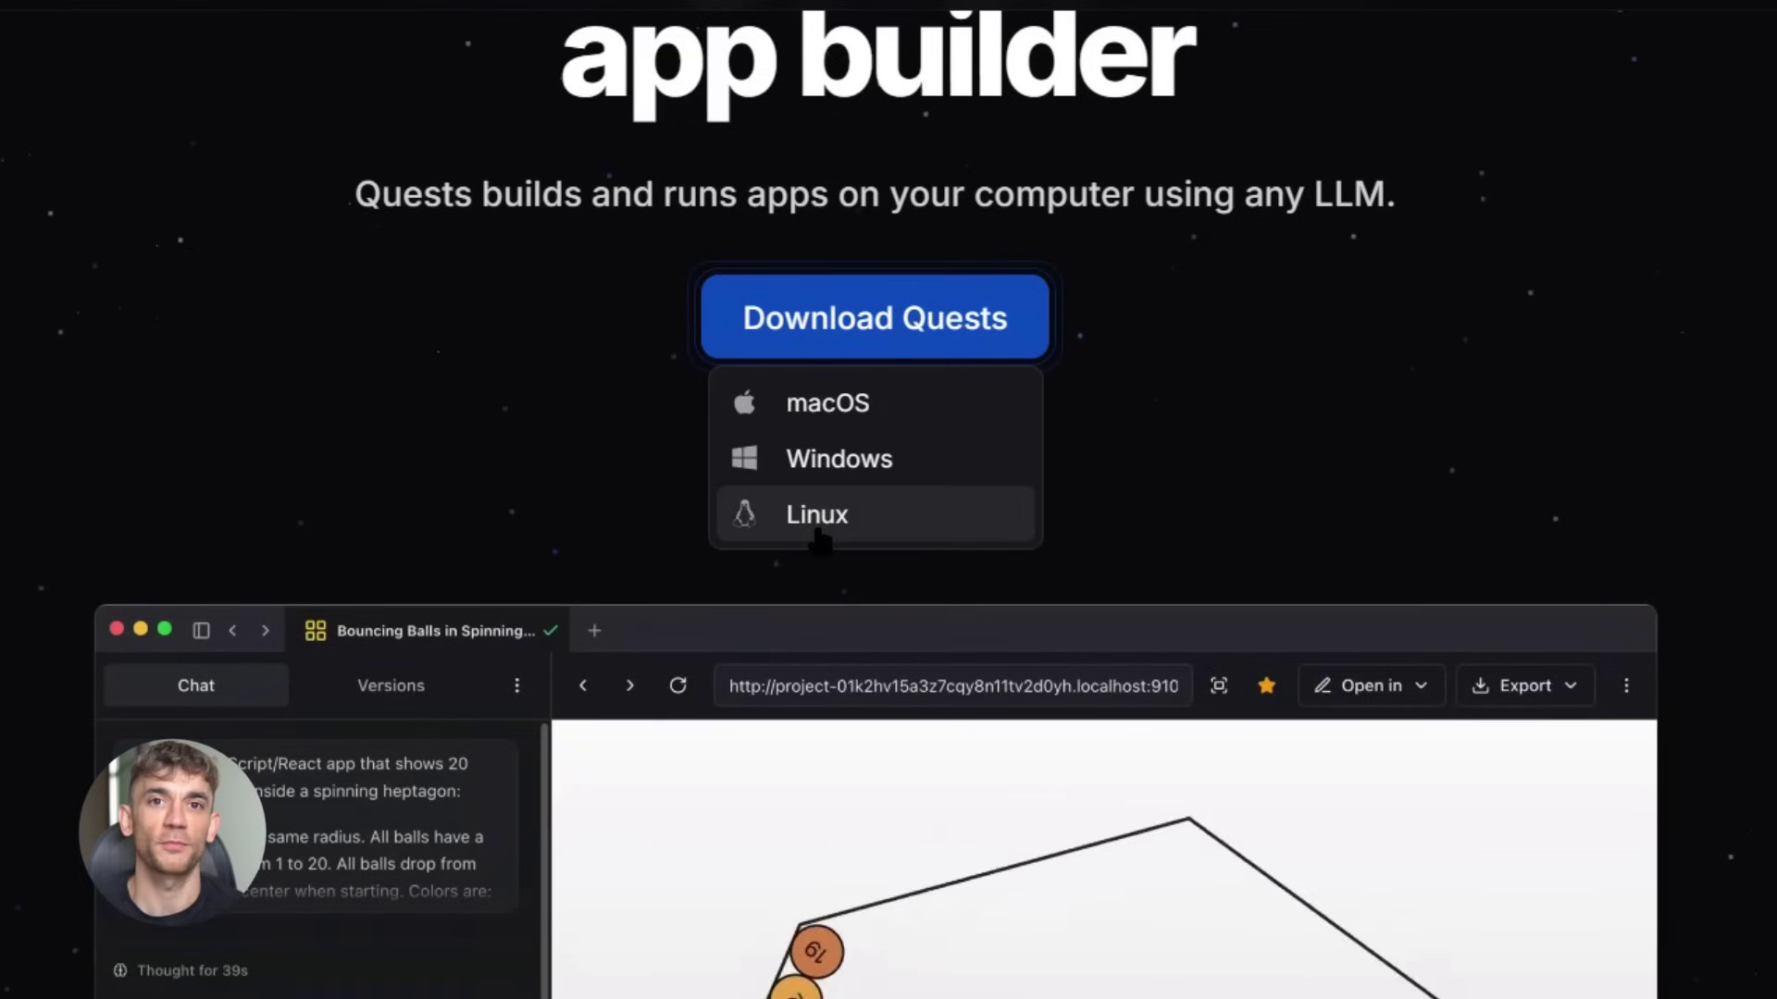
click(1430, 453)
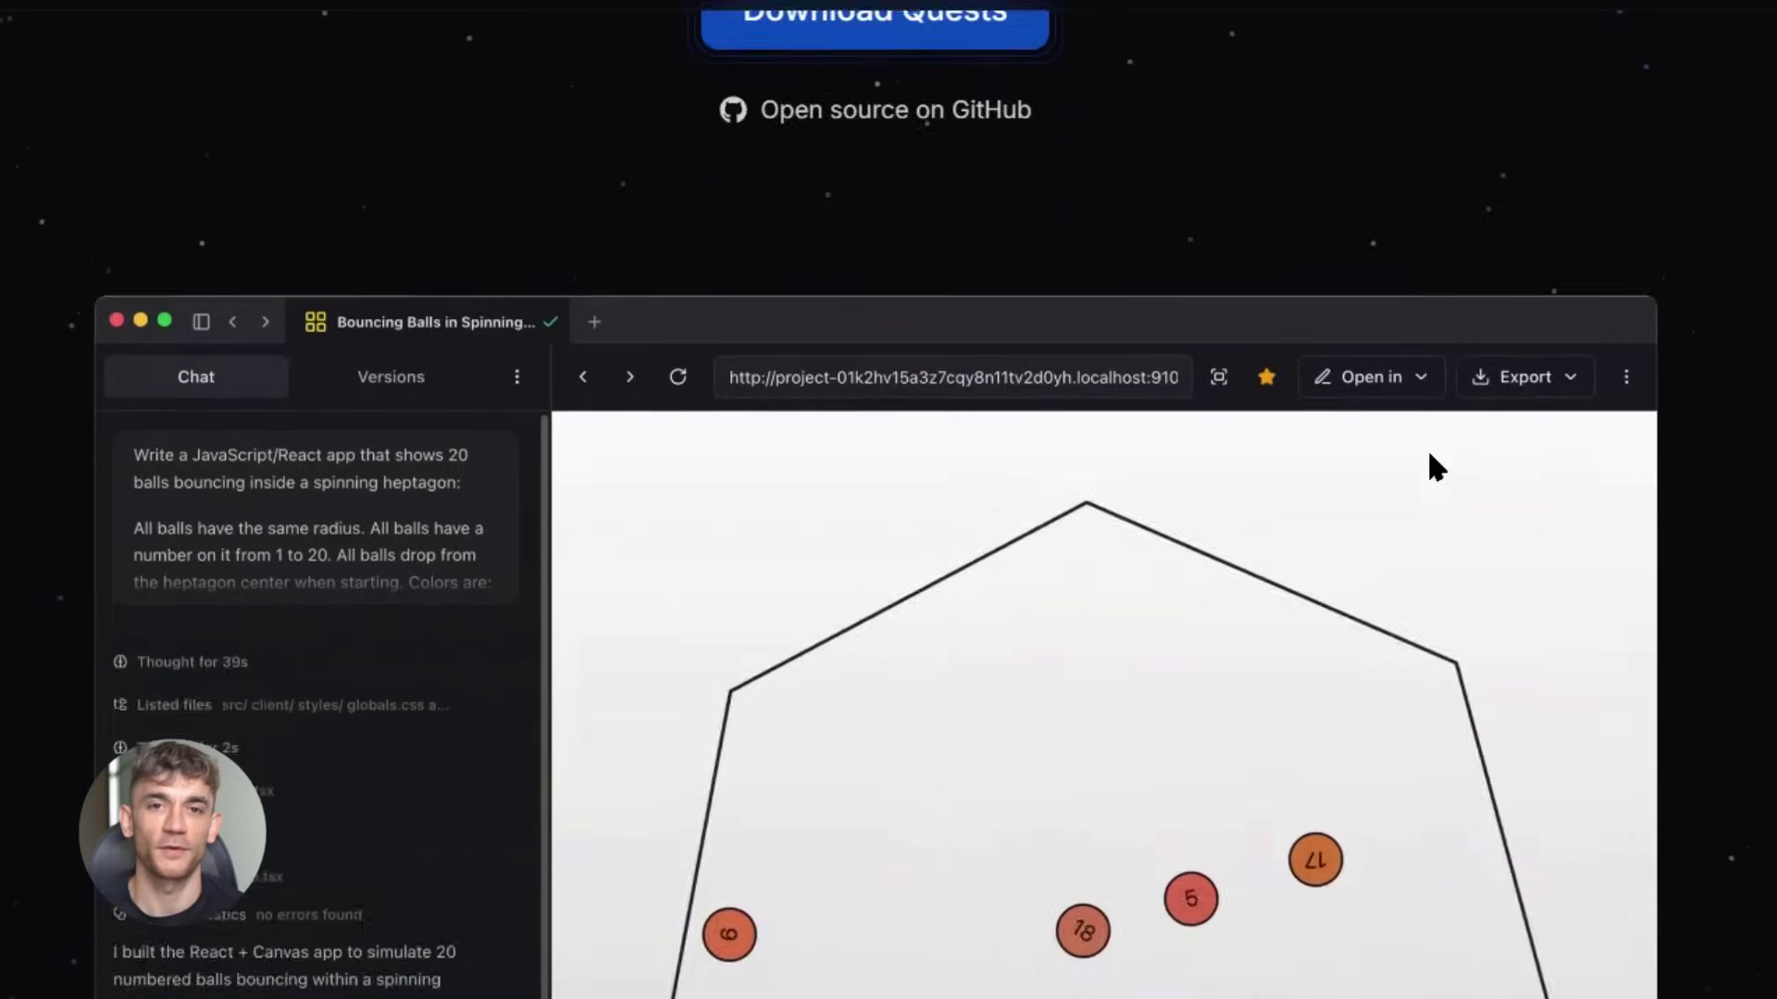
Select the README's Development Setup code block, from cloning the repository through pnpm dev:studio.
scroll(878, 500, down, 12)
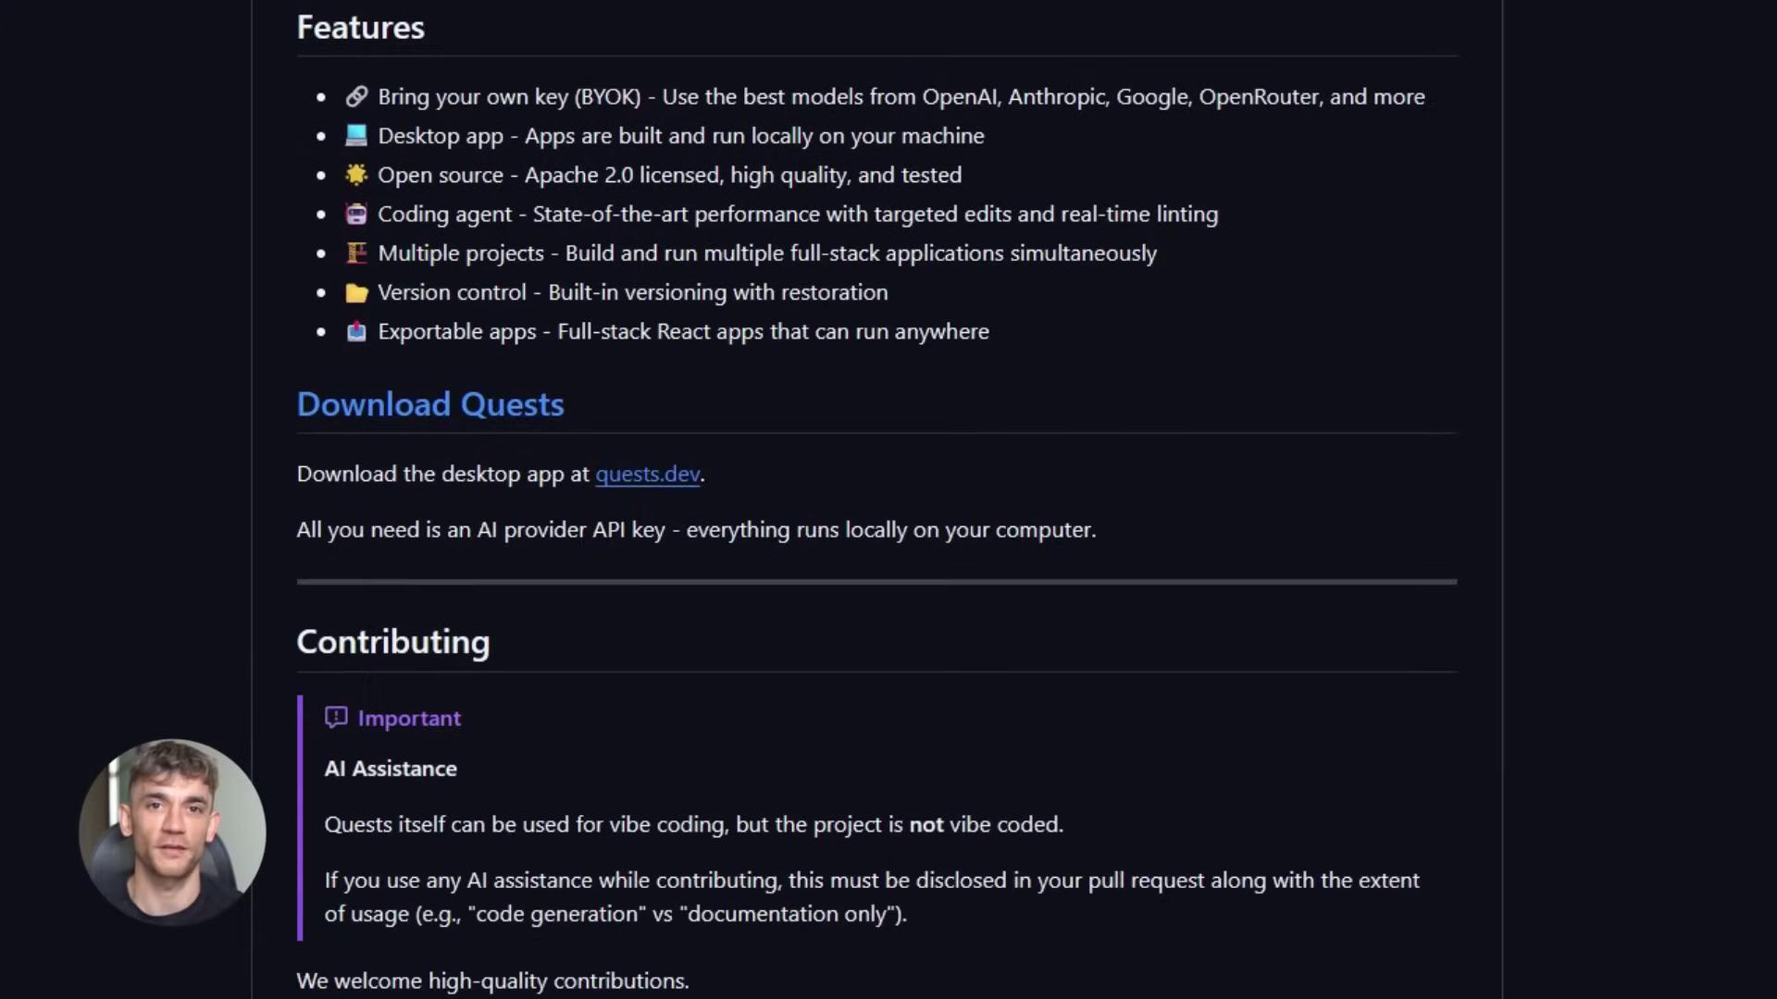
scroll(878, 500, down, 2)
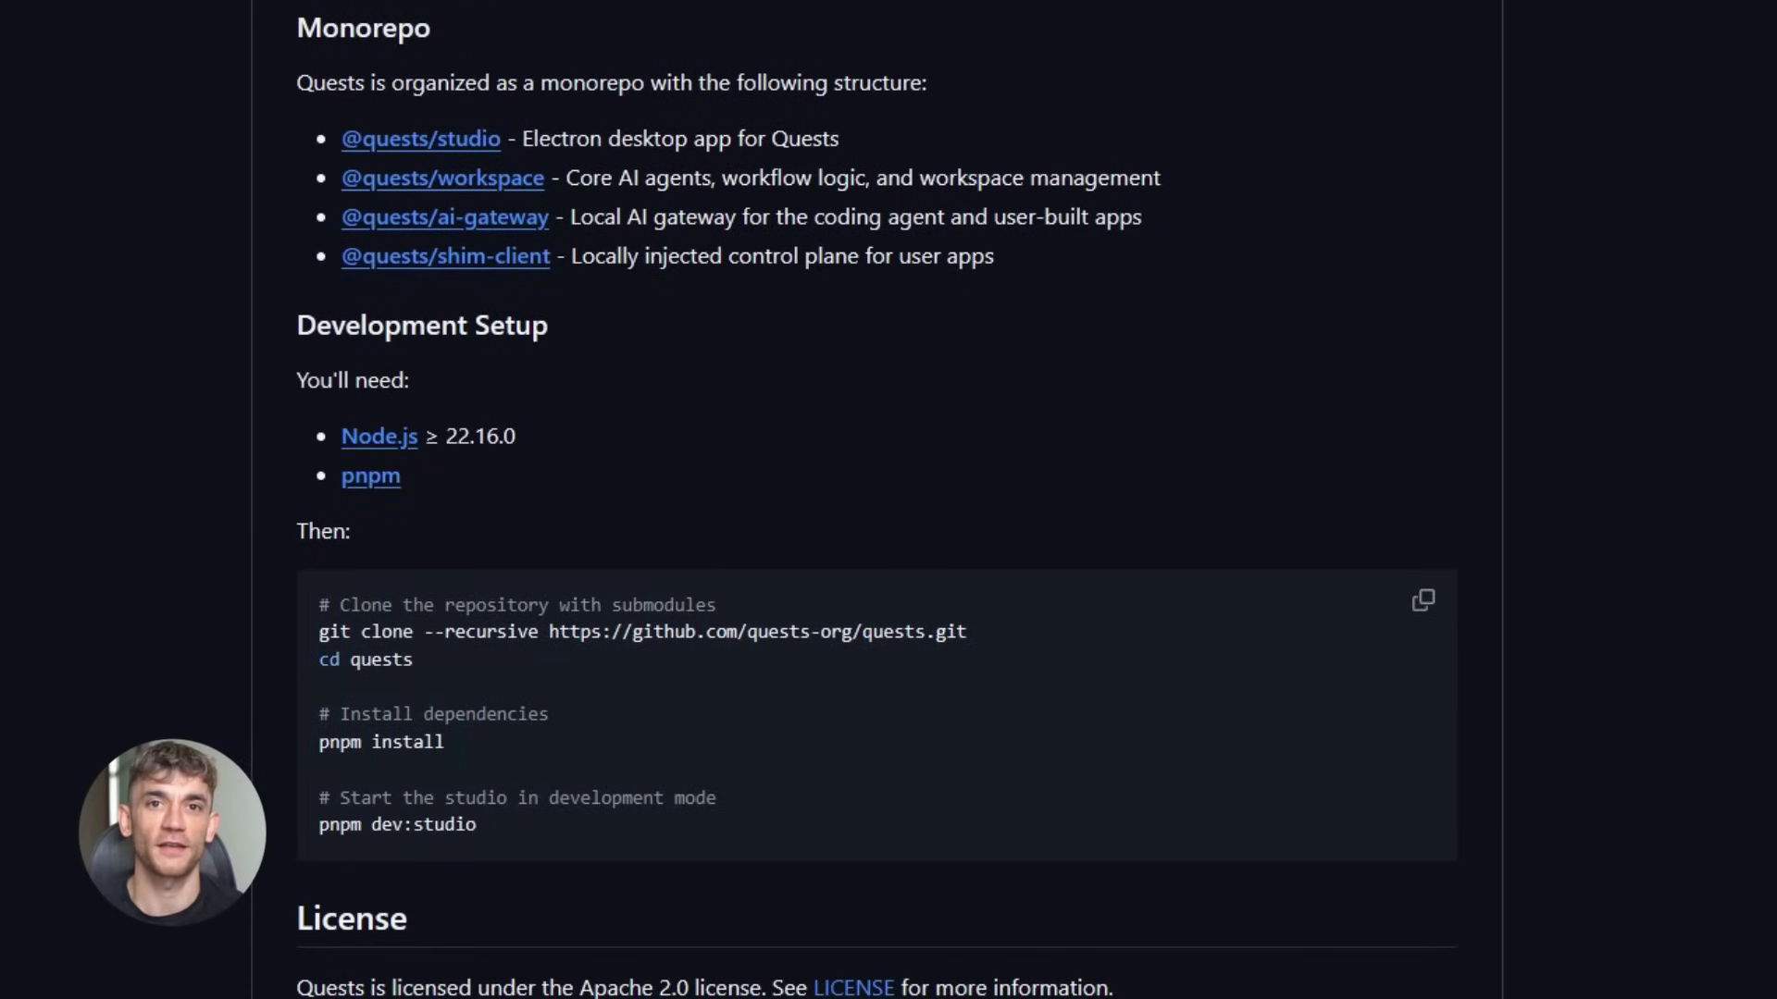
drag(315, 601, 752, 840)
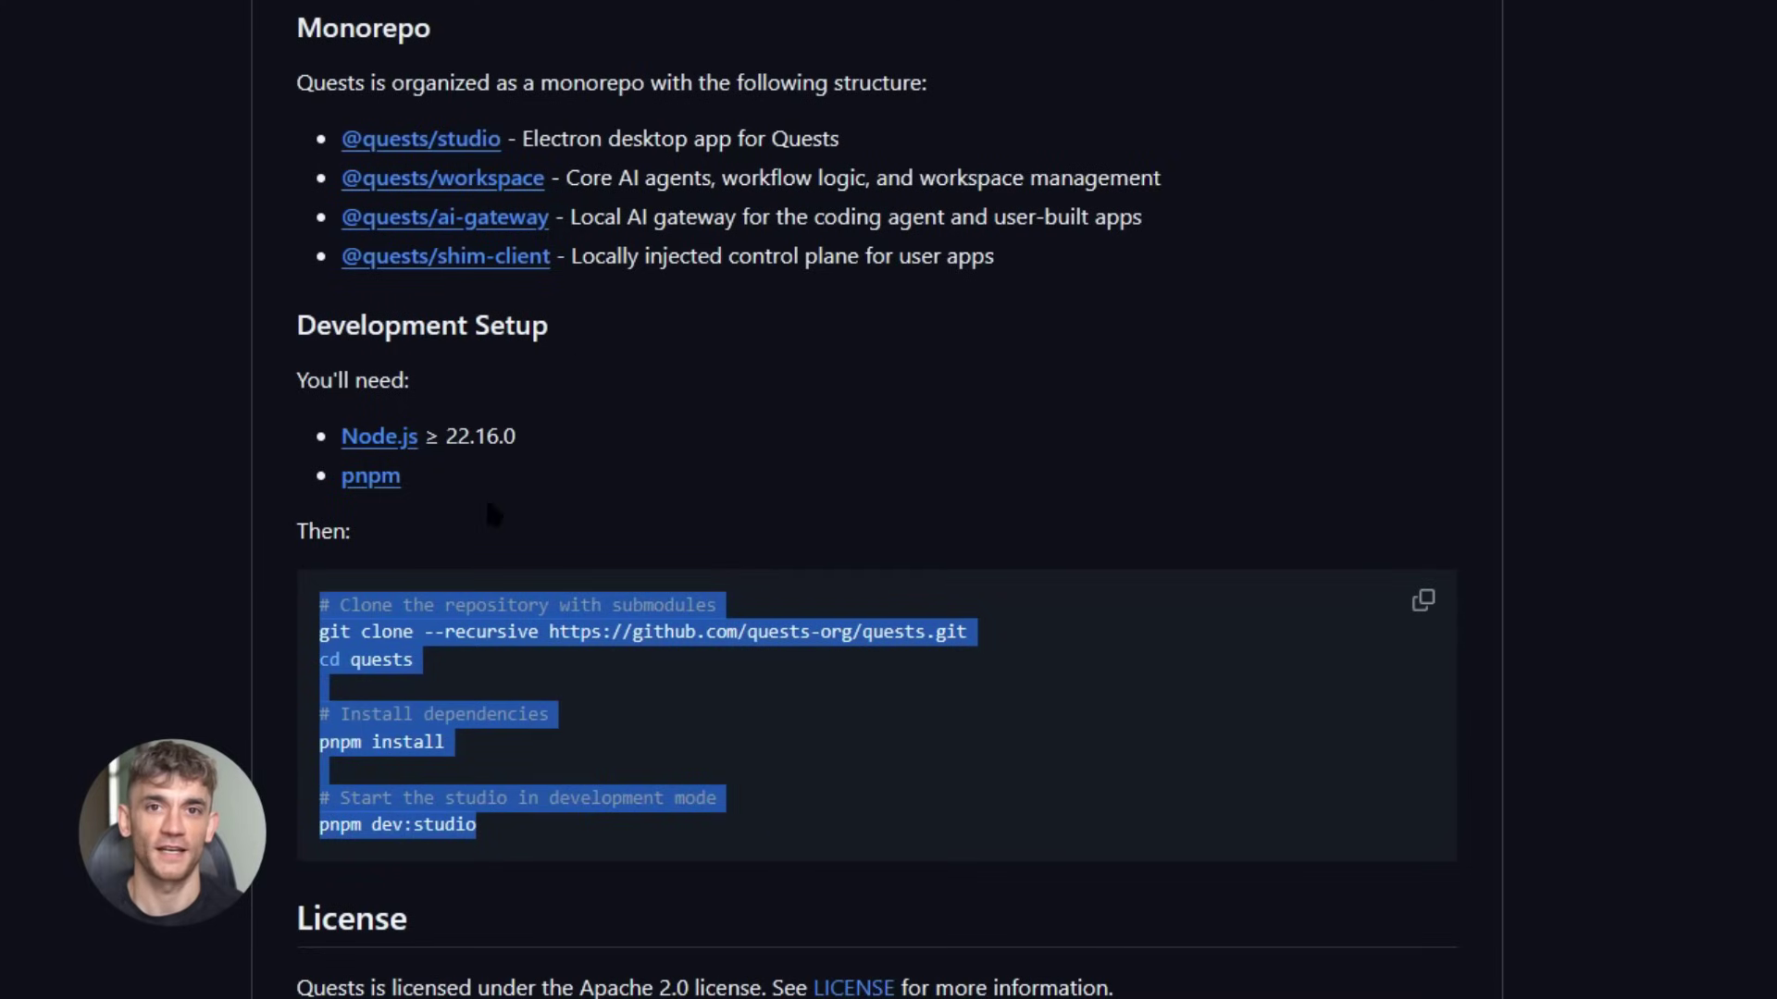
scroll(1056, 607, up, 2)
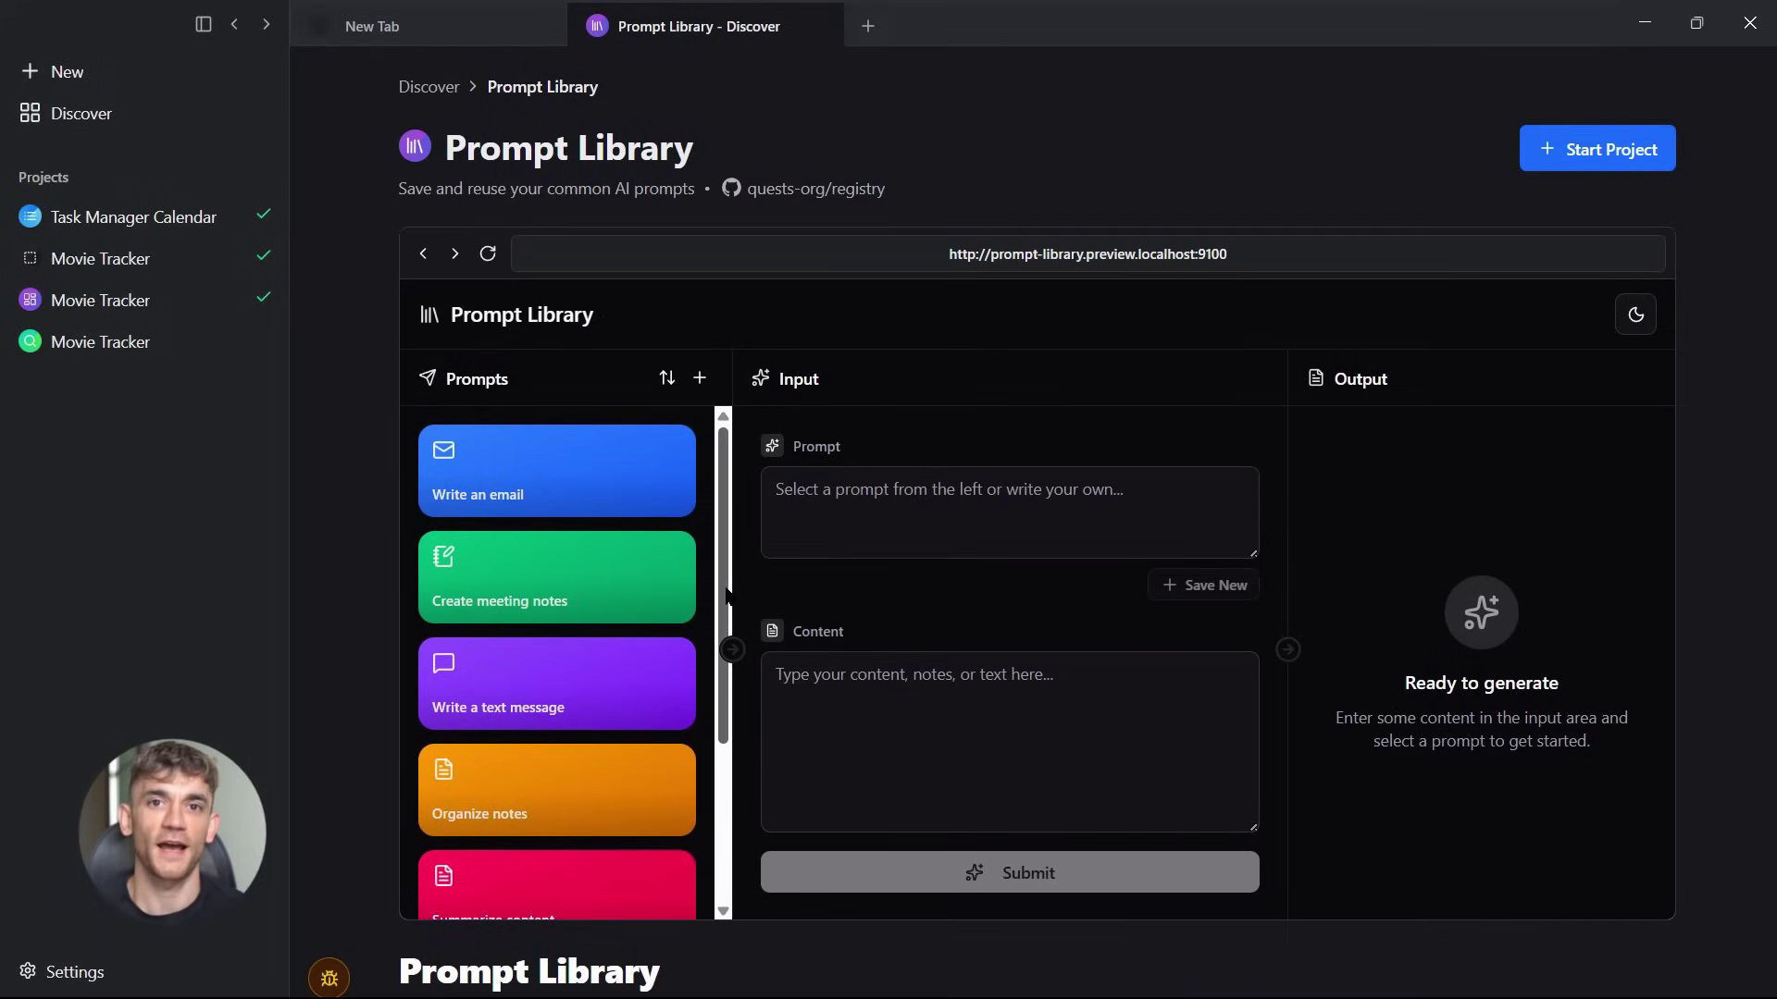
Browse the email, meeting notes, text message and Organize notes prompts, then generate a Weather App mindmap.
scroll(555, 602, down, 3)
scroll(555, 602, up, 3)
click(473, 485)
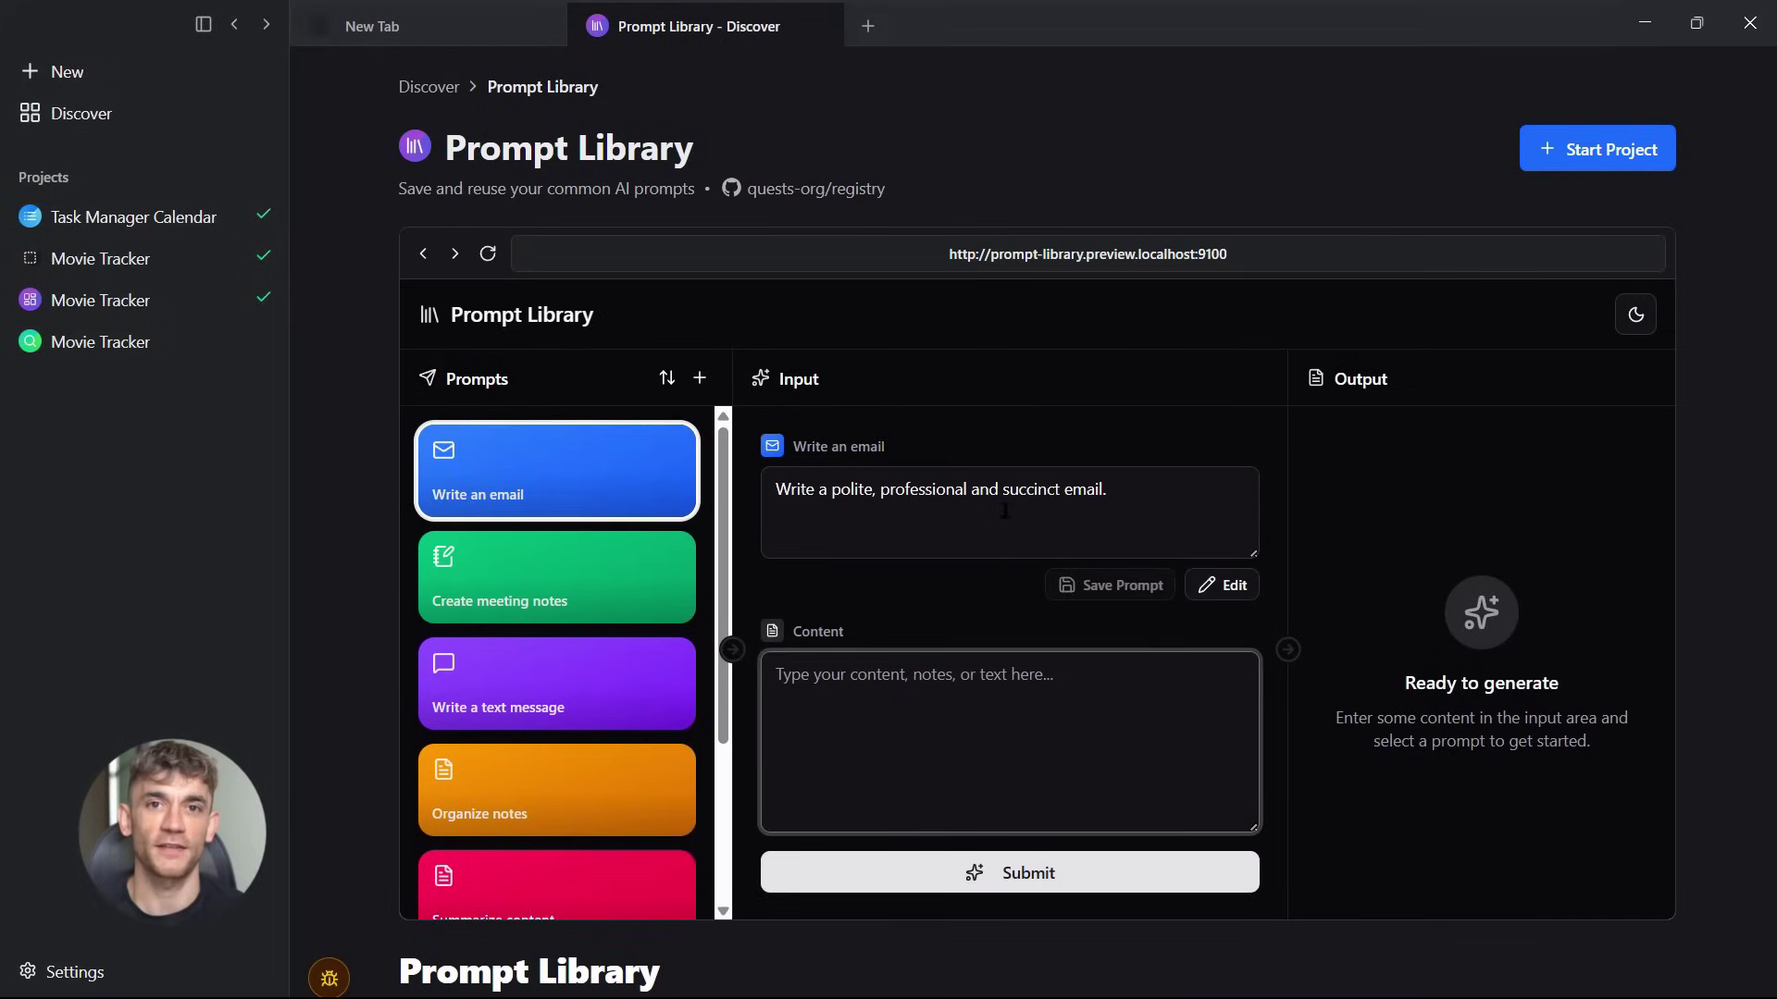
click(571, 616)
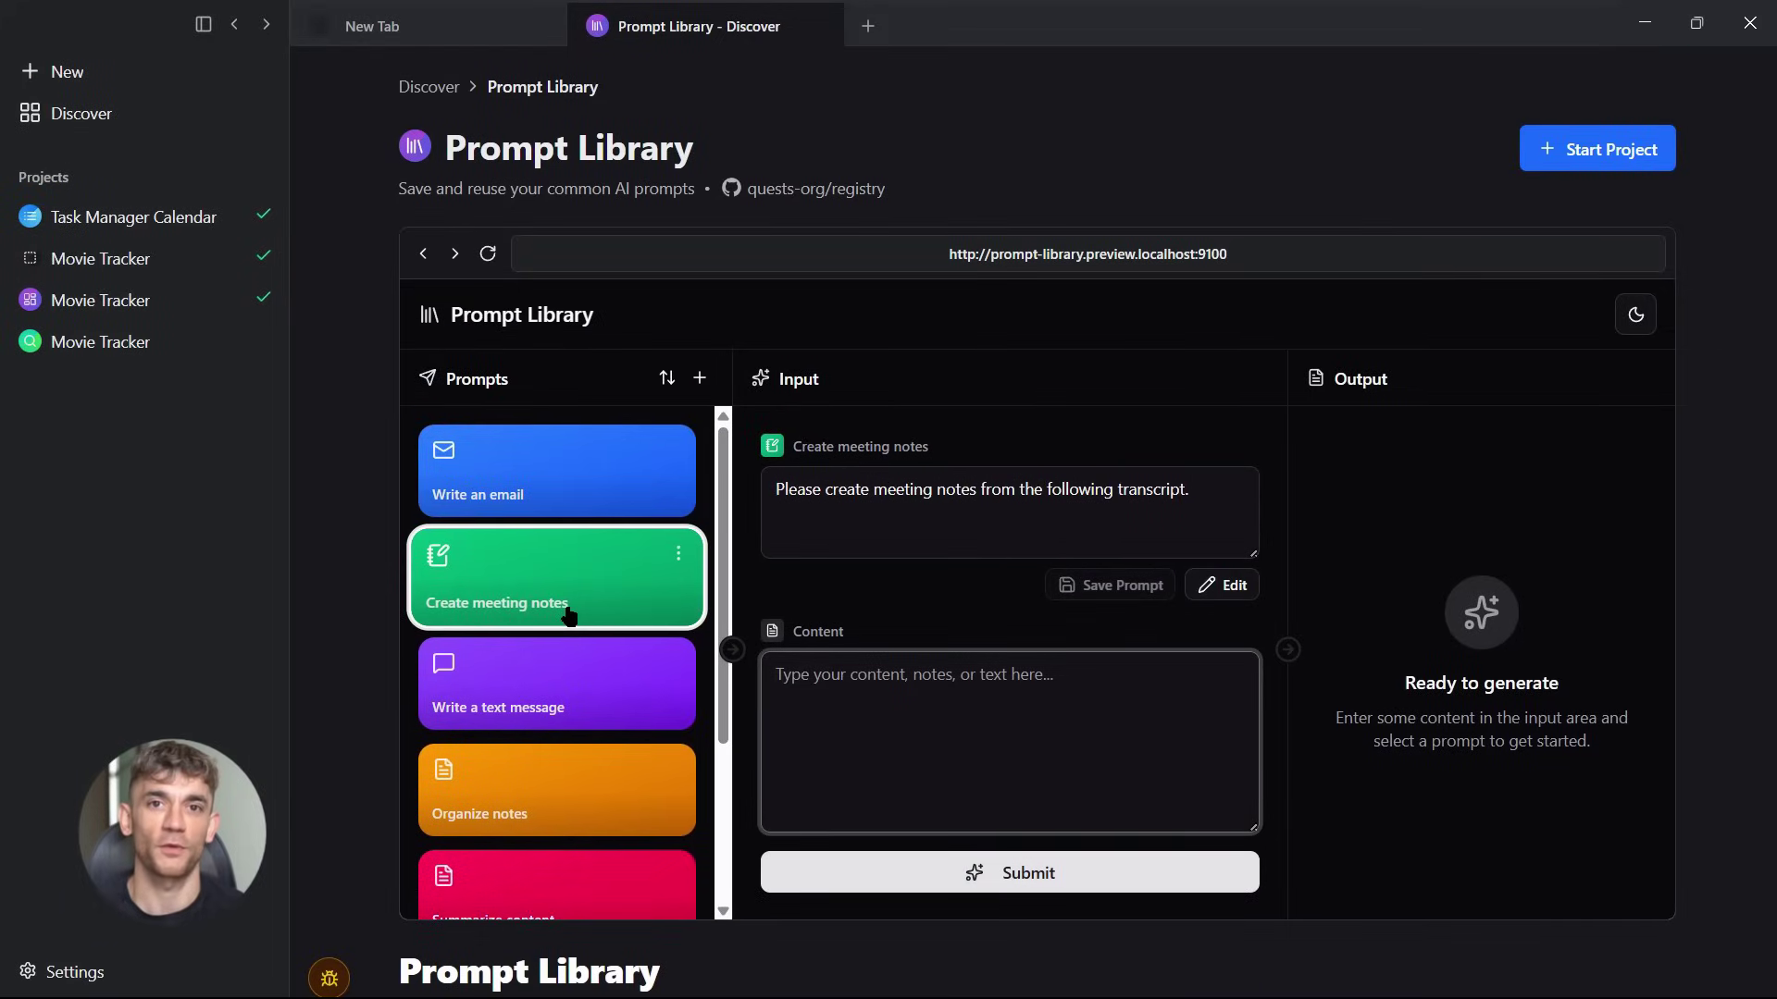
click(557, 688)
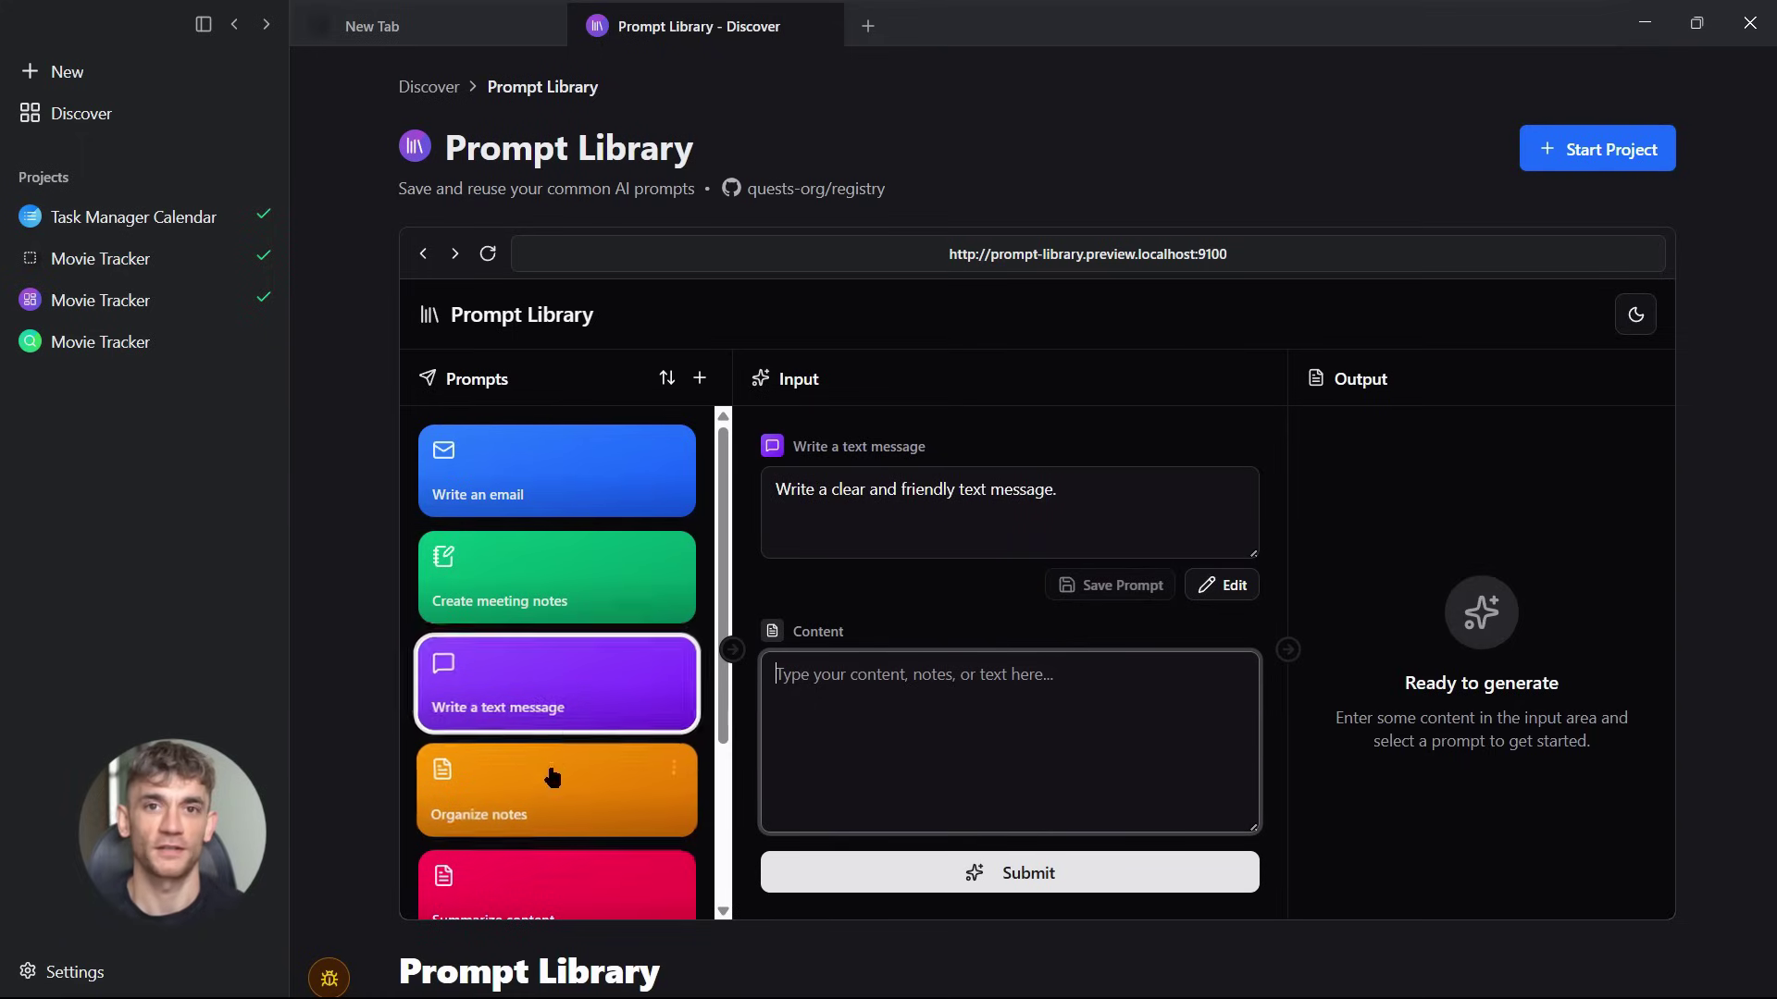
click(553, 780)
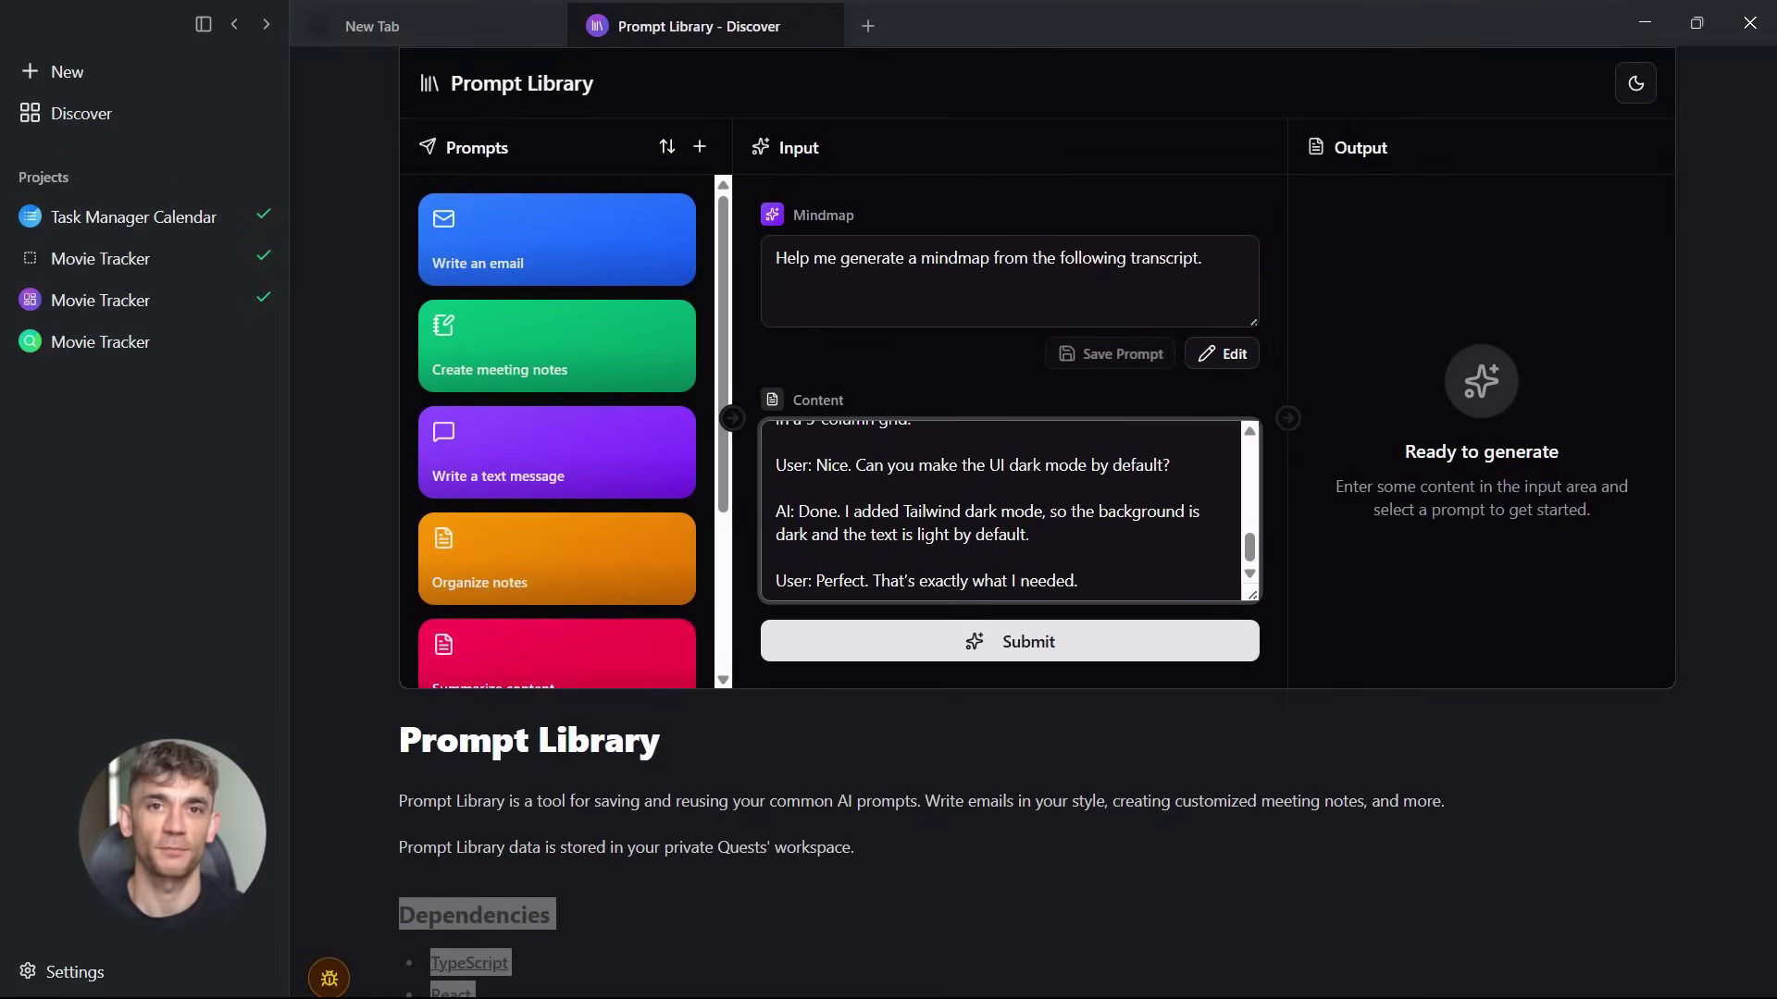
click(995, 642)
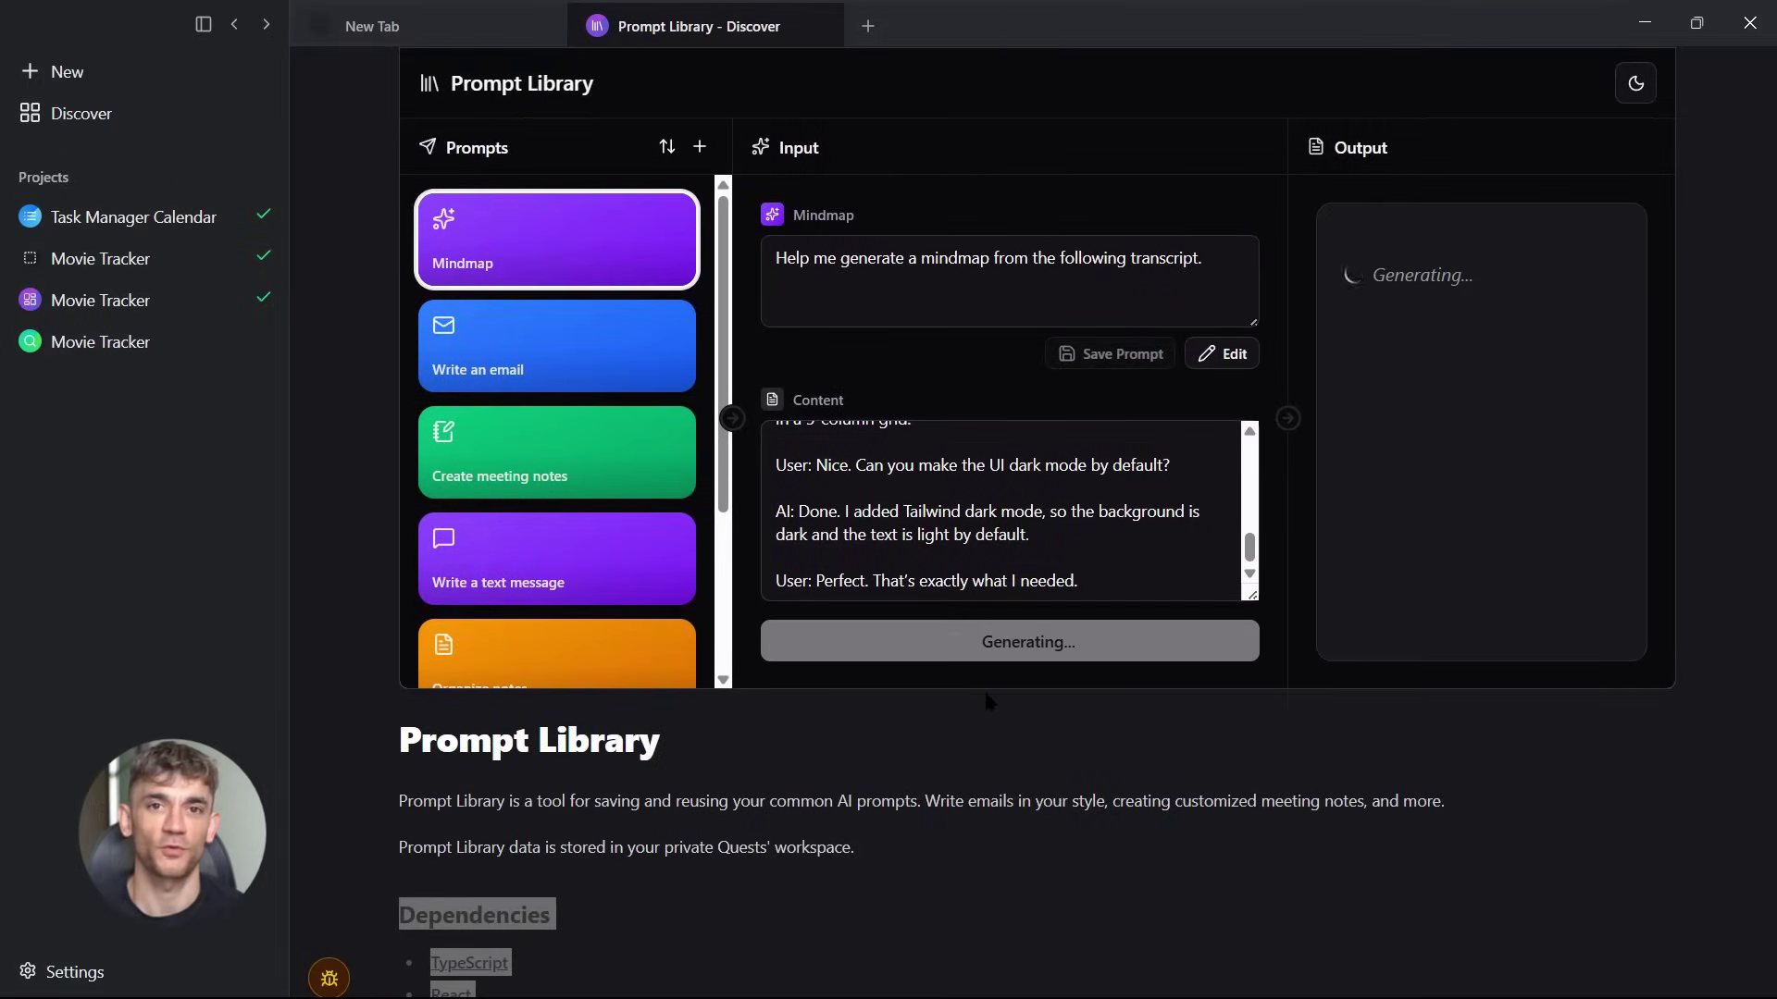
Switch to Write an email and generate the Weather App development update email.
scroll(987, 704, up, 3)
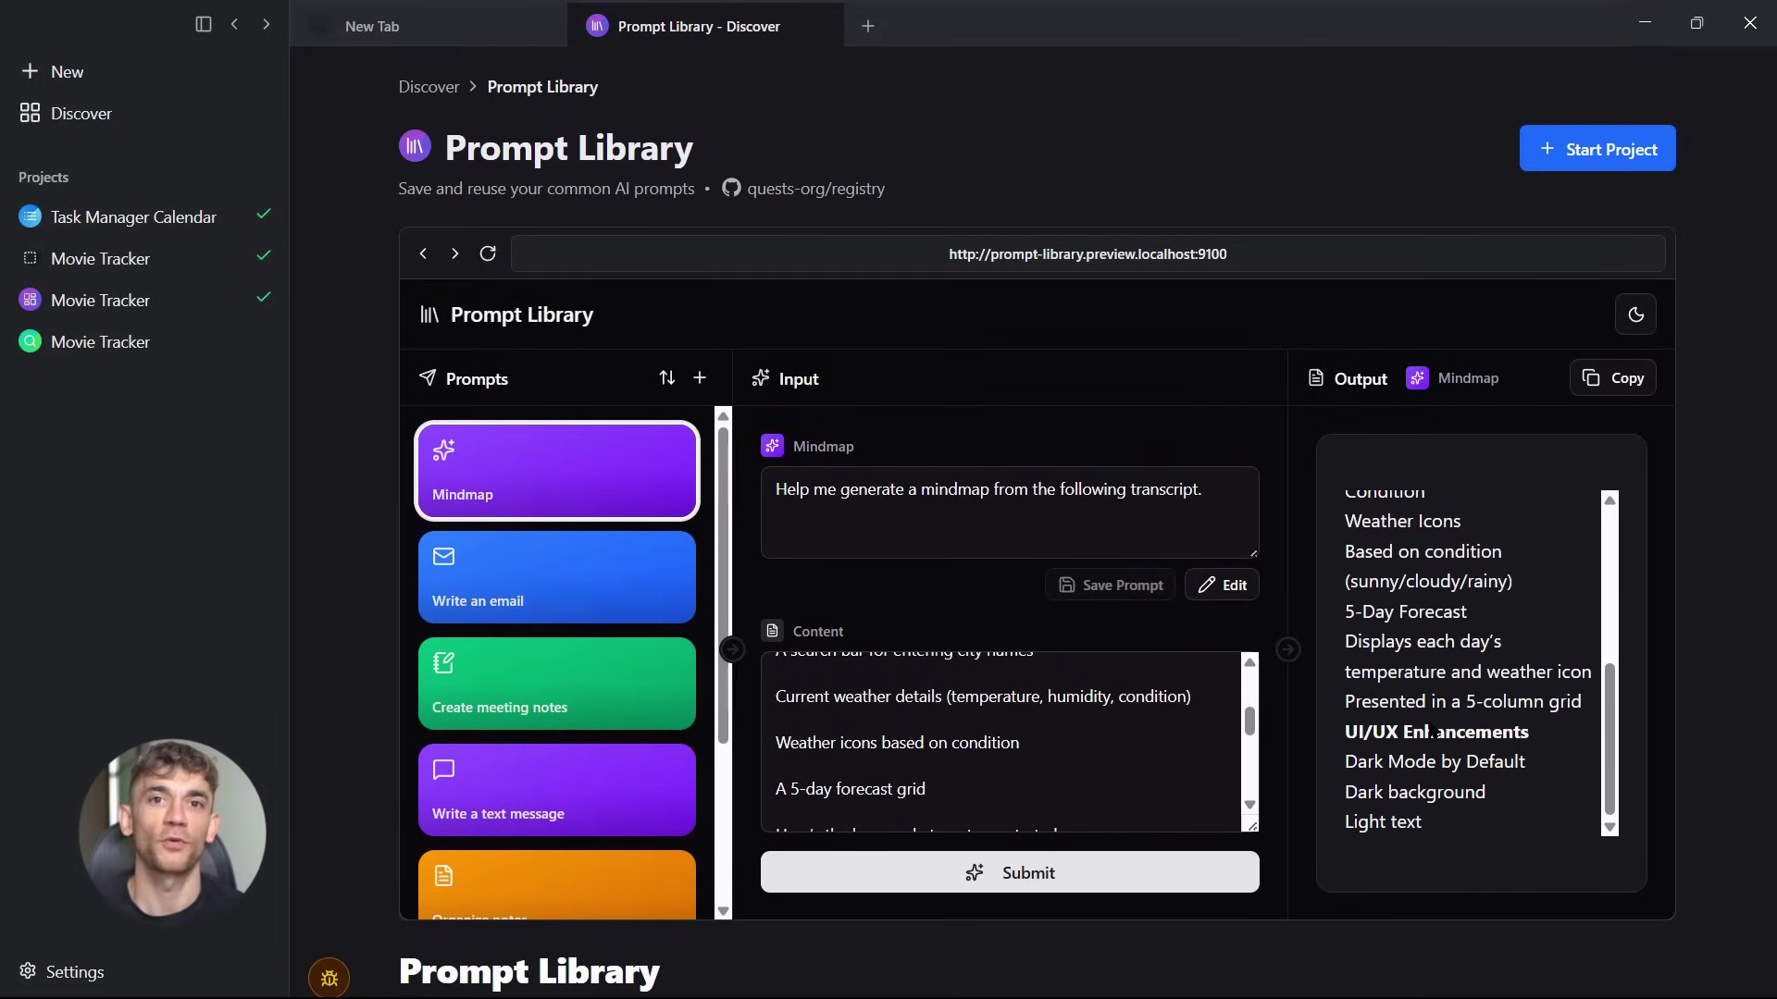
scroll(1430, 713, up, 1)
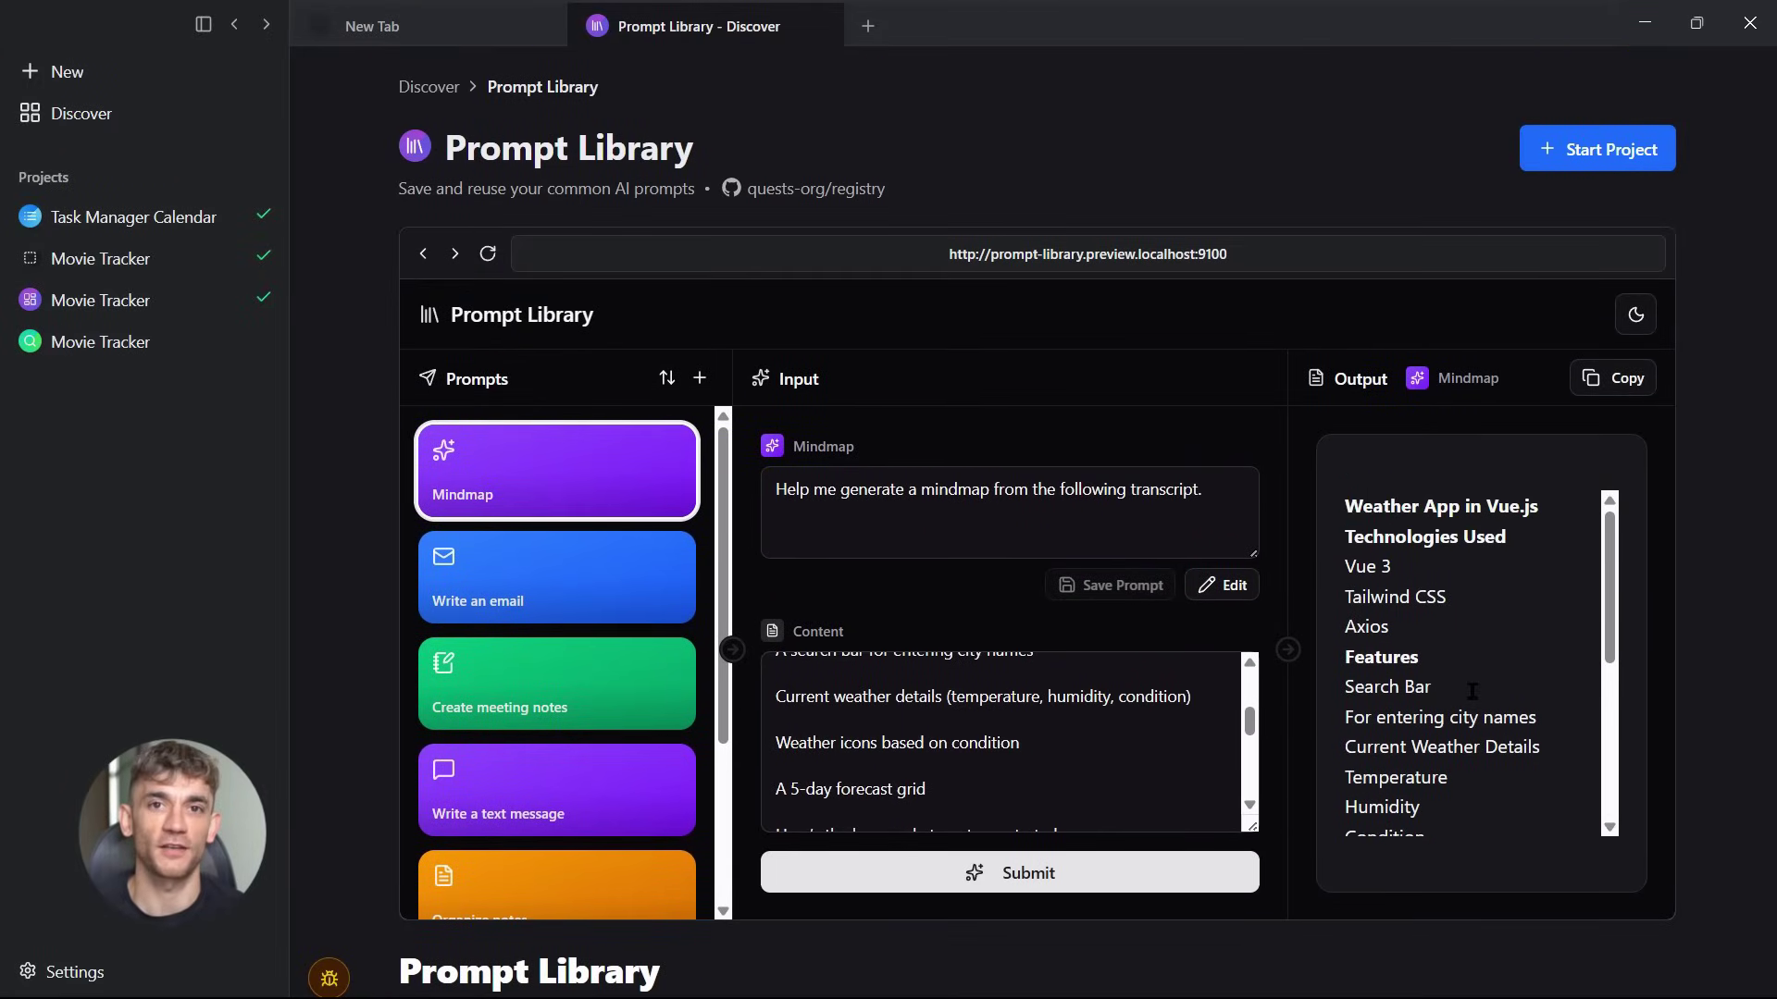
click(508, 568)
click(984, 884)
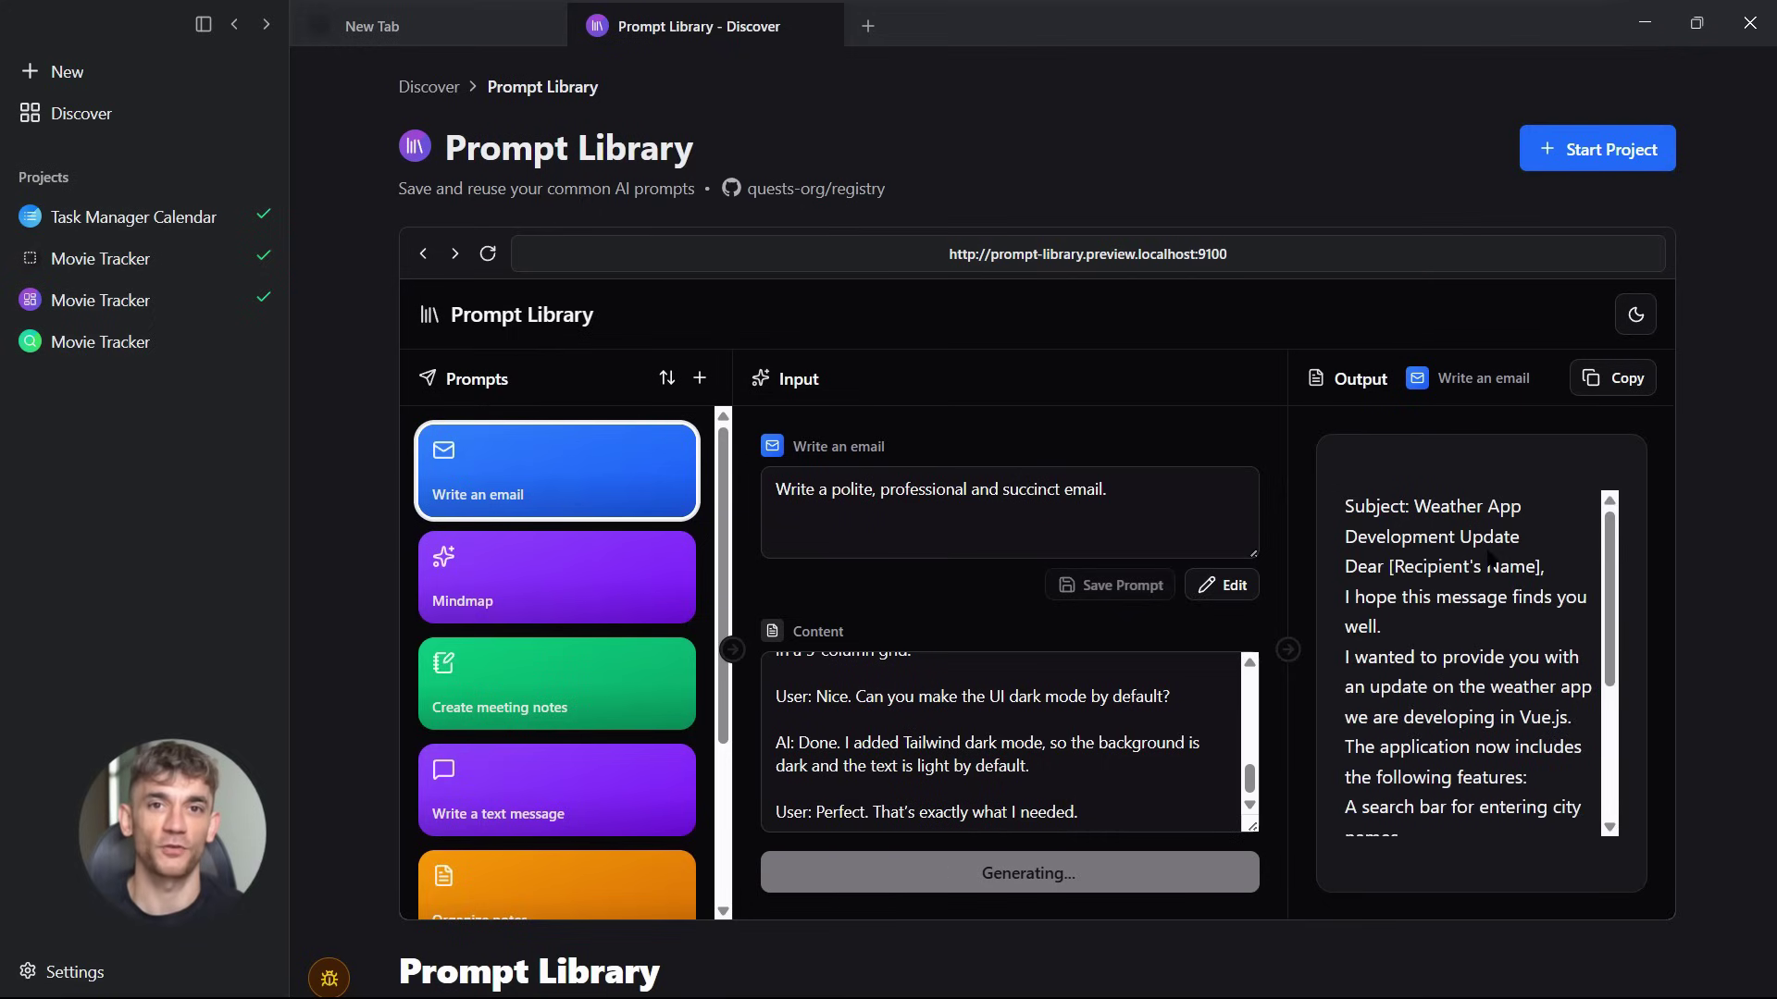
scroll(1486, 740, up, 5)
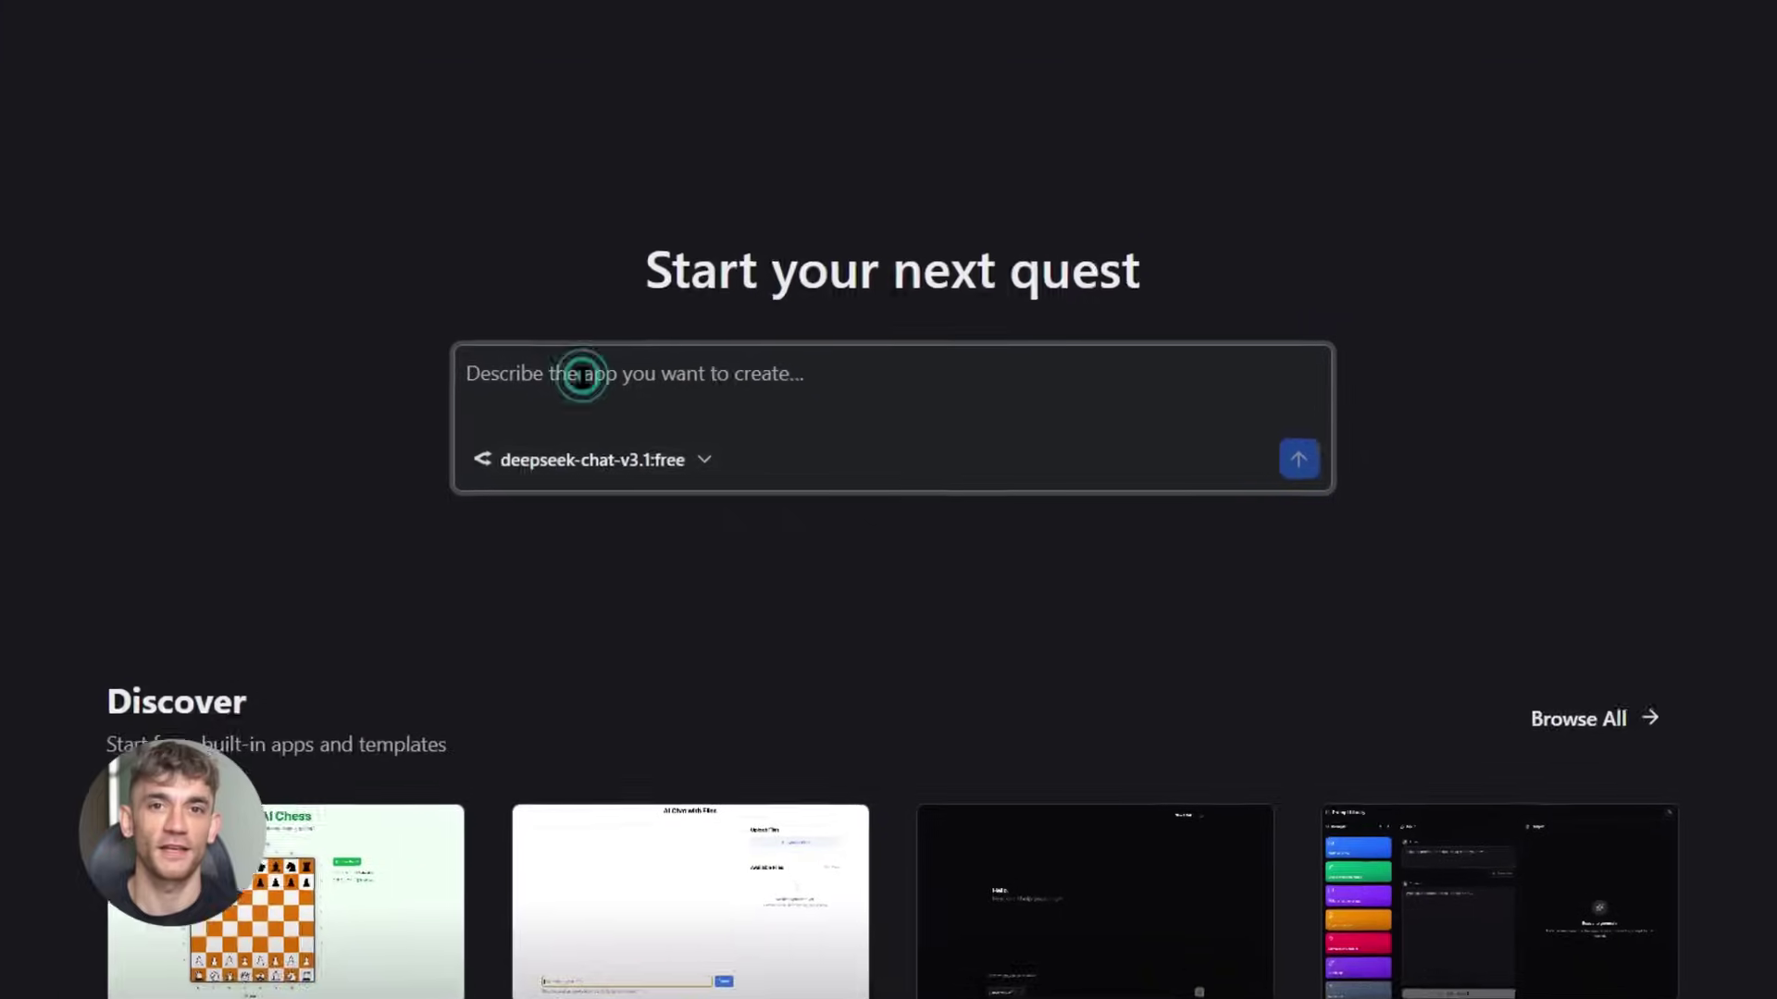
Paste the movie tracker description with search, favourites and ratings, and submit it to deepseek-chat-v3.1:free.
text(Build me a movie tracker app. It should have a search function, a way to save favorite movies, and display ratings.)
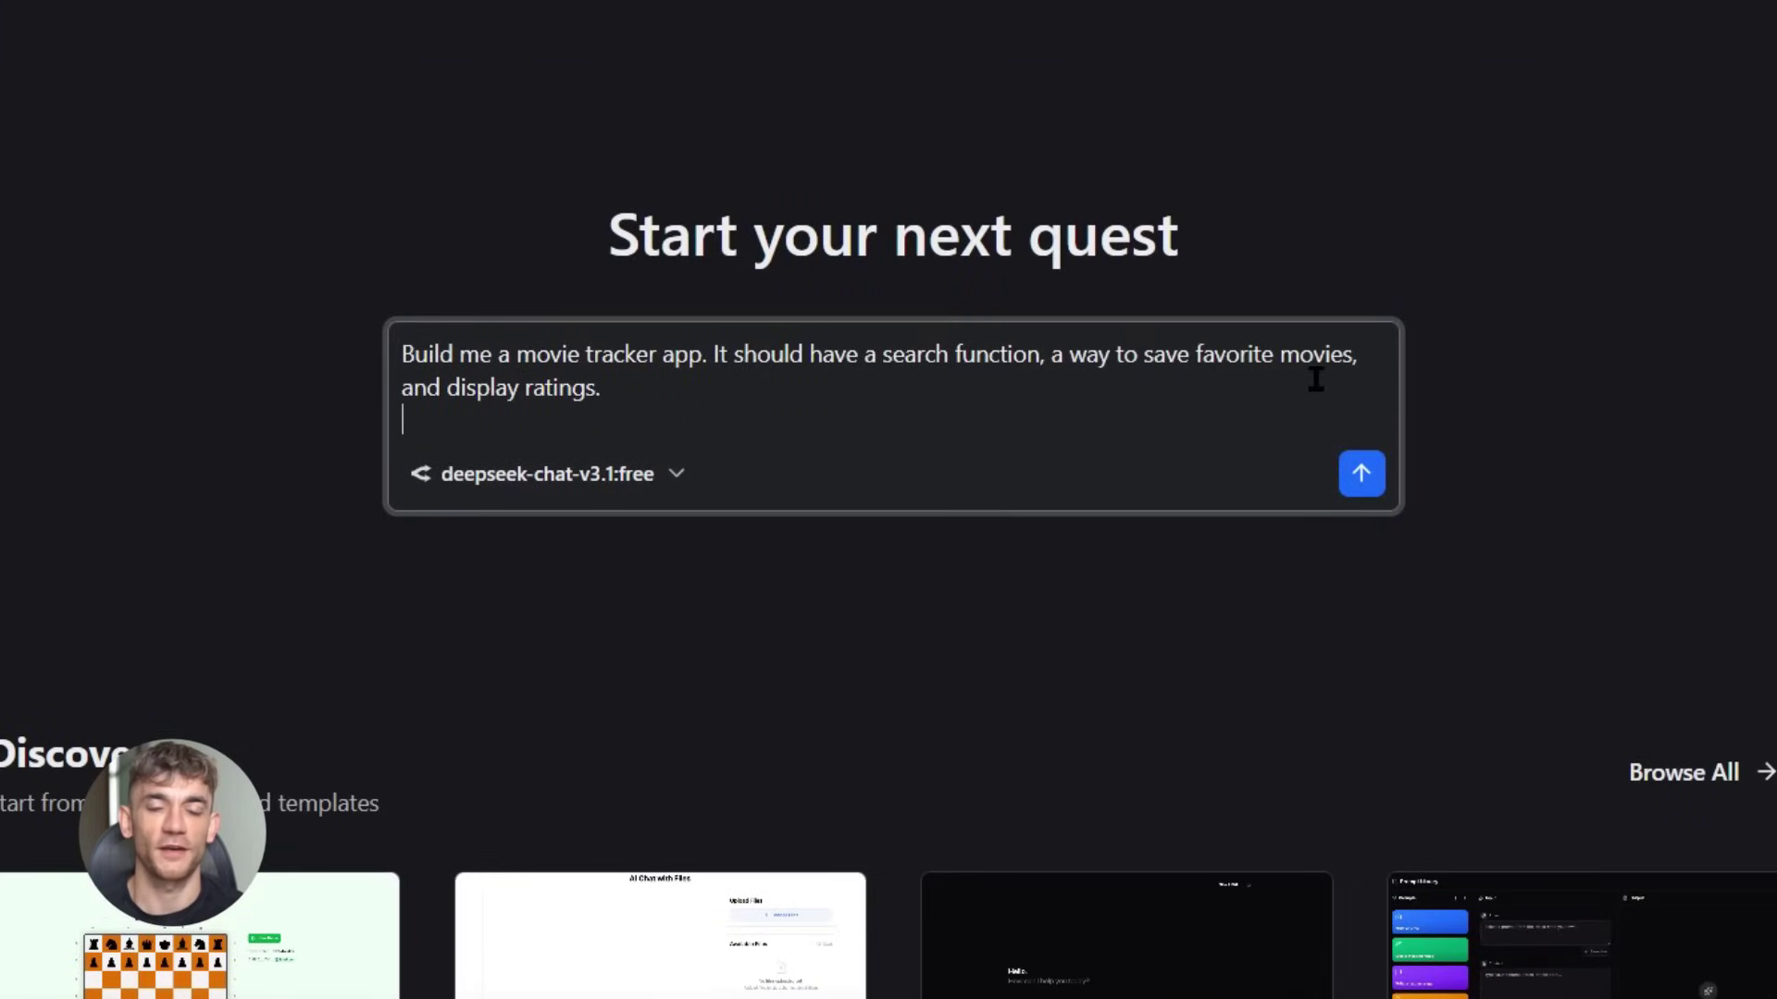
click(1361, 475)
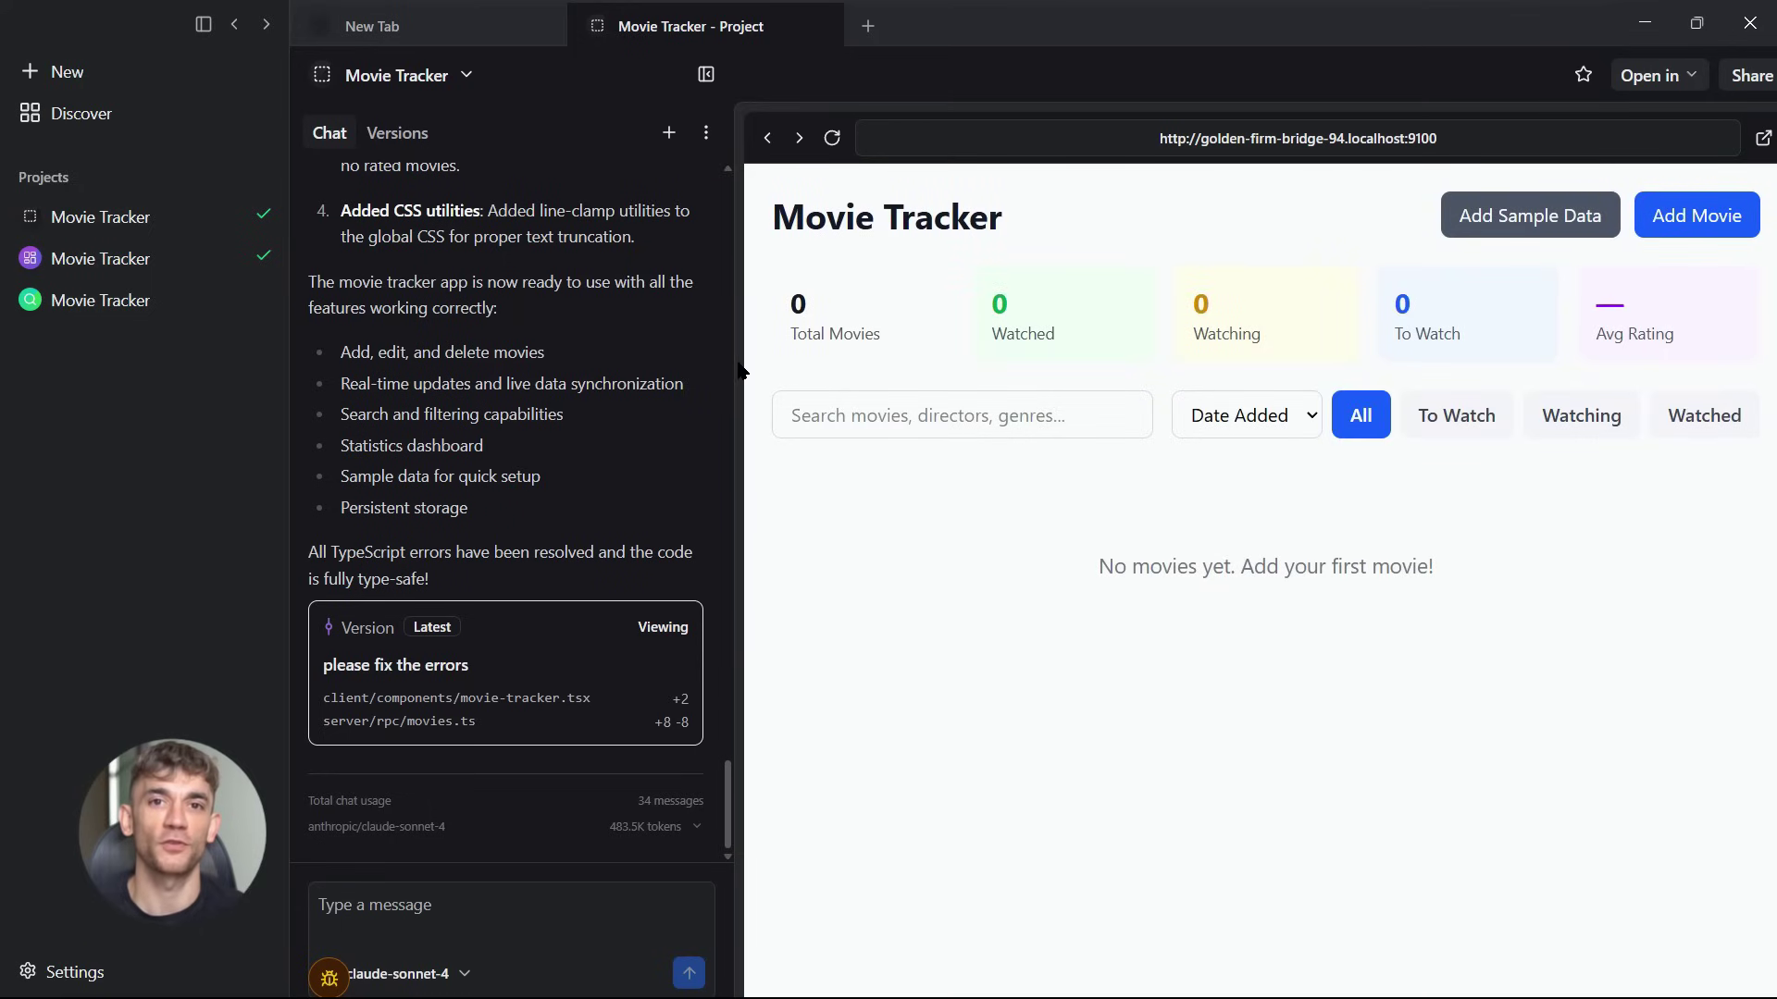
Sort the movie list by Rating and filter it to Watched movies.
drag(740, 370, 924, 573)
click(922, 411)
click(1223, 424)
click(1235, 486)
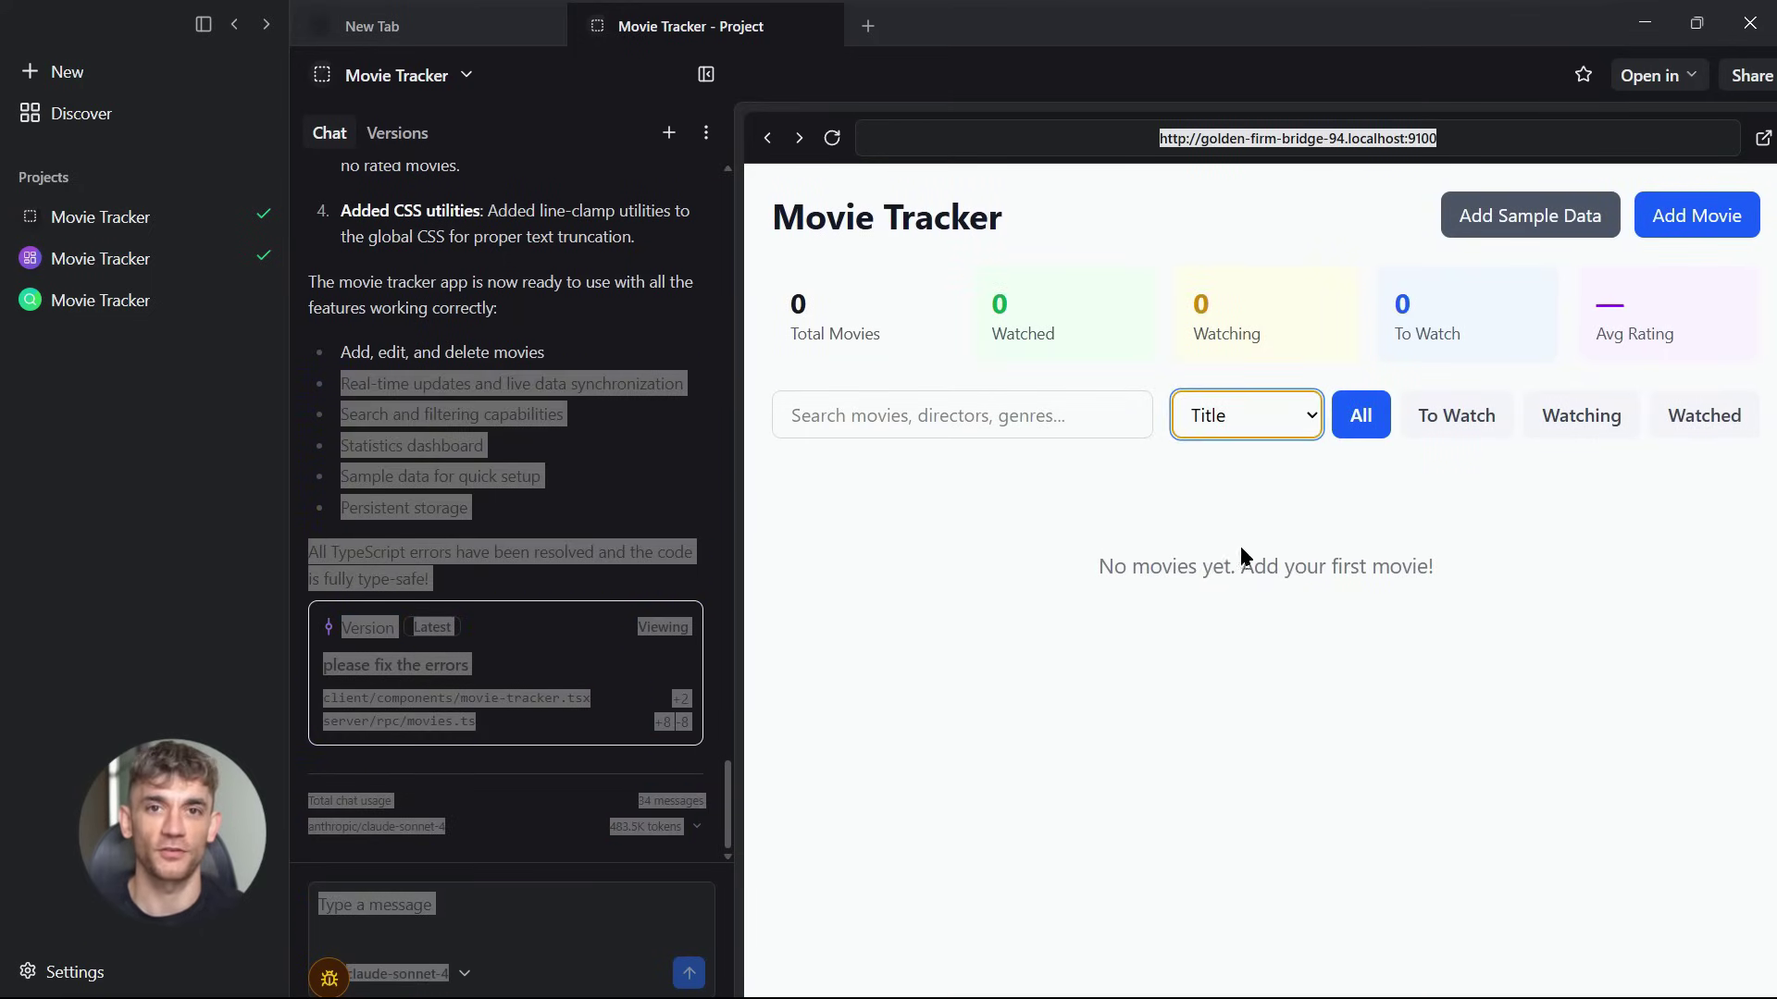
click(1282, 417)
click(1240, 559)
click(1455, 416)
click(1580, 416)
click(1704, 416)
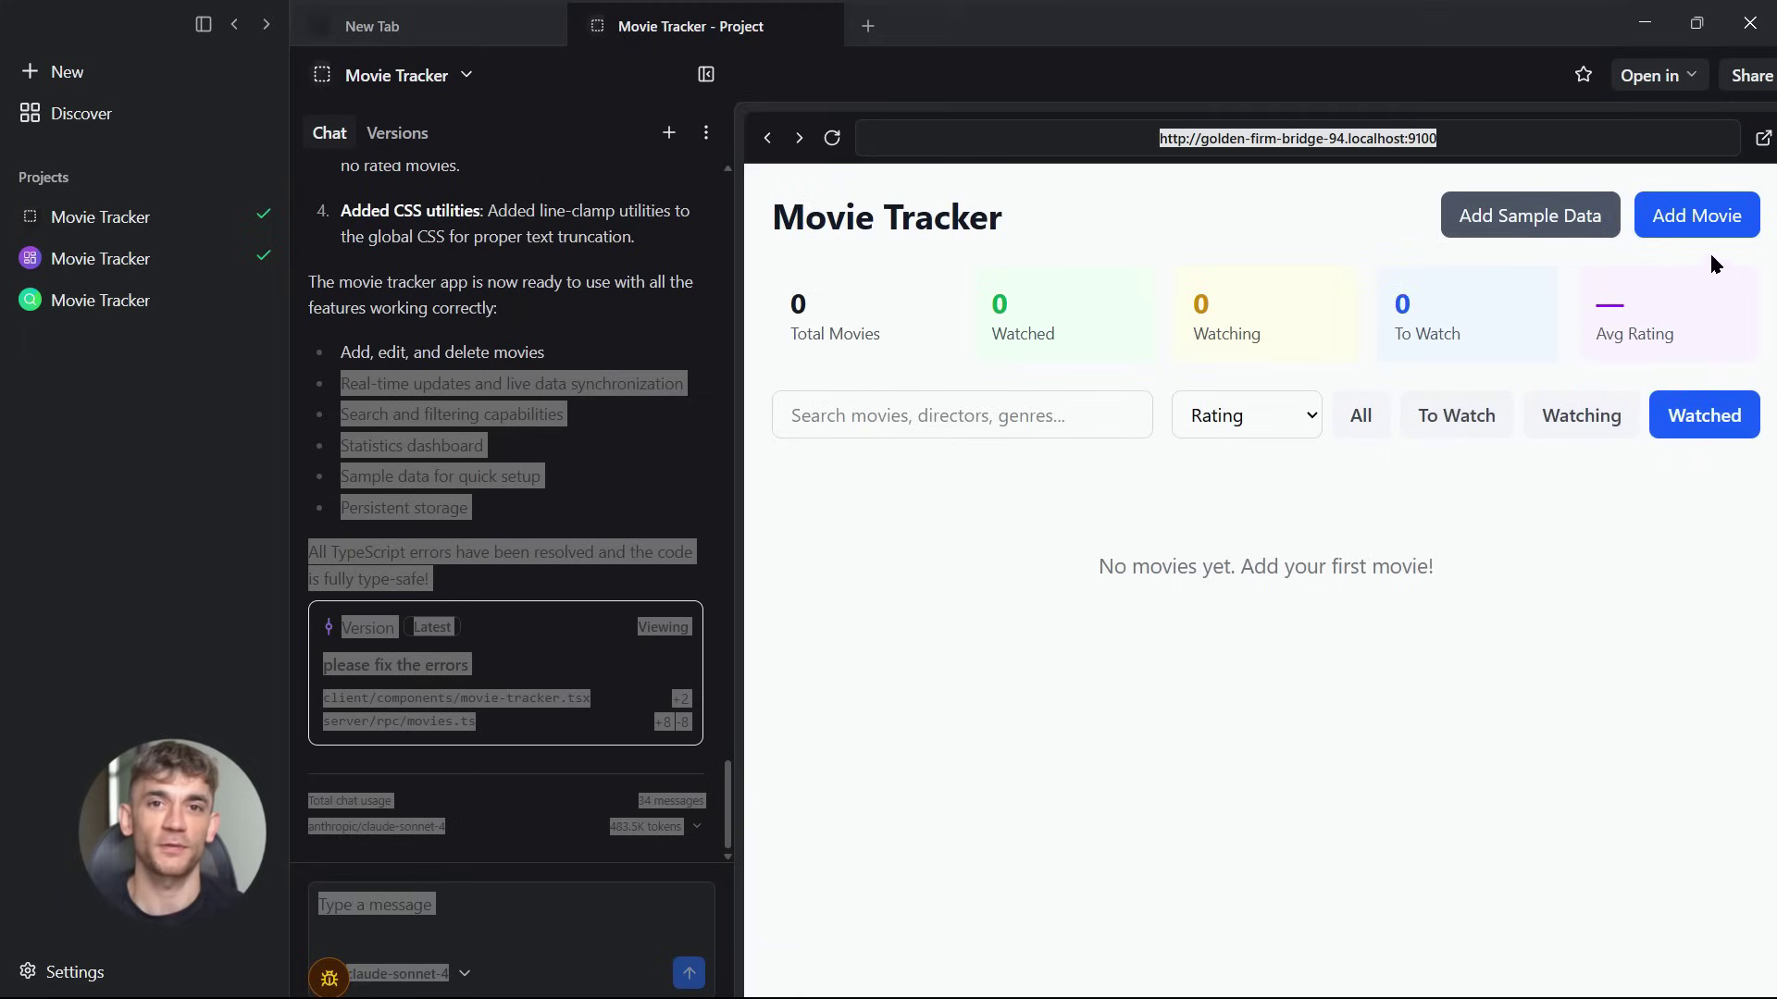
Open the Add New Movie form and show its watch Status choices.
click(1701, 222)
click(1170, 321)
click(1352, 428)
click(1231, 511)
click(1166, 686)
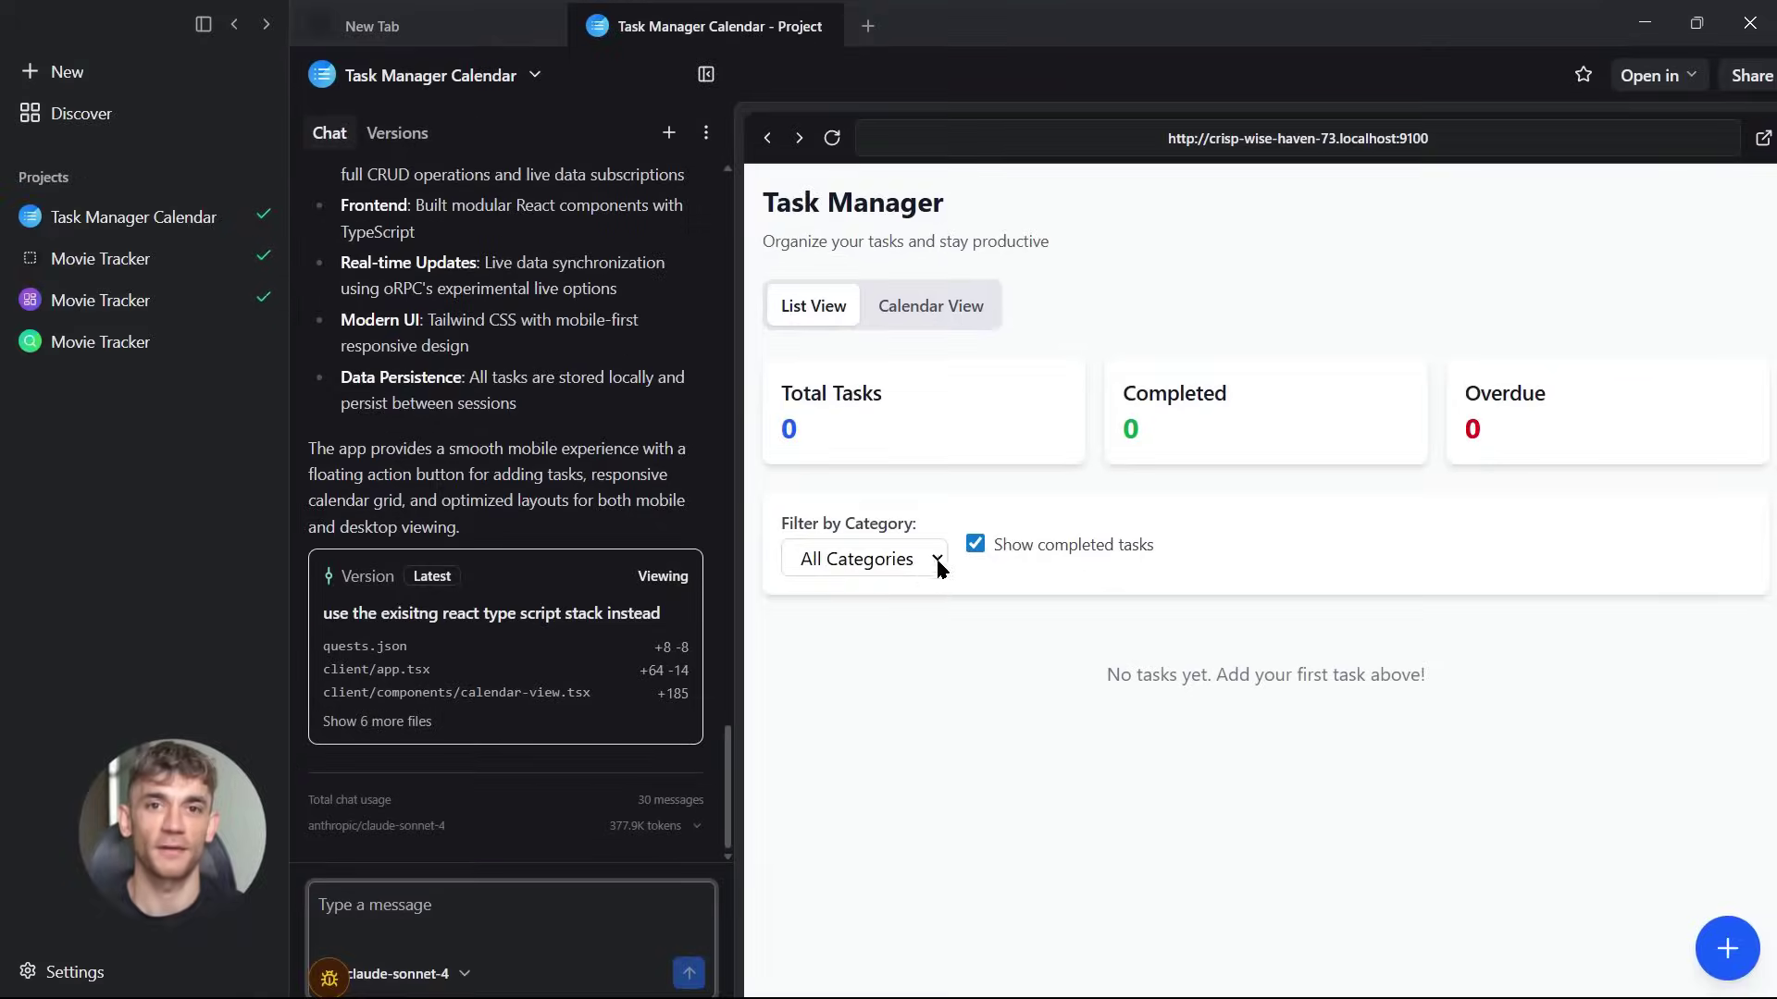
Filter tasks to Work, browse the calendar two months ahead, then go back to the task list.
click(935, 561)
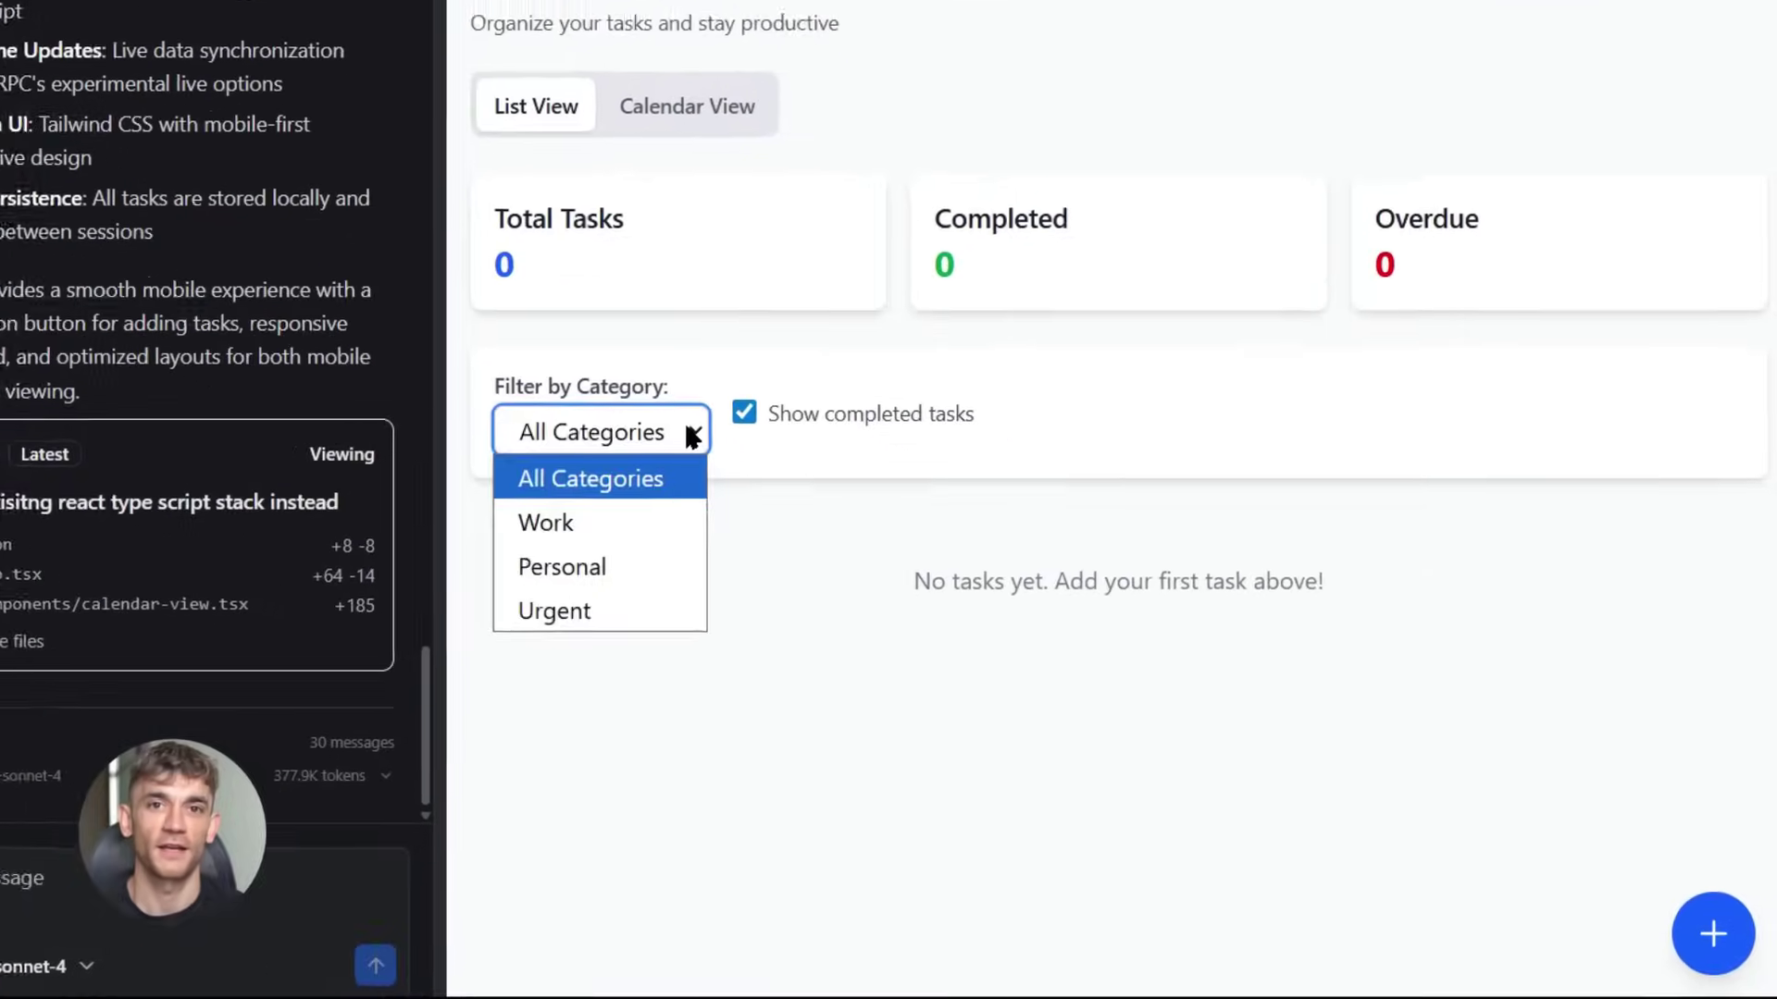
click(644, 524)
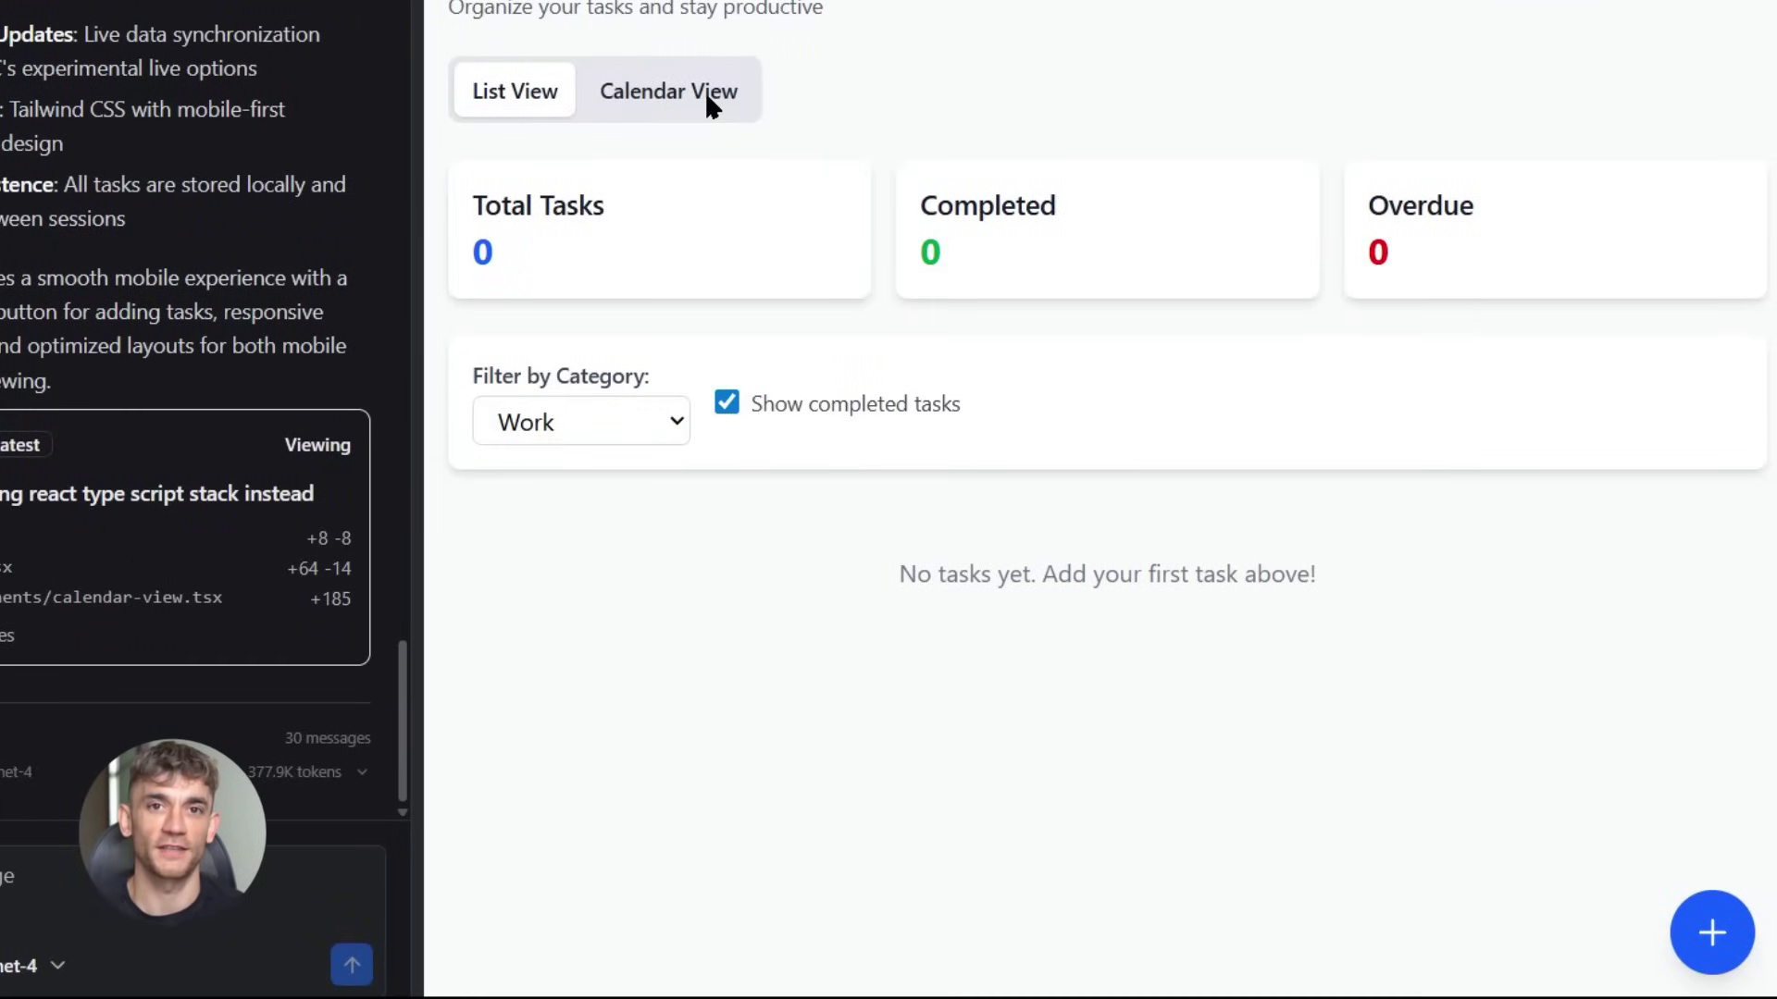
click(703, 90)
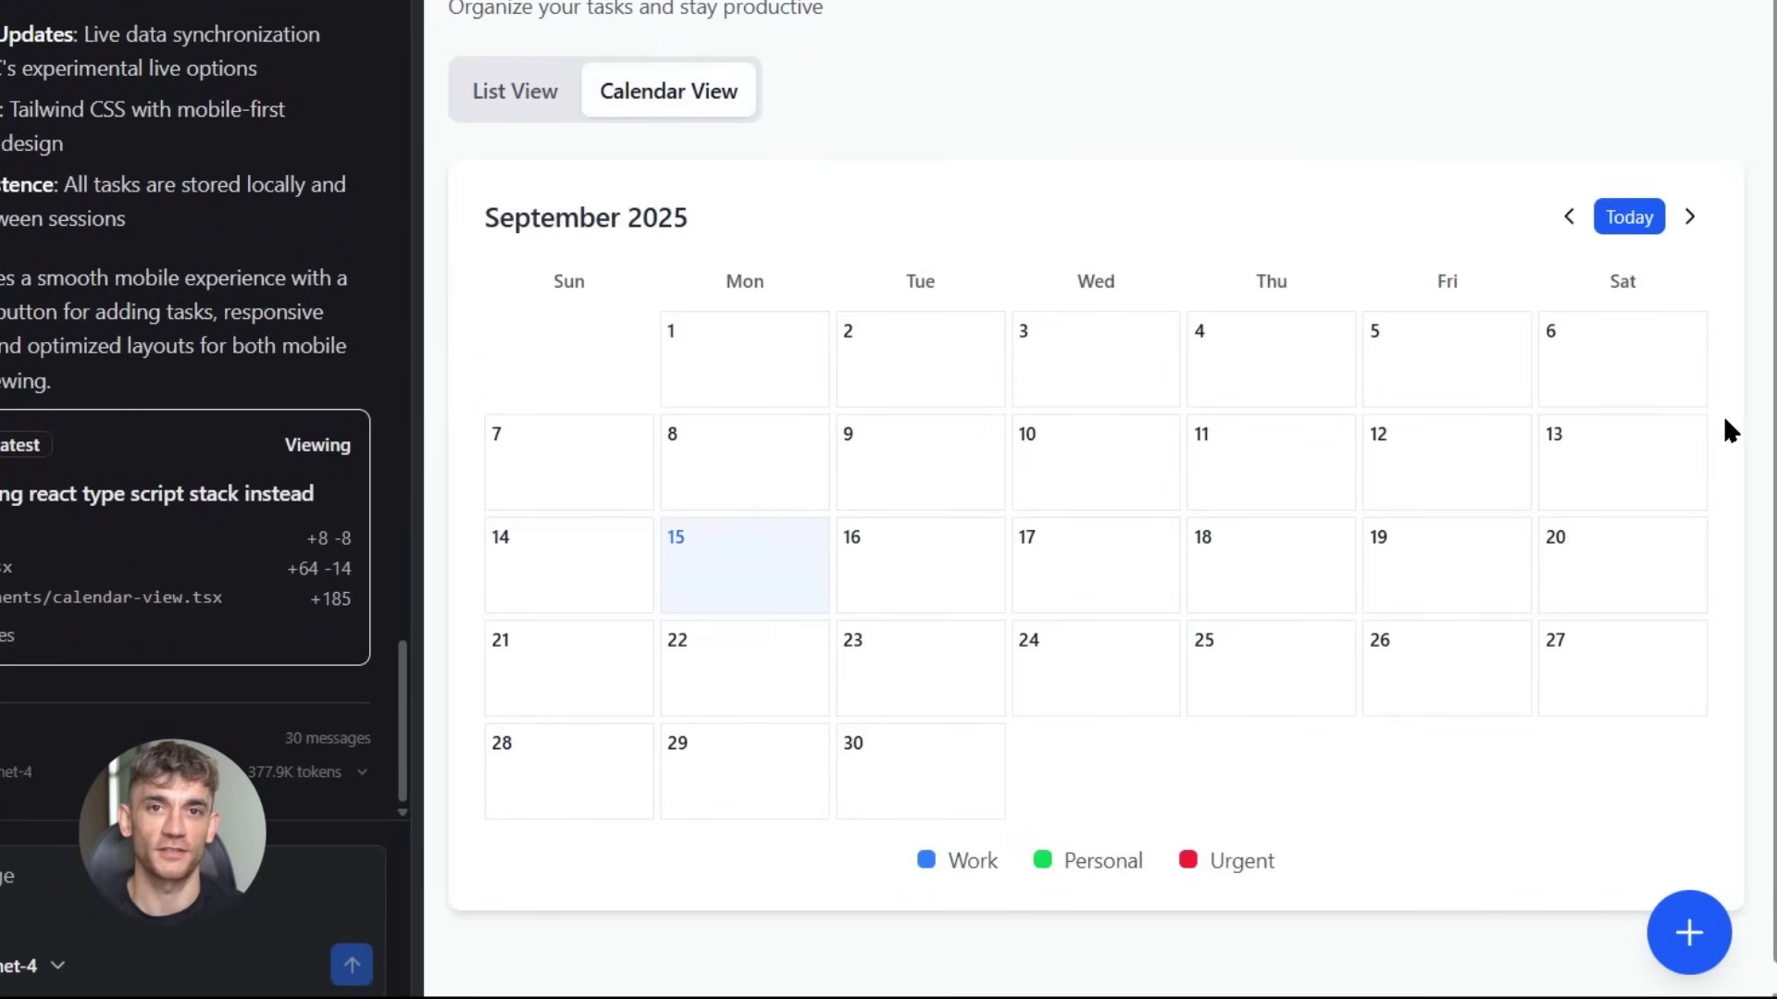
click(1690, 217)
click(1689, 216)
click(1690, 216)
click(1690, 217)
click(537, 106)
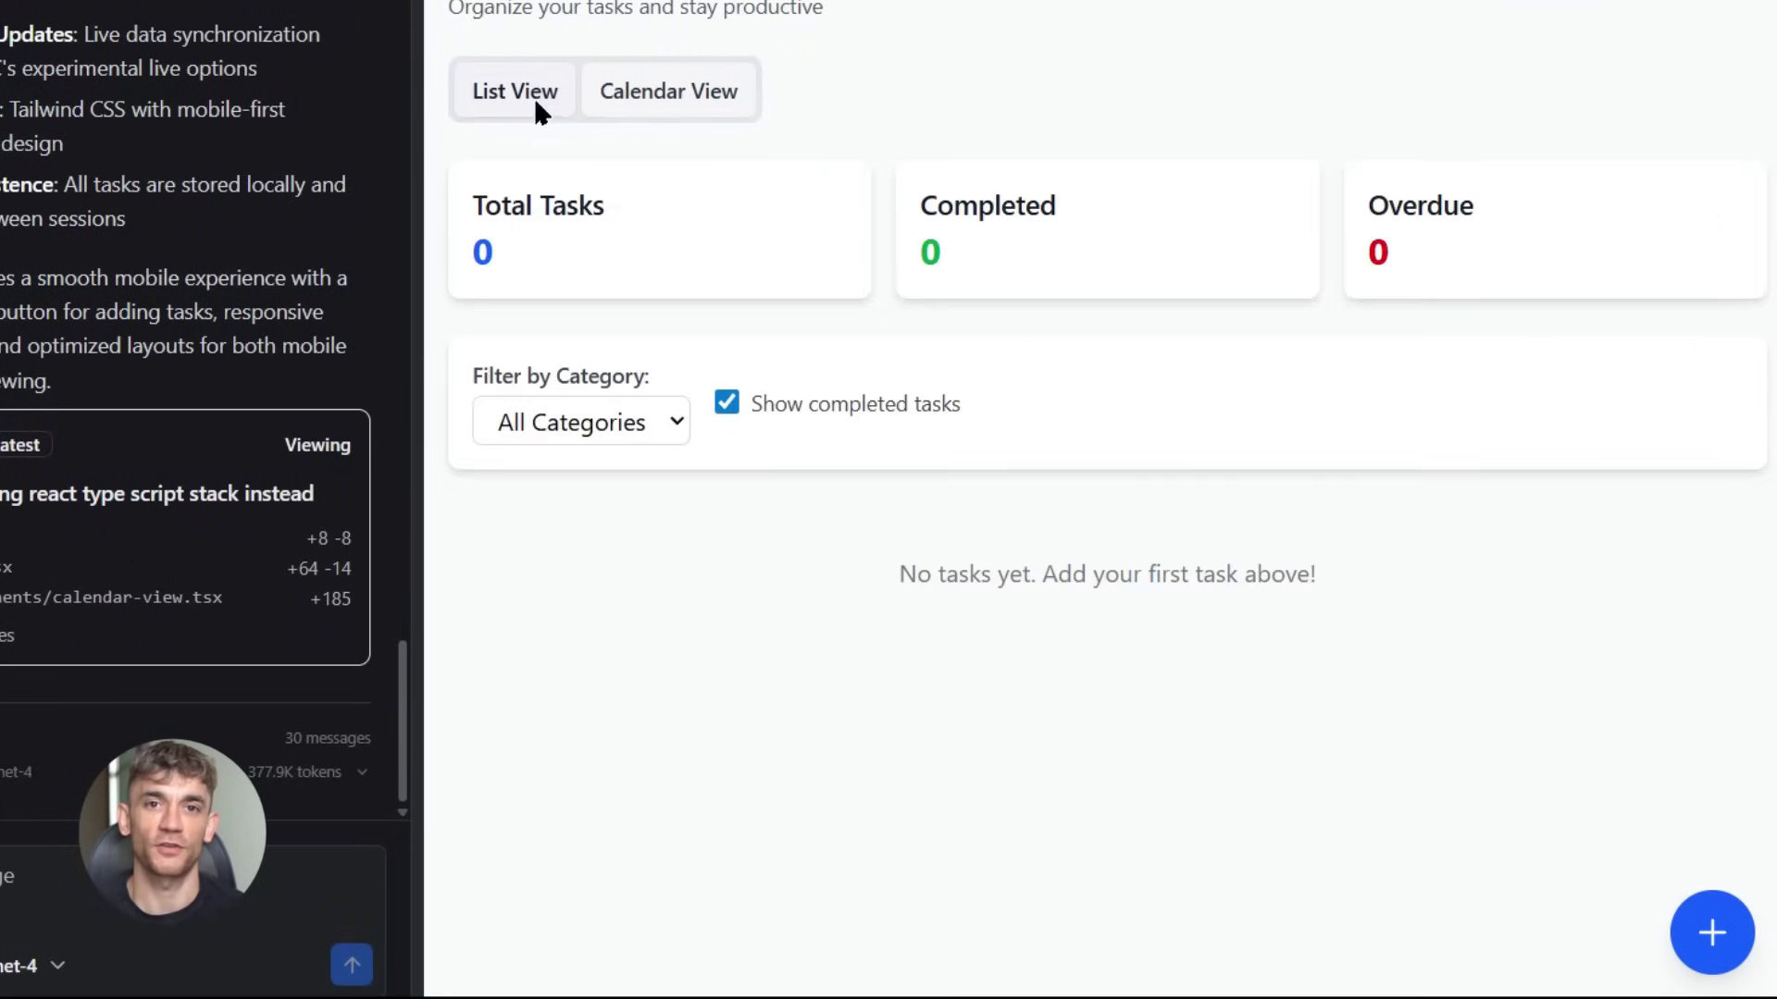
Begin a Work task titled 'YouTube Video Editing' with deadline date 15/09/2025.
click(1688, 933)
text(YouTube )
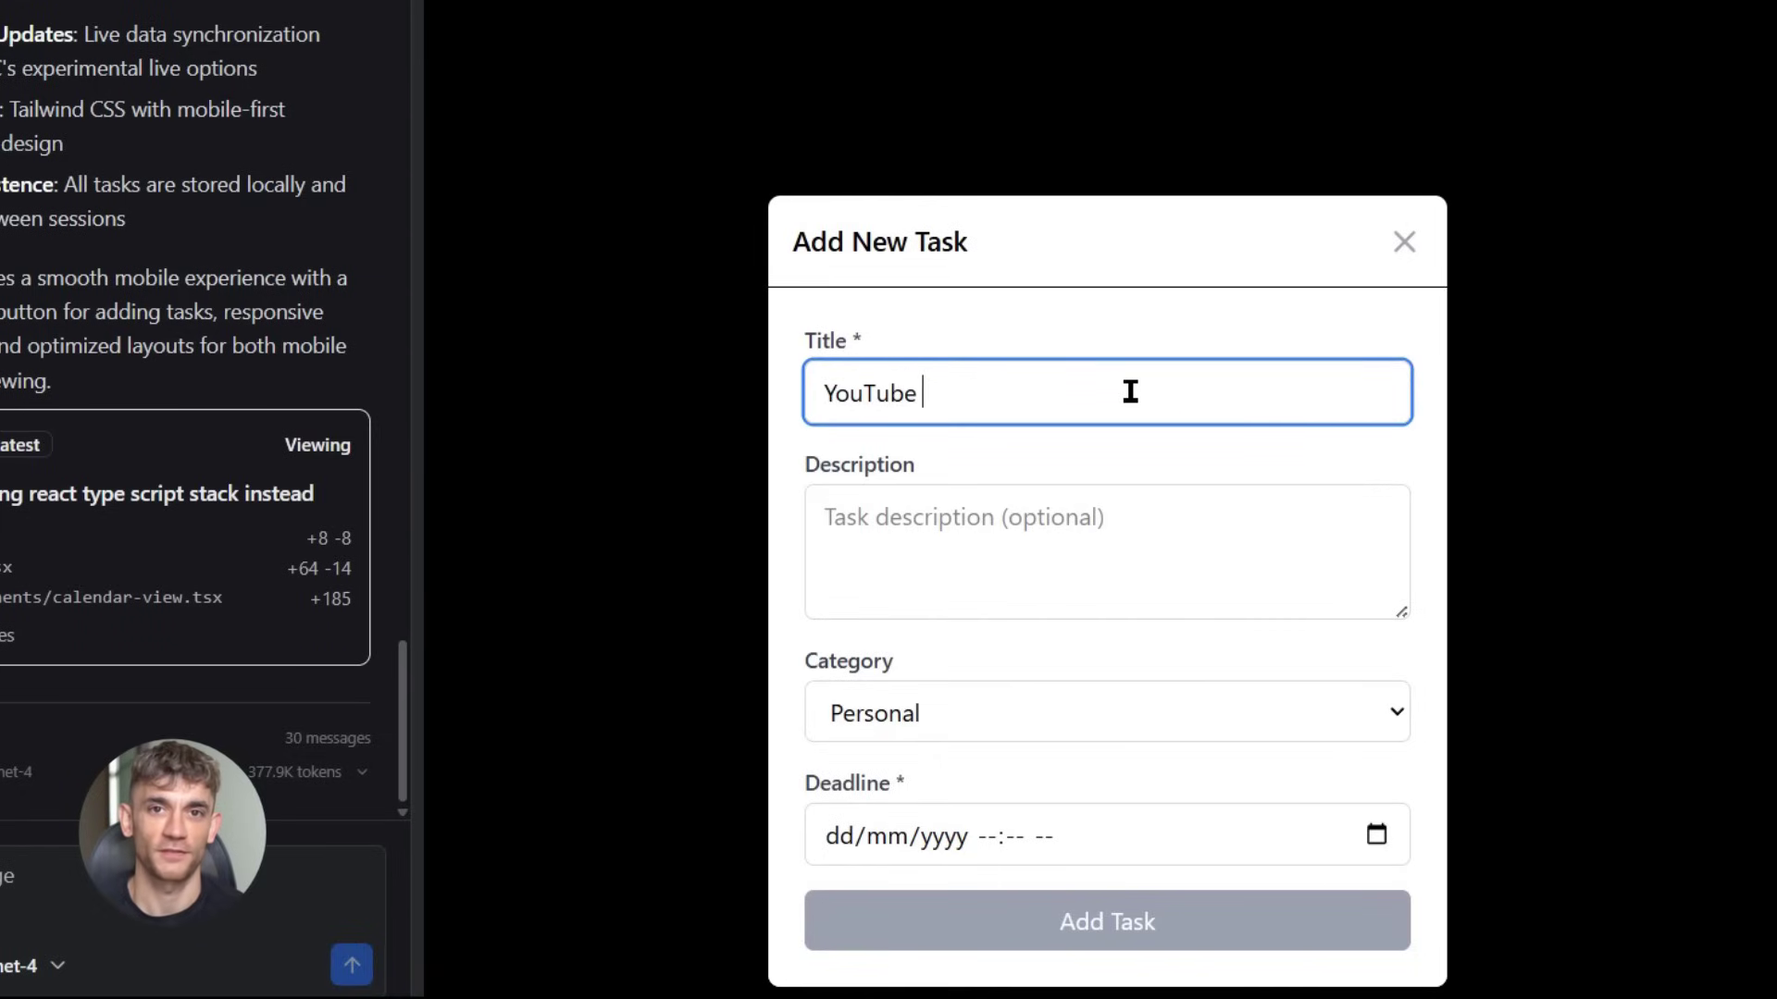
text(Video Editing)
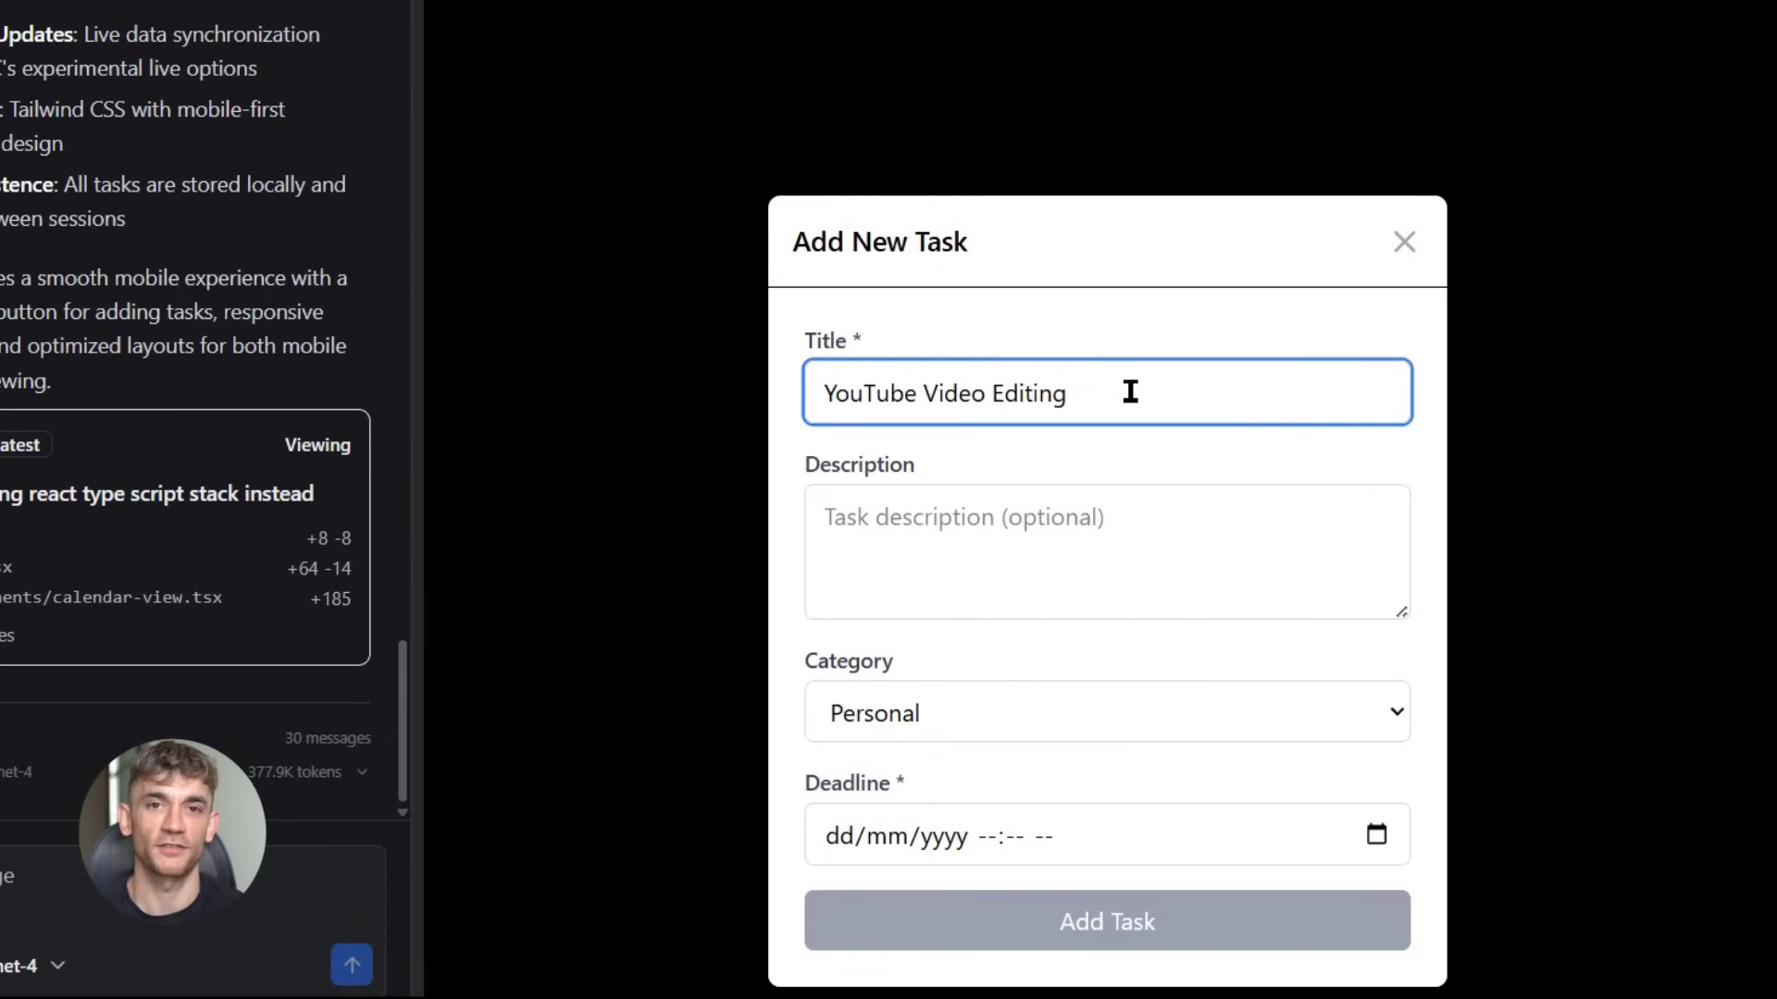
click(1107, 552)
click(949, 711)
click(1003, 807)
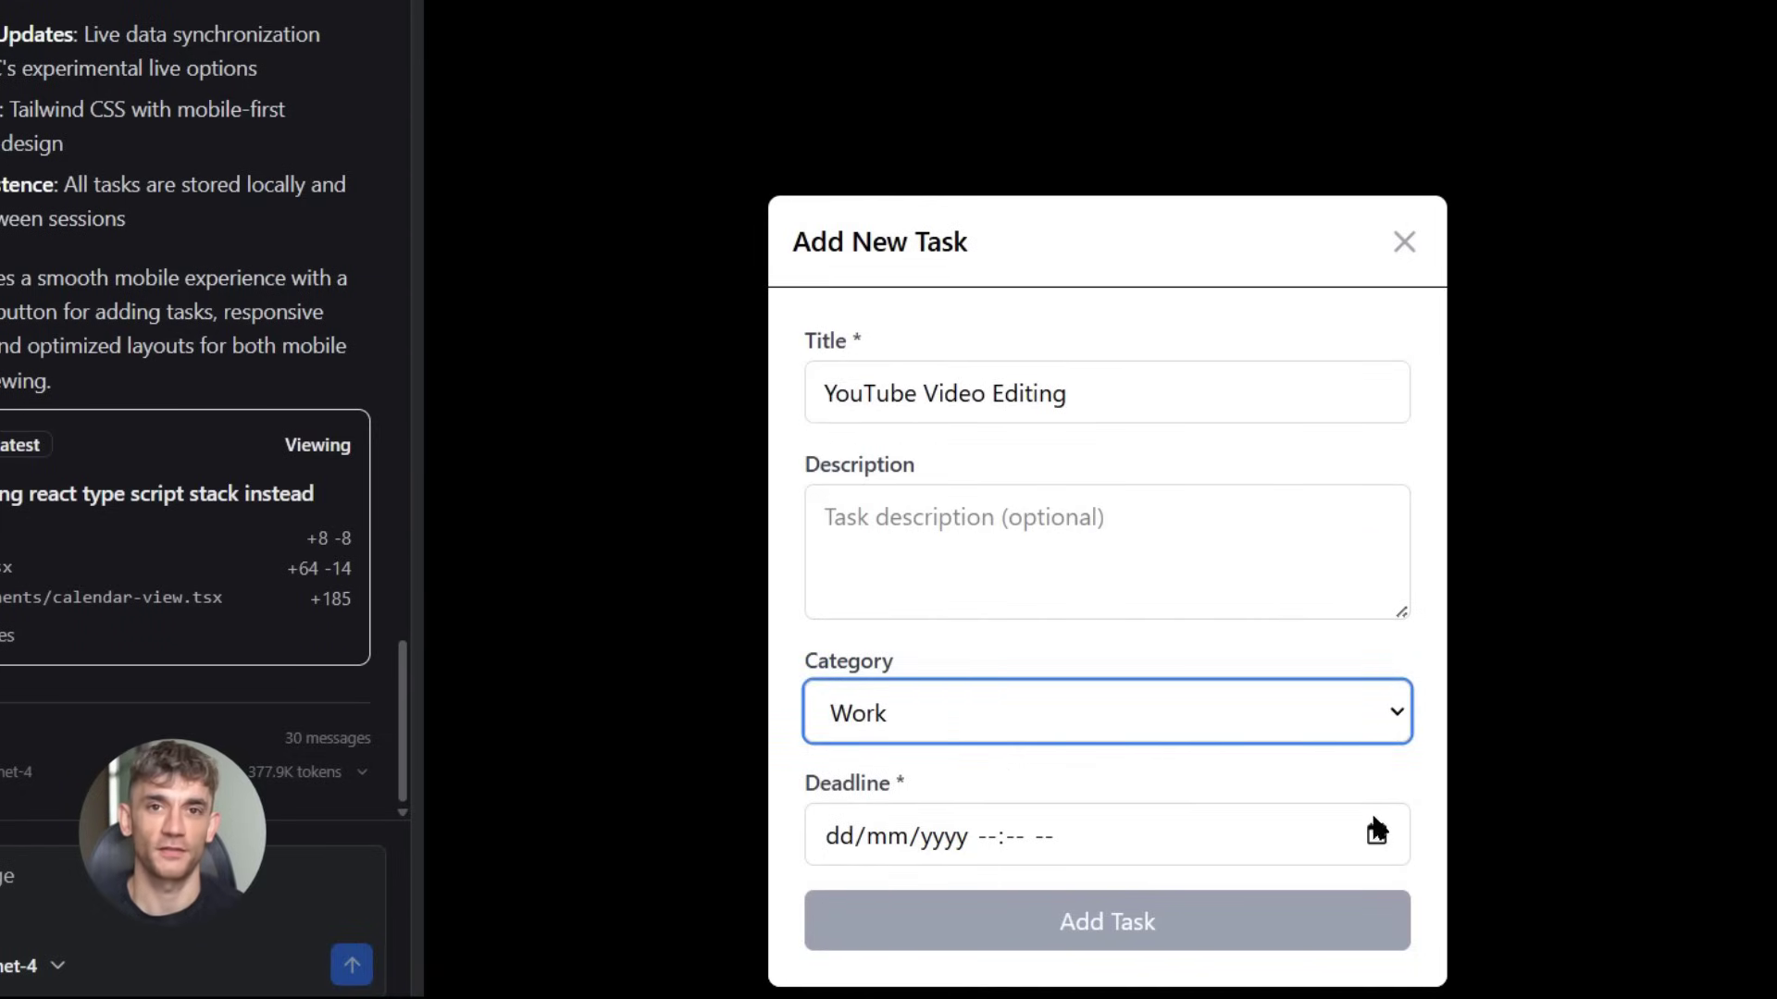
click(883, 812)
text(15/)
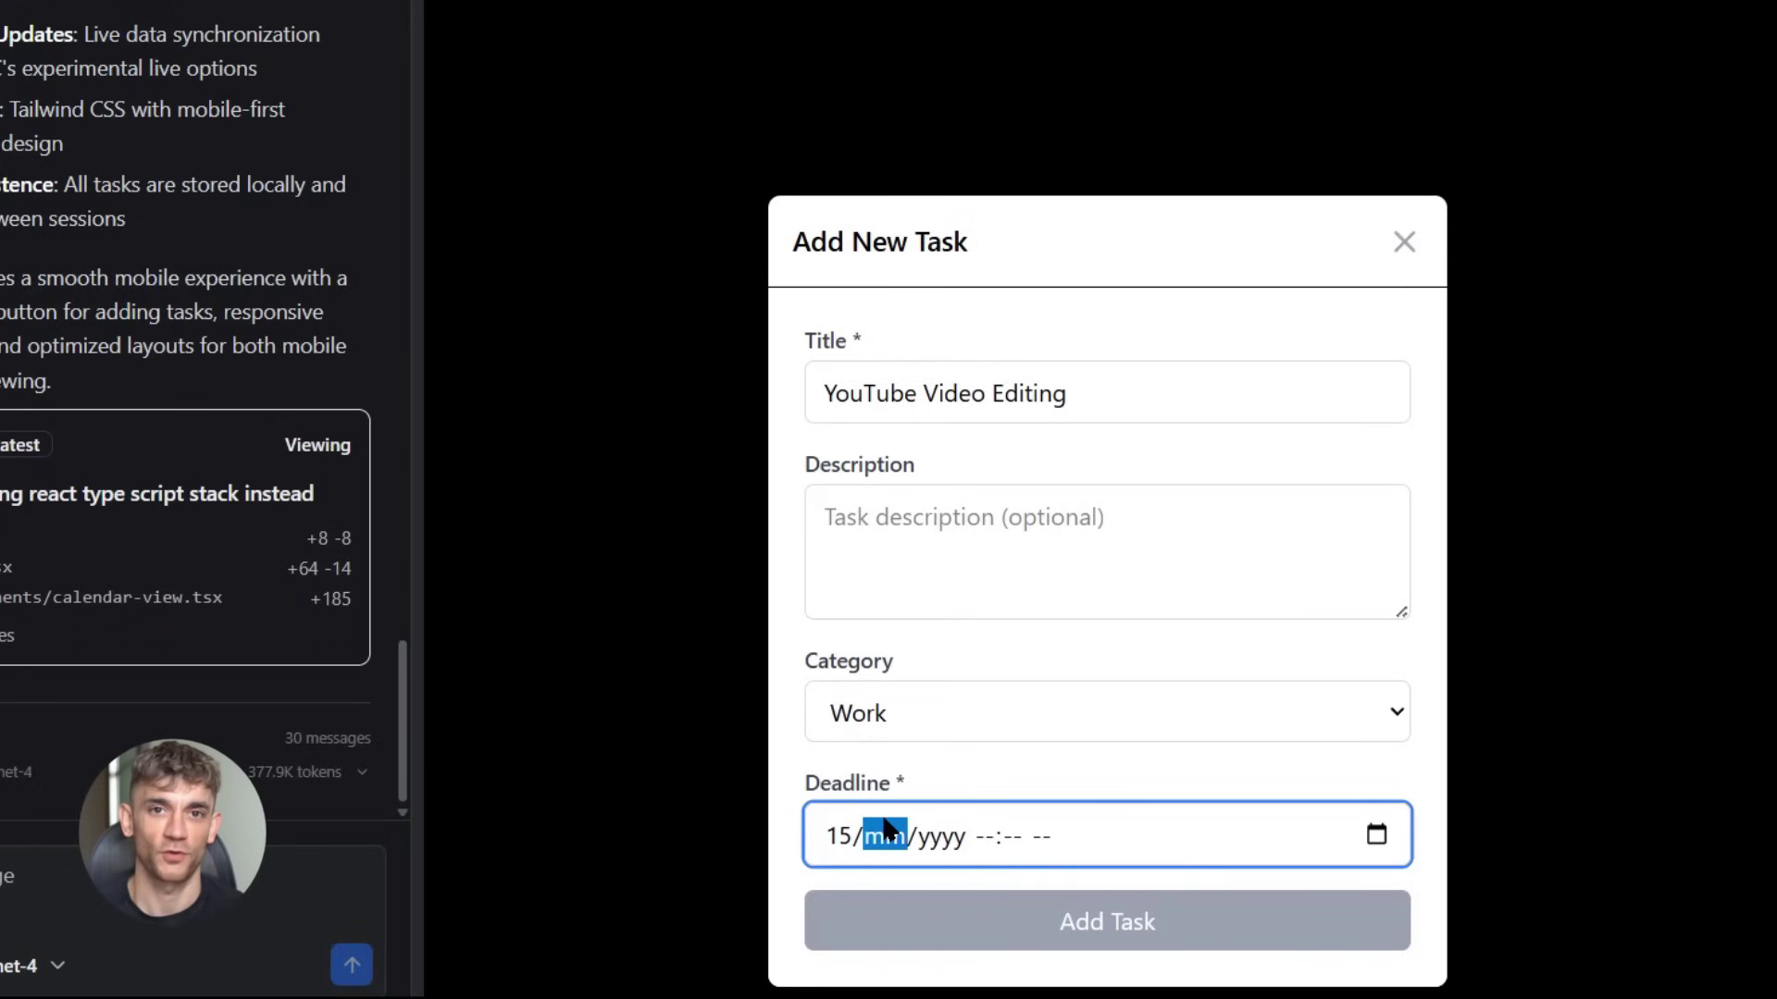
text(09/0002)
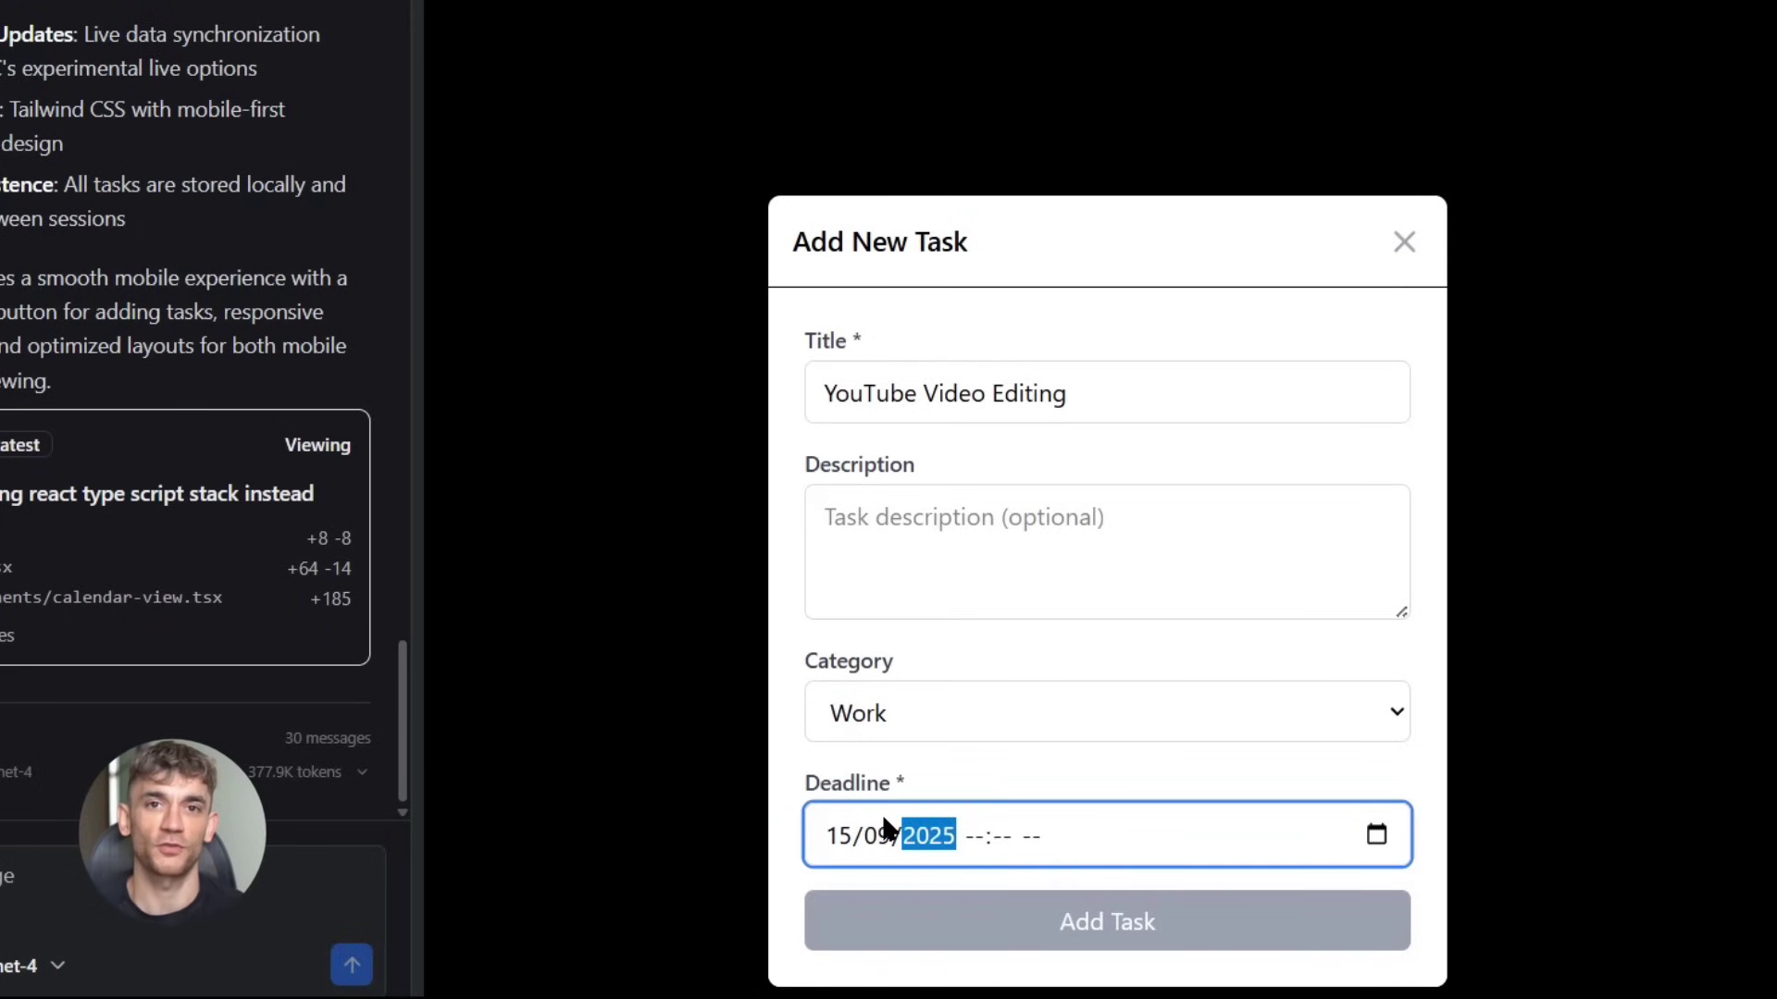
Set the deadline time to 05:12 PM, add the task, and show it in Calendar View.
click(1240, 690)
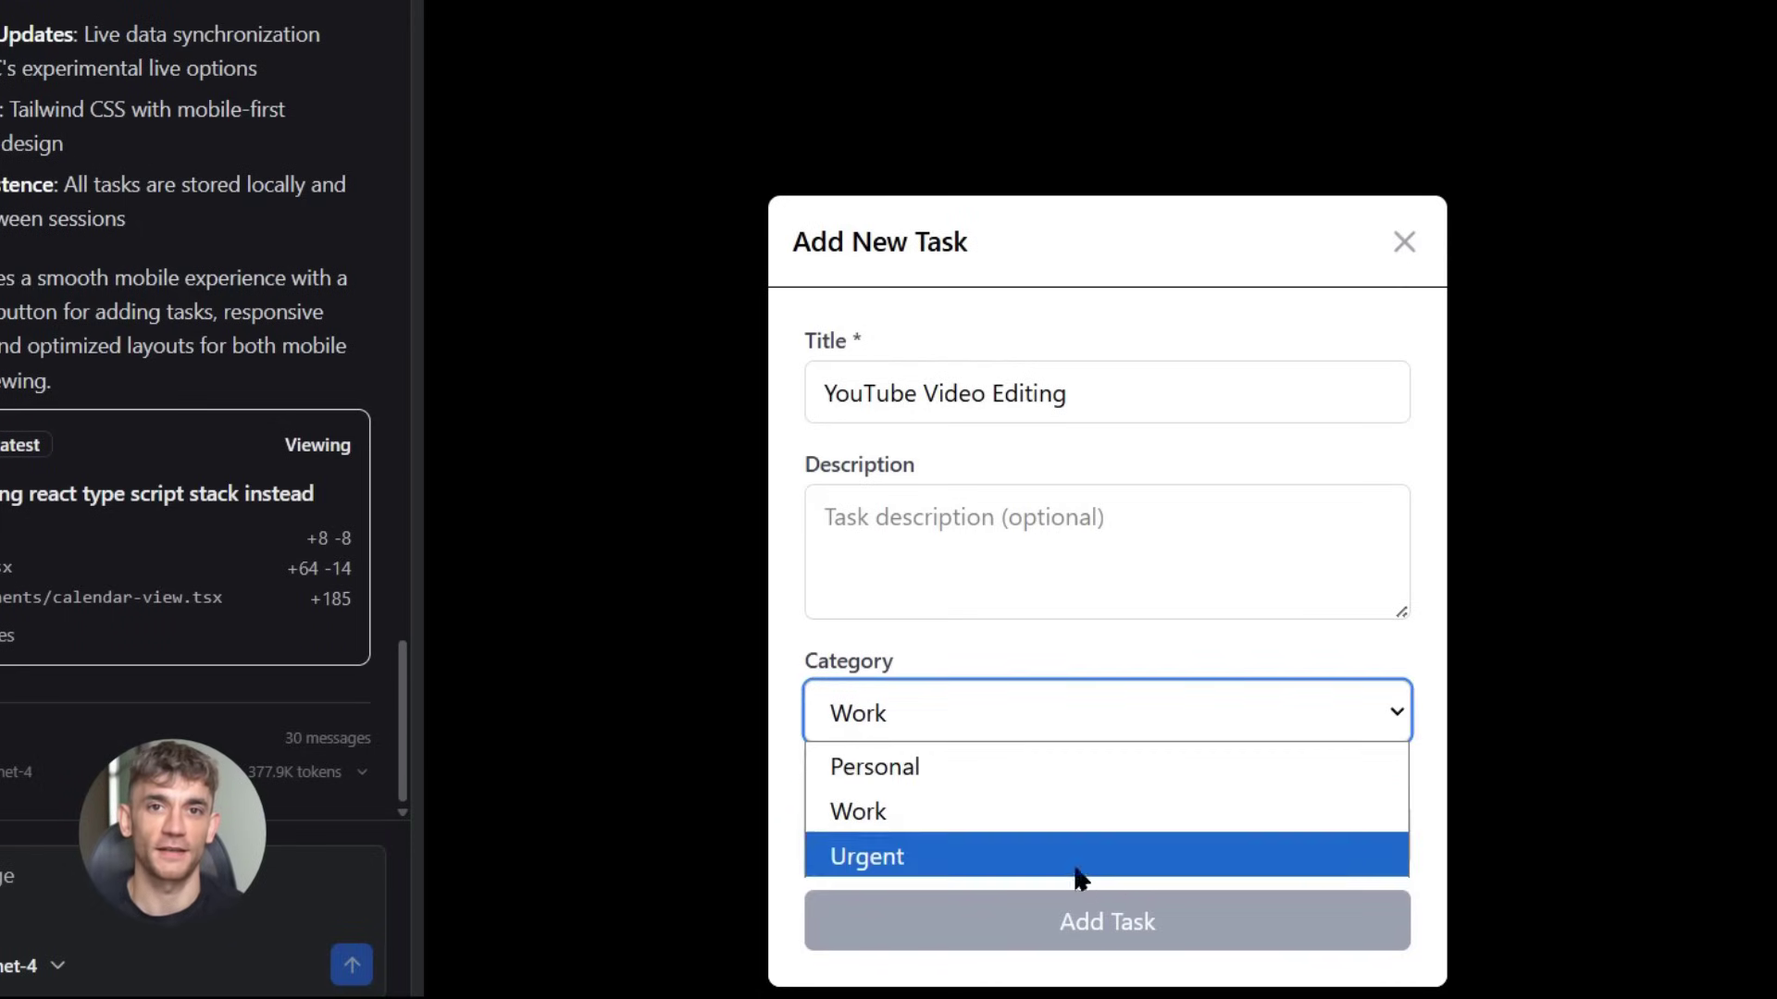
key(shift+Tab)
click(967, 838)
text(0512p)
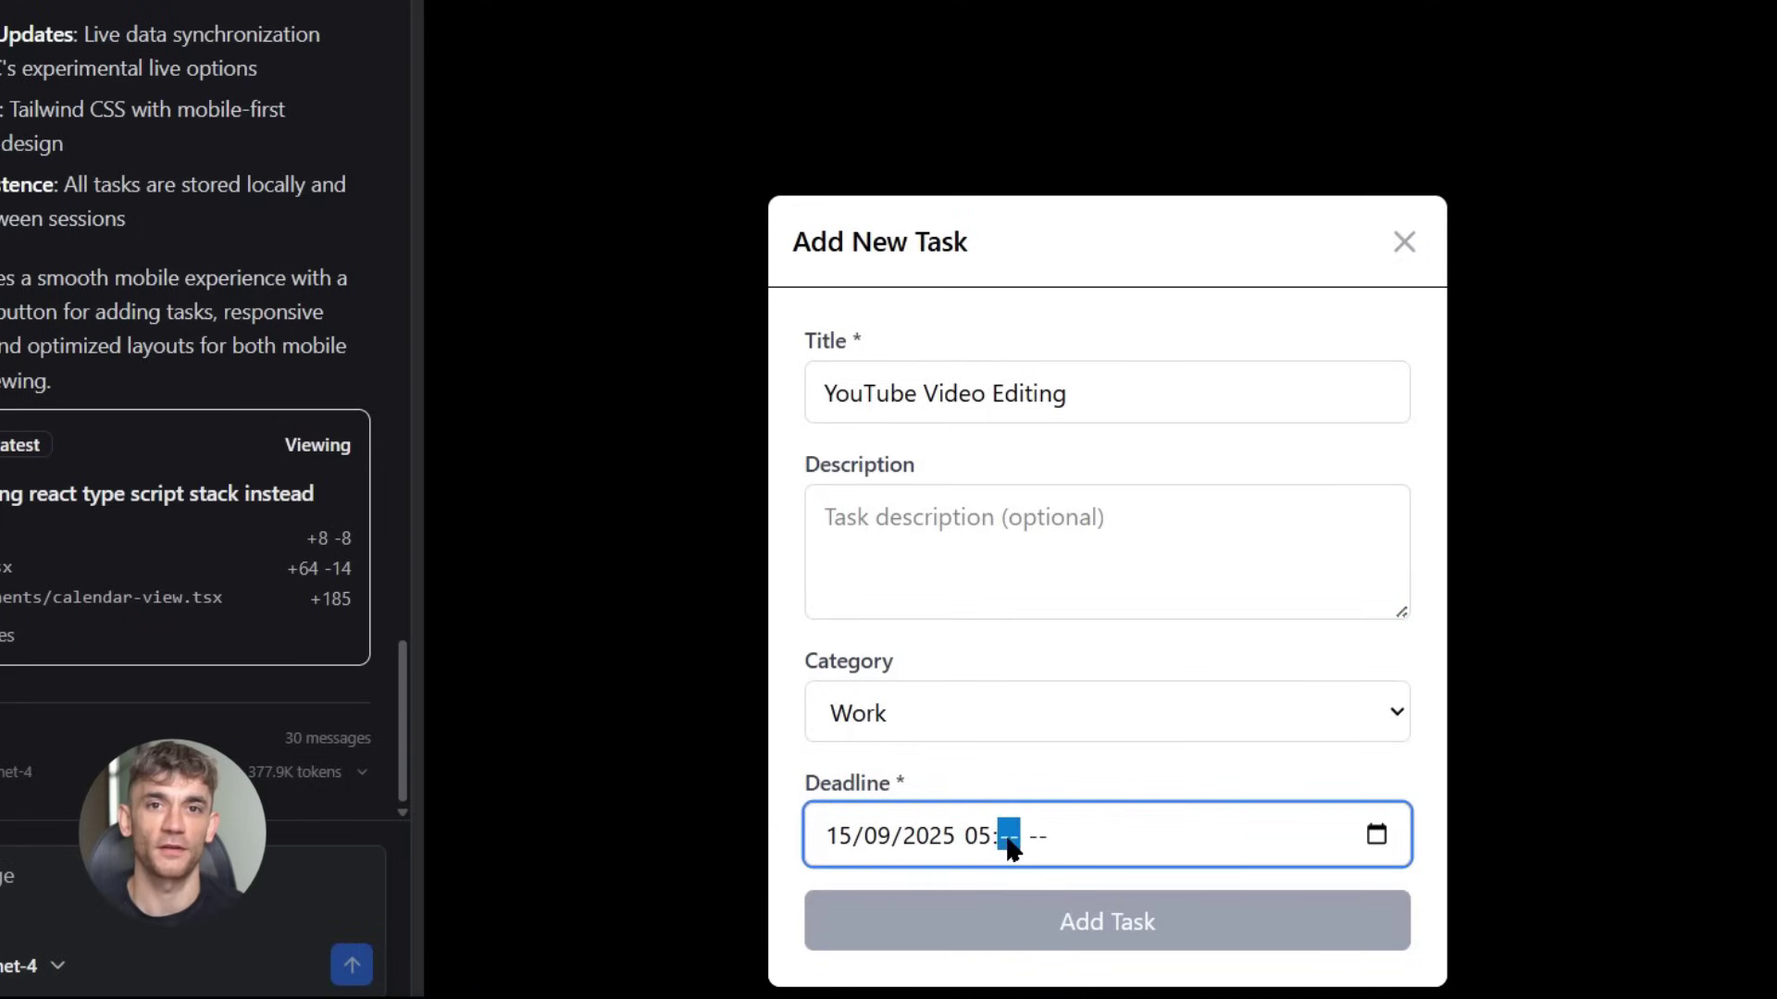
click(1043, 933)
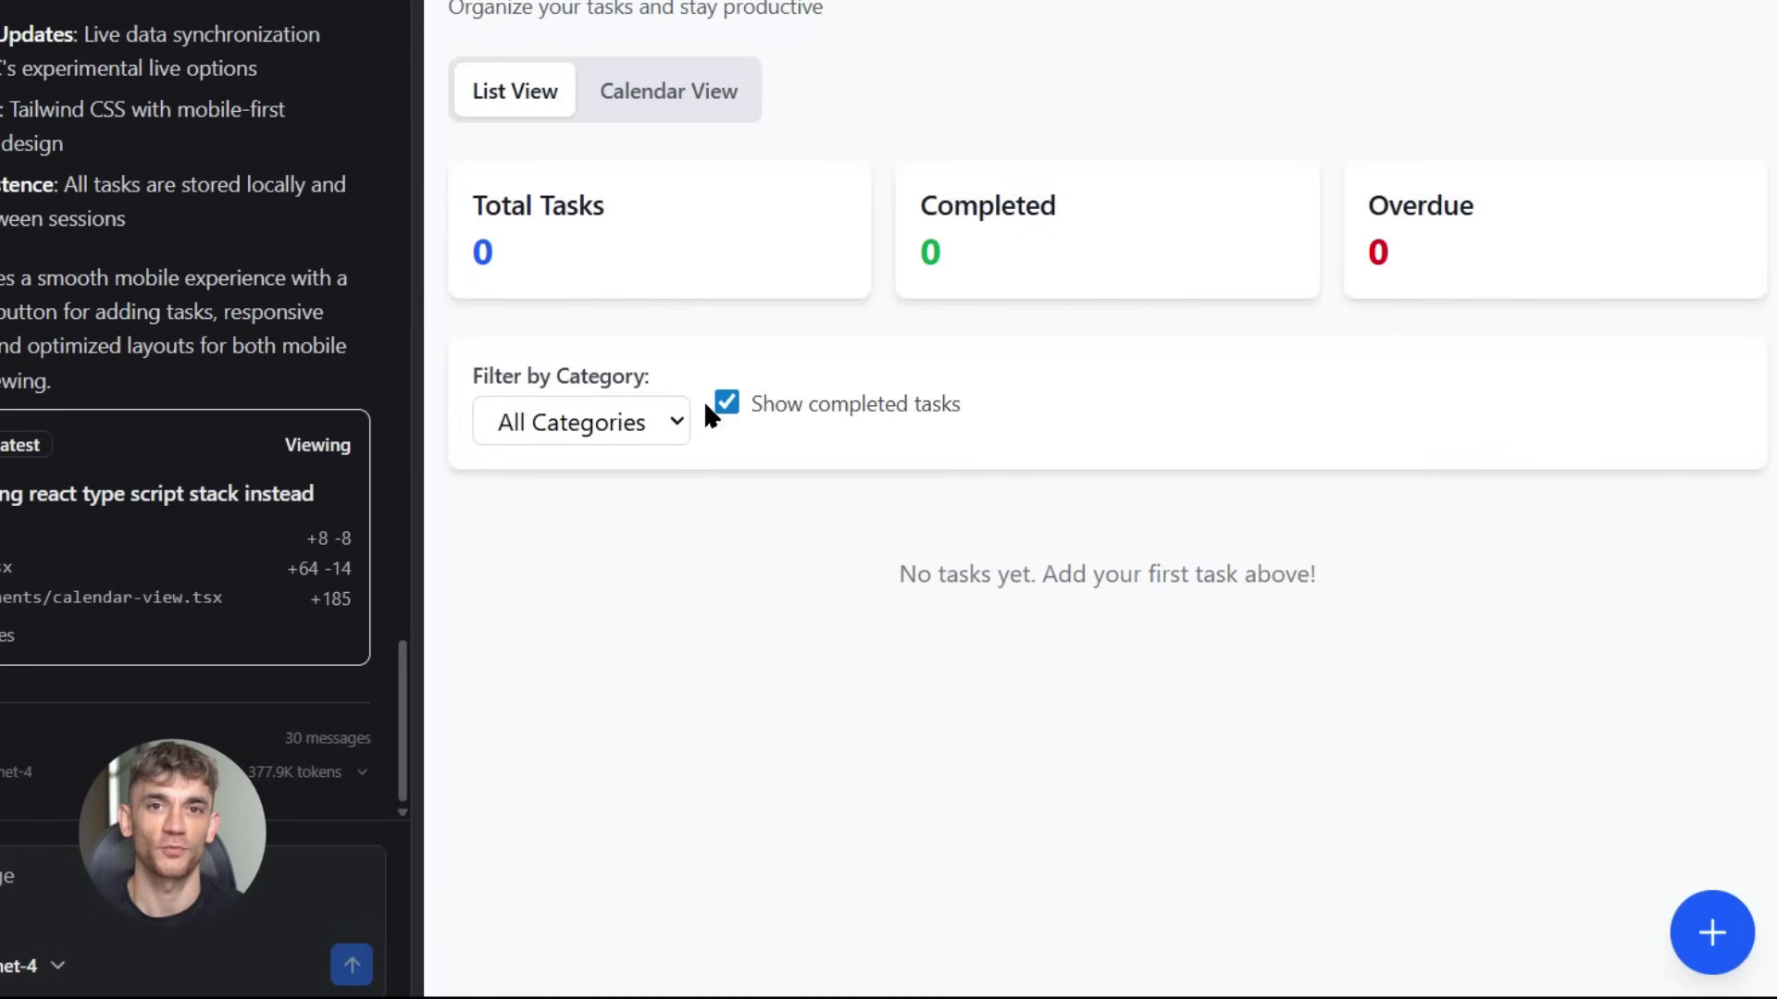
click(751, 89)
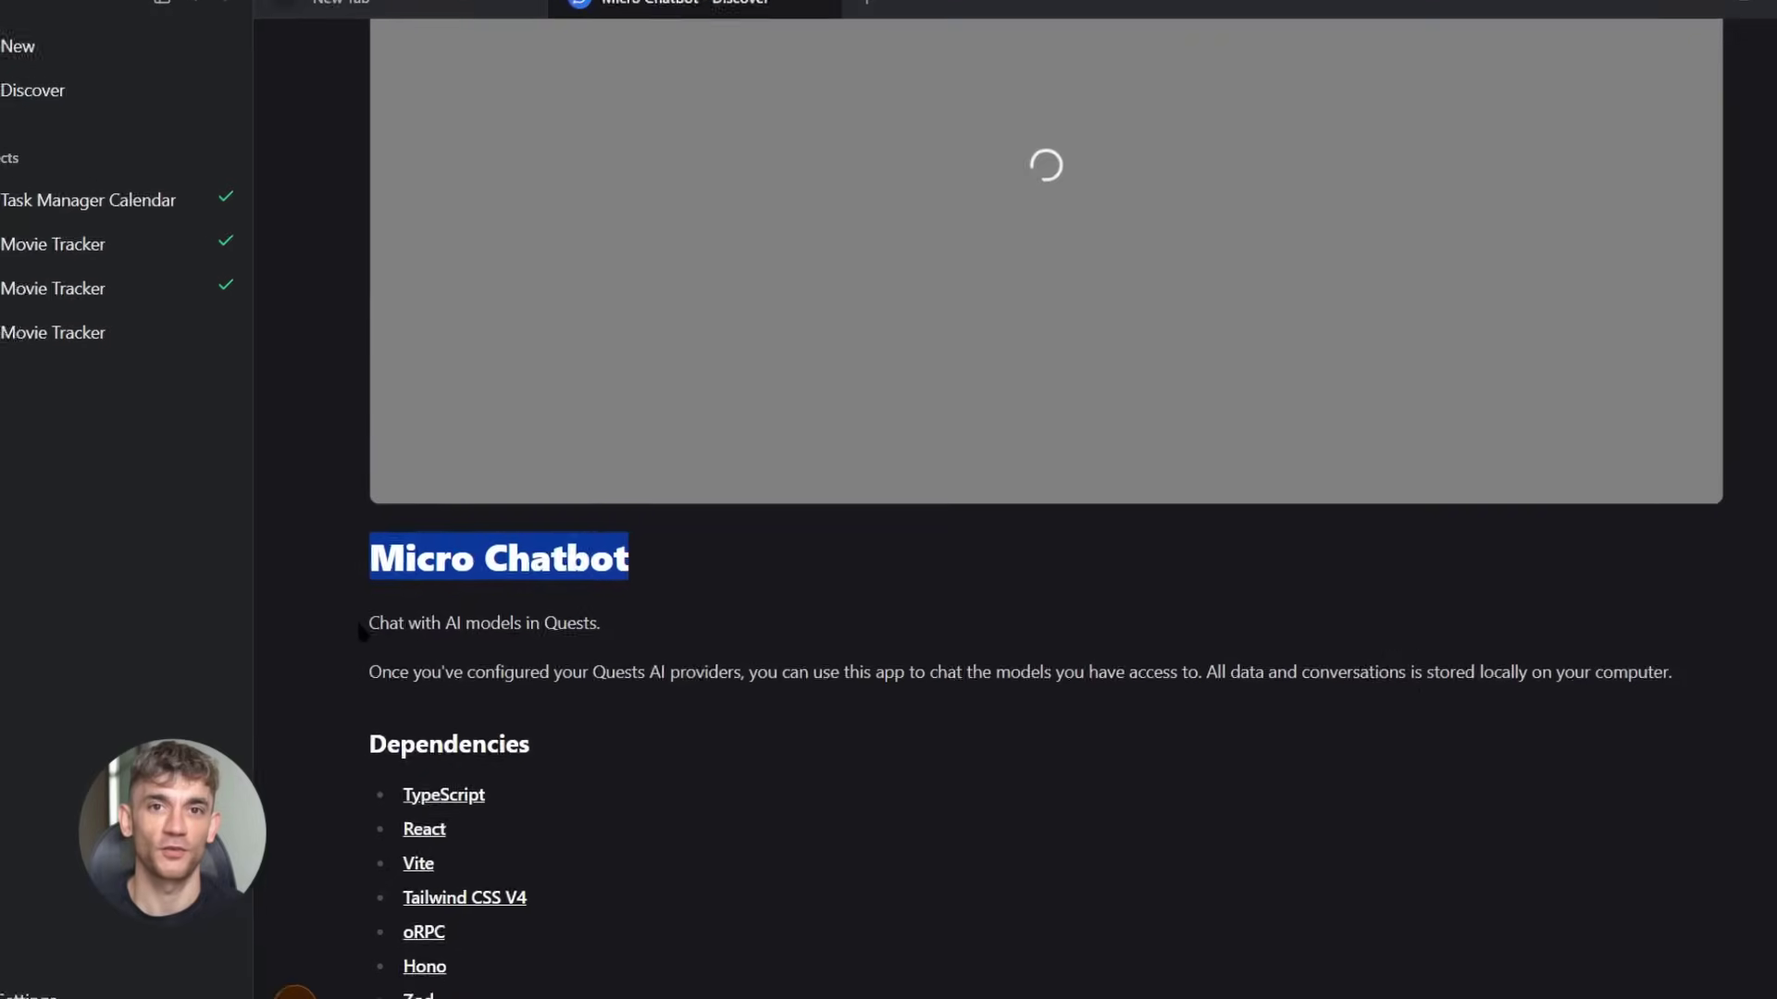
Highlight then clear the Micro Chatbot title and AI-provider paragraph, and scroll back to the preview.
drag(397, 615, 628, 614)
drag(396, 663, 1166, 685)
drag(1584, 680, 1643, 669)
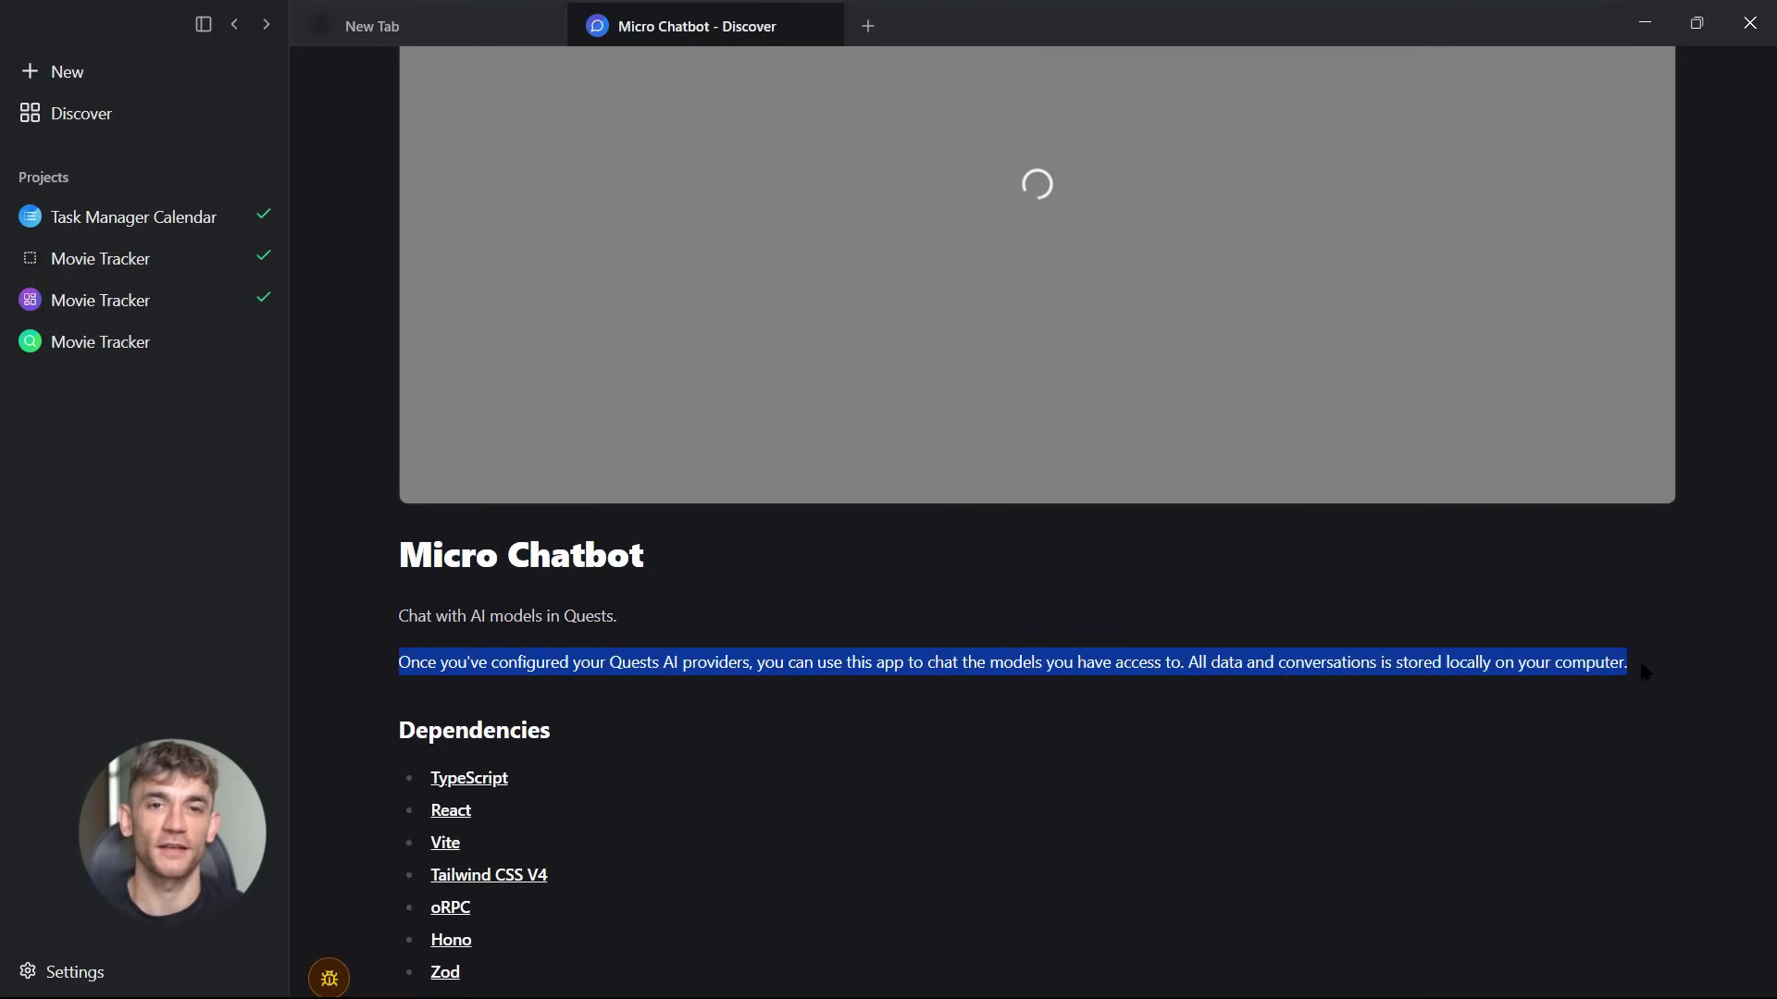
click(1645, 662)
scroll(1742, 676, up, 5)
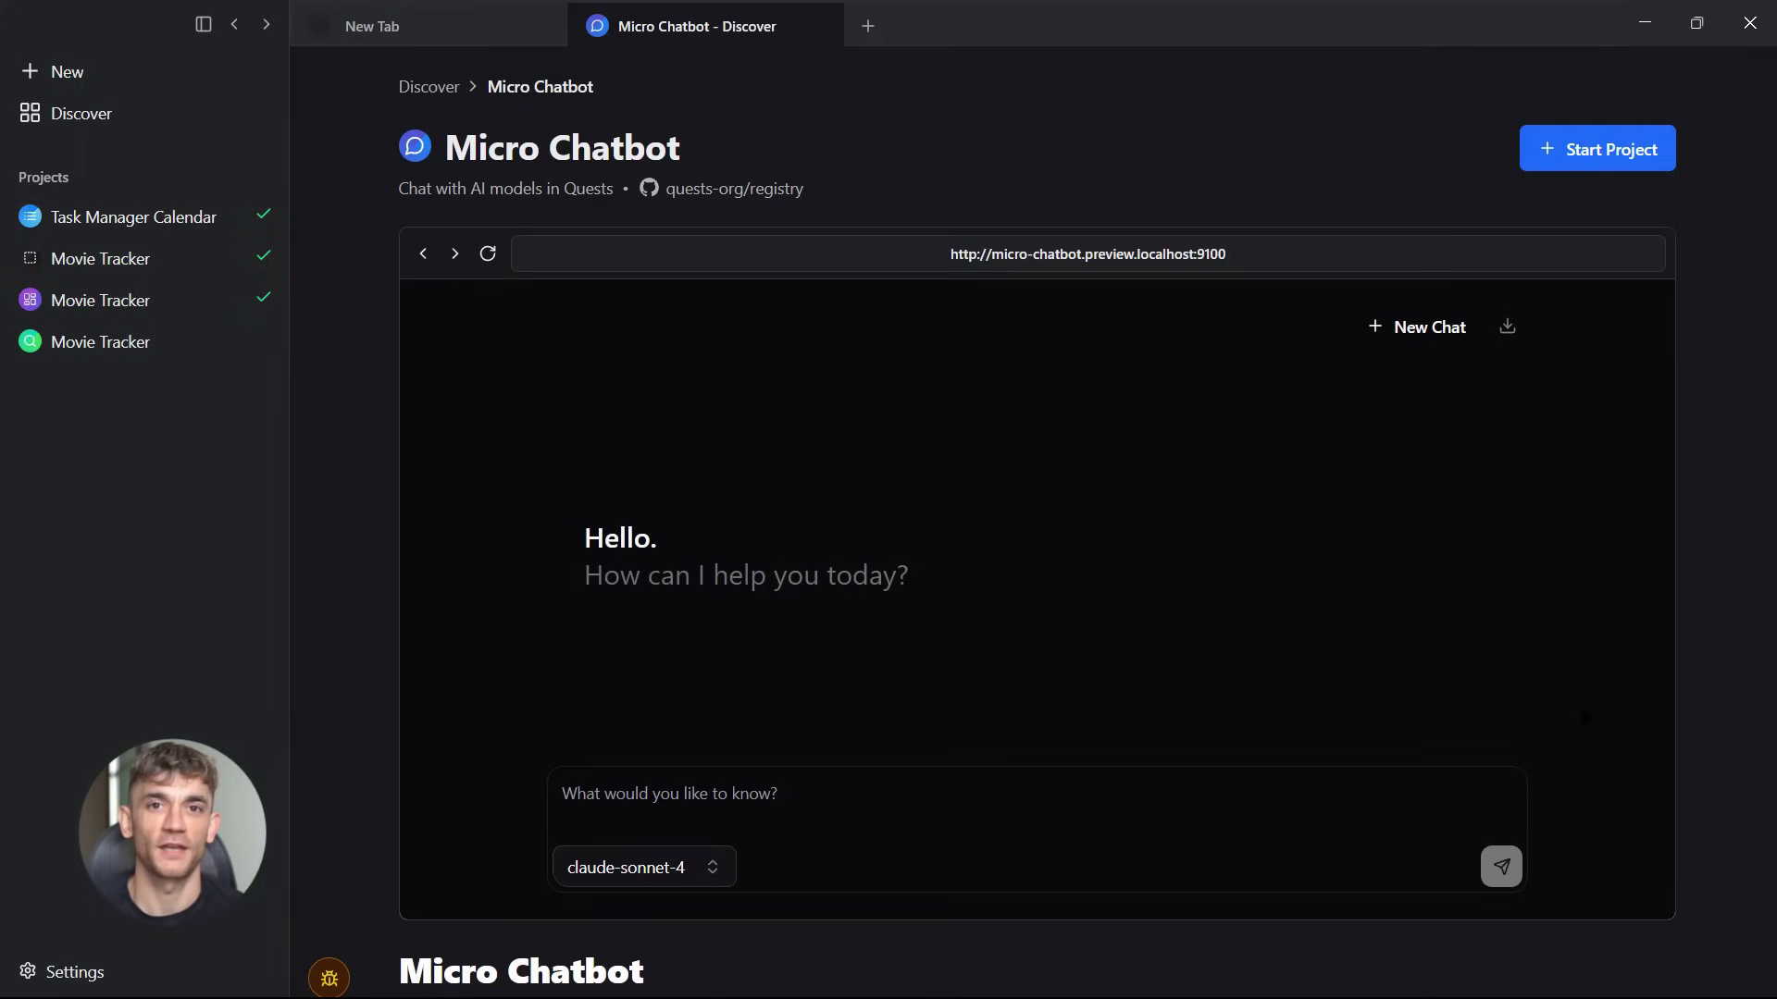
scroll(1585, 715, down, 3)
scroll(750, 656, up, 3)
Search the model list for 'deepseek v3.1' and switch the chatbot to deepseek-chat-v3.1:free.
click(713, 866)
click(714, 865)
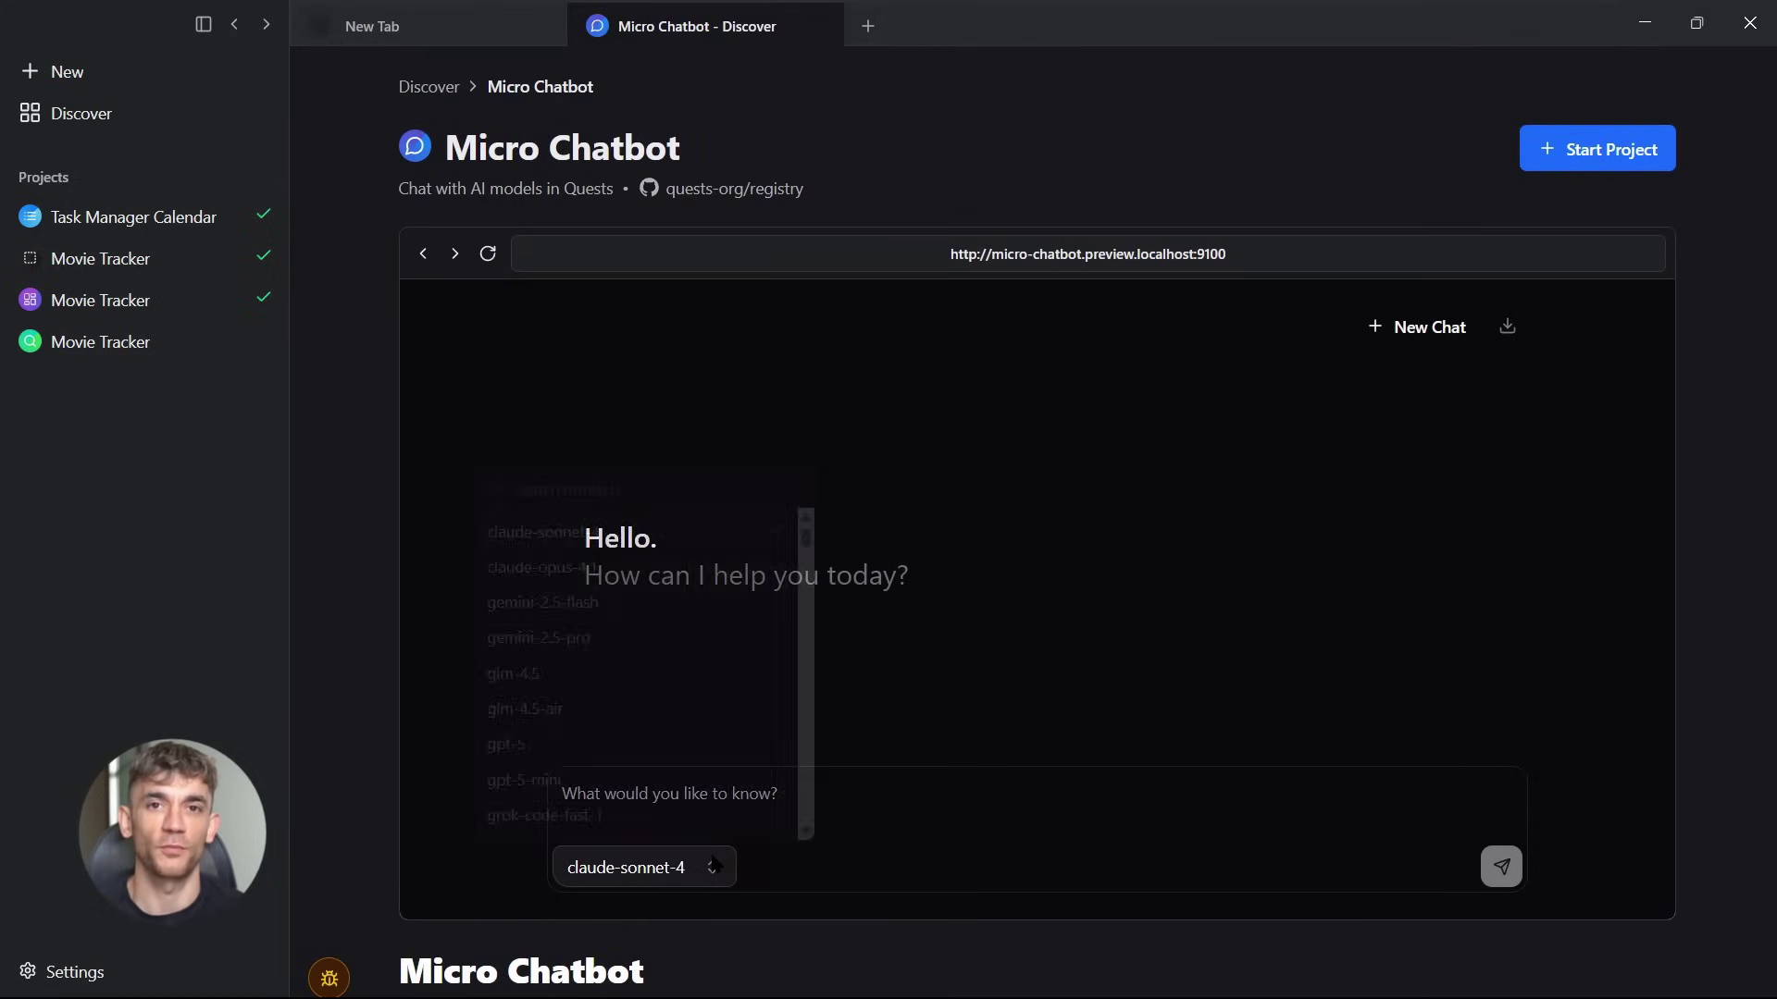
click(715, 859)
scroll(593, 518, down, 5)
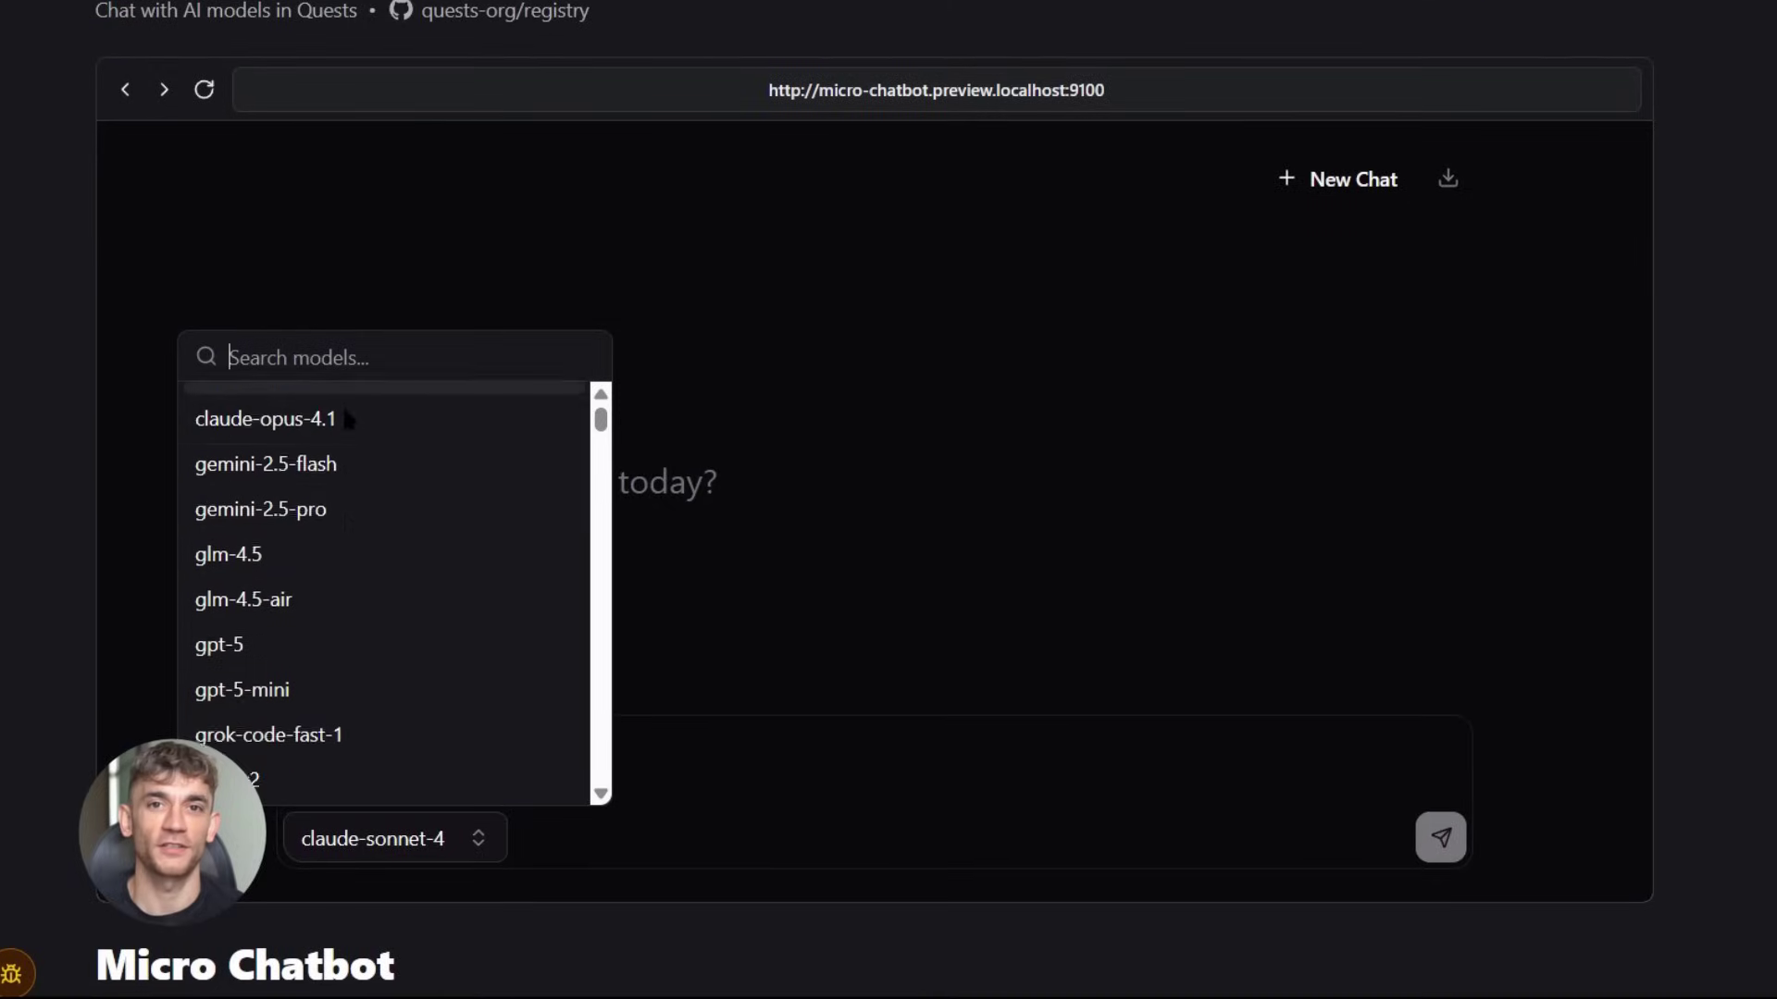
scroll(344, 415, down, 5)
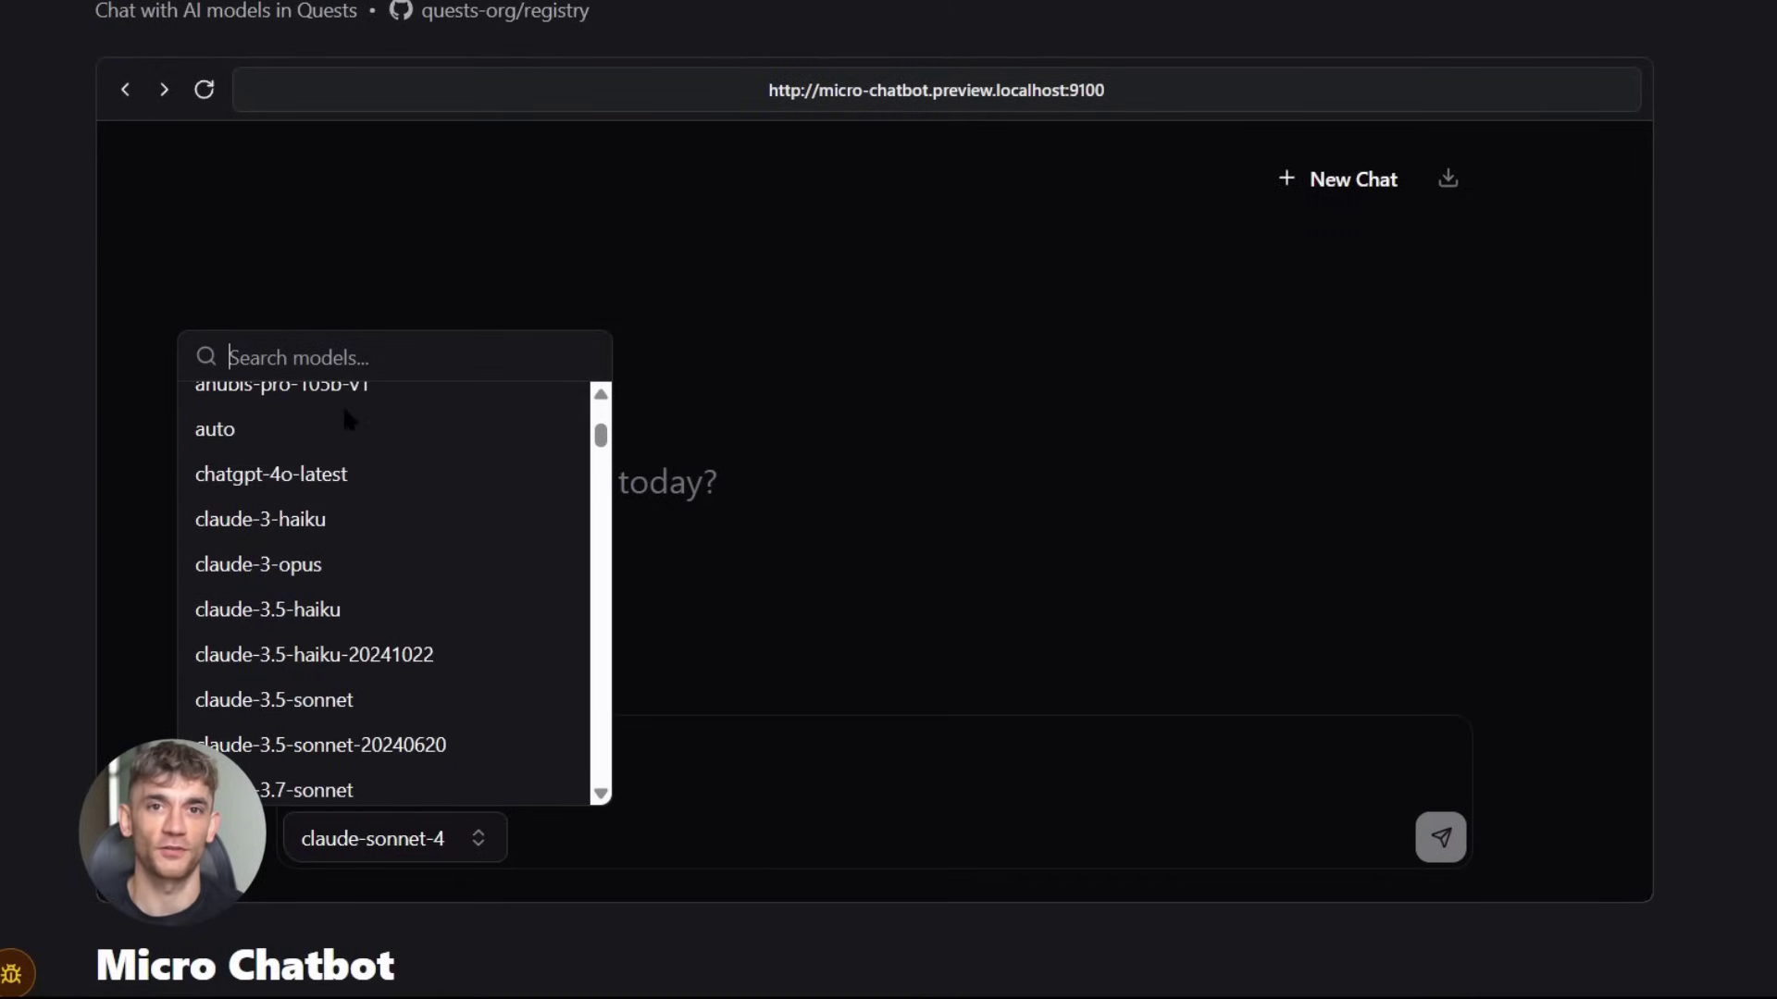
scroll(296, 654, down, 10)
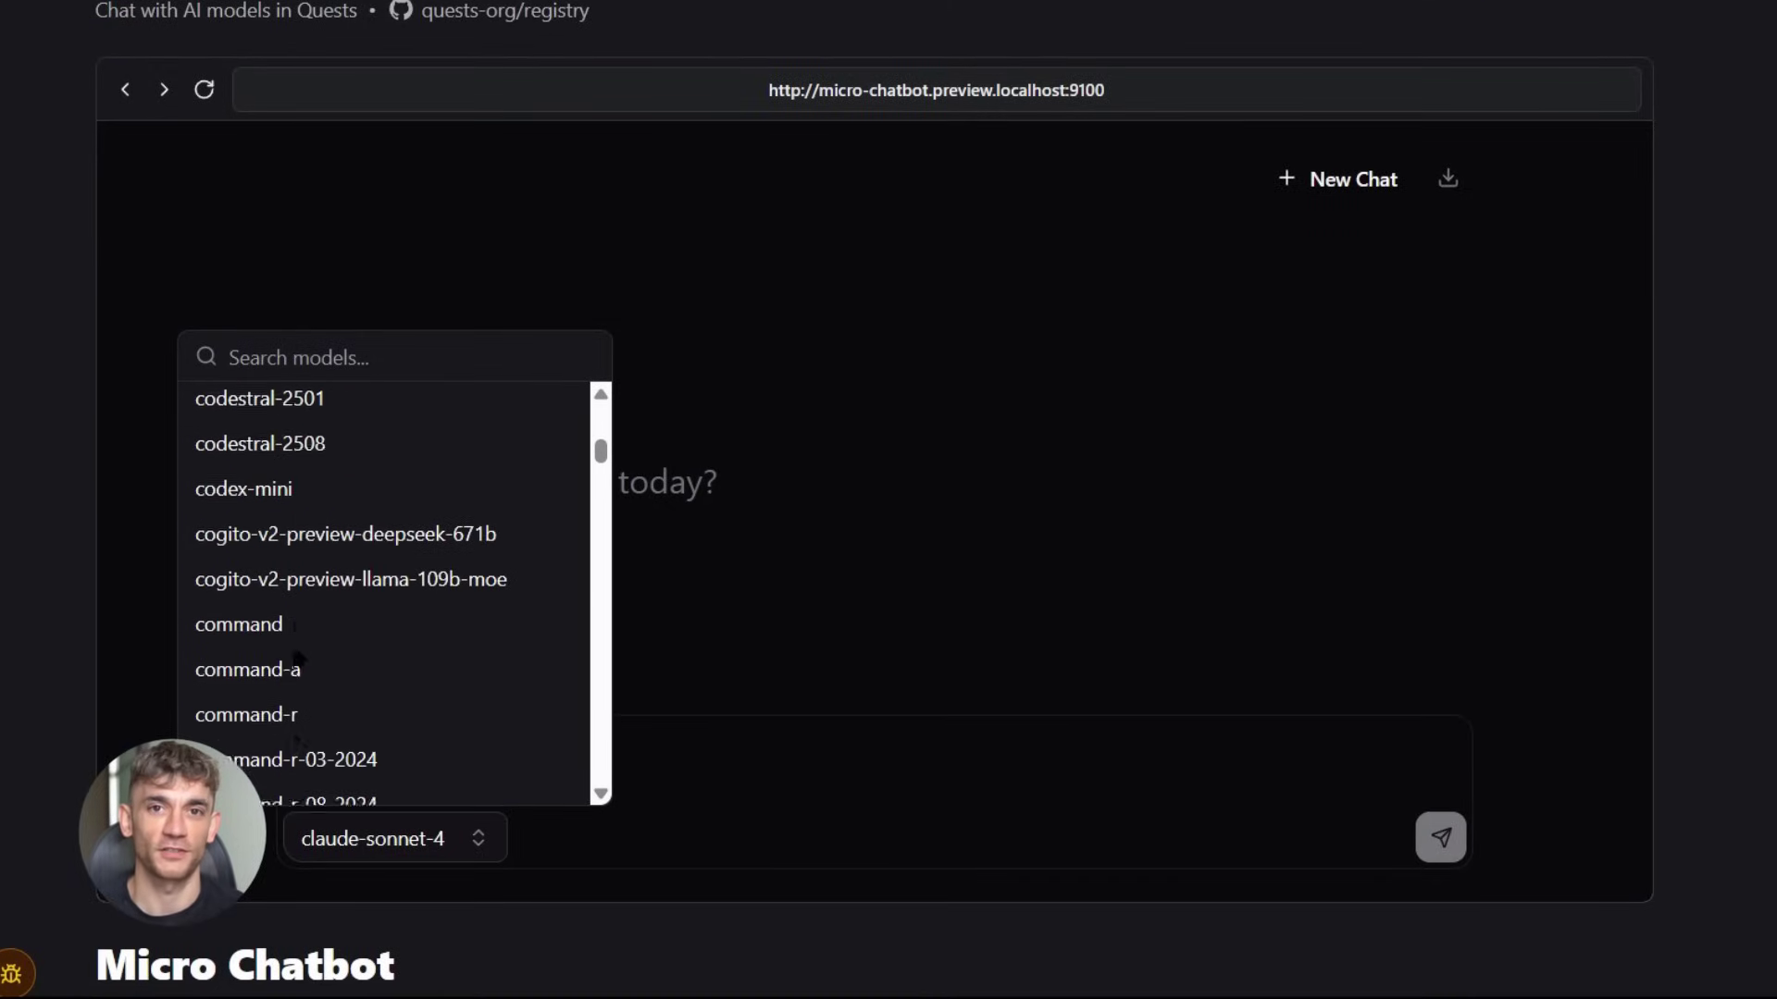
scroll(296, 654, down, 10)
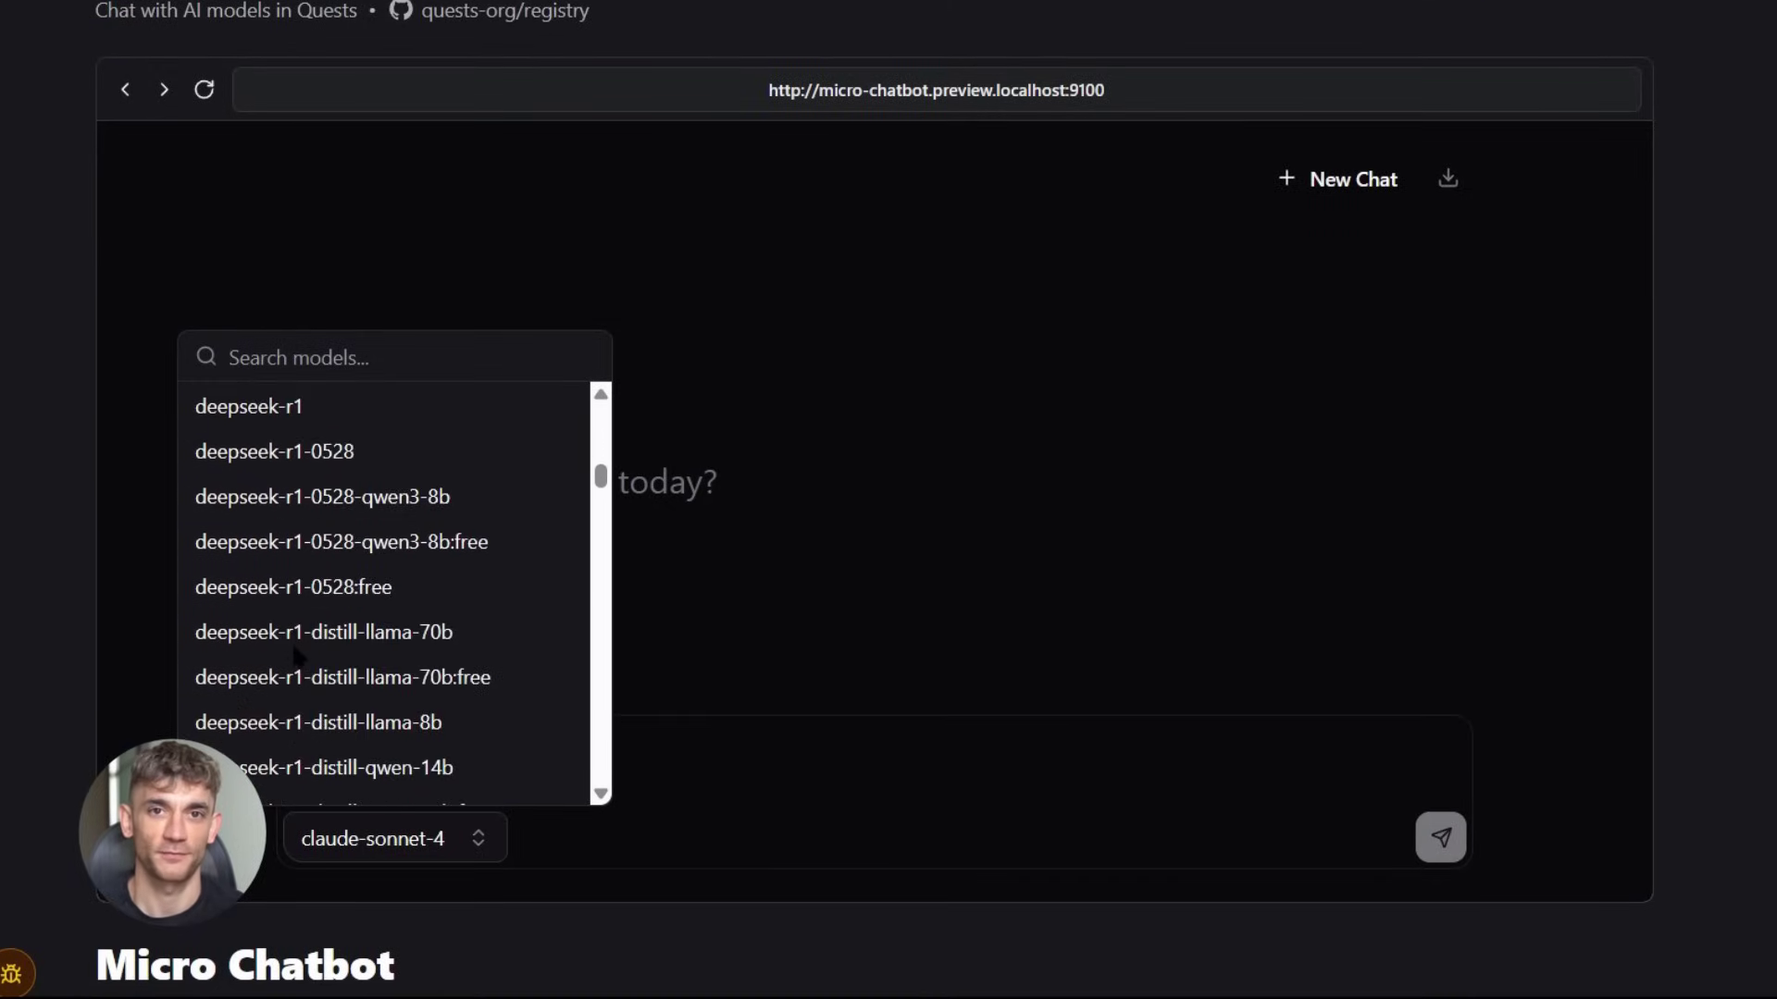
scroll(296, 654, down, 2)
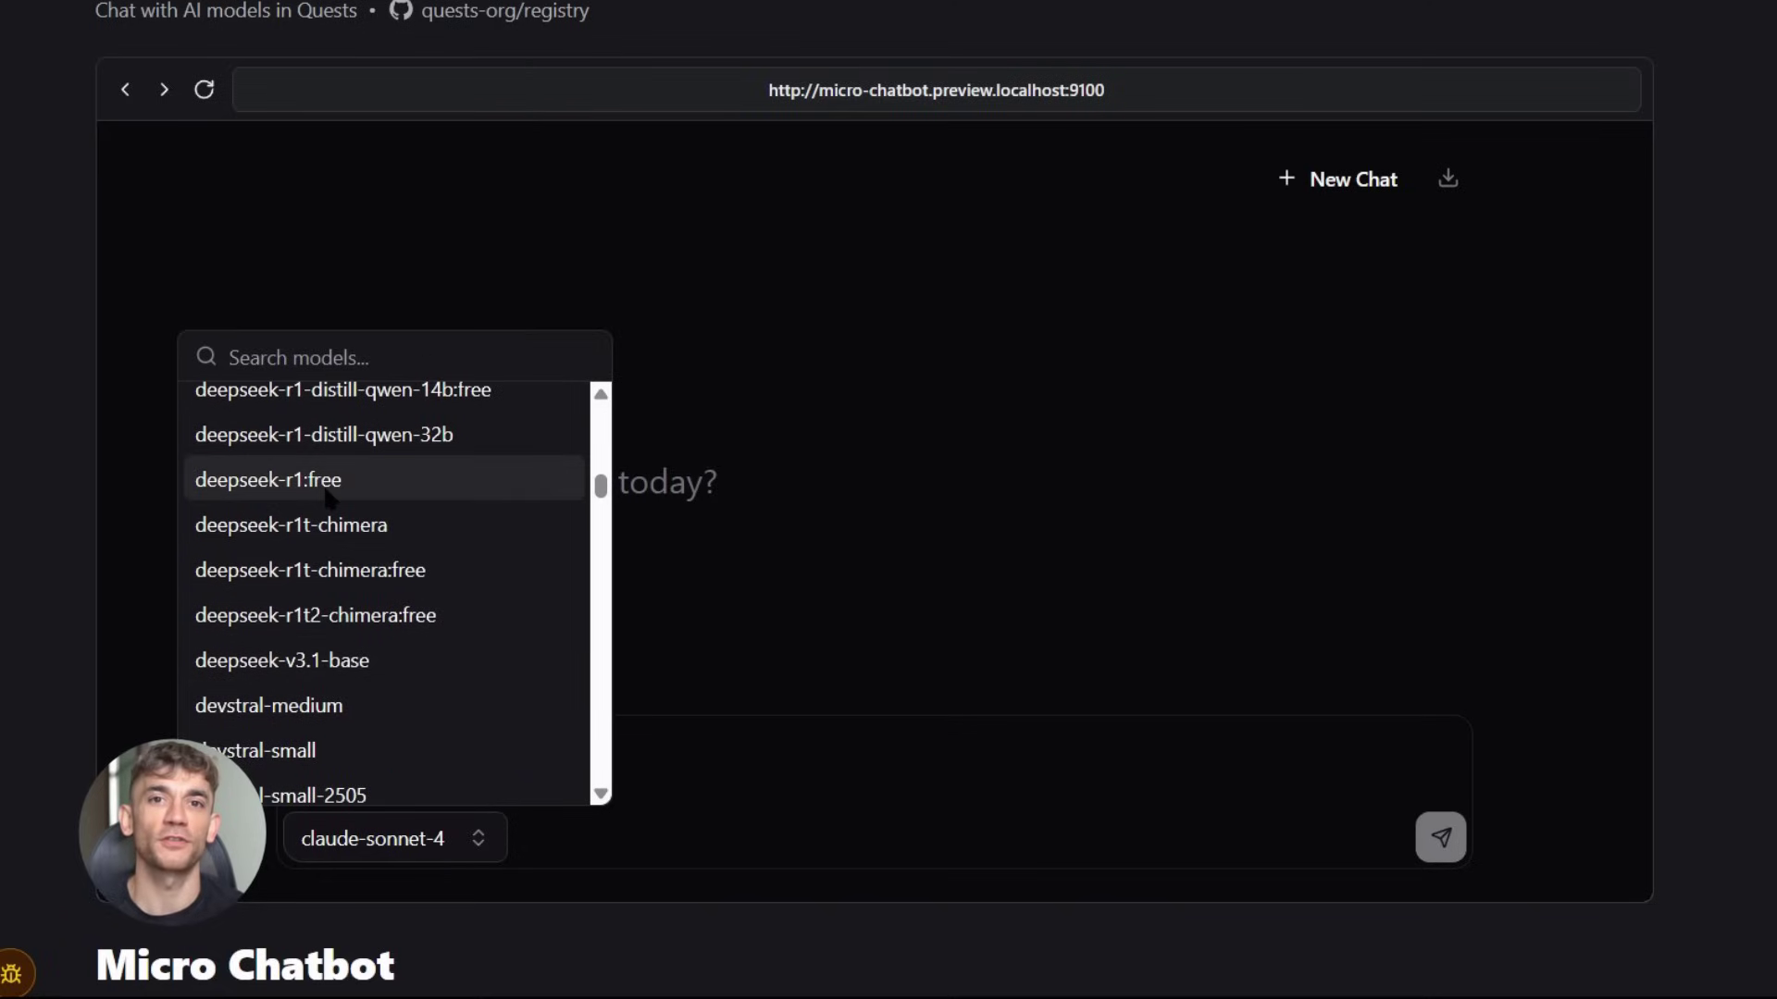
text(dee)
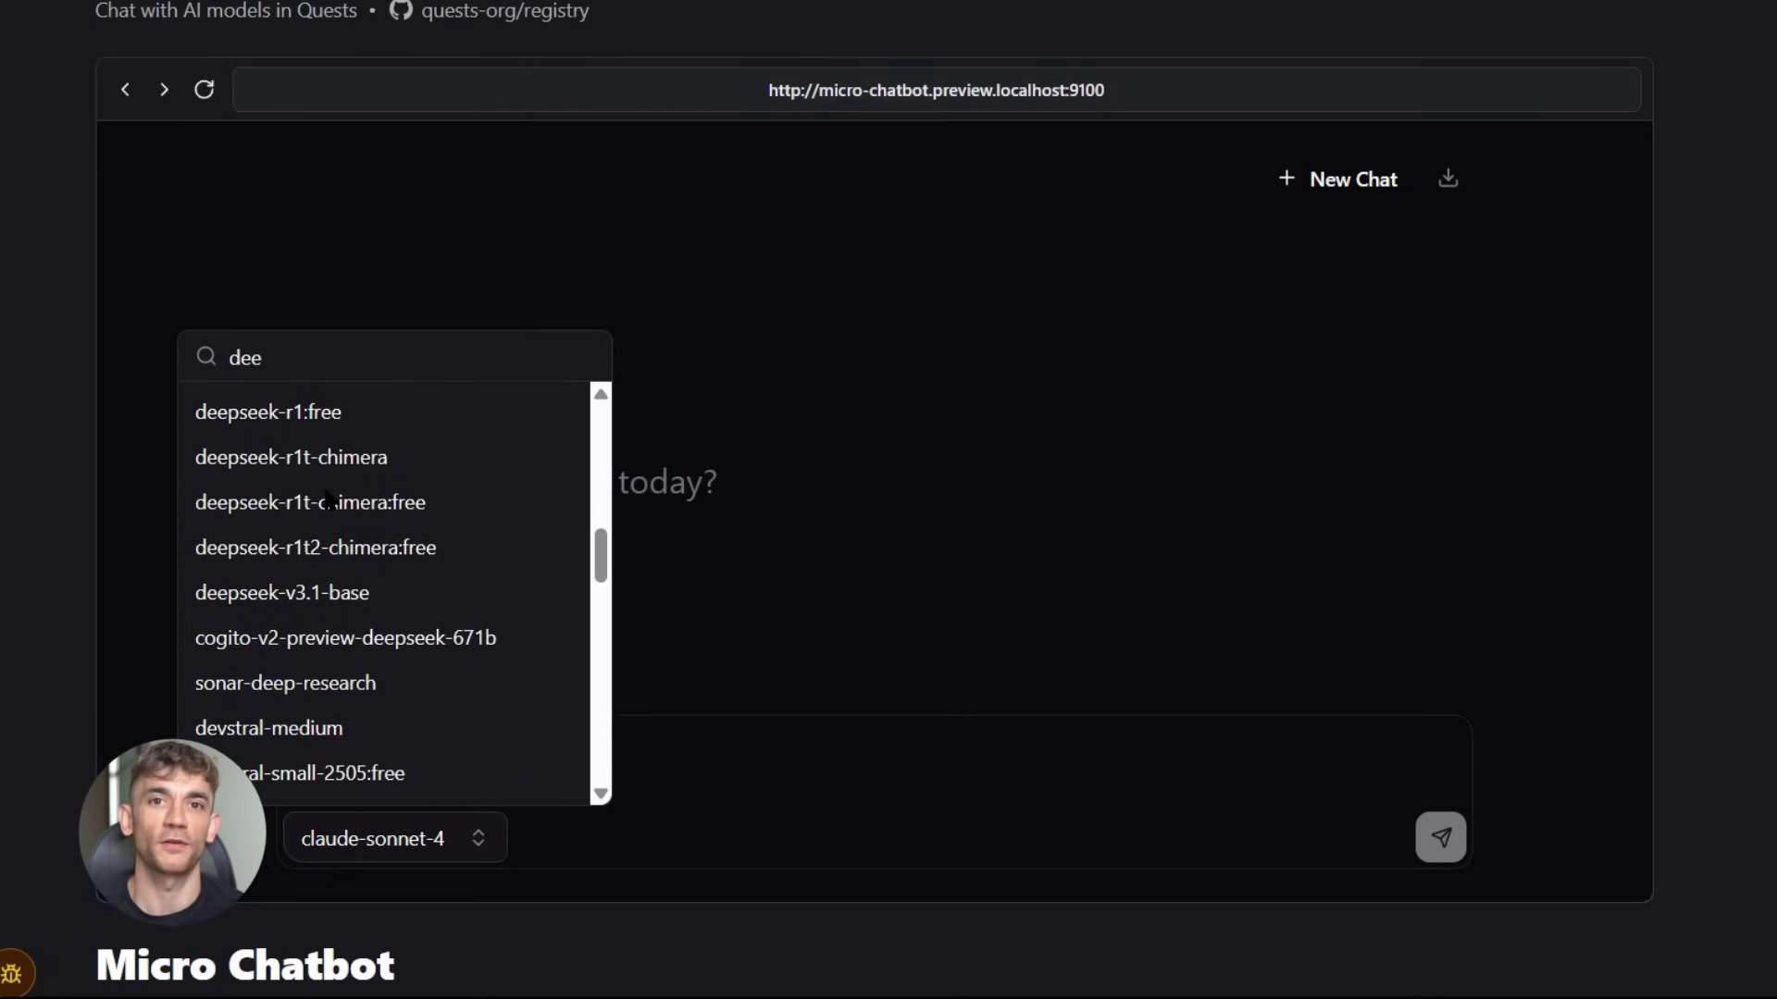
text(pseek v3.1)
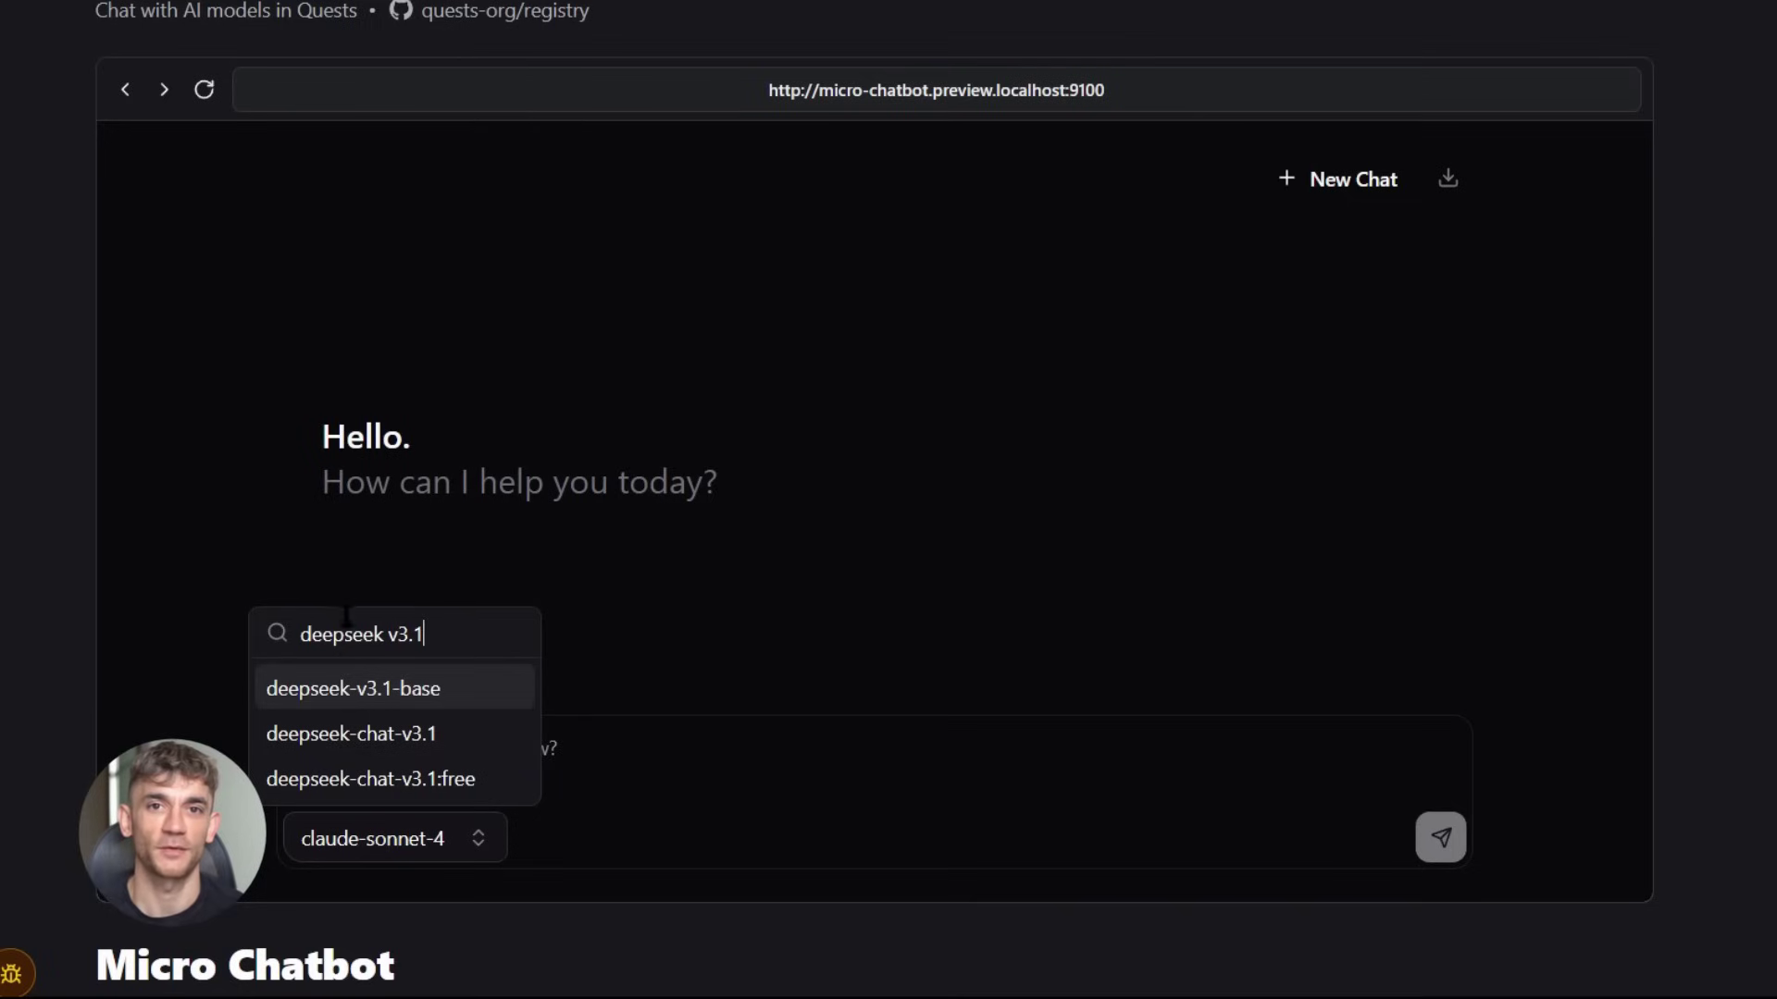
click(479, 778)
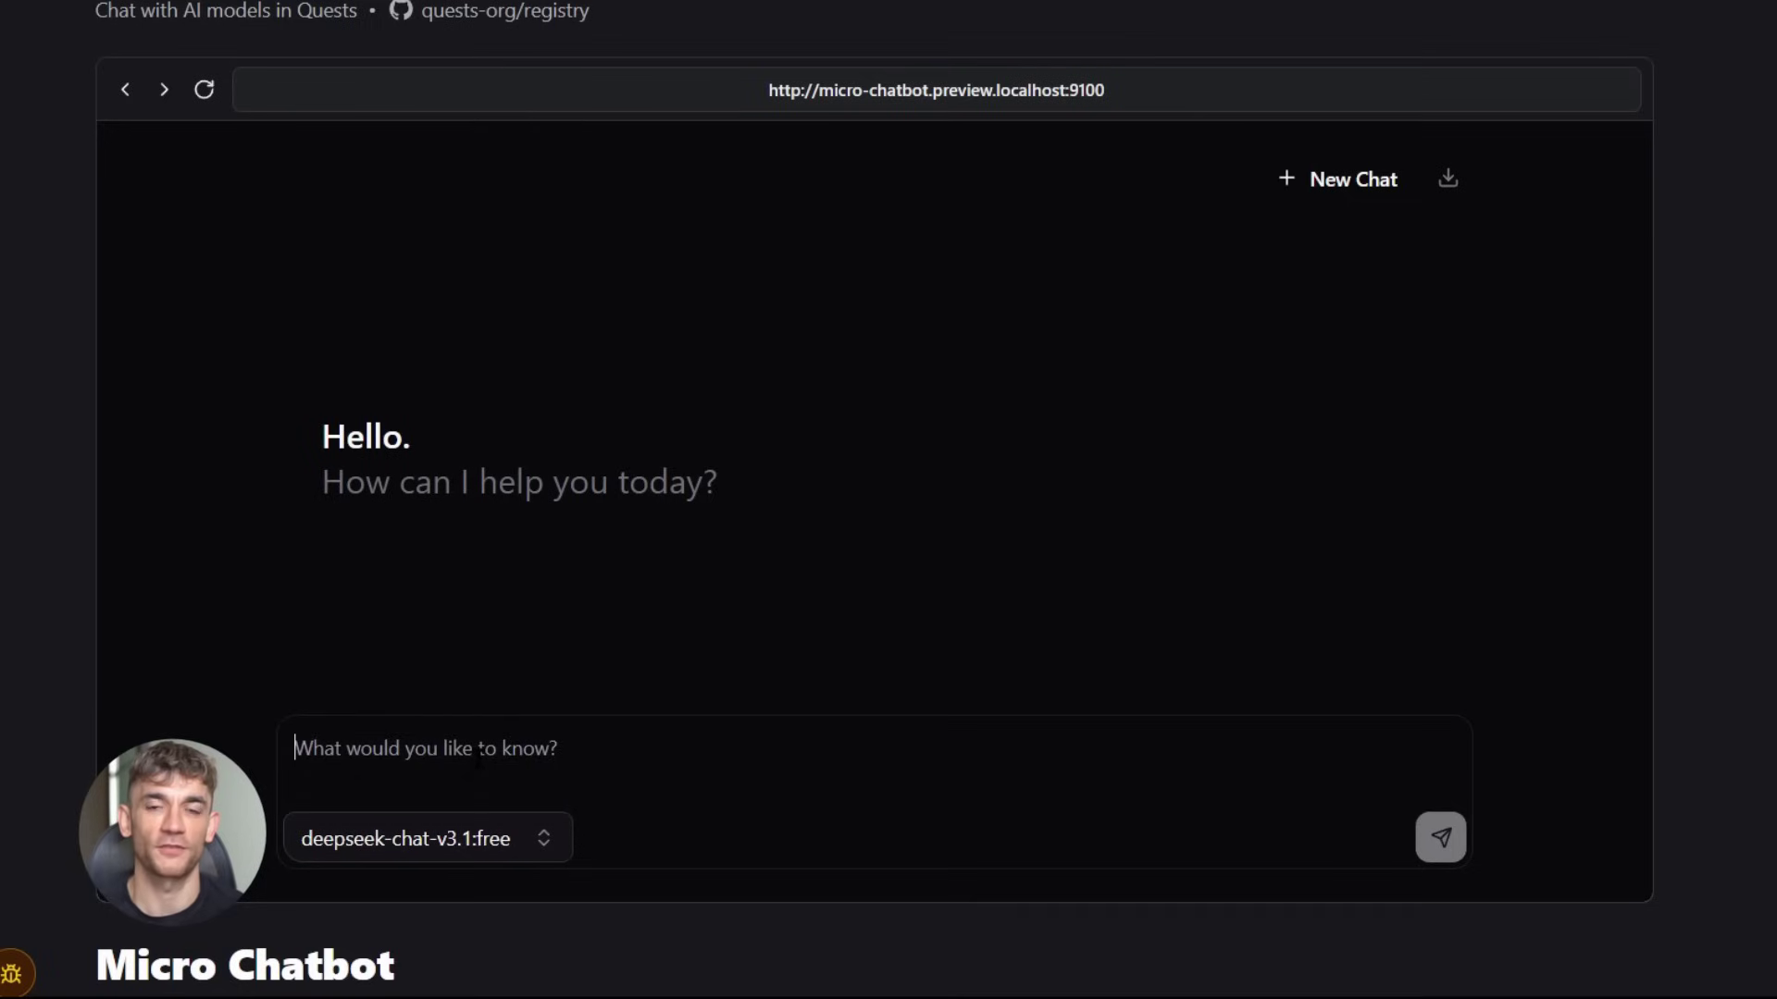
Ask the chatbot 'What model are you?'.
text(What model are)
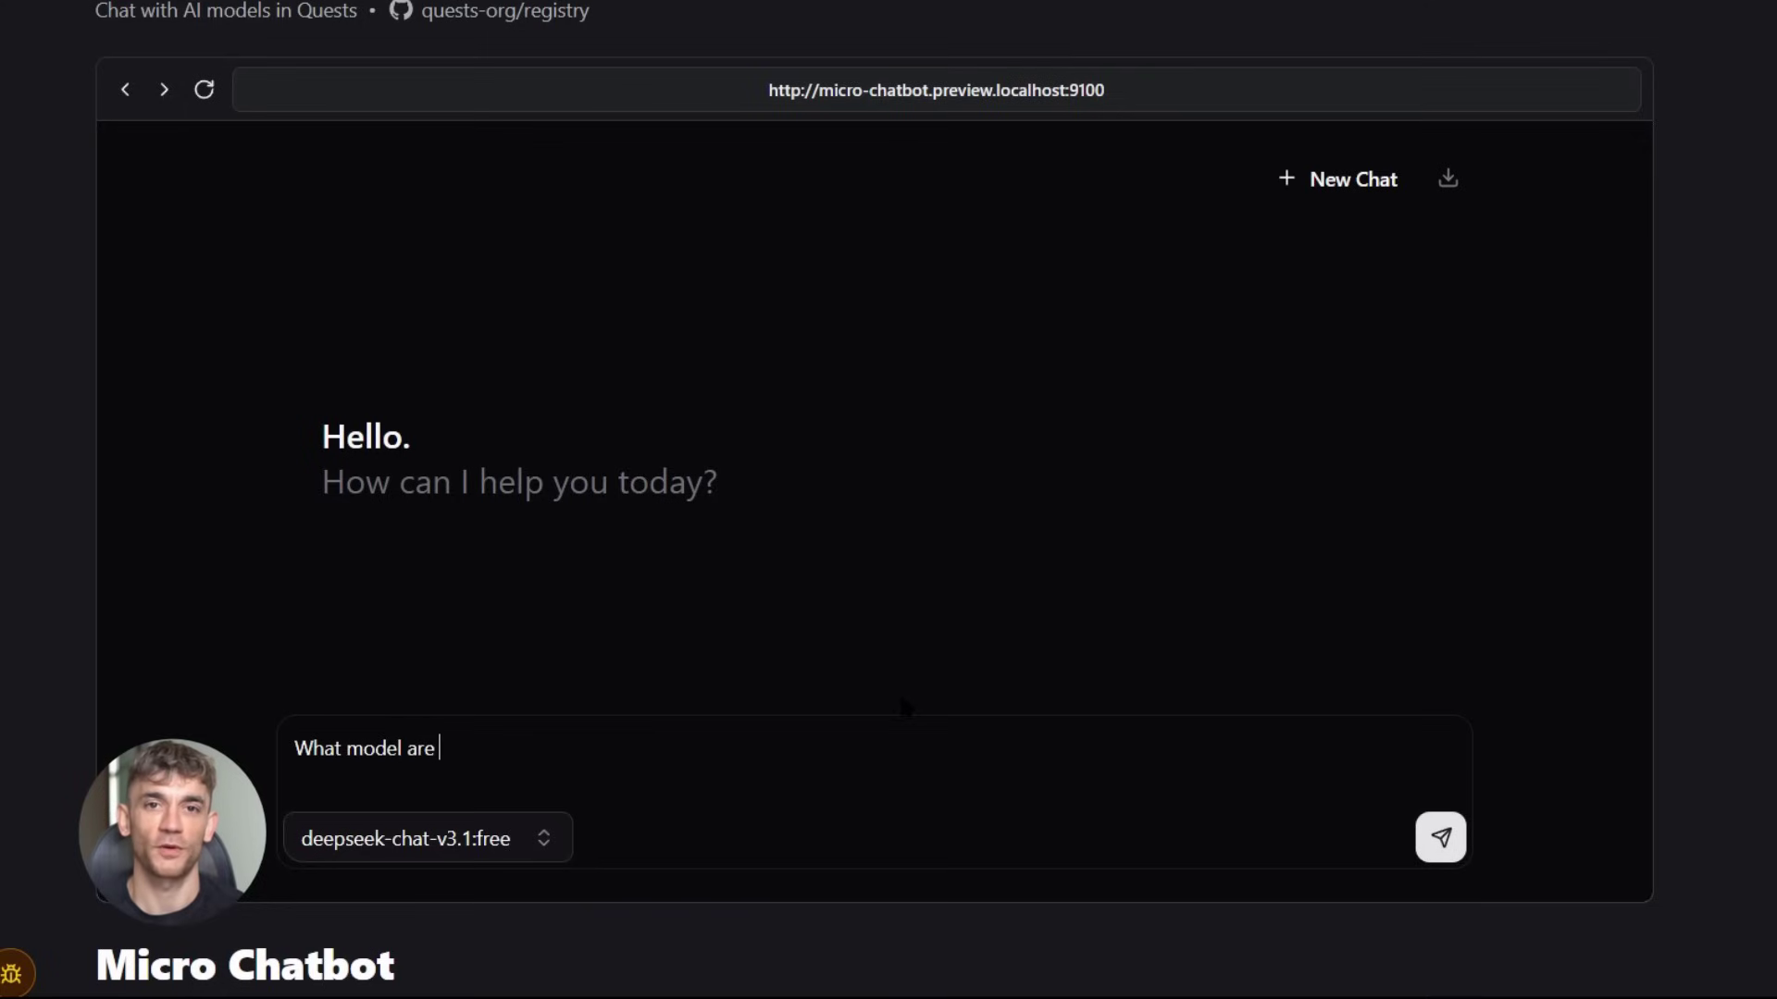
text(?)
key(Return)
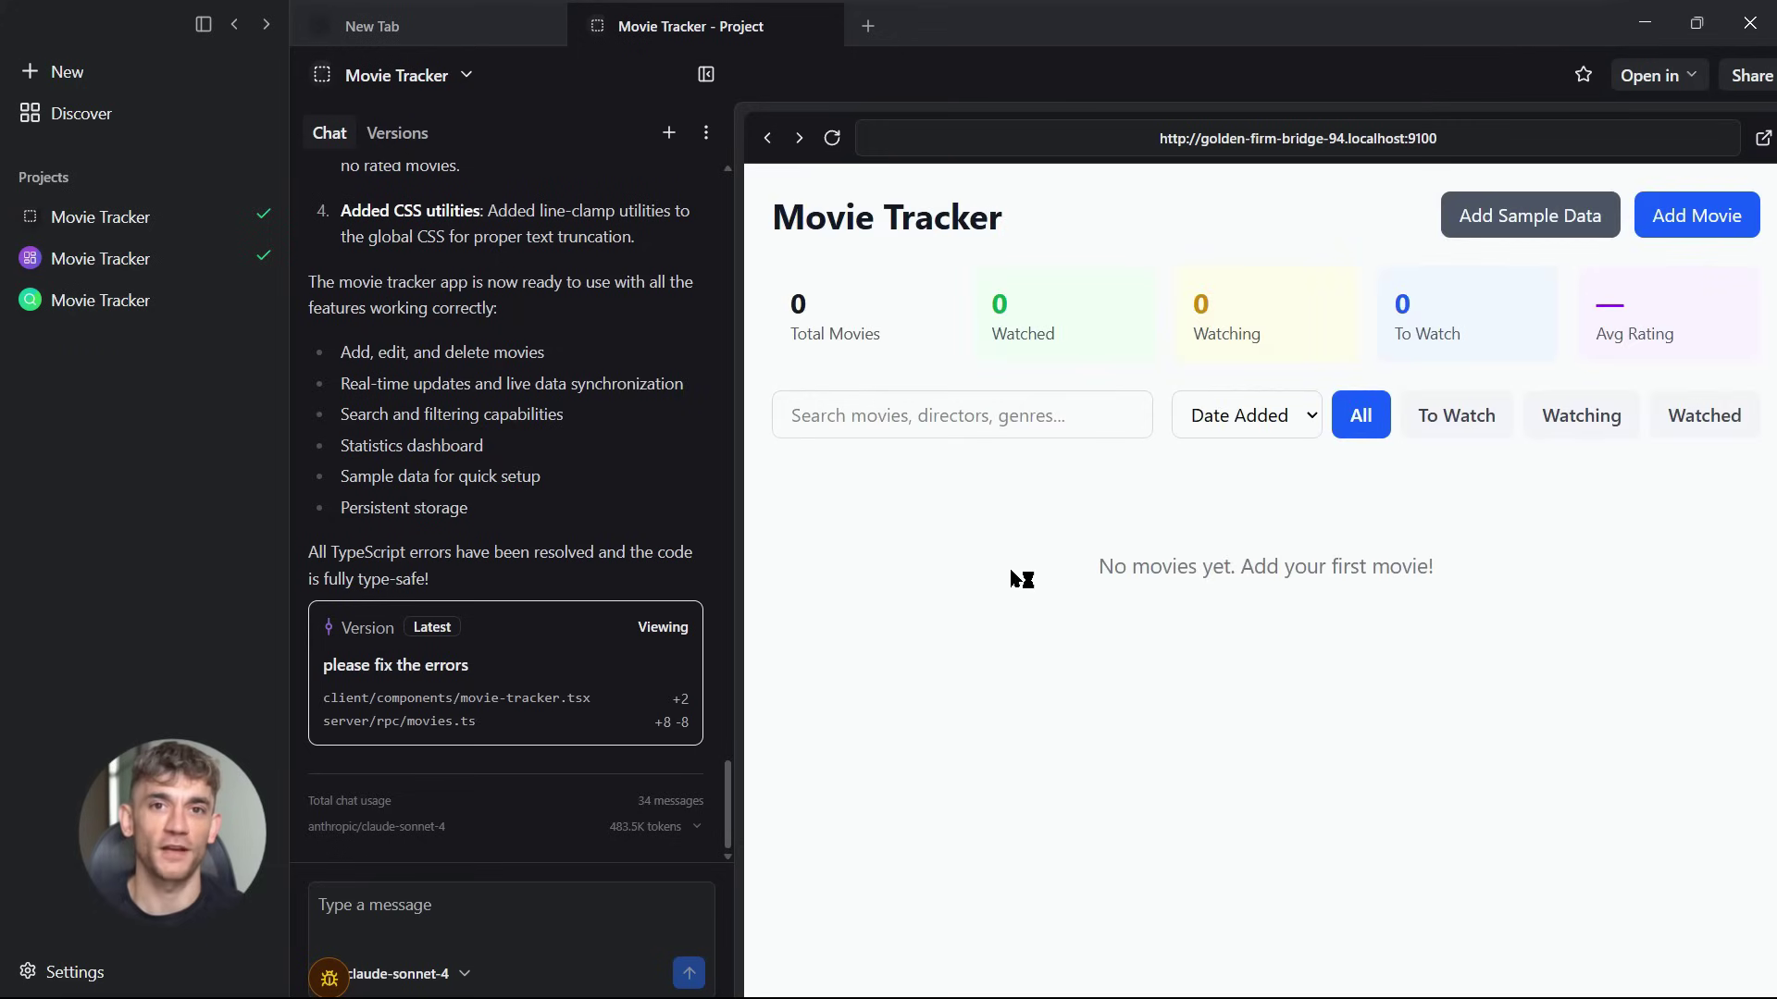
Sort the movie list by Title, then by Rating, and try the Watching and Watched filters.
drag(741, 370, 805, 389)
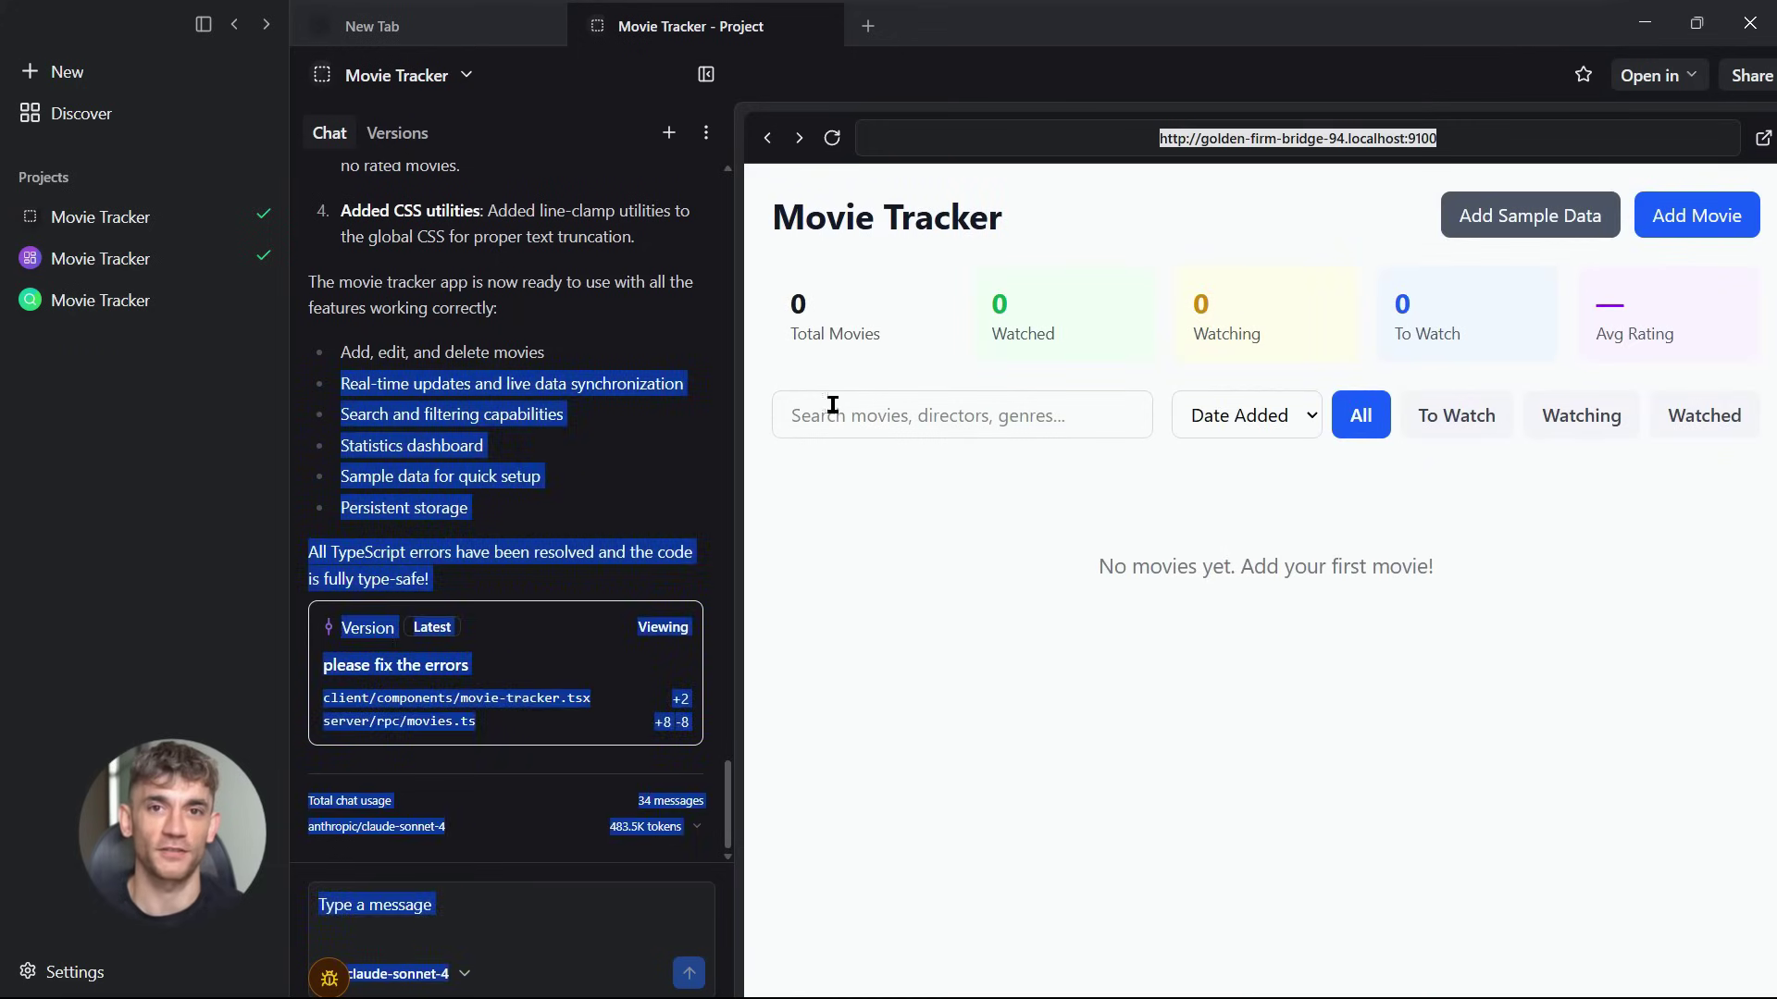
click(916, 410)
click(1222, 421)
click(1207, 491)
click(1281, 417)
click(1216, 560)
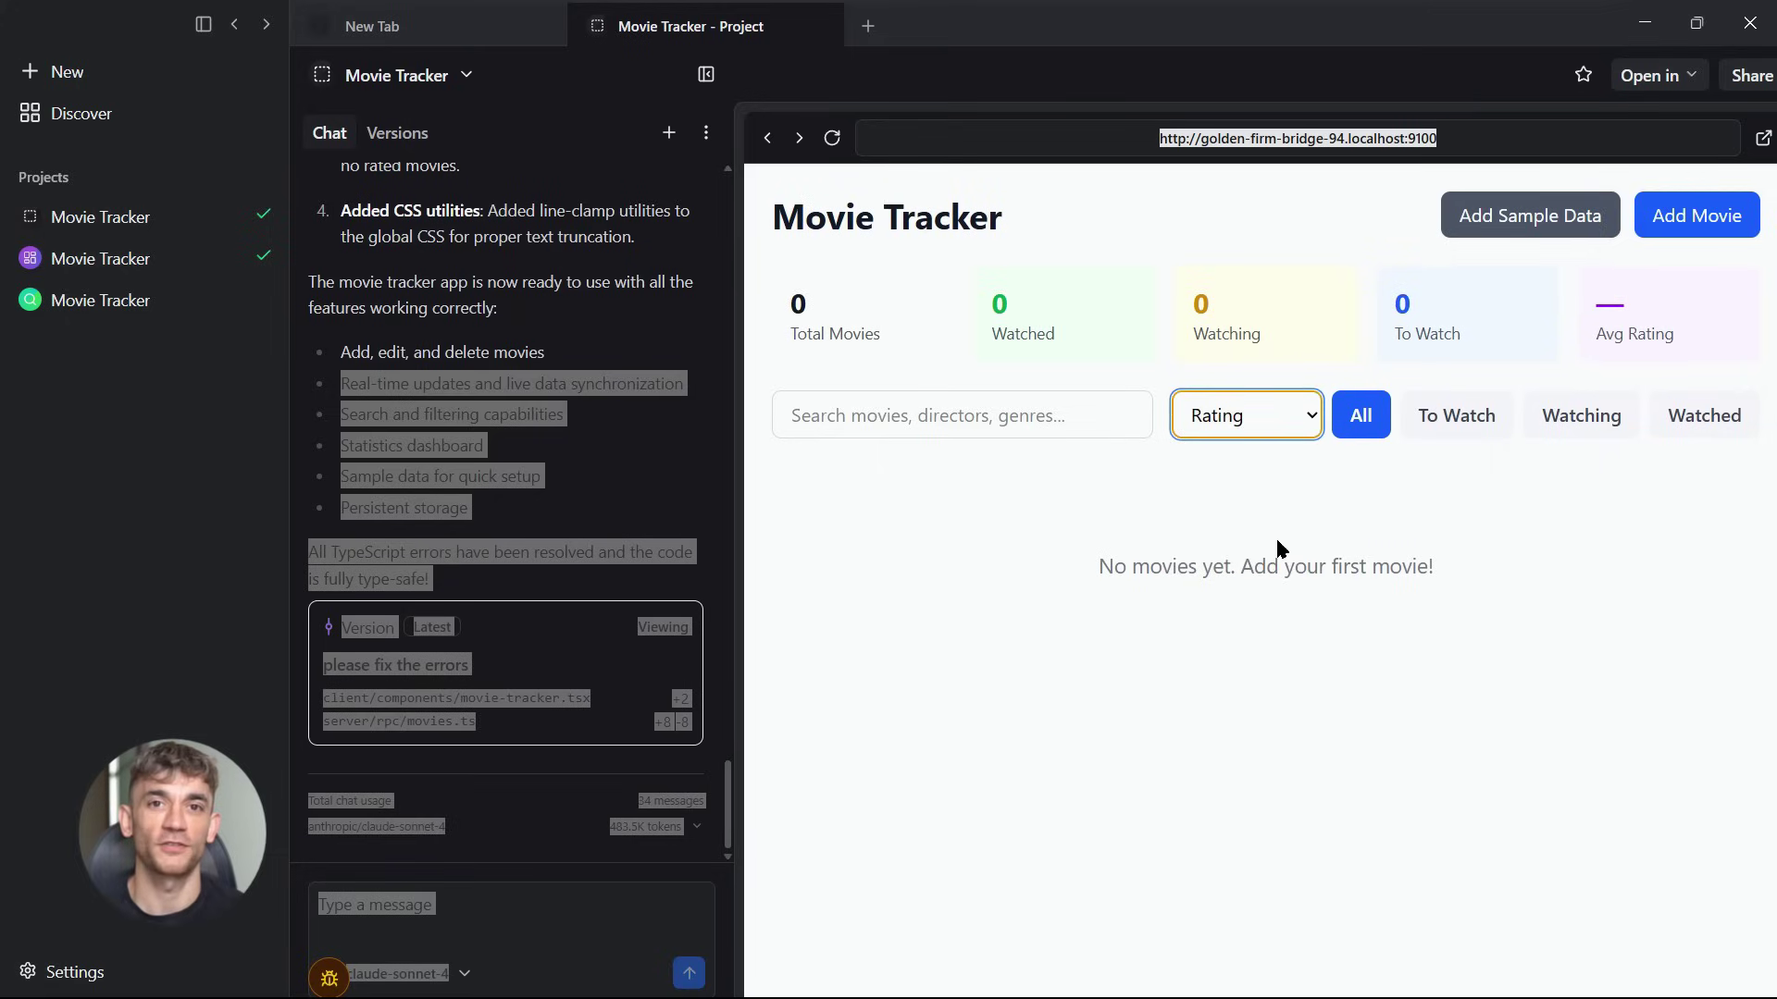
click(1459, 415)
click(1582, 415)
click(1693, 417)
Open the Add Movie form and try its Title, Director and Status fields.
click(1696, 215)
click(1169, 319)
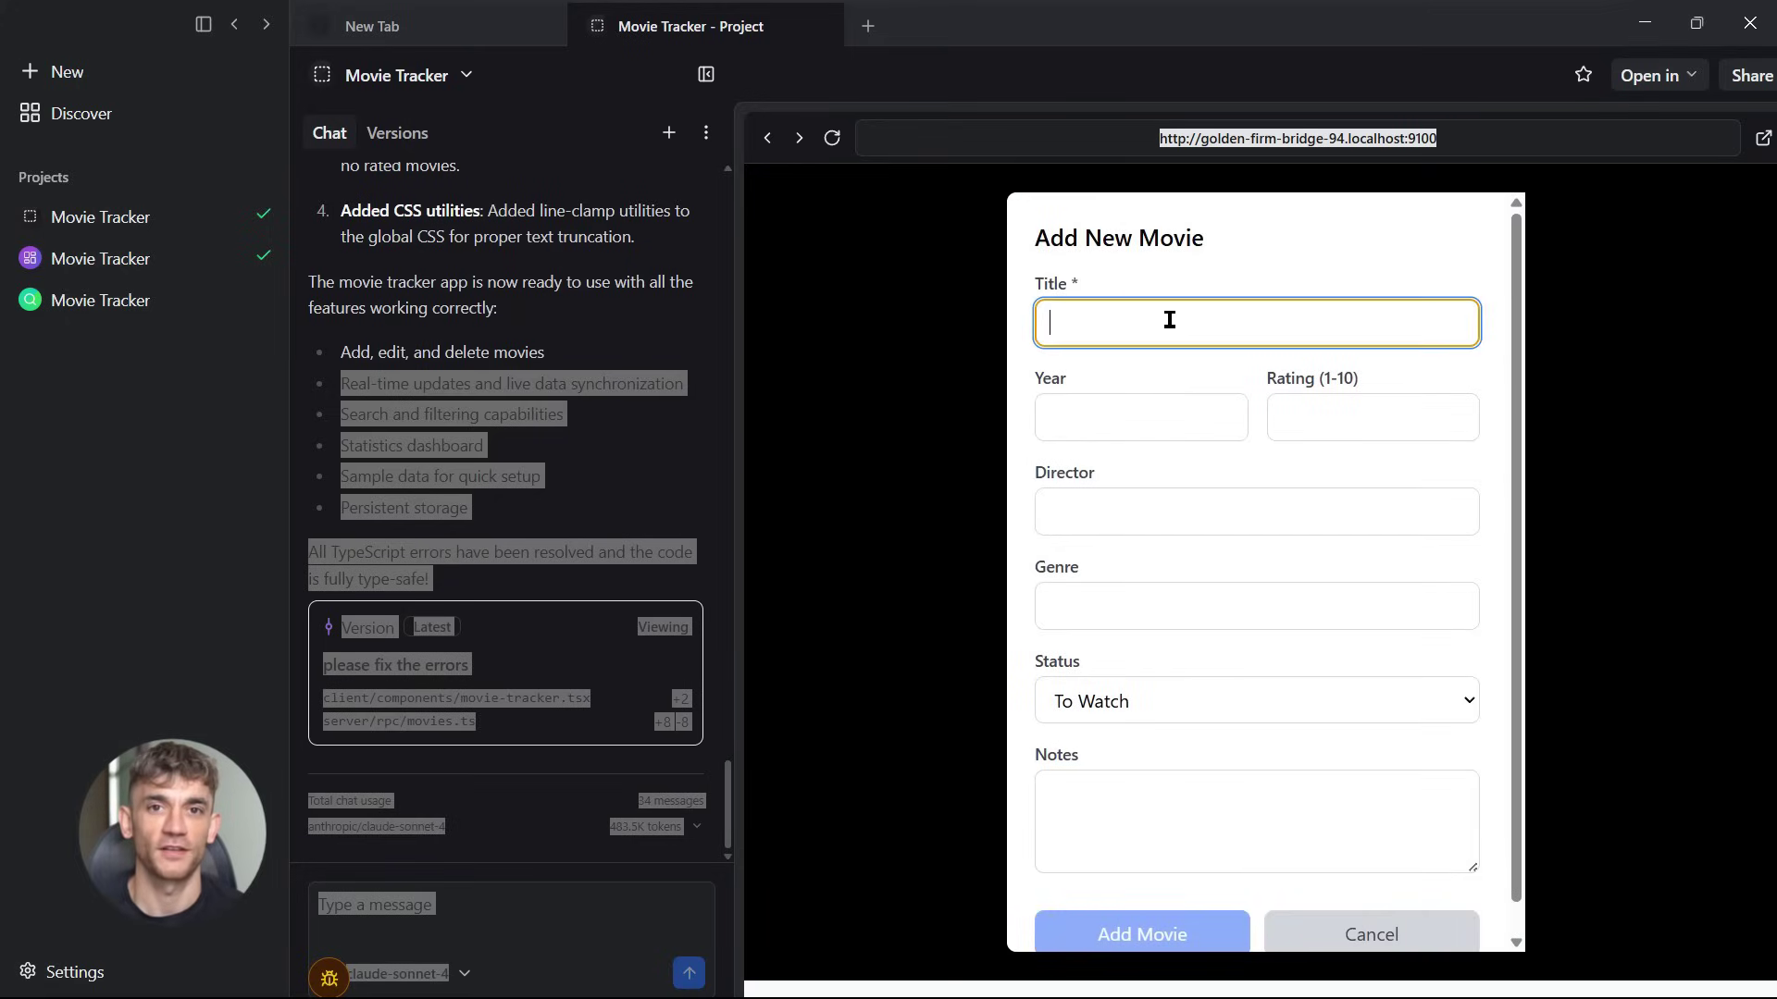
click(1222, 518)
click(1203, 701)
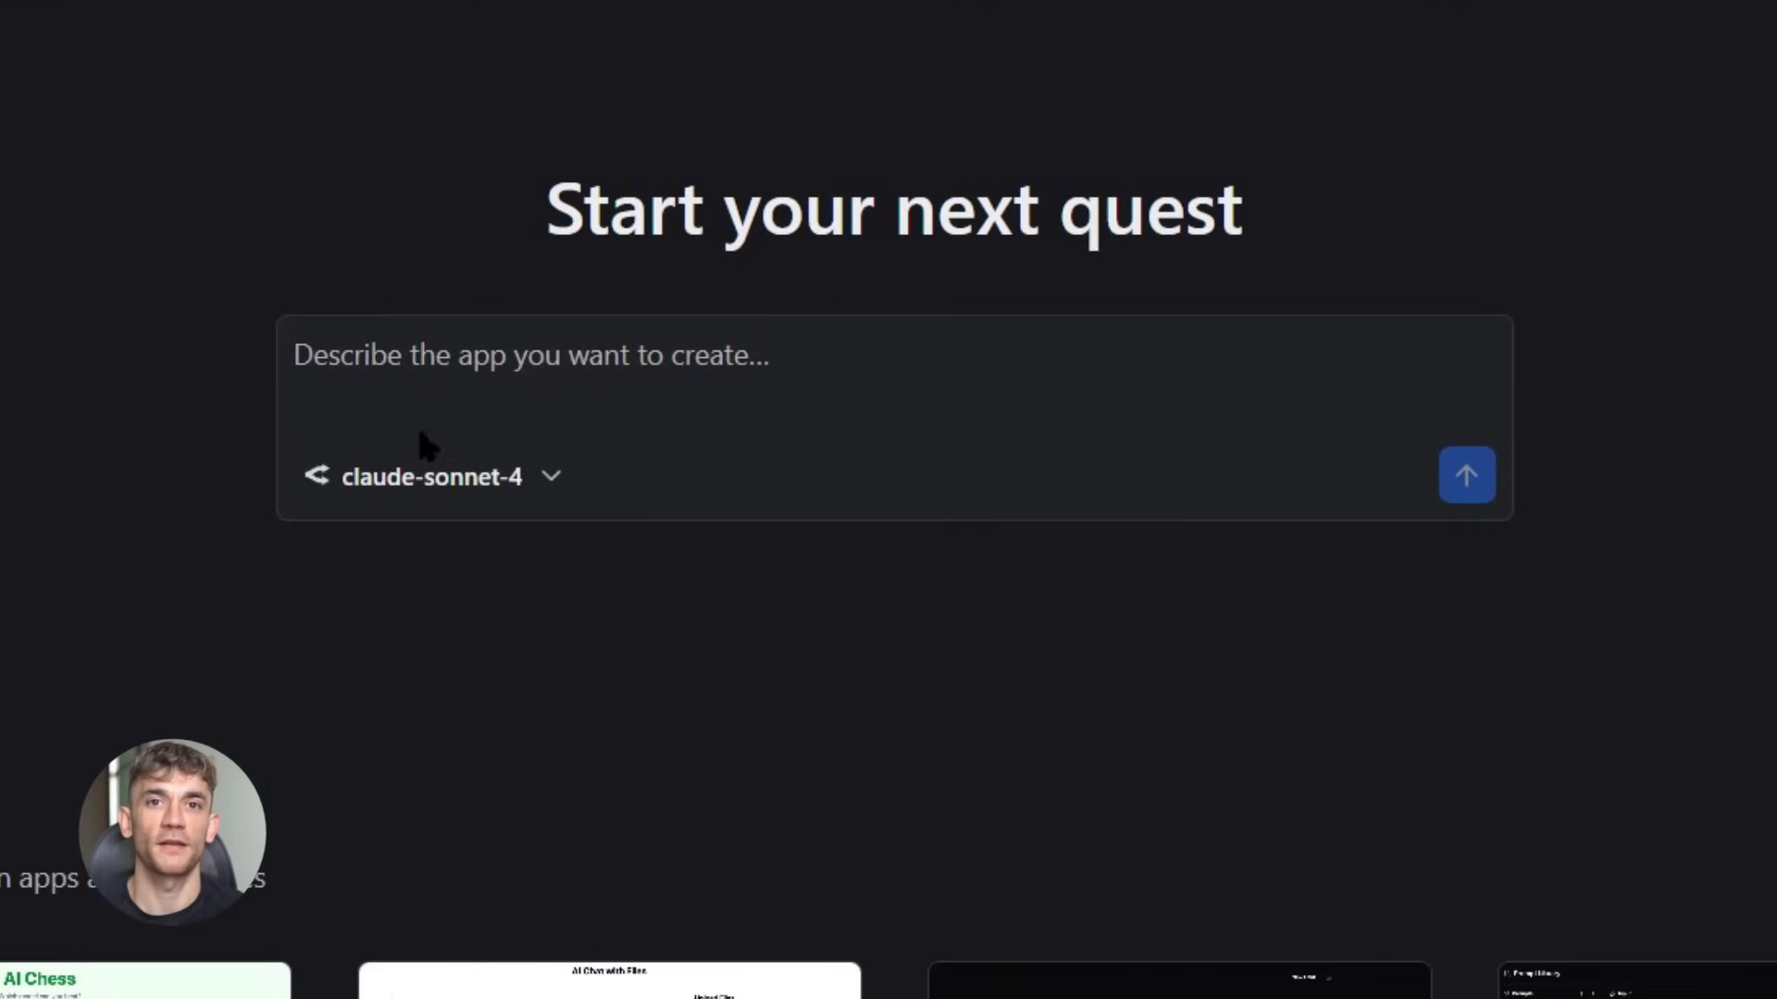
Switch the quest model to deepseek-chat-v3.1:free and paste the movie tracker prompt into the description box.
click(549, 475)
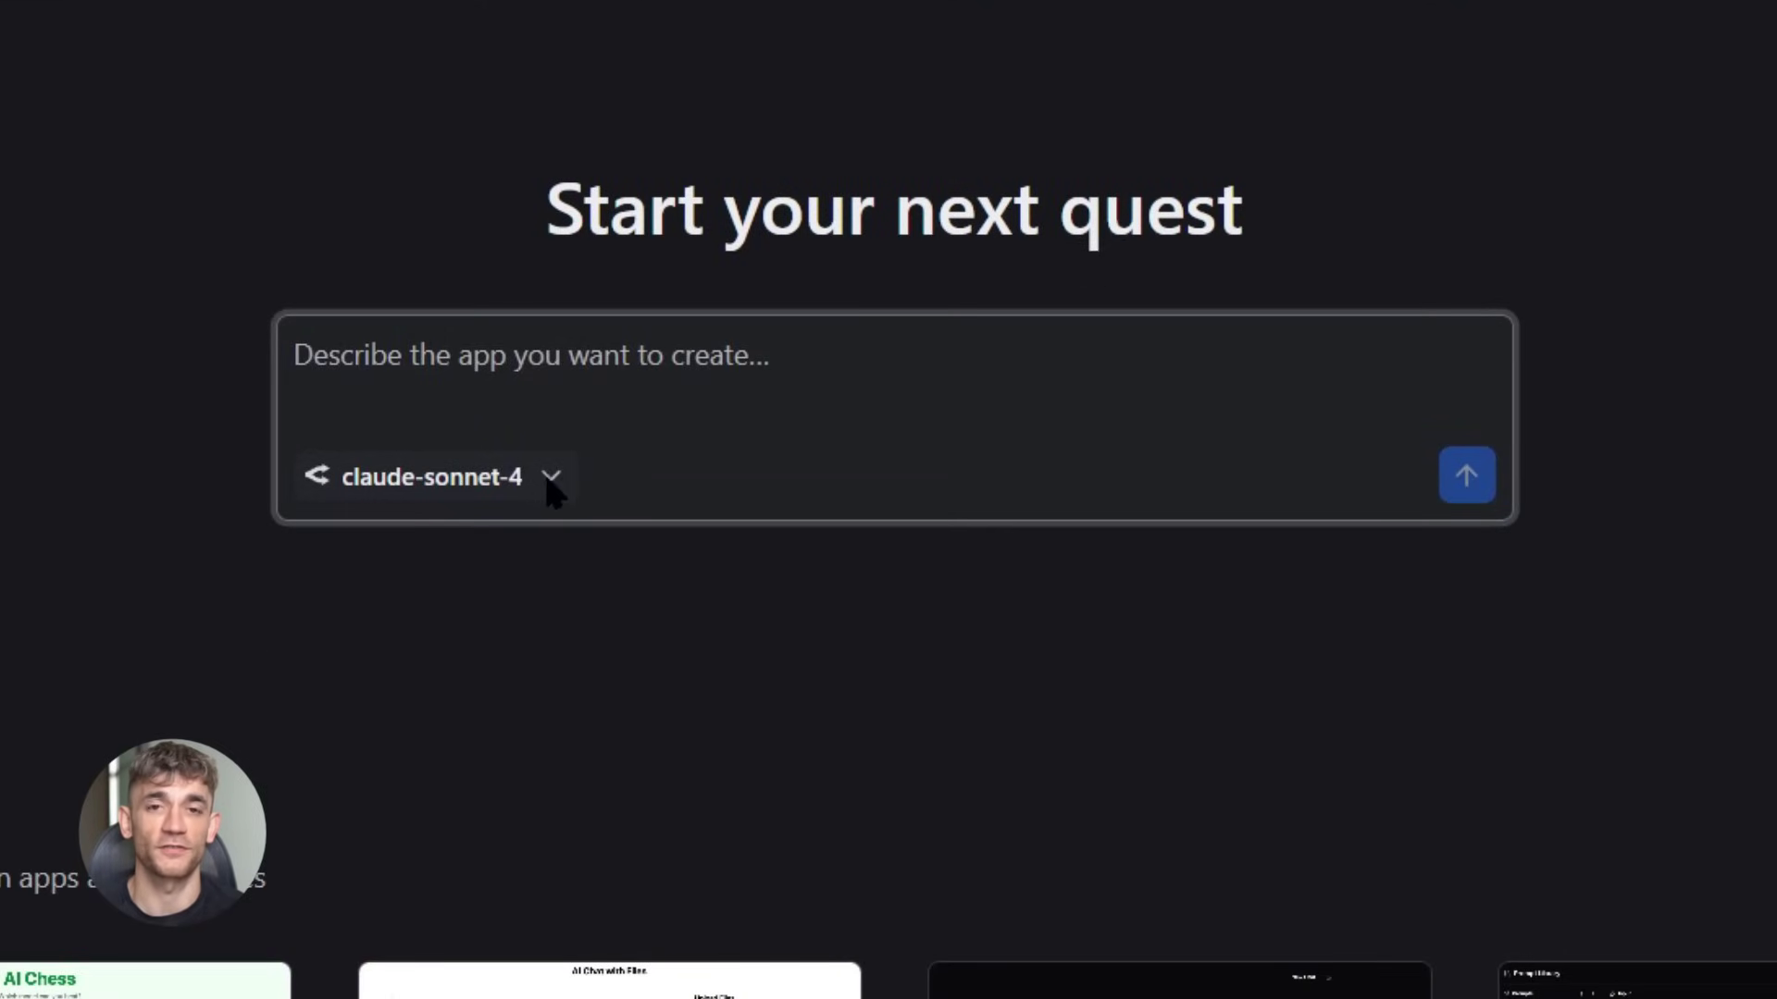
click(550, 481)
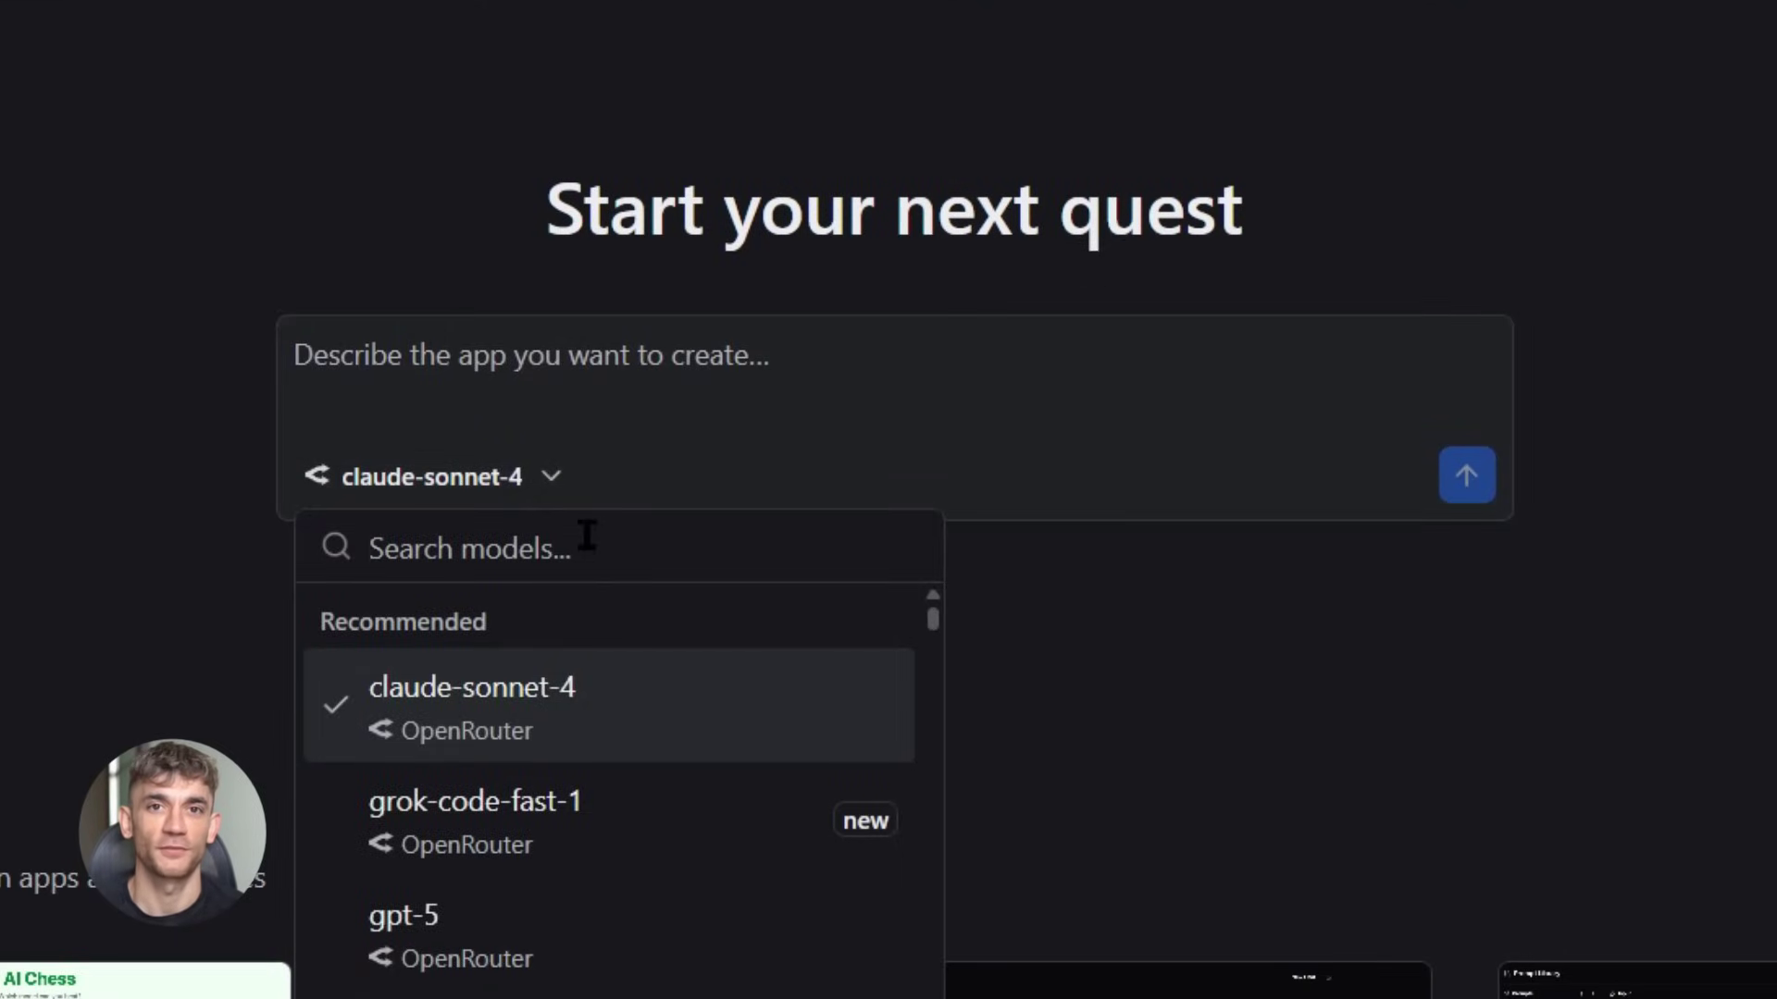
text(deepseek)
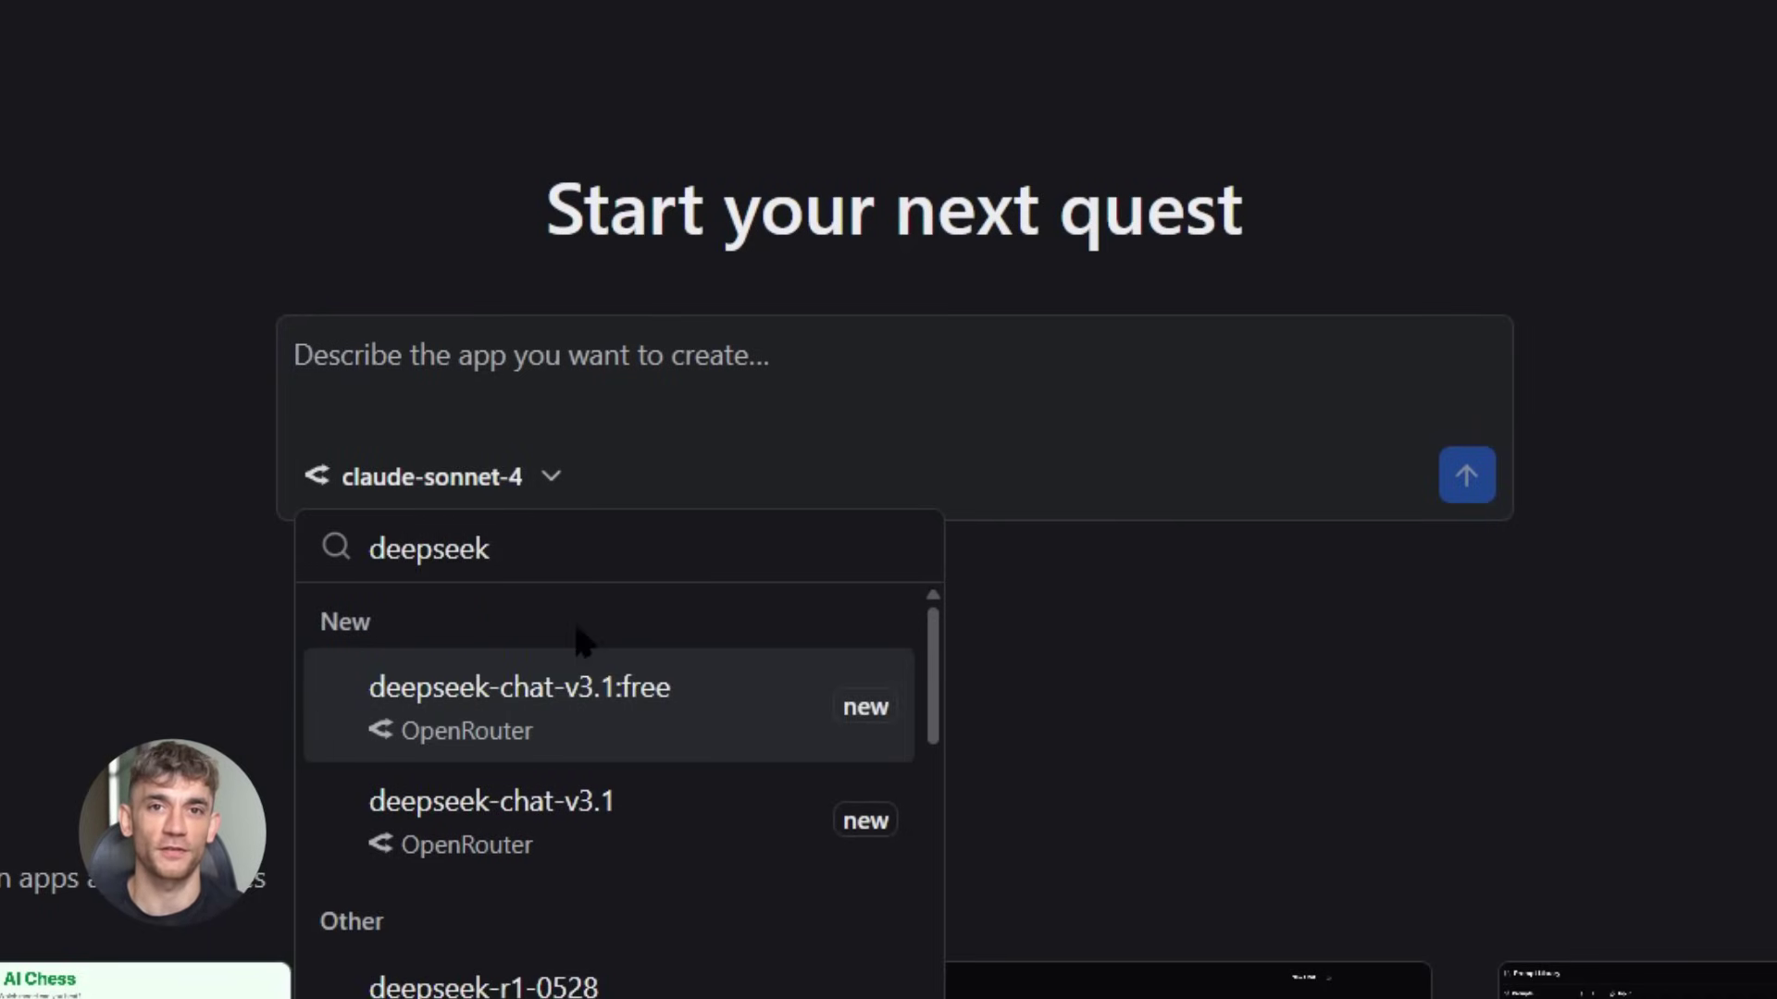
click(574, 713)
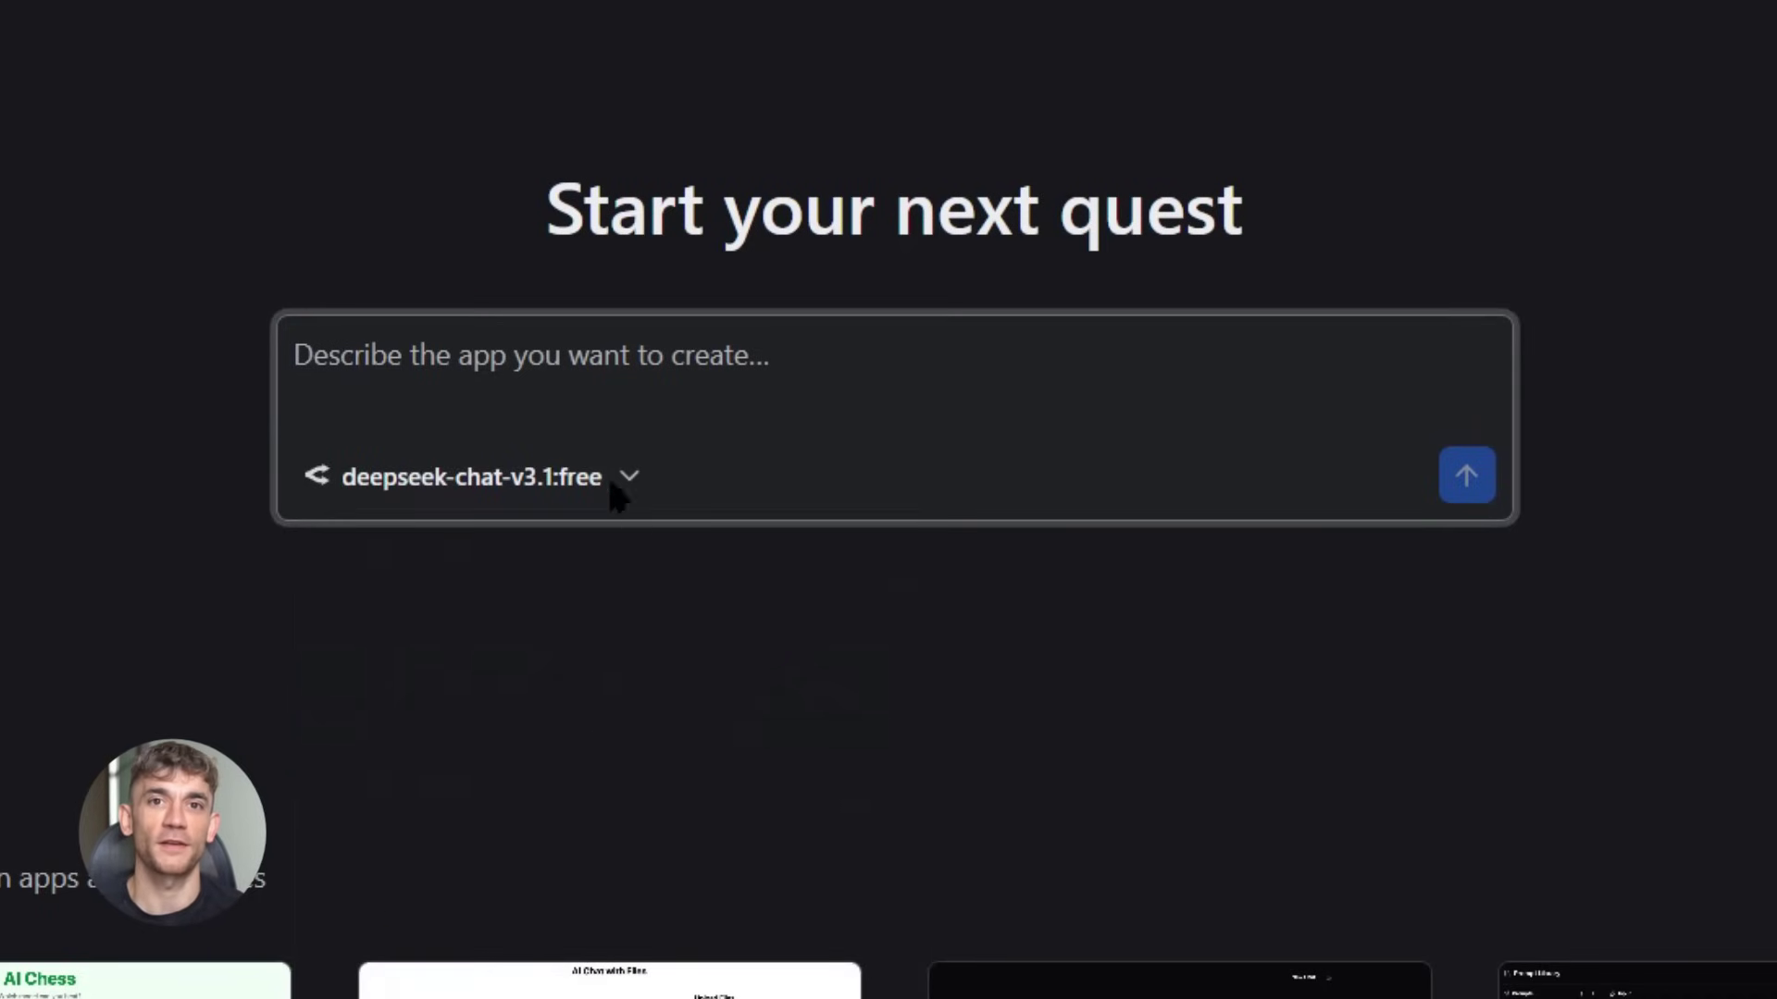
click(457, 353)
text(Build me a movie tracker app. It should have a search function, a way to save favorite movies, and display ratings.)
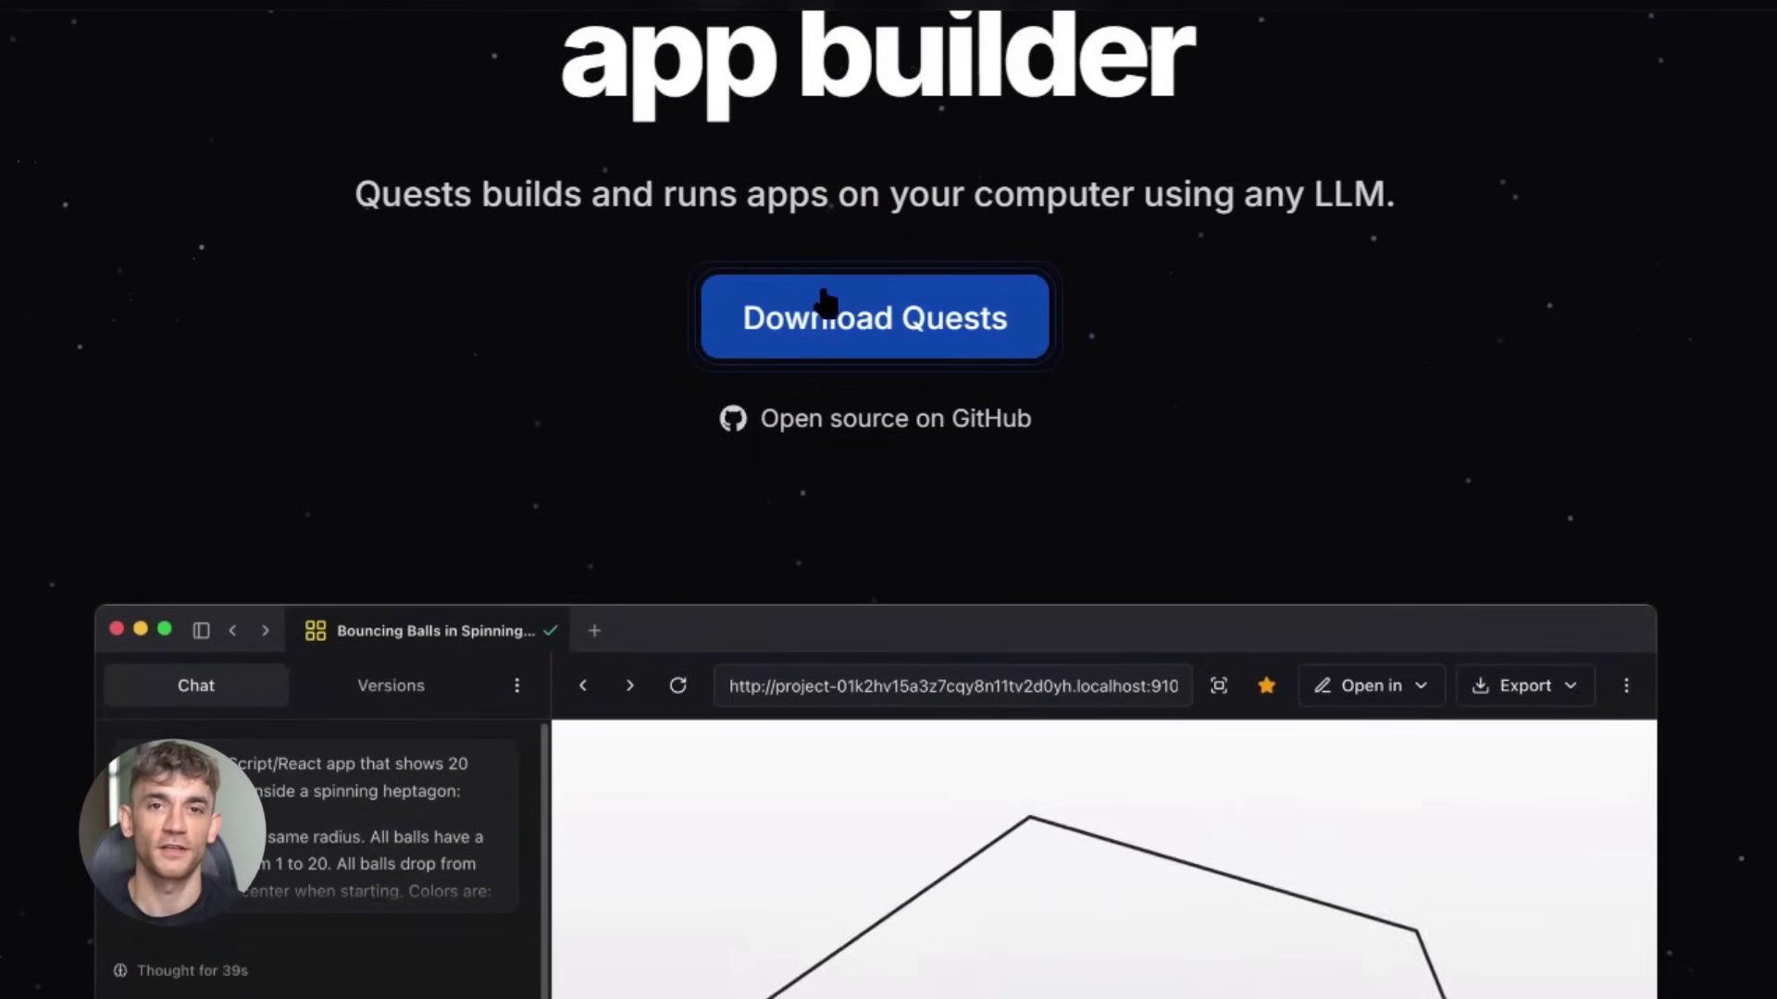
From the Download Quests options, pick the Windows version.
click(823, 305)
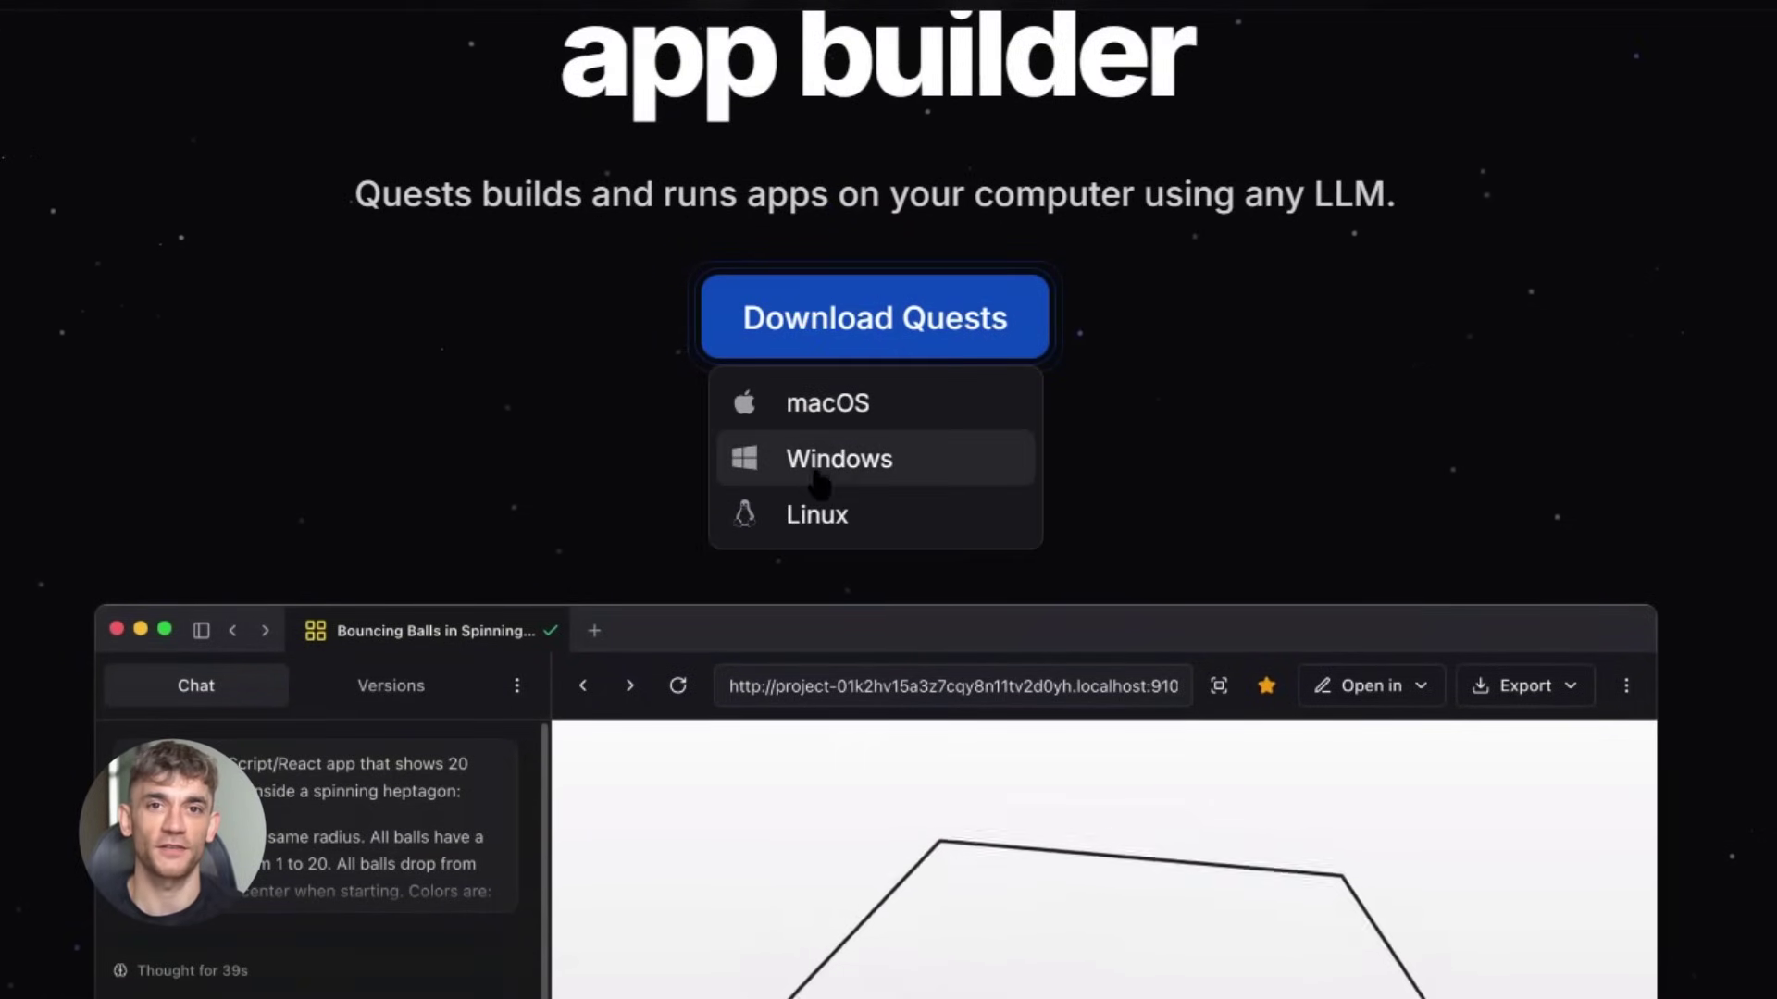
click(1430, 454)
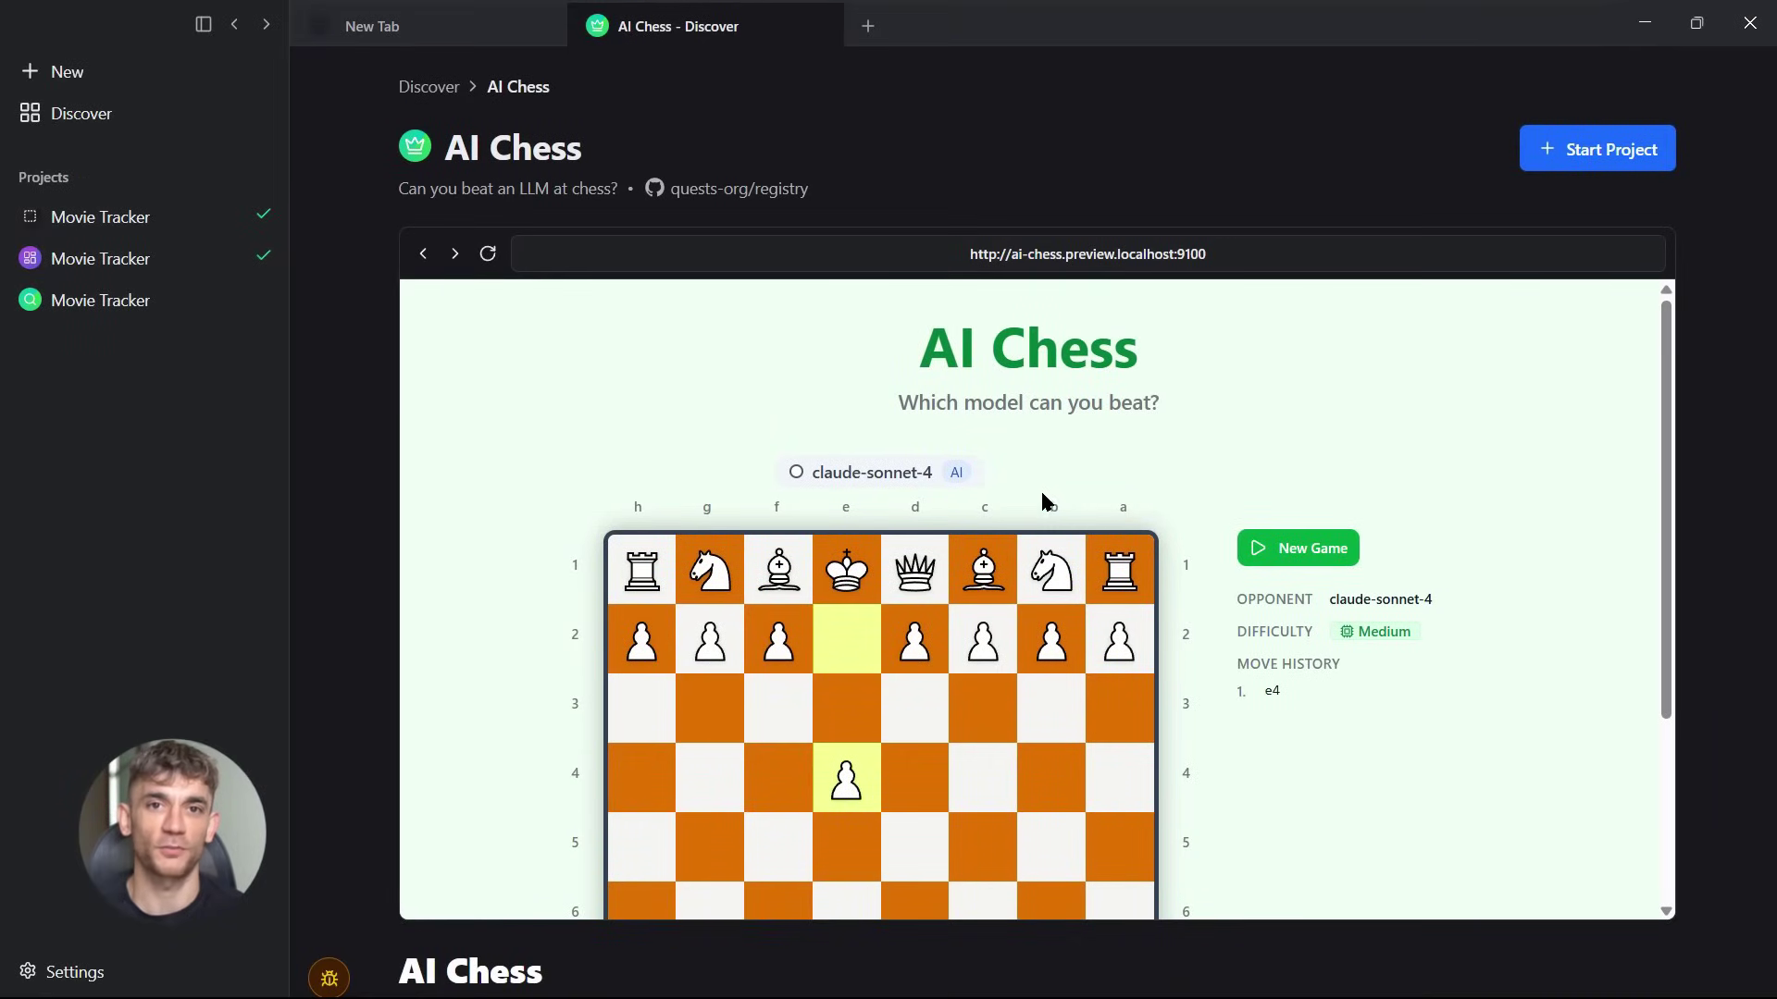
Play black pawn moves e7–e5 and h7–h5, then d7–d6, in the AI Chess preview.
scroll(1040, 489, down, 3)
click(846, 754)
click(845, 634)
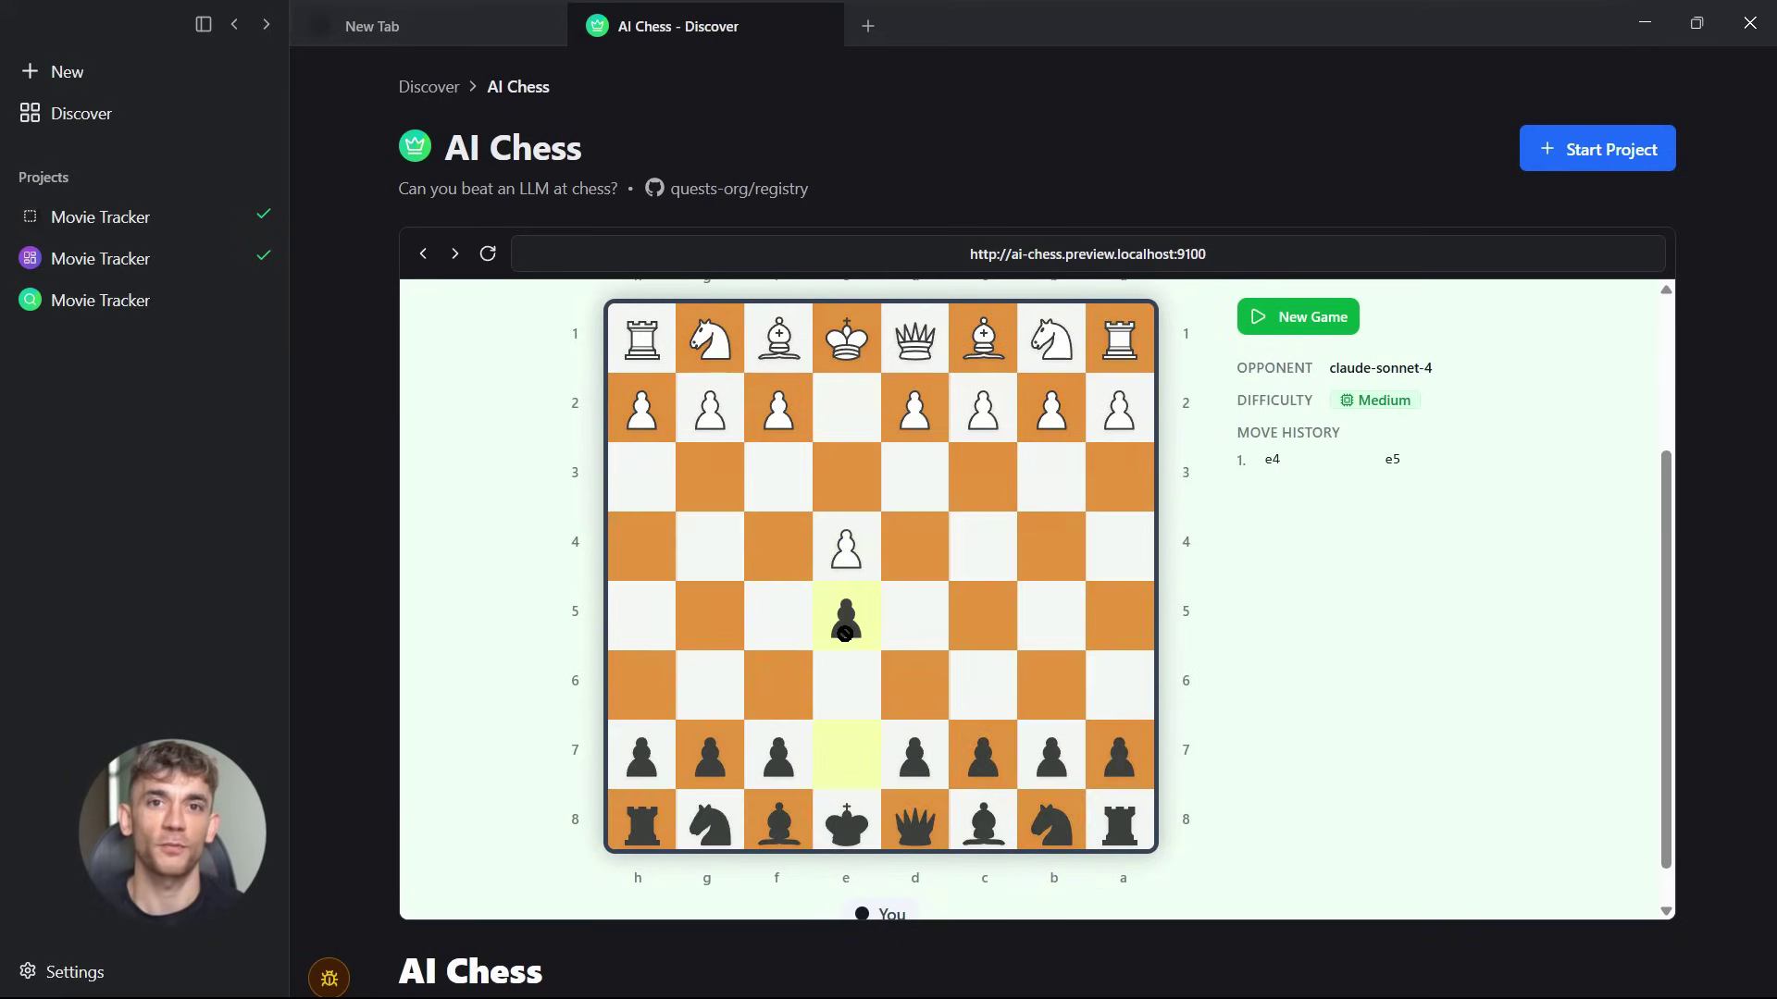
click(926, 774)
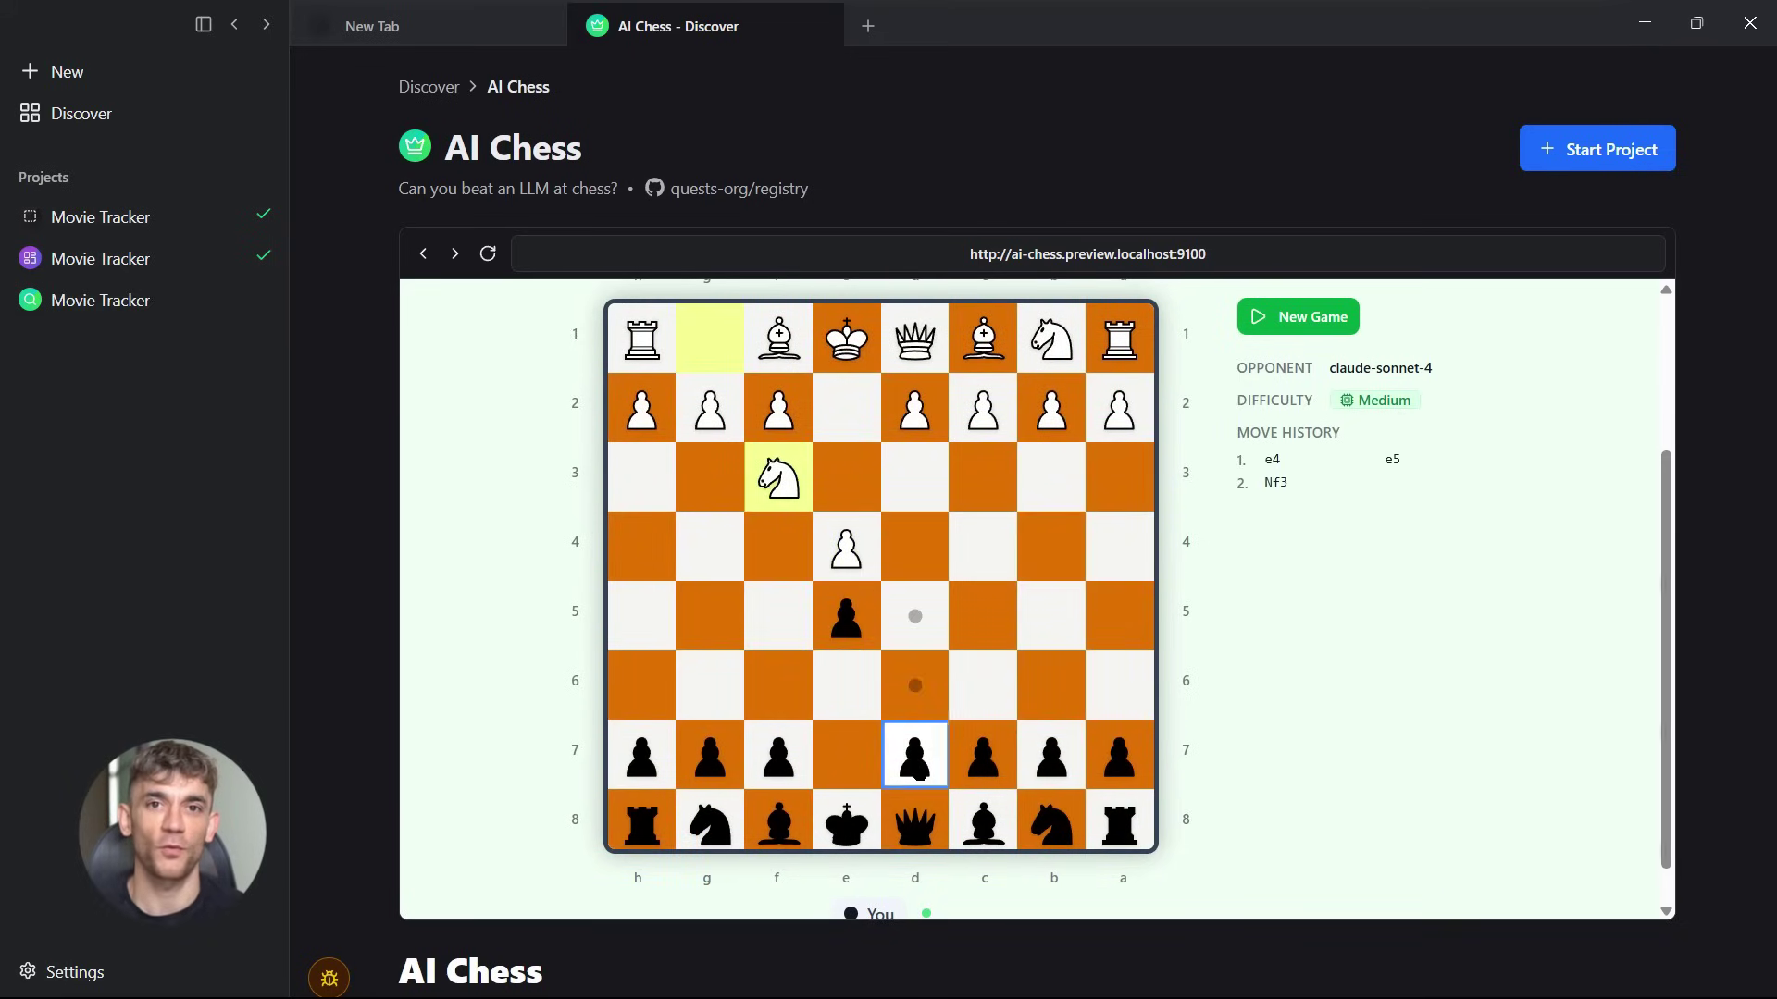
click(642, 754)
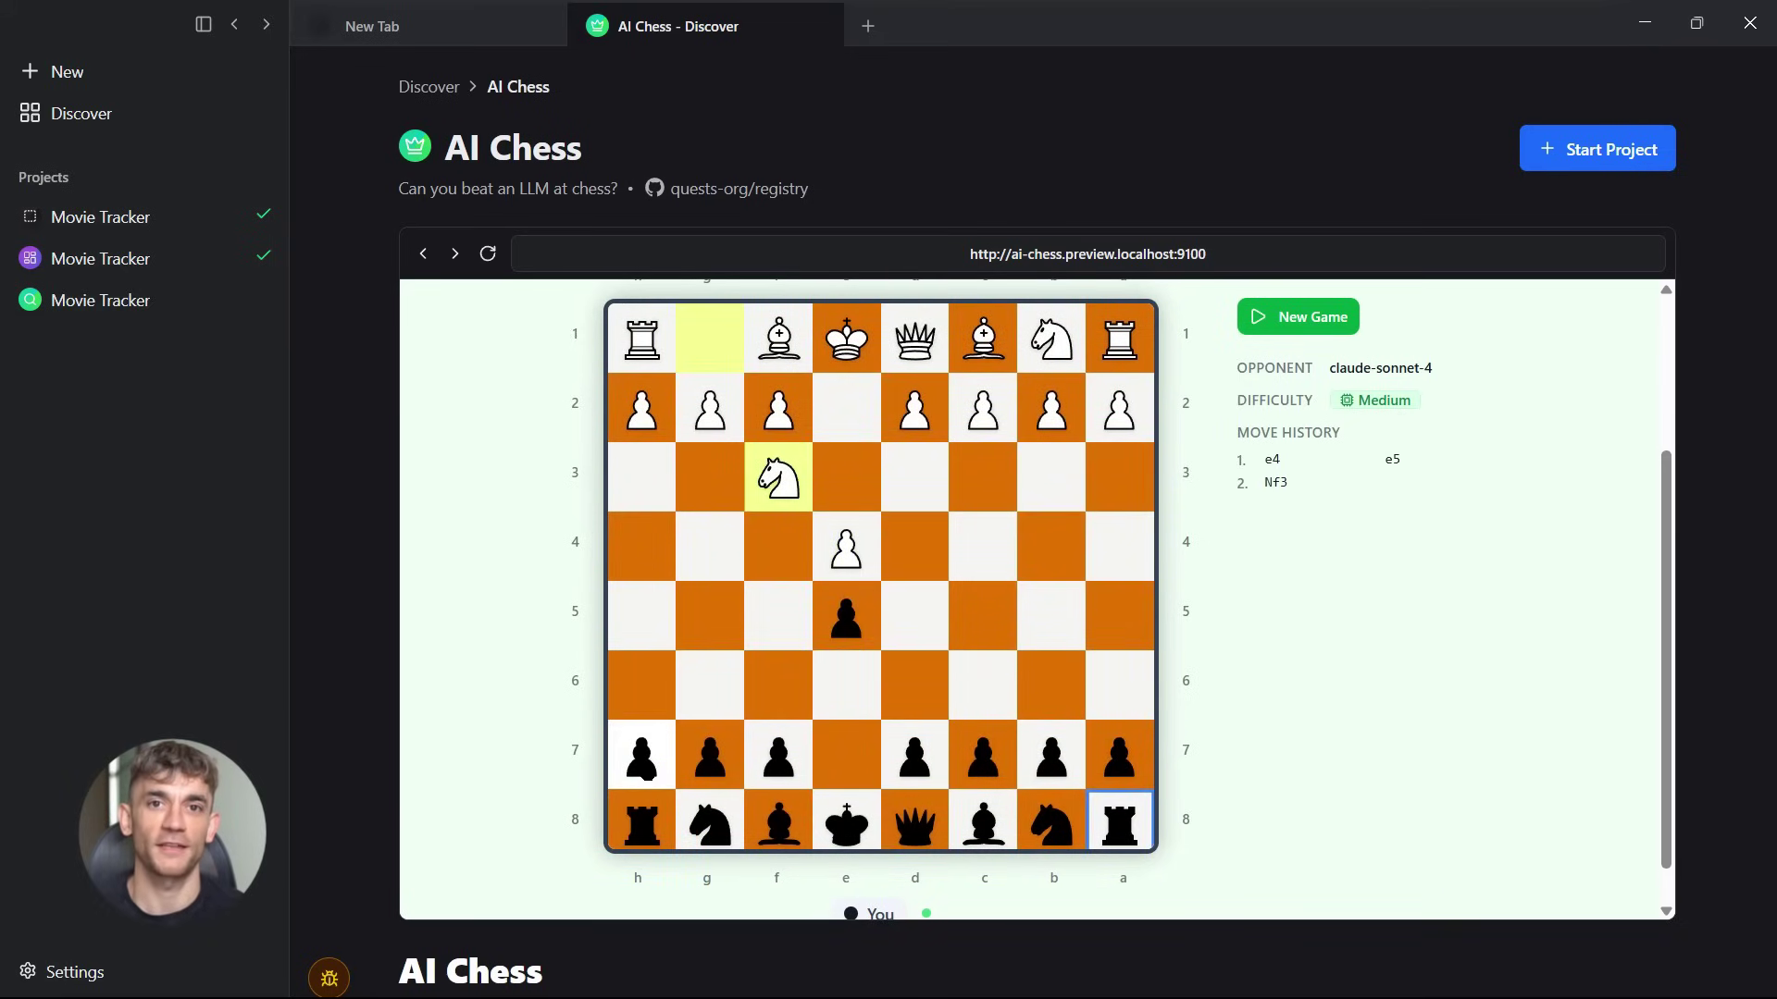
click(642, 616)
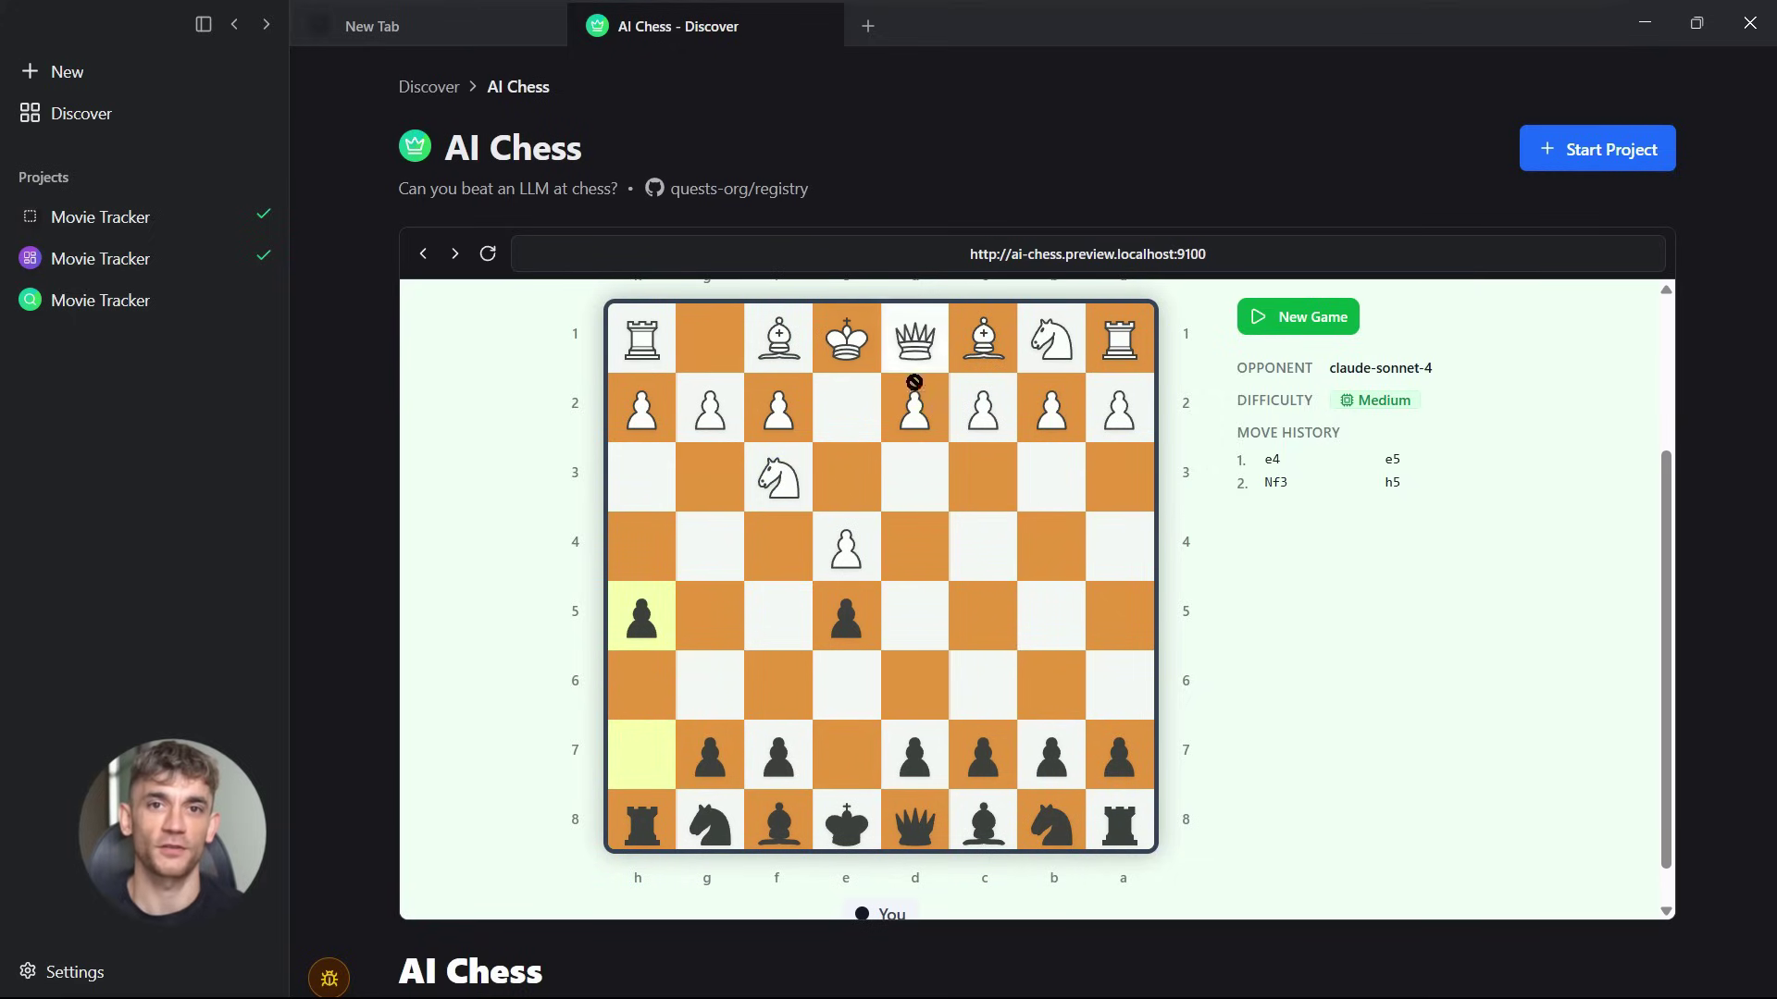
scroll(1002, 751, down, 1)
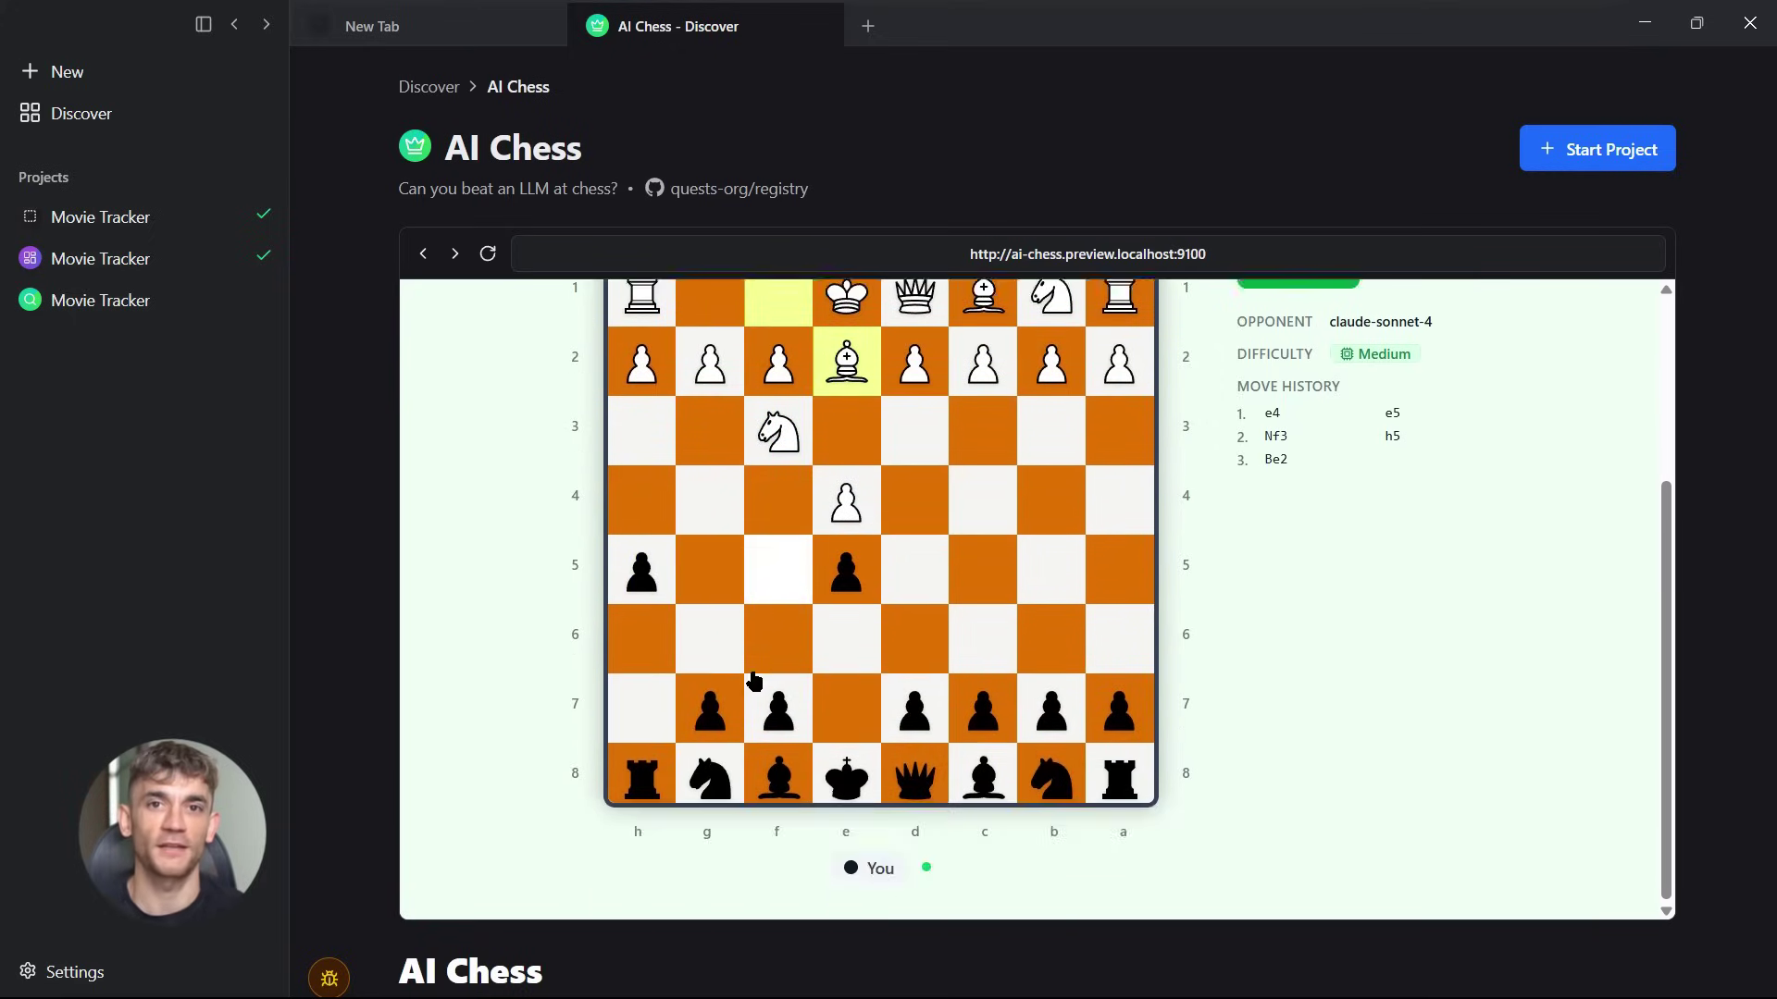
click(914, 708)
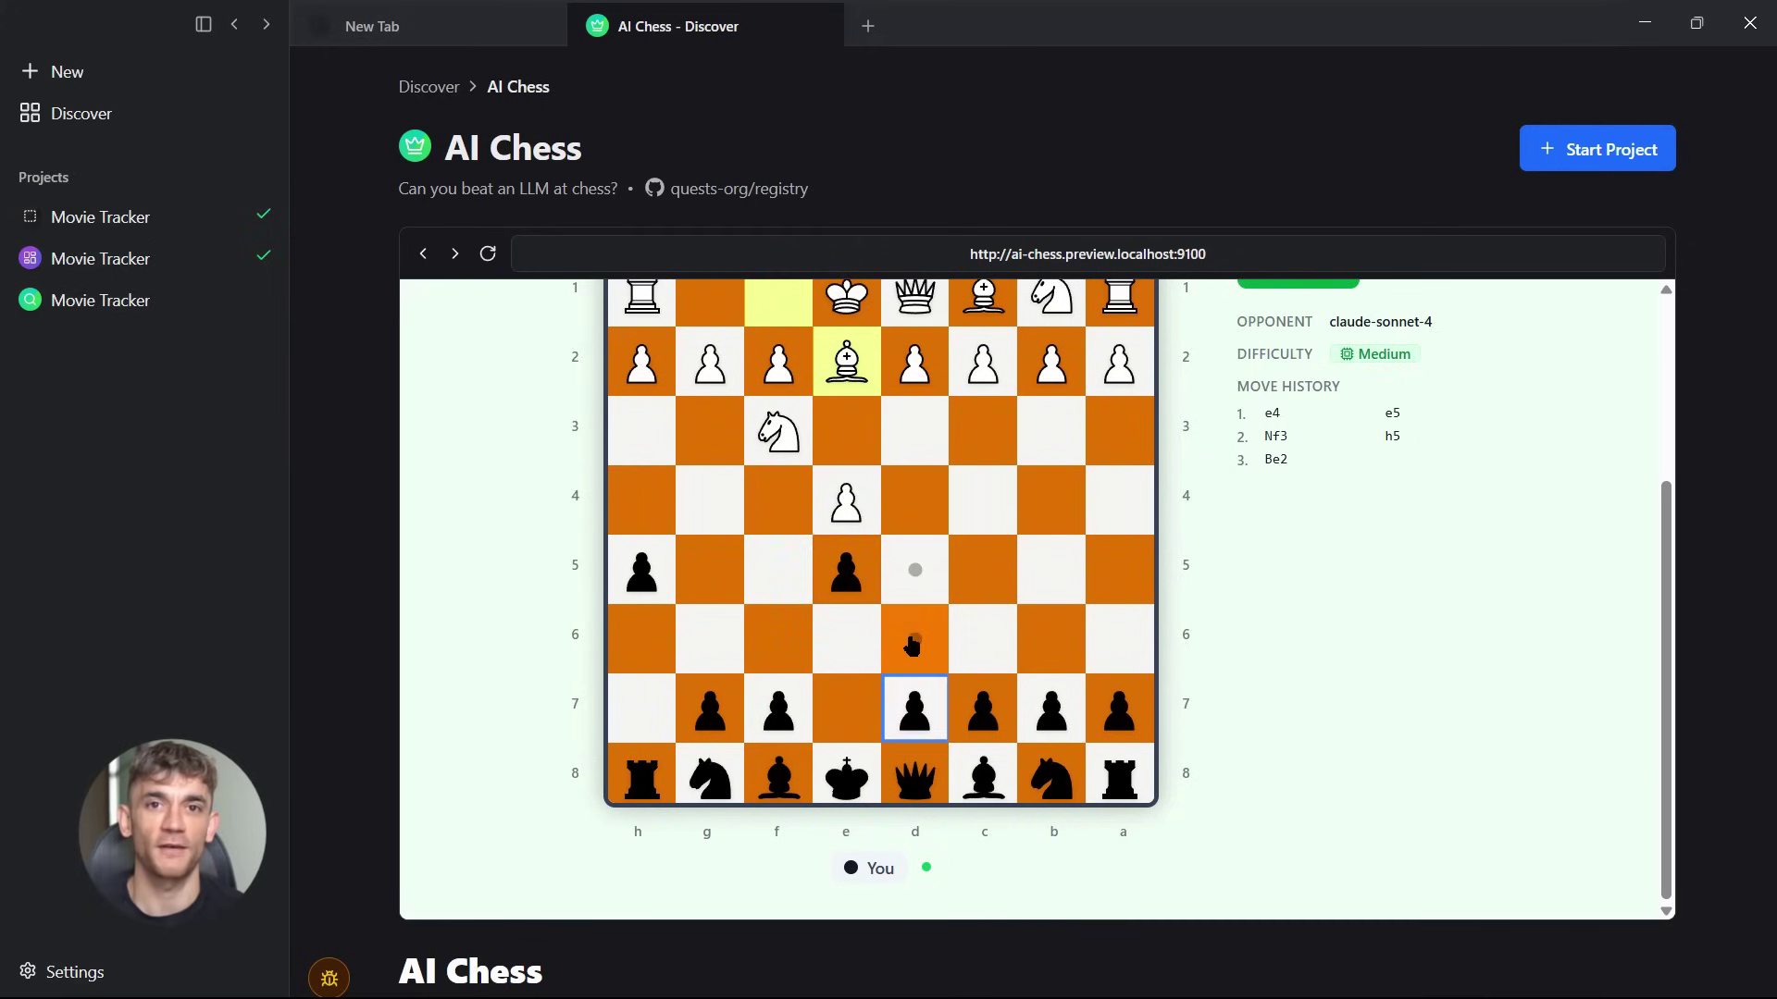
click(914, 639)
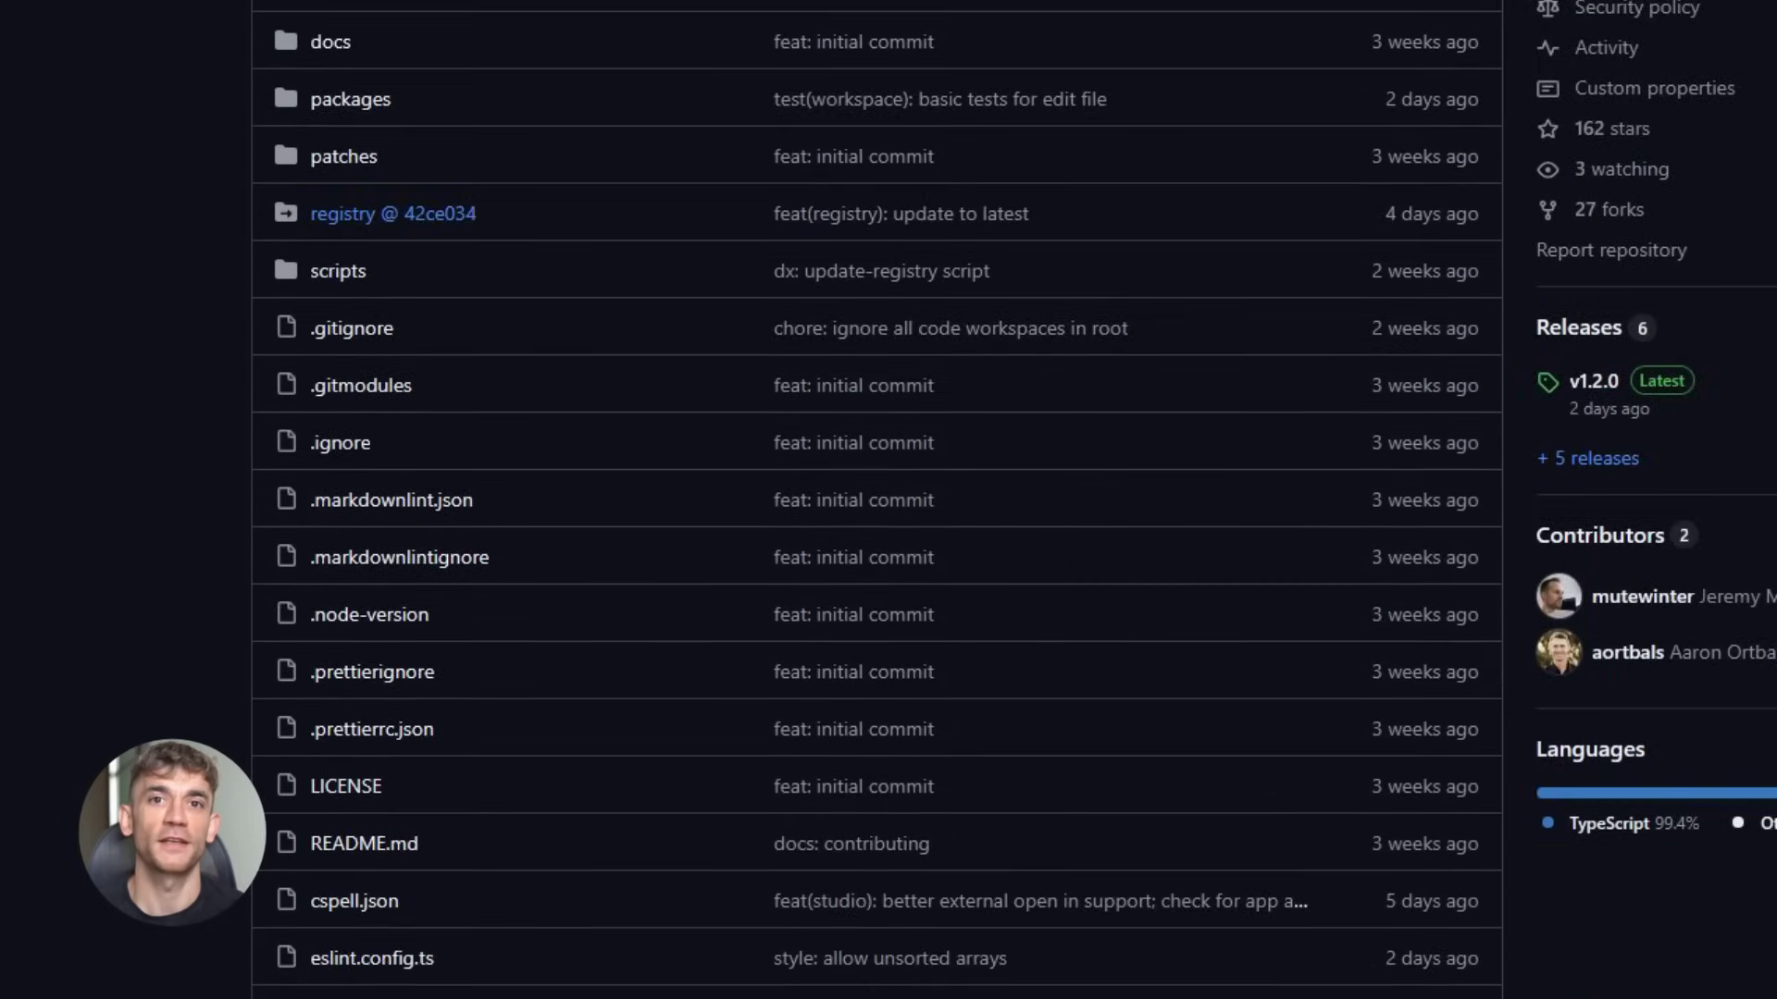
Scroll to the README's Development Setup section and select its full command block.
scroll(877, 500, down, 20)
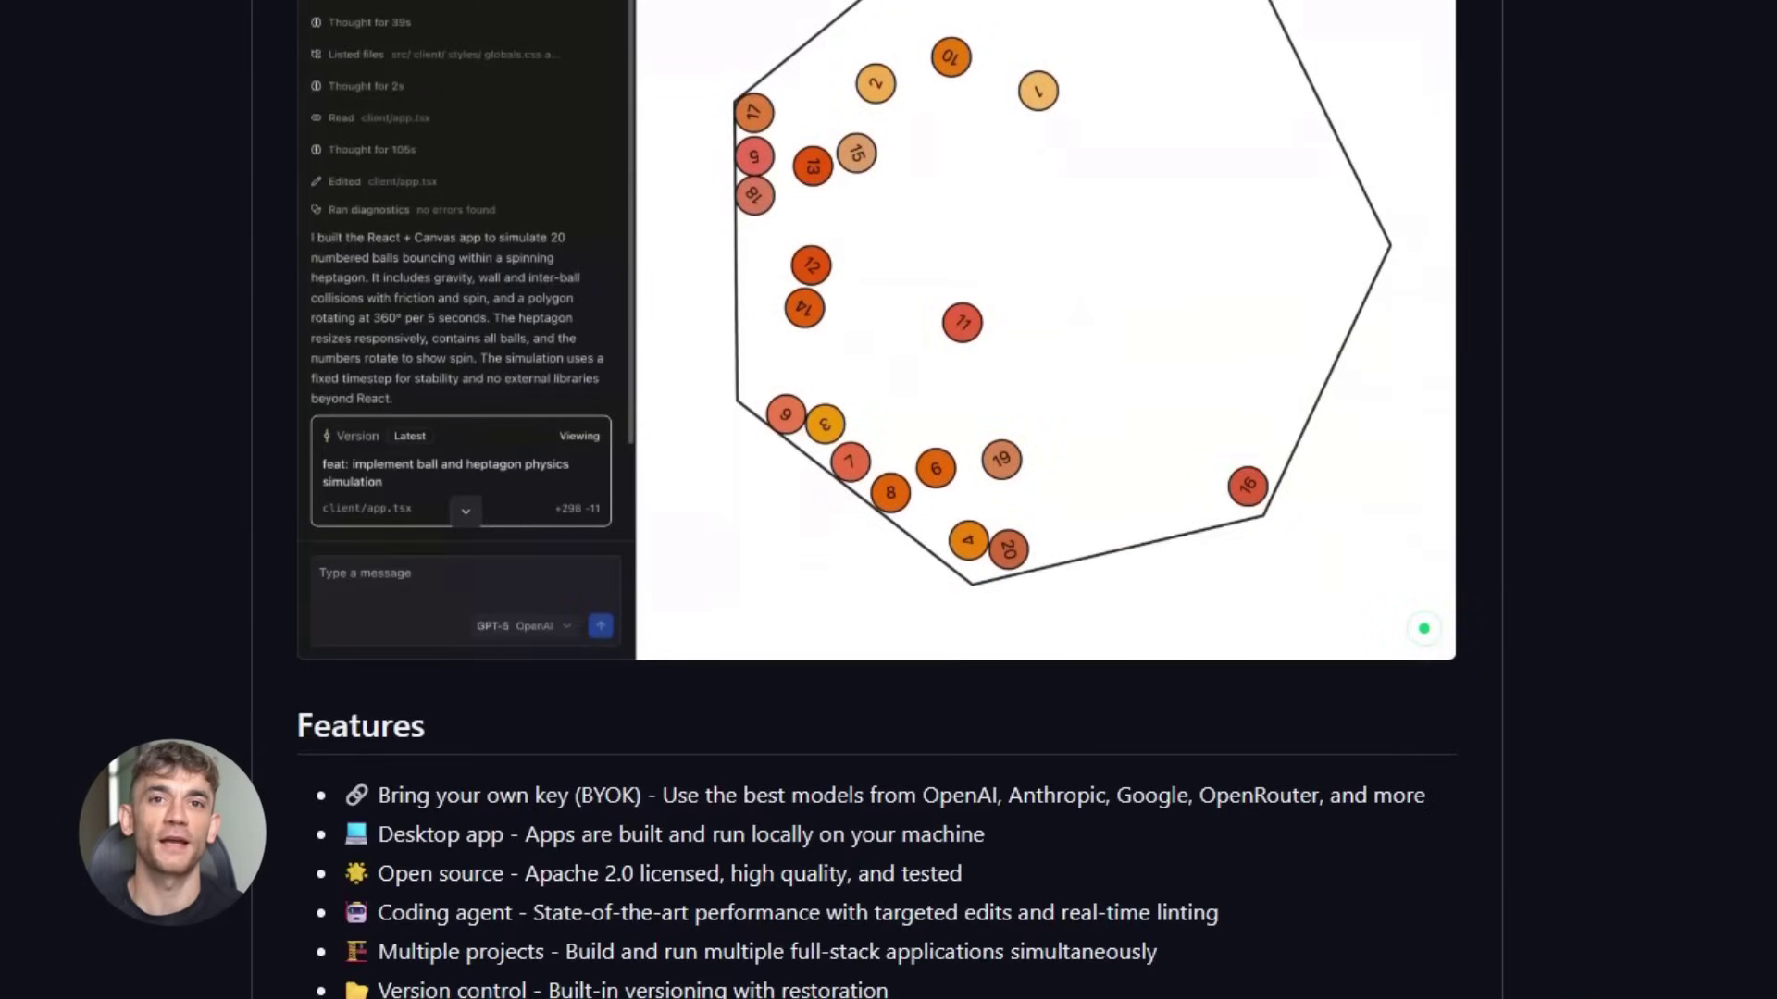
scroll(877, 500, down, 15)
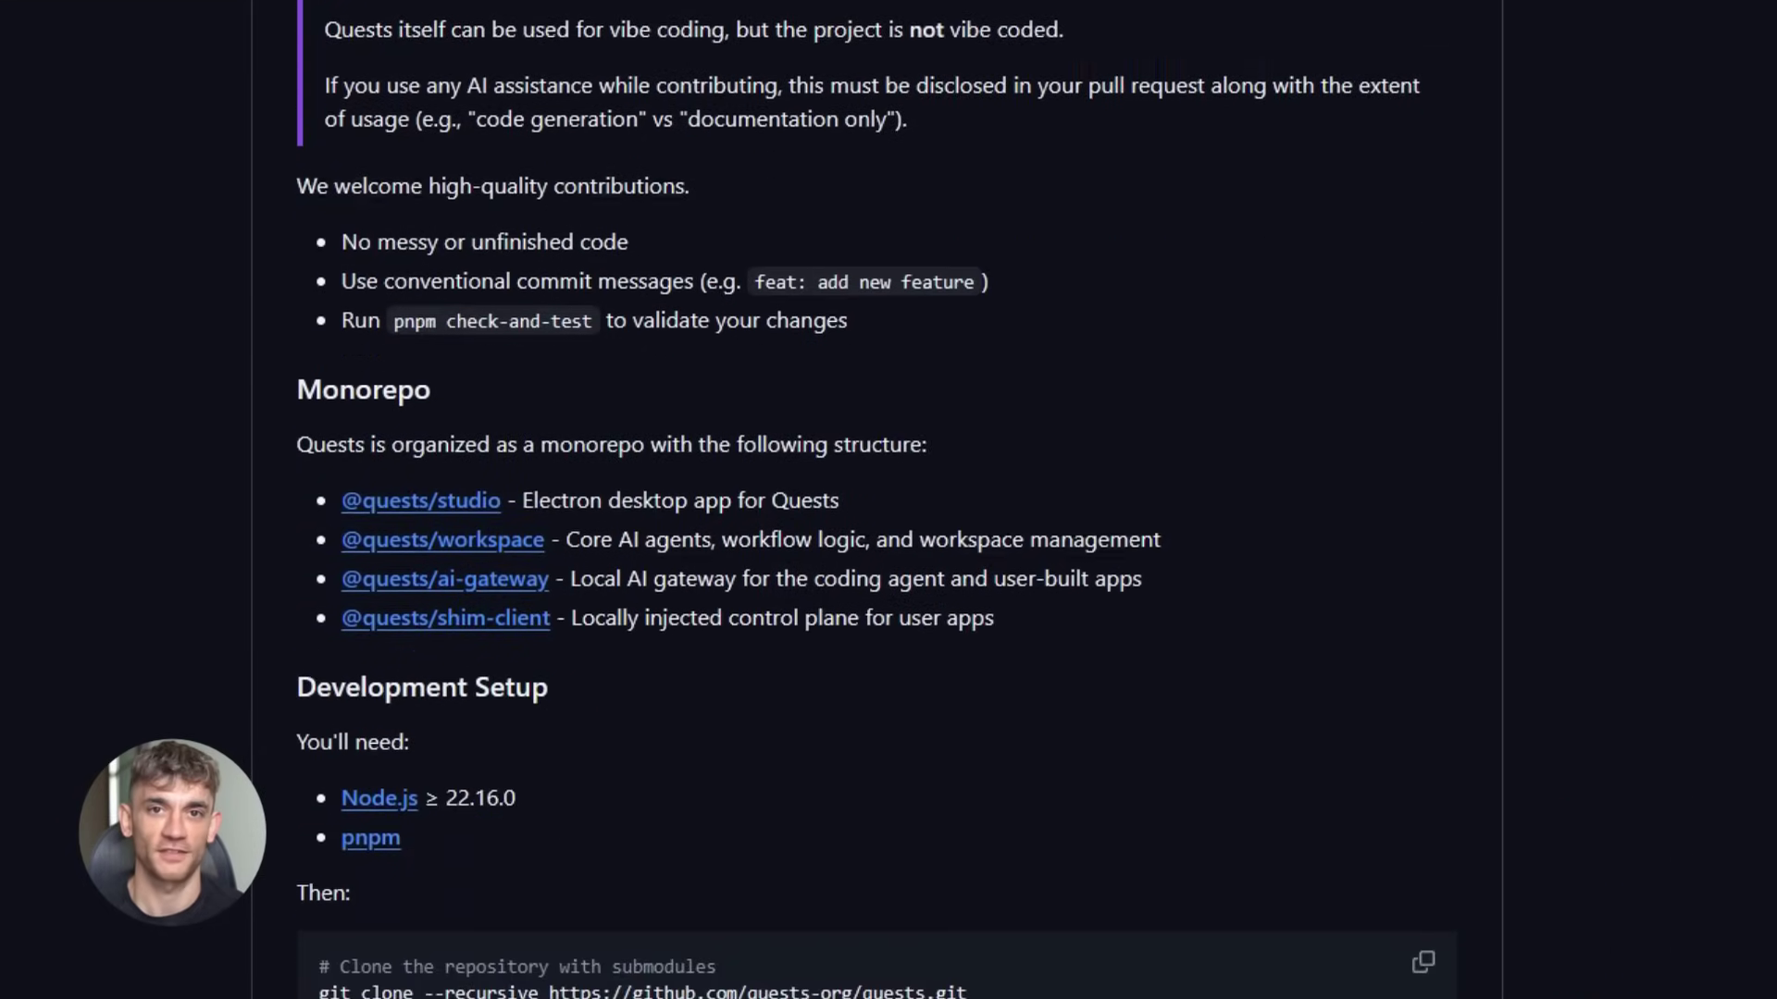
scroll(877, 500, down, 4)
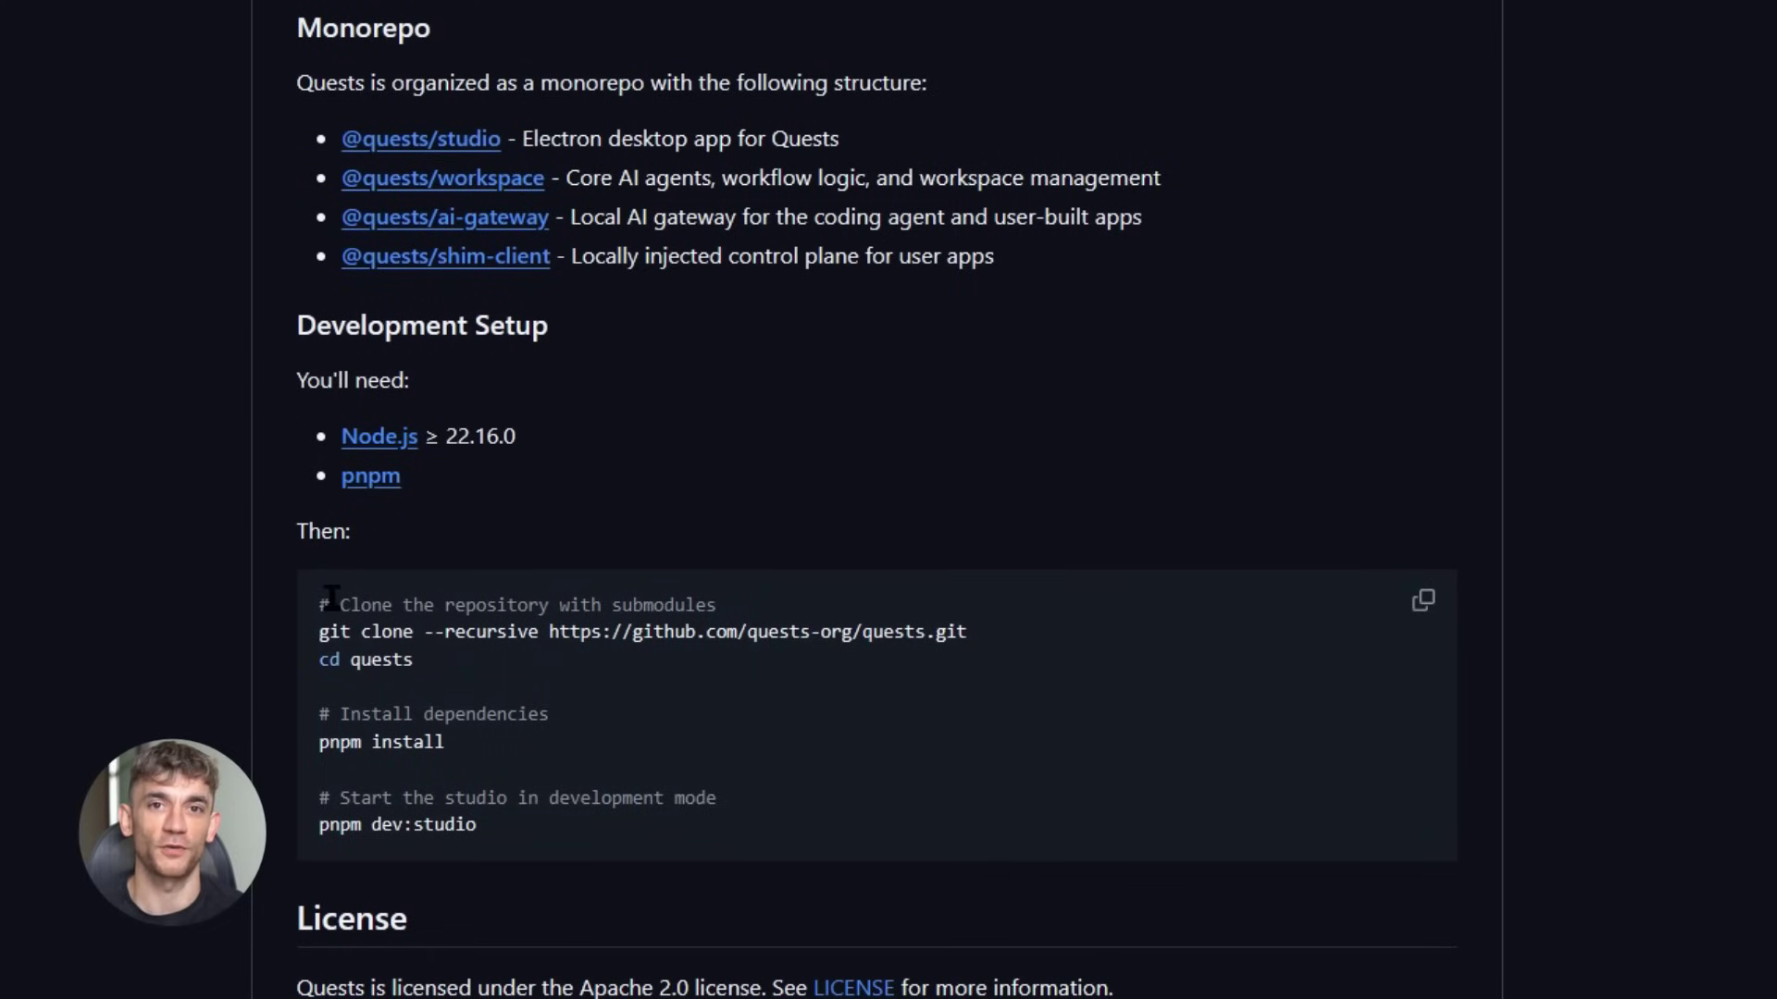
drag(315, 603, 754, 840)
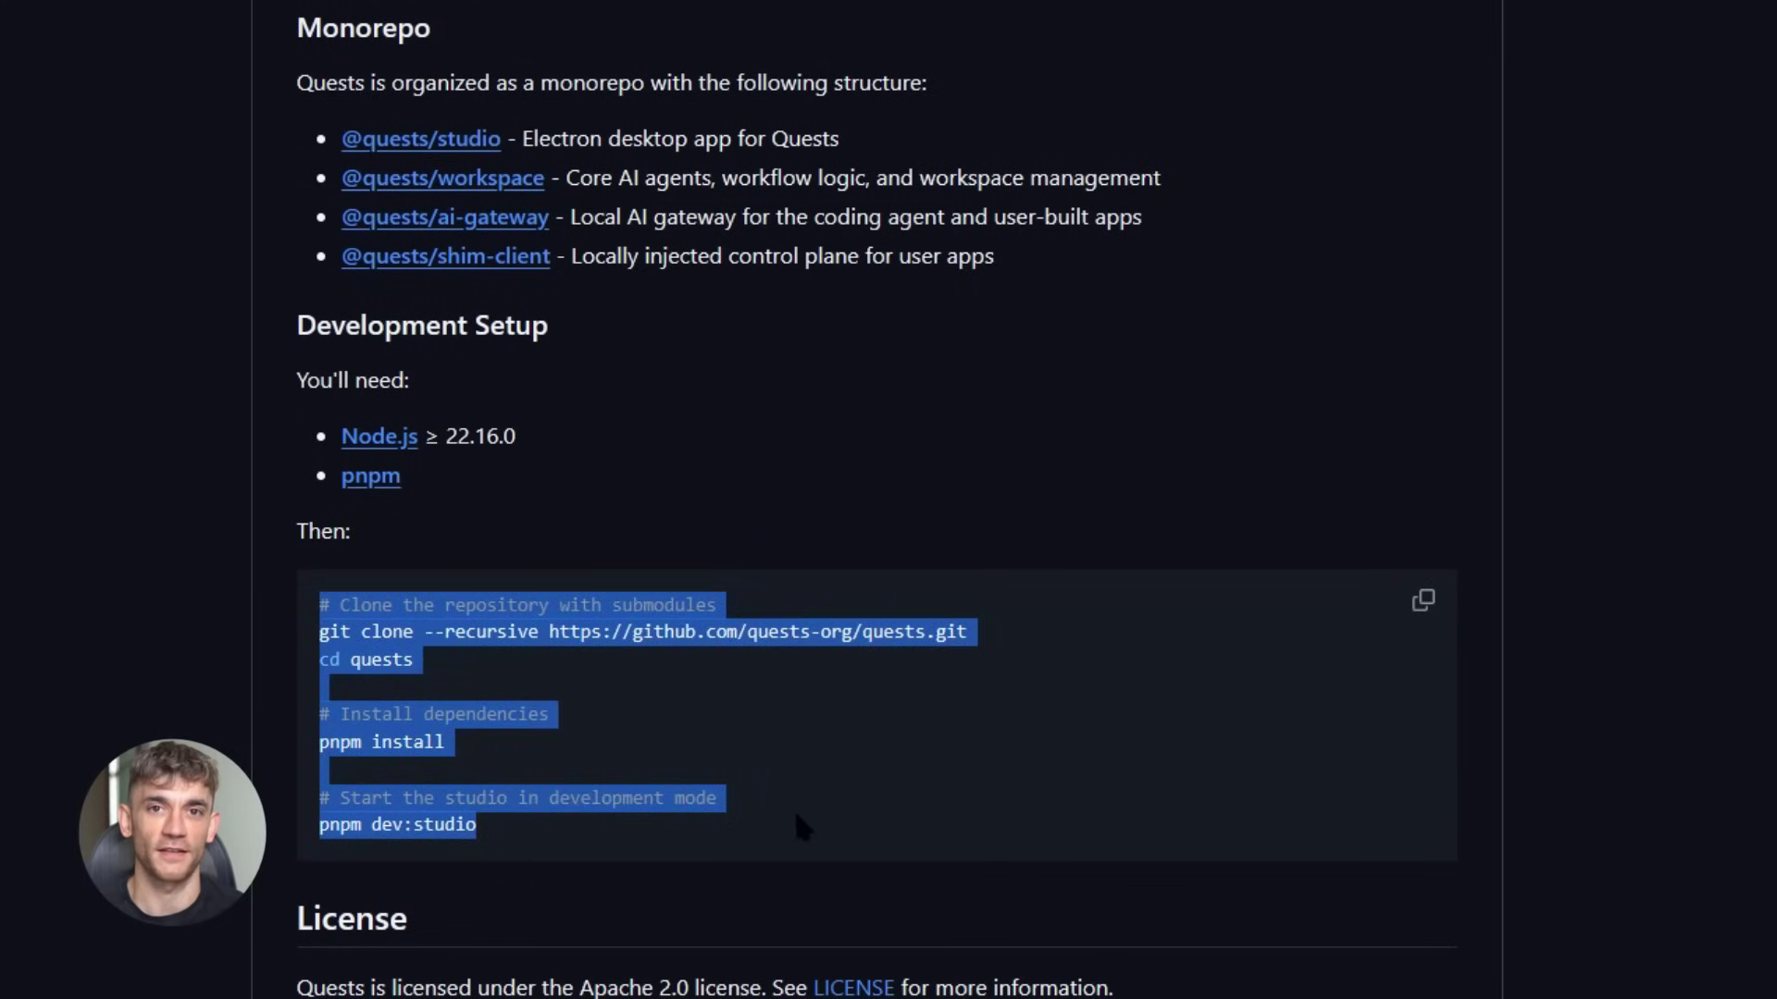
scroll(1123, 597, up, 2)
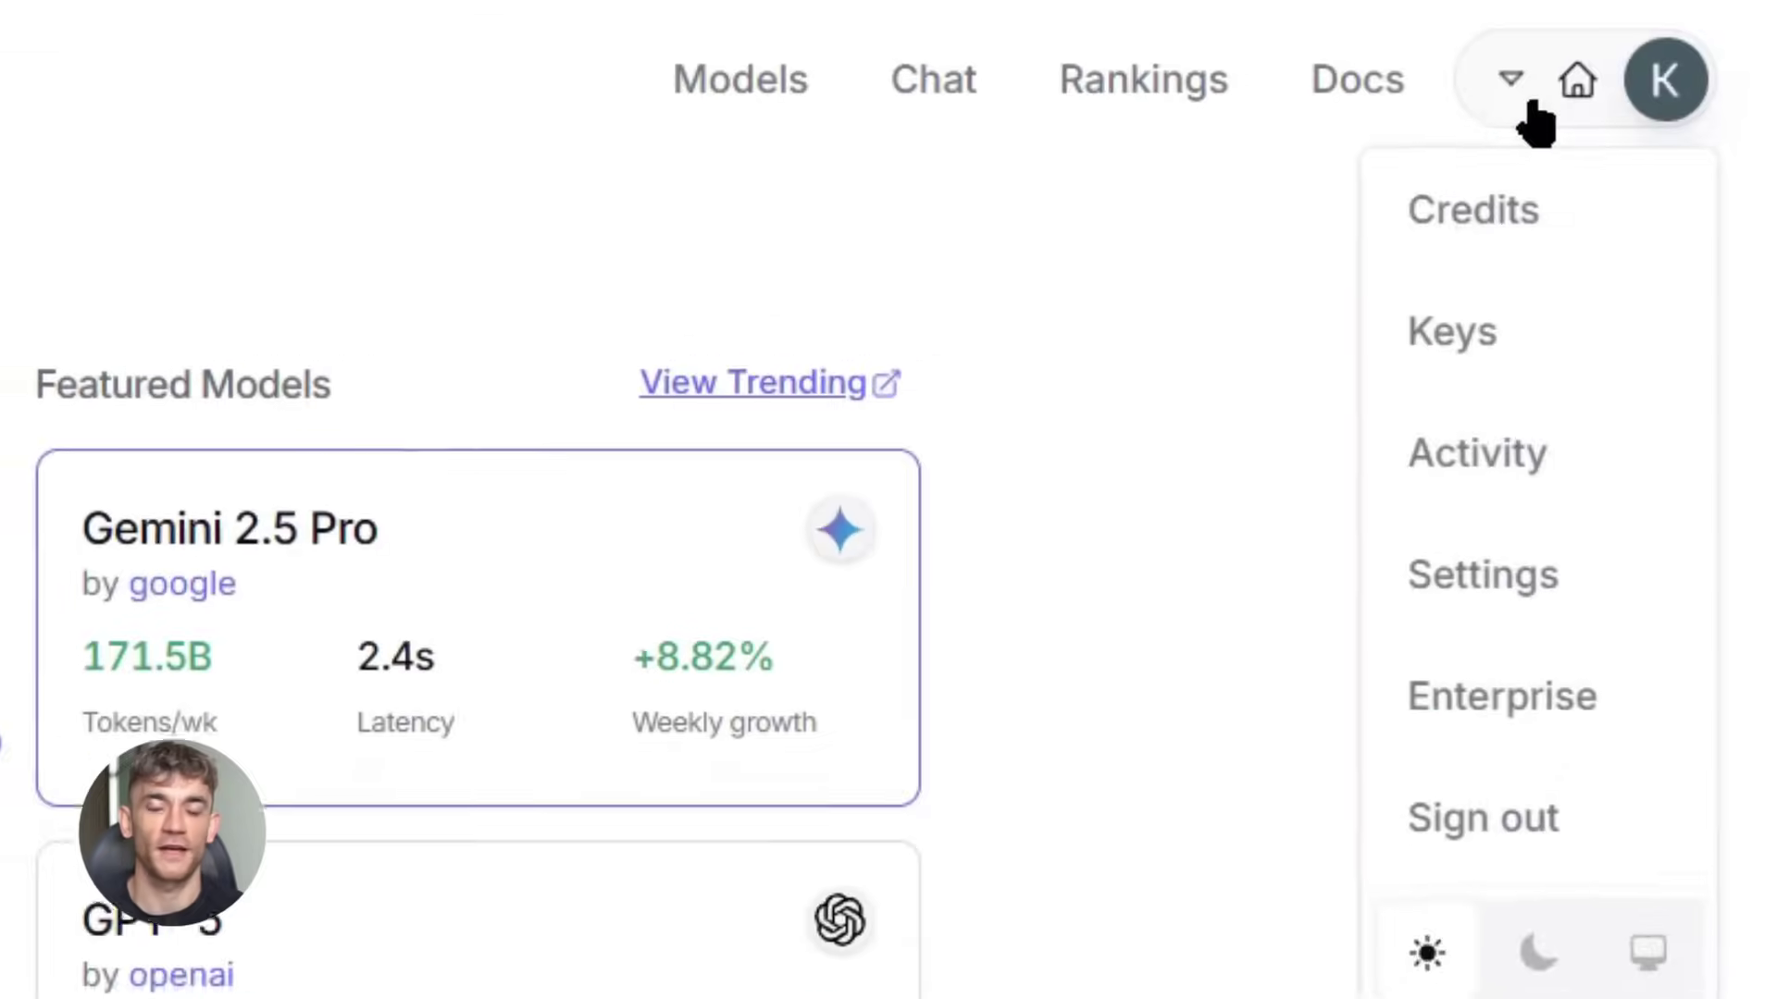
On the Keys page, create an API key named 'Quests' without a credit limit and copy the key.
click(1463, 347)
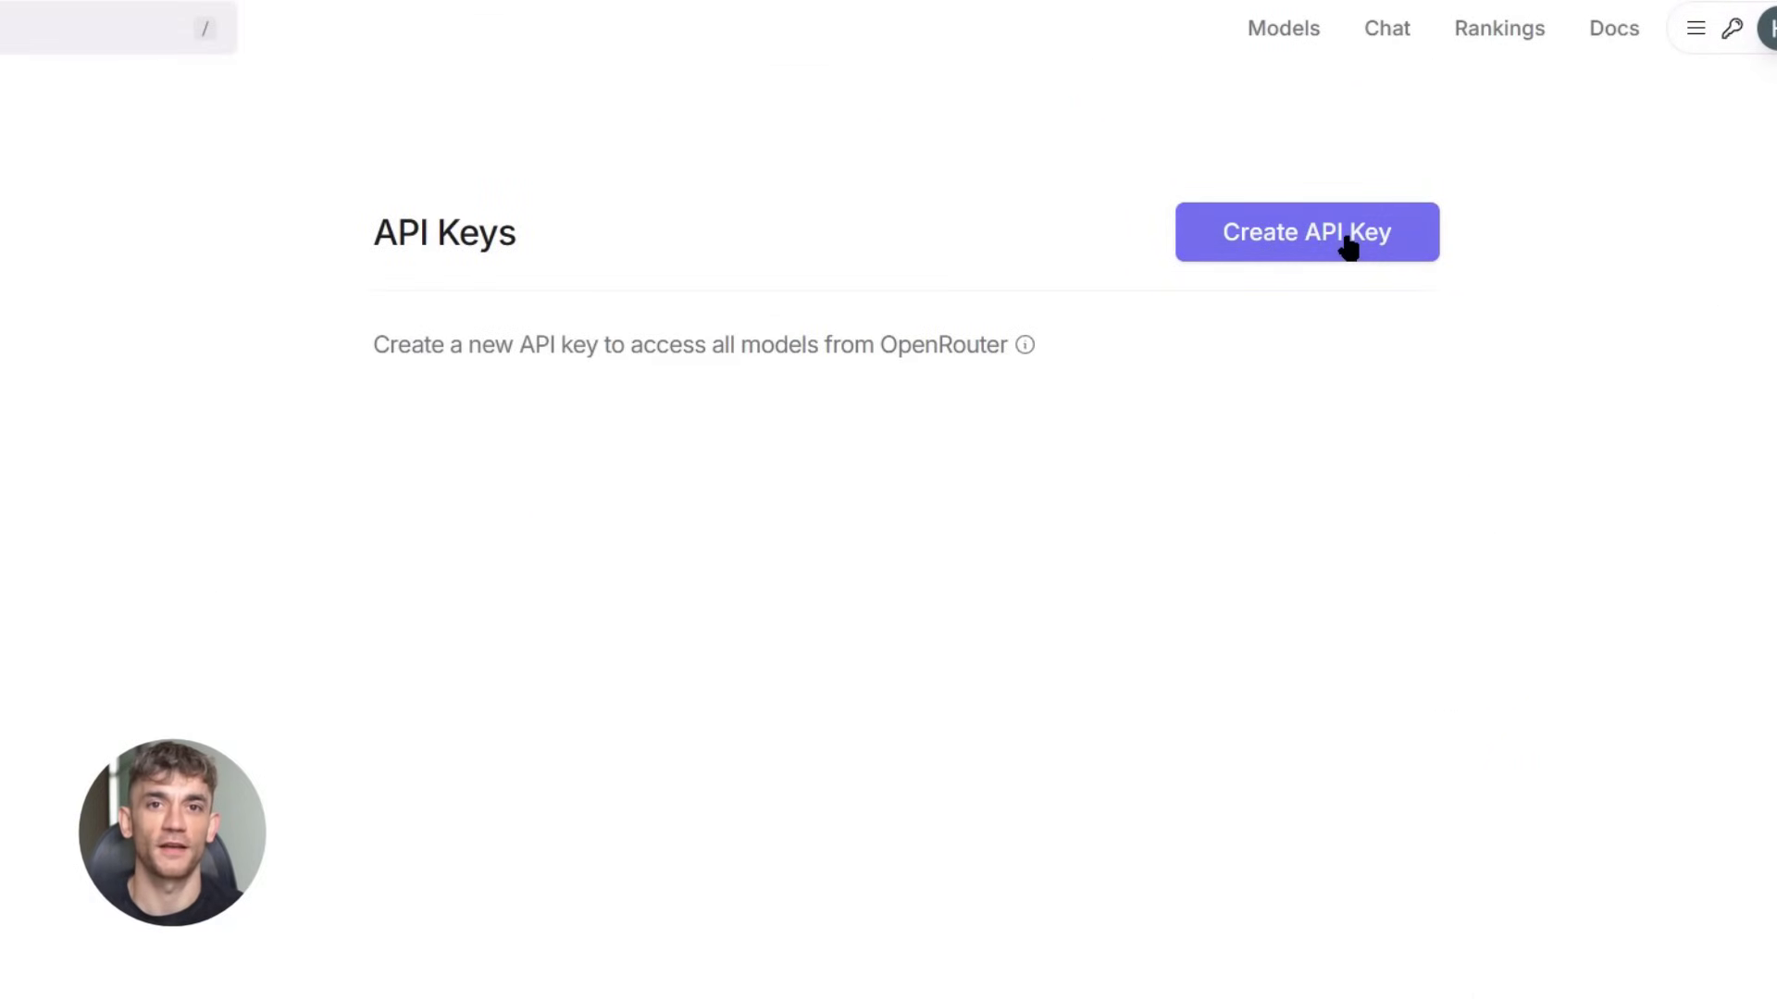
click(1348, 235)
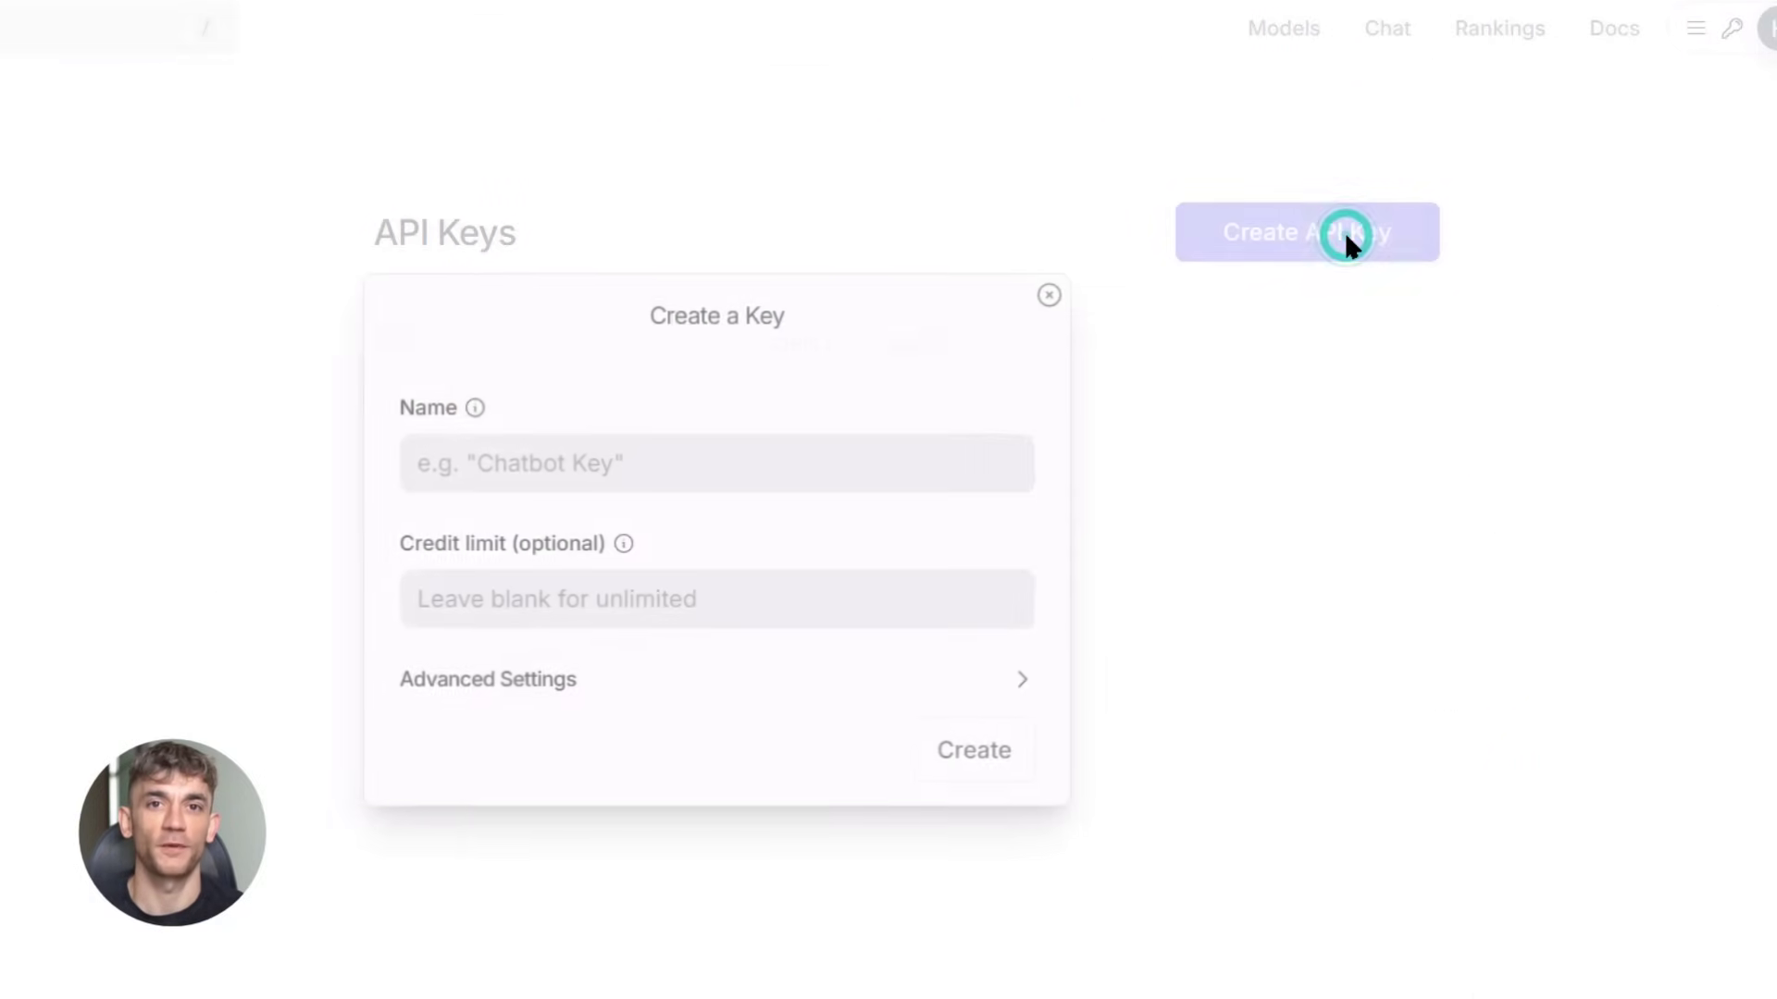
click(604, 466)
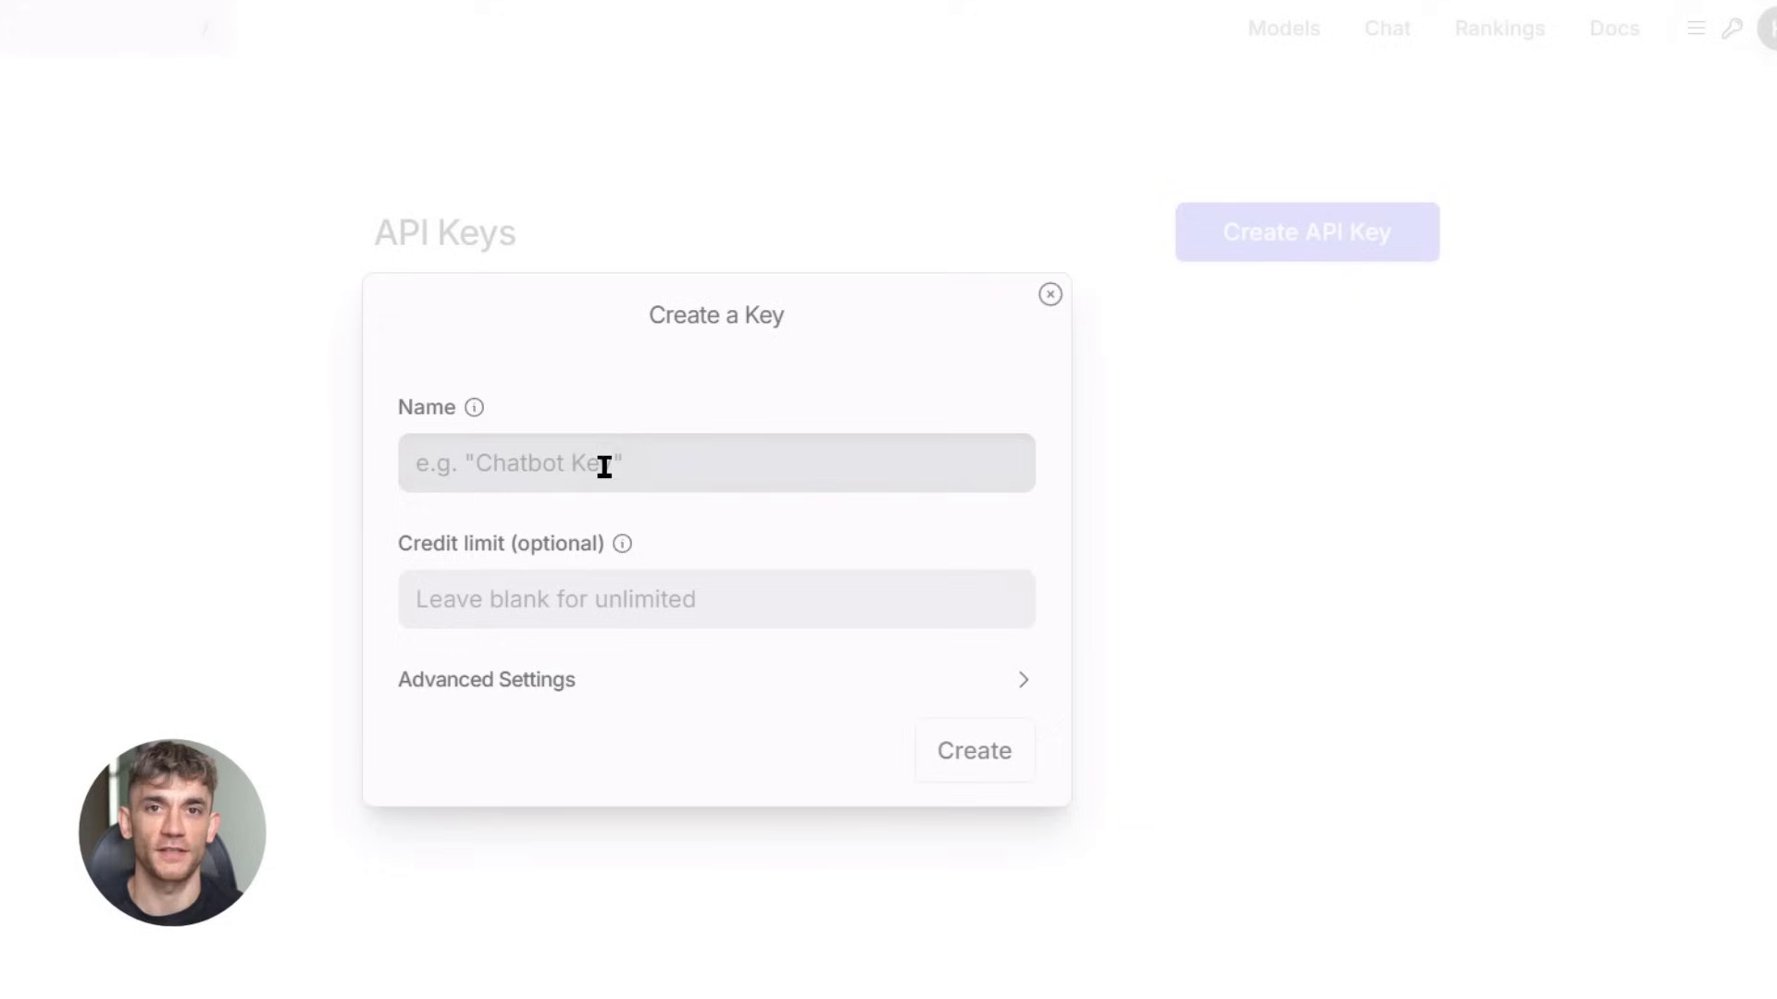
text(Quests)
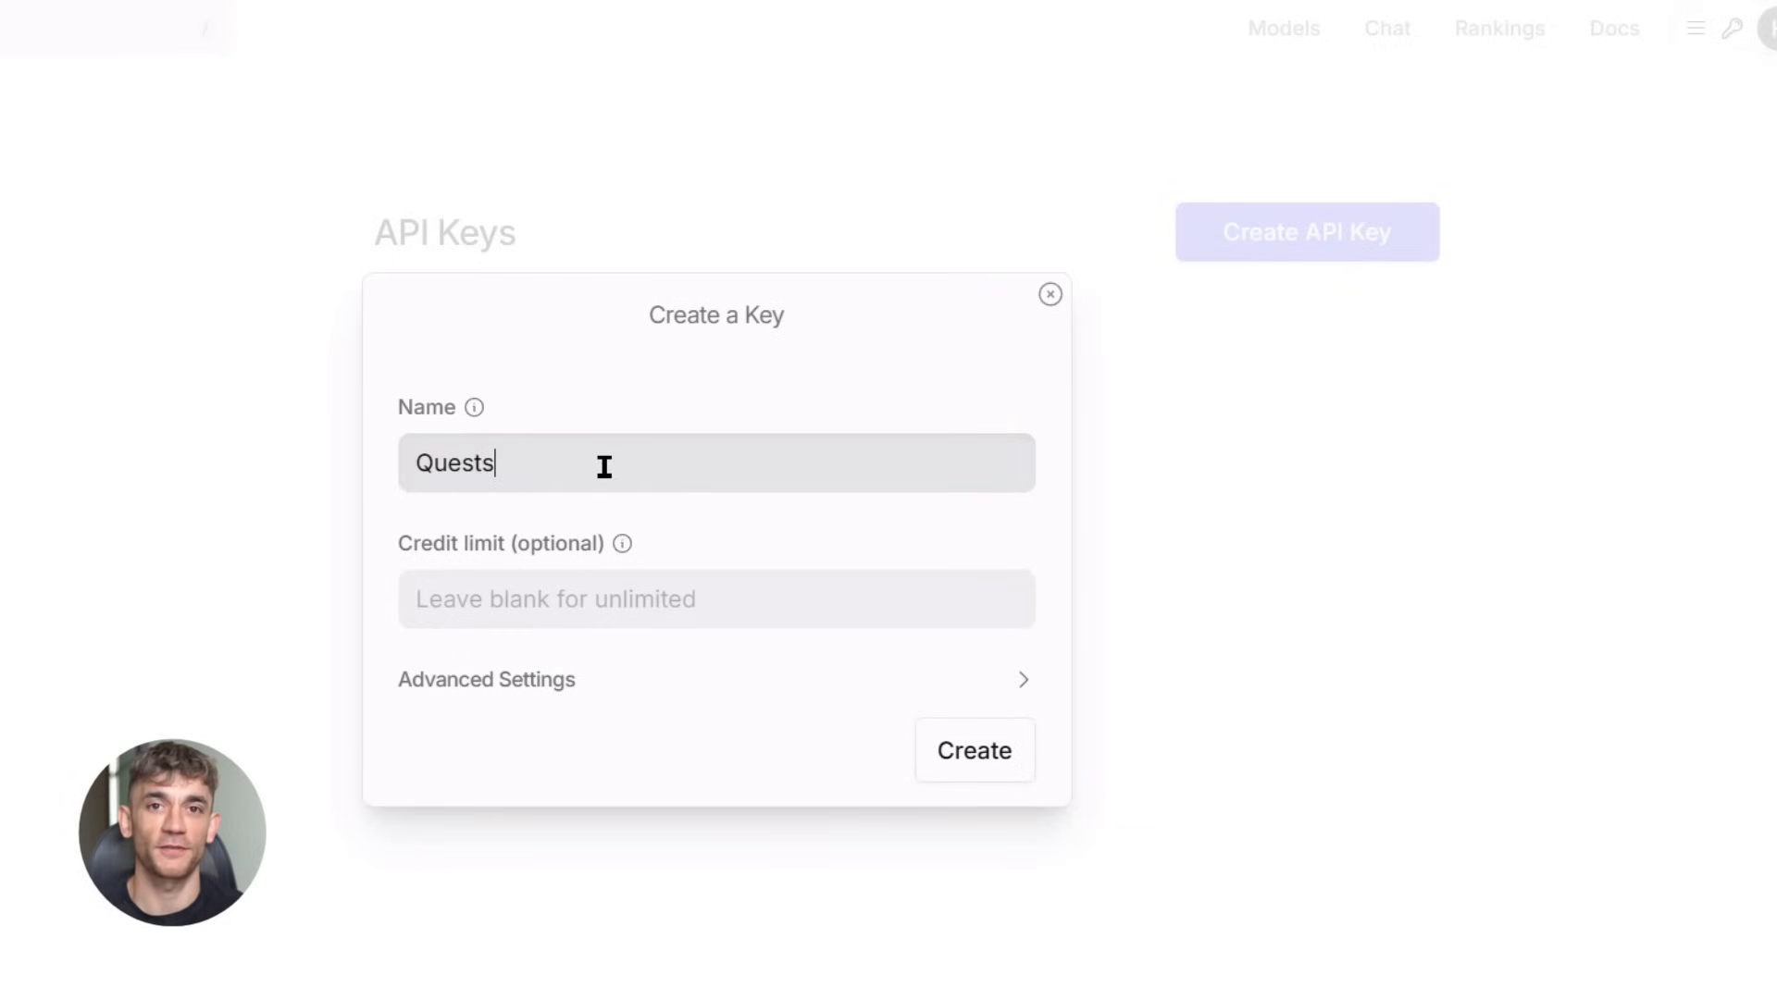
click(585, 596)
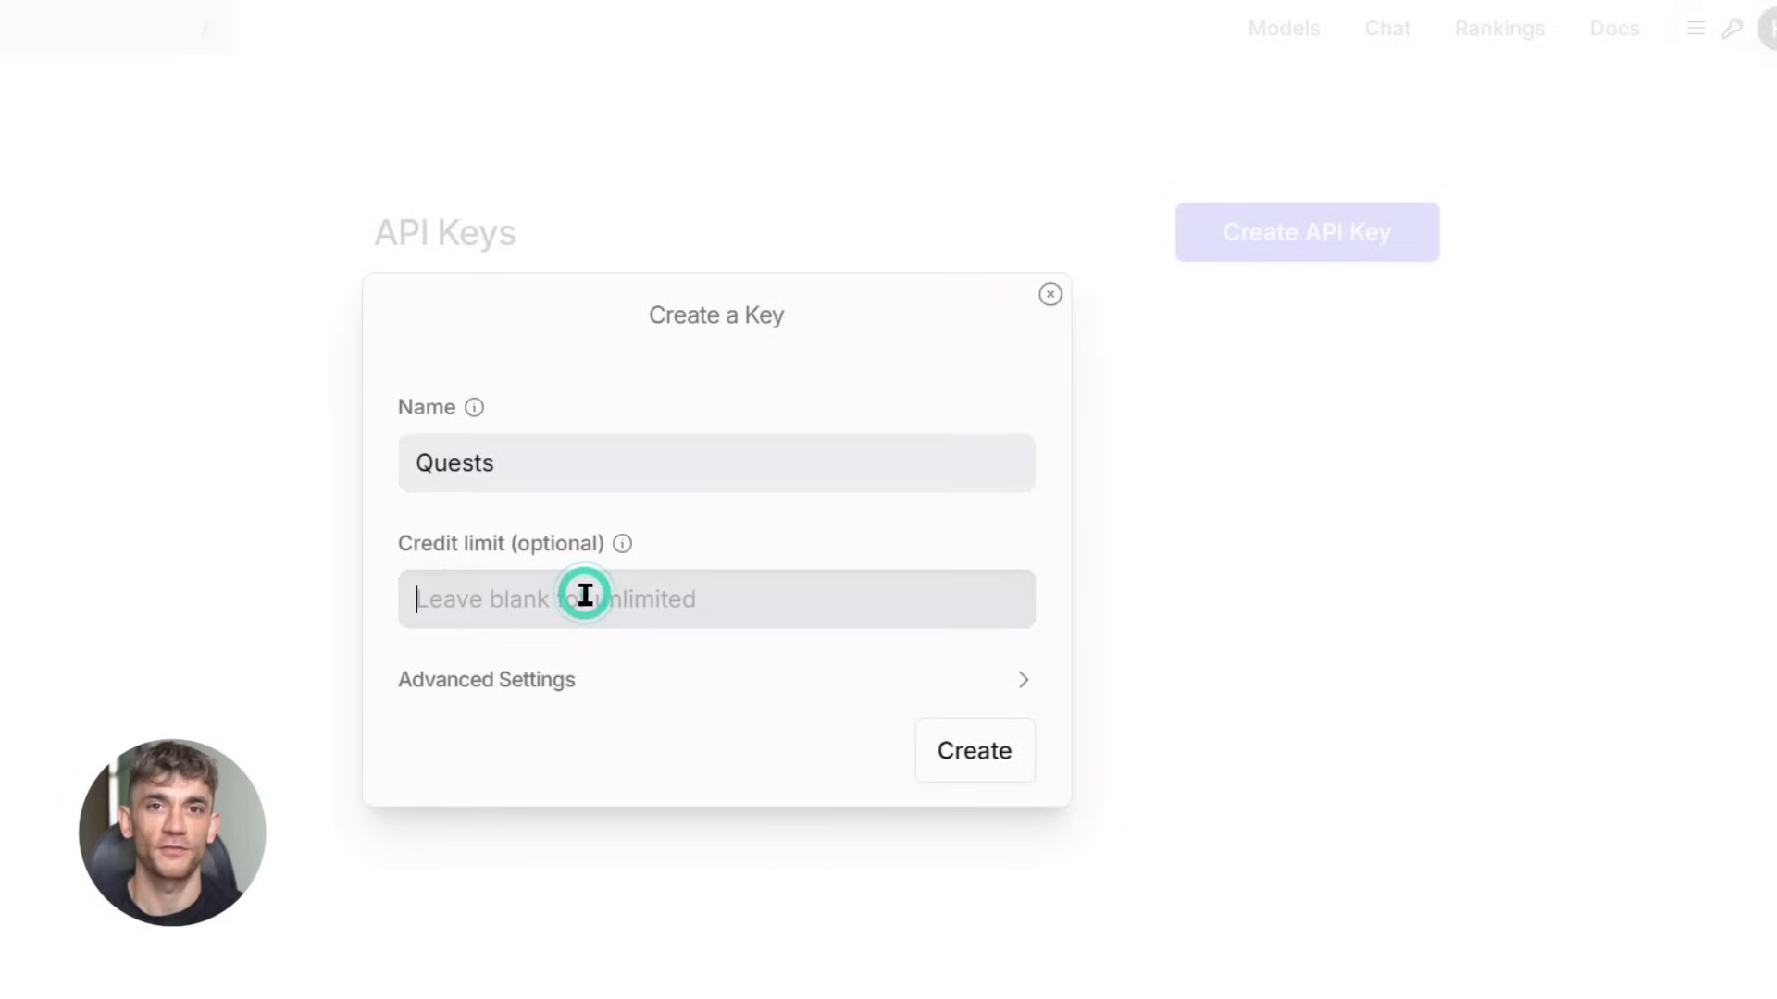
click(952, 749)
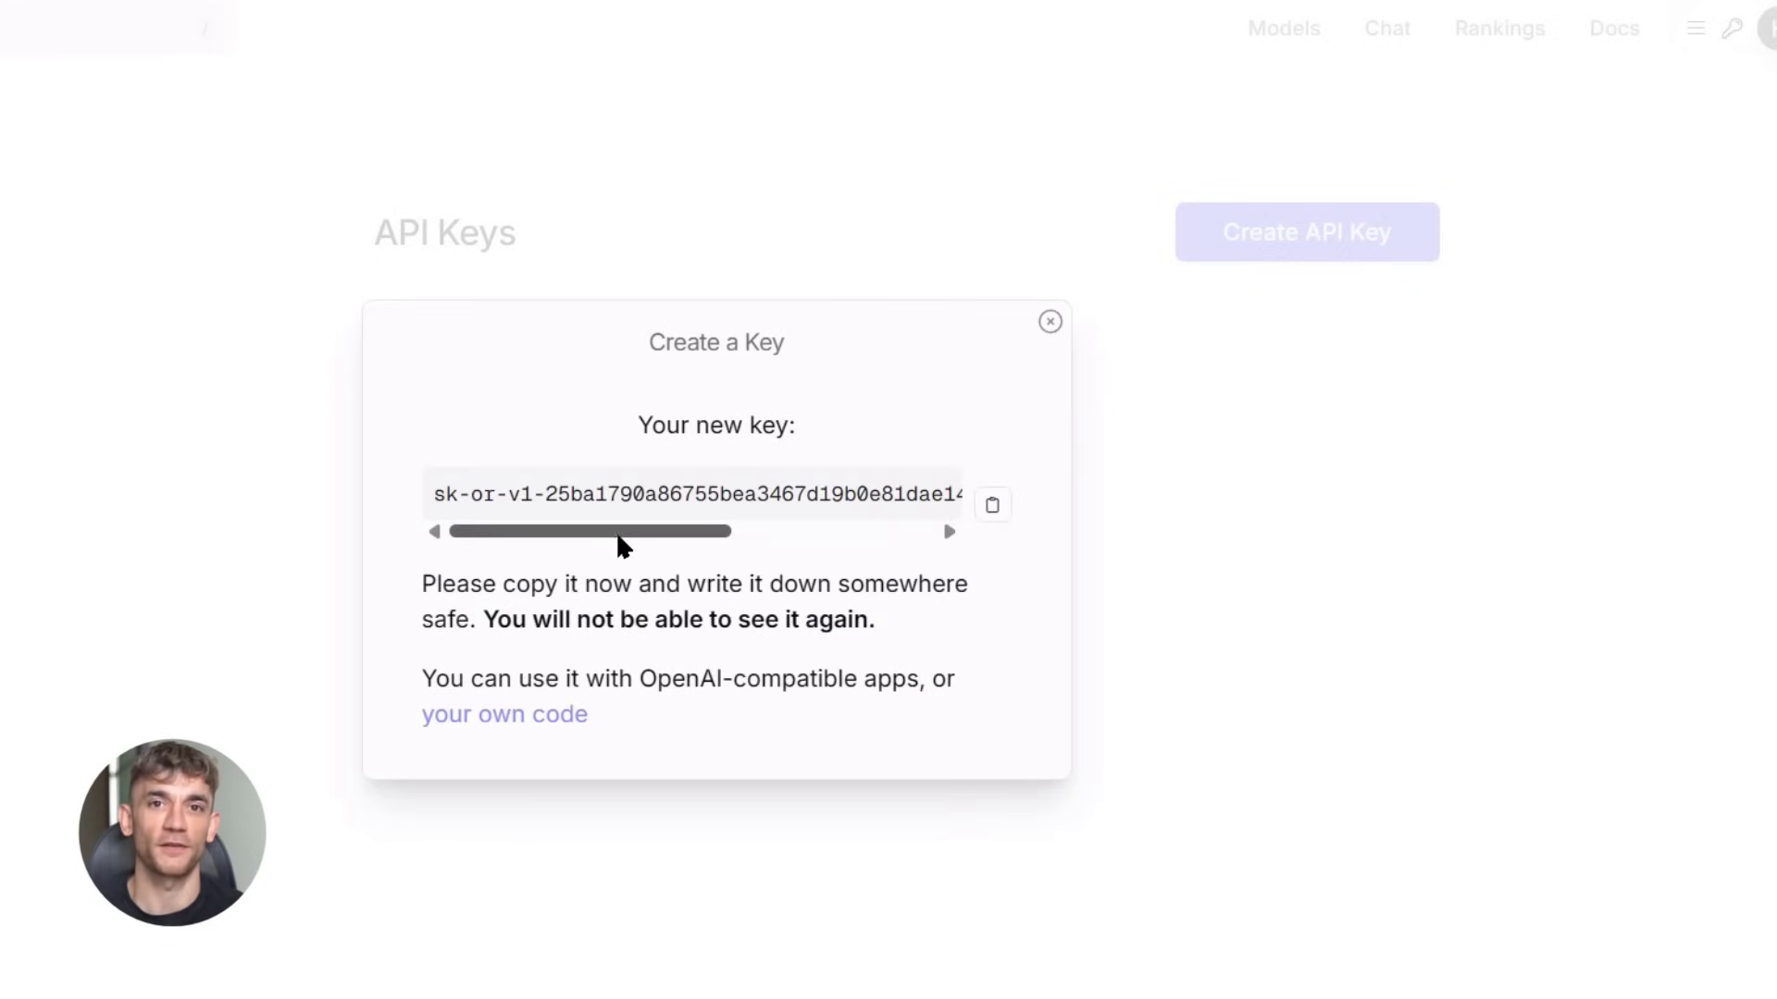
mouse_move(614, 532)
mouse_down()
mouse_move(947, 546)
mouse_move(314, 546)
mouse_up()
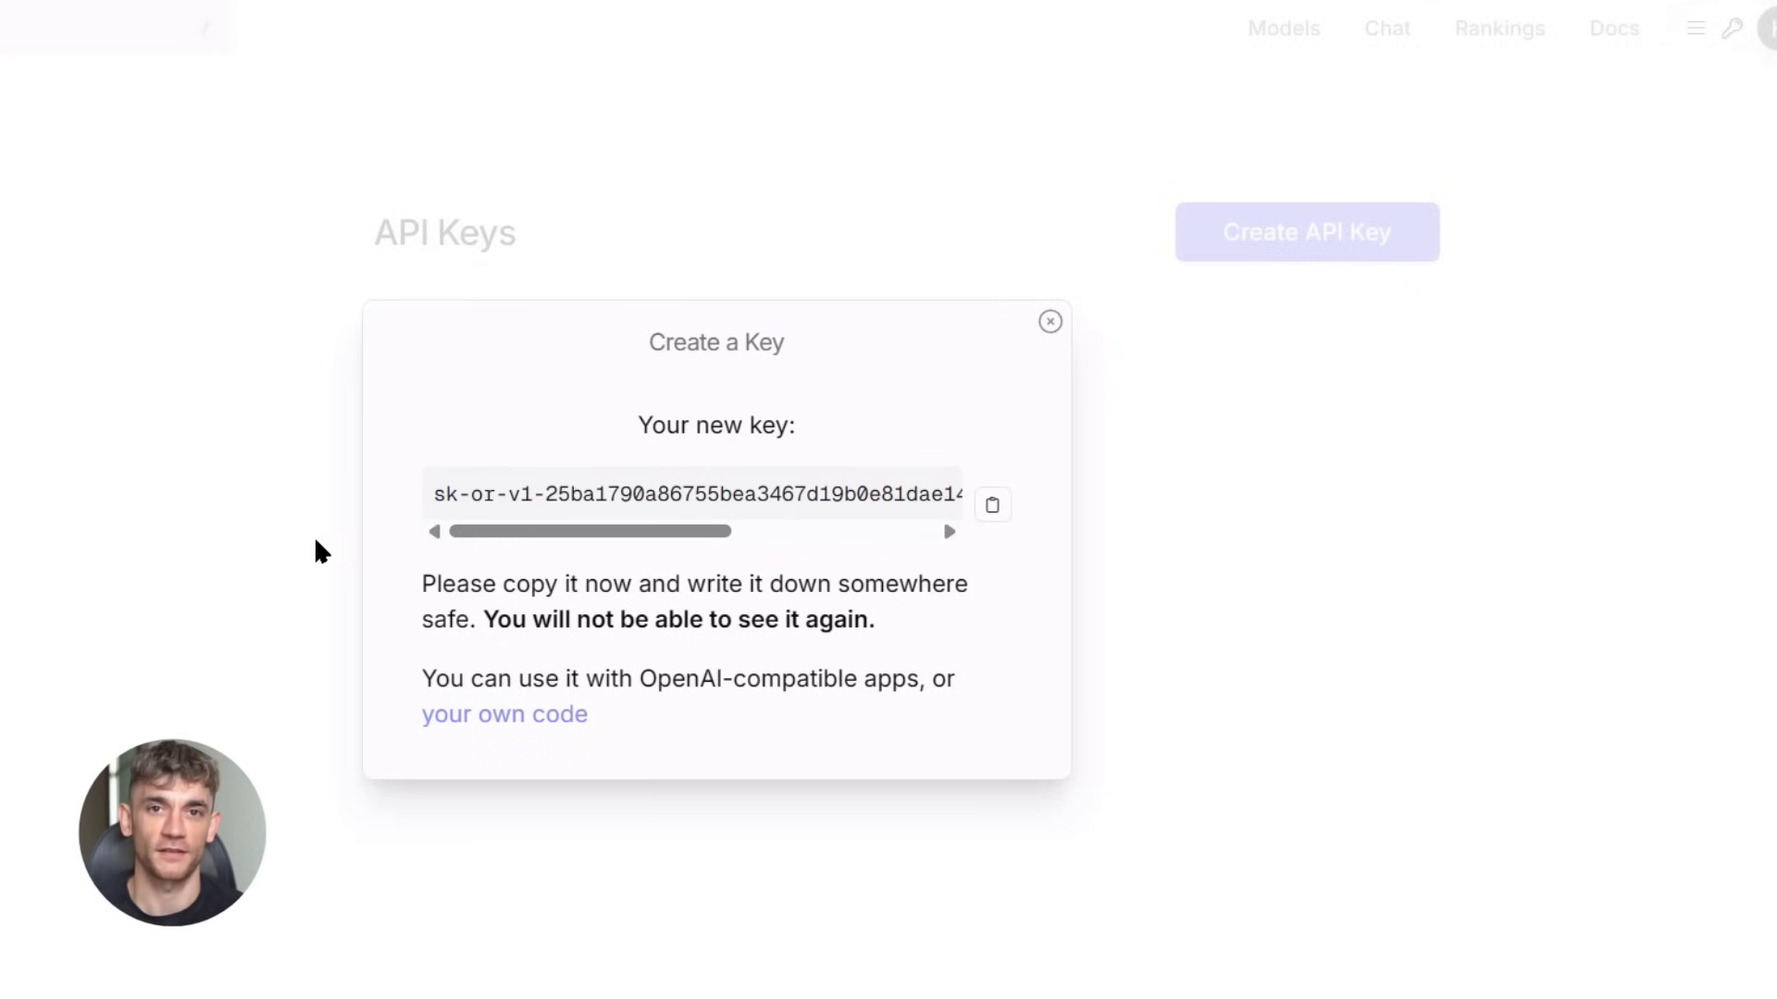
click(988, 505)
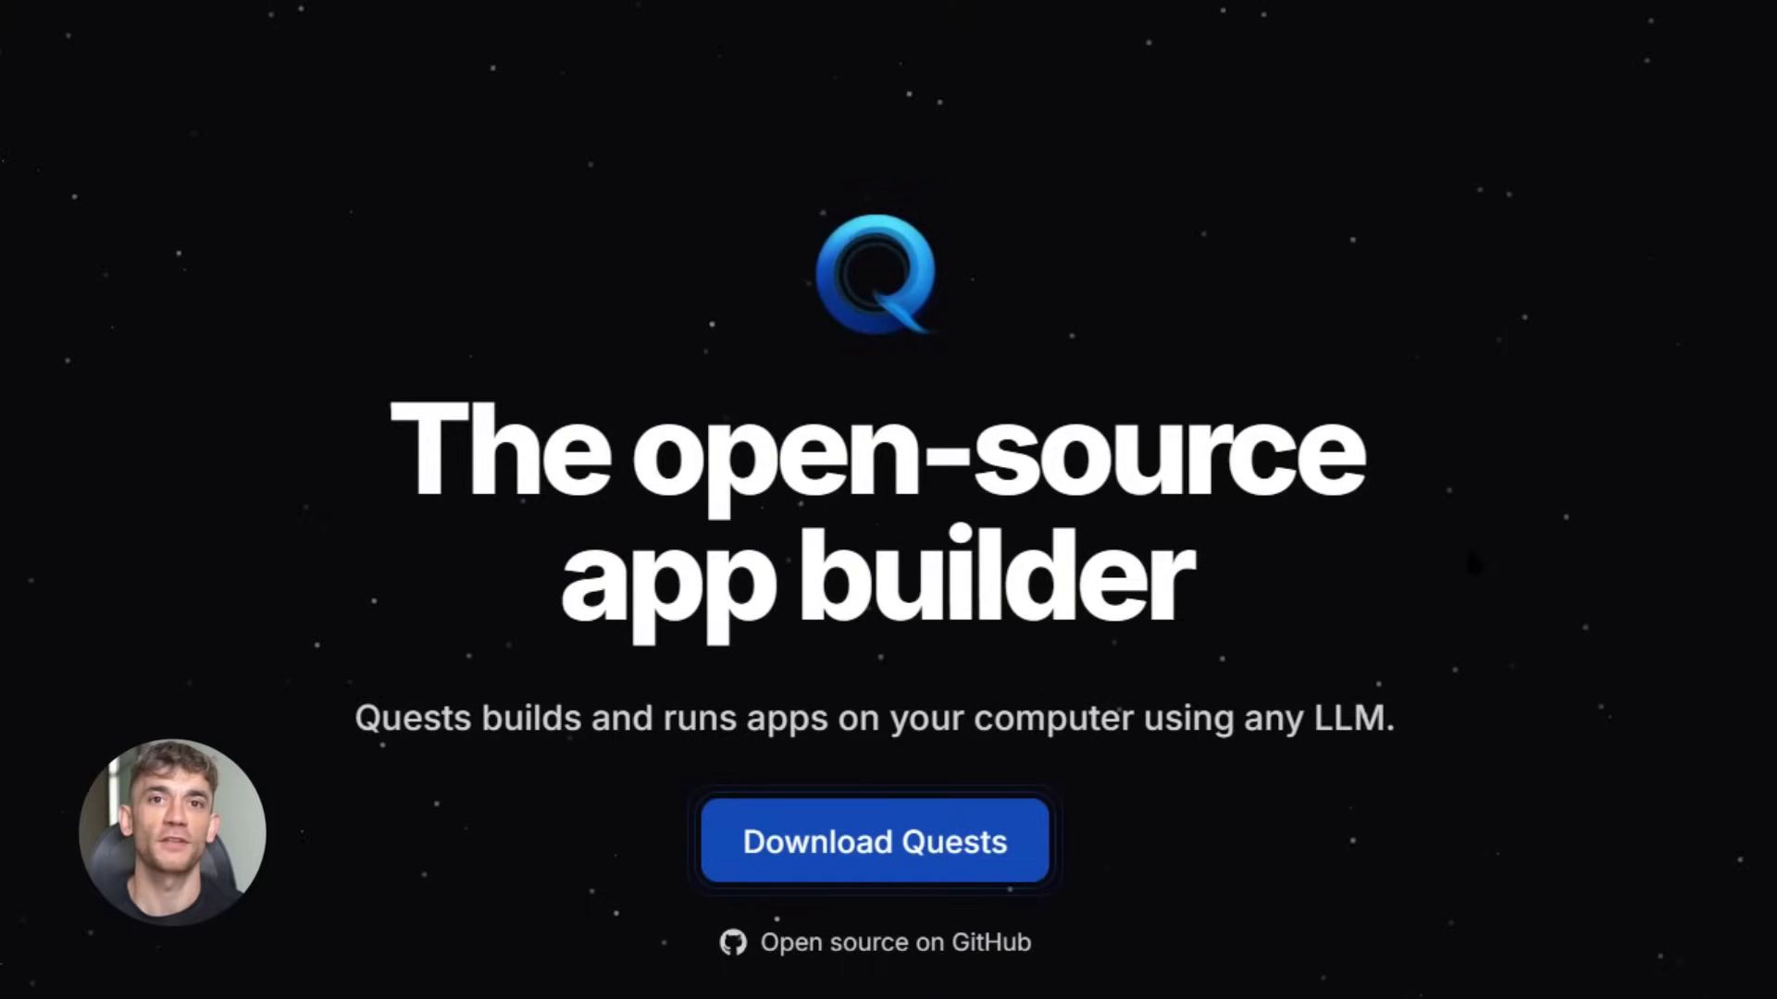
scroll(1468, 550, down, 8)
scroll(1464, 543, up, 2)
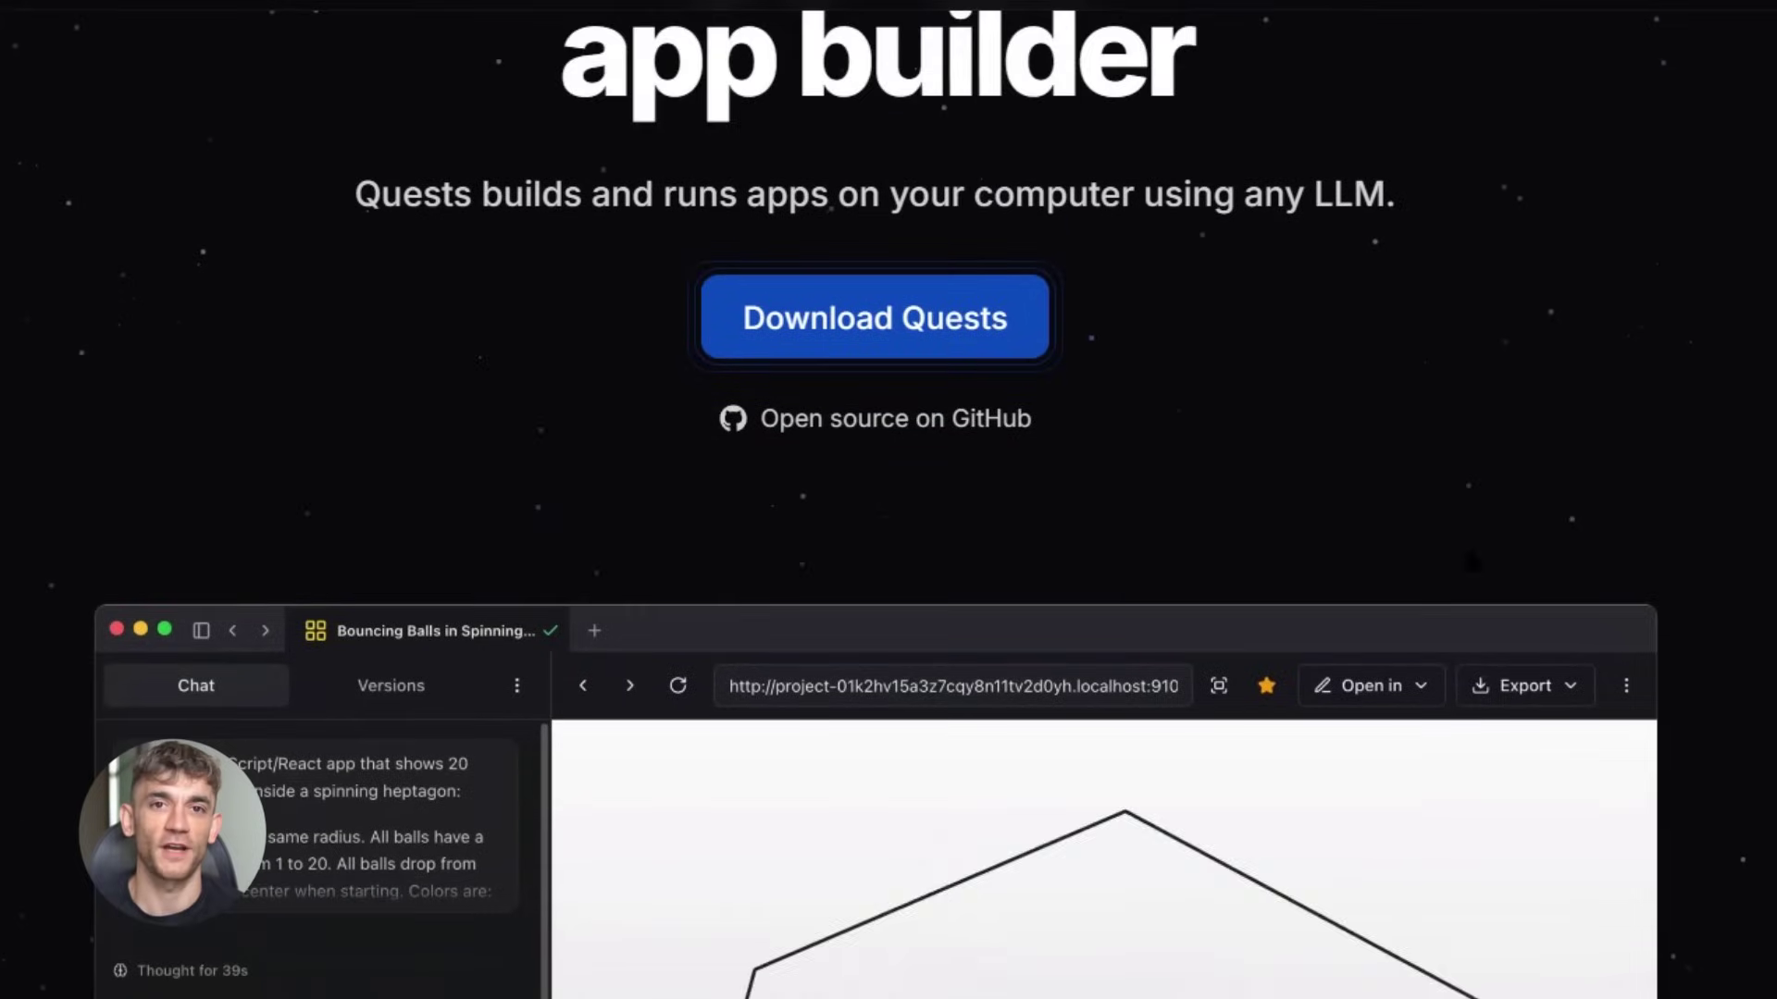
click(805, 303)
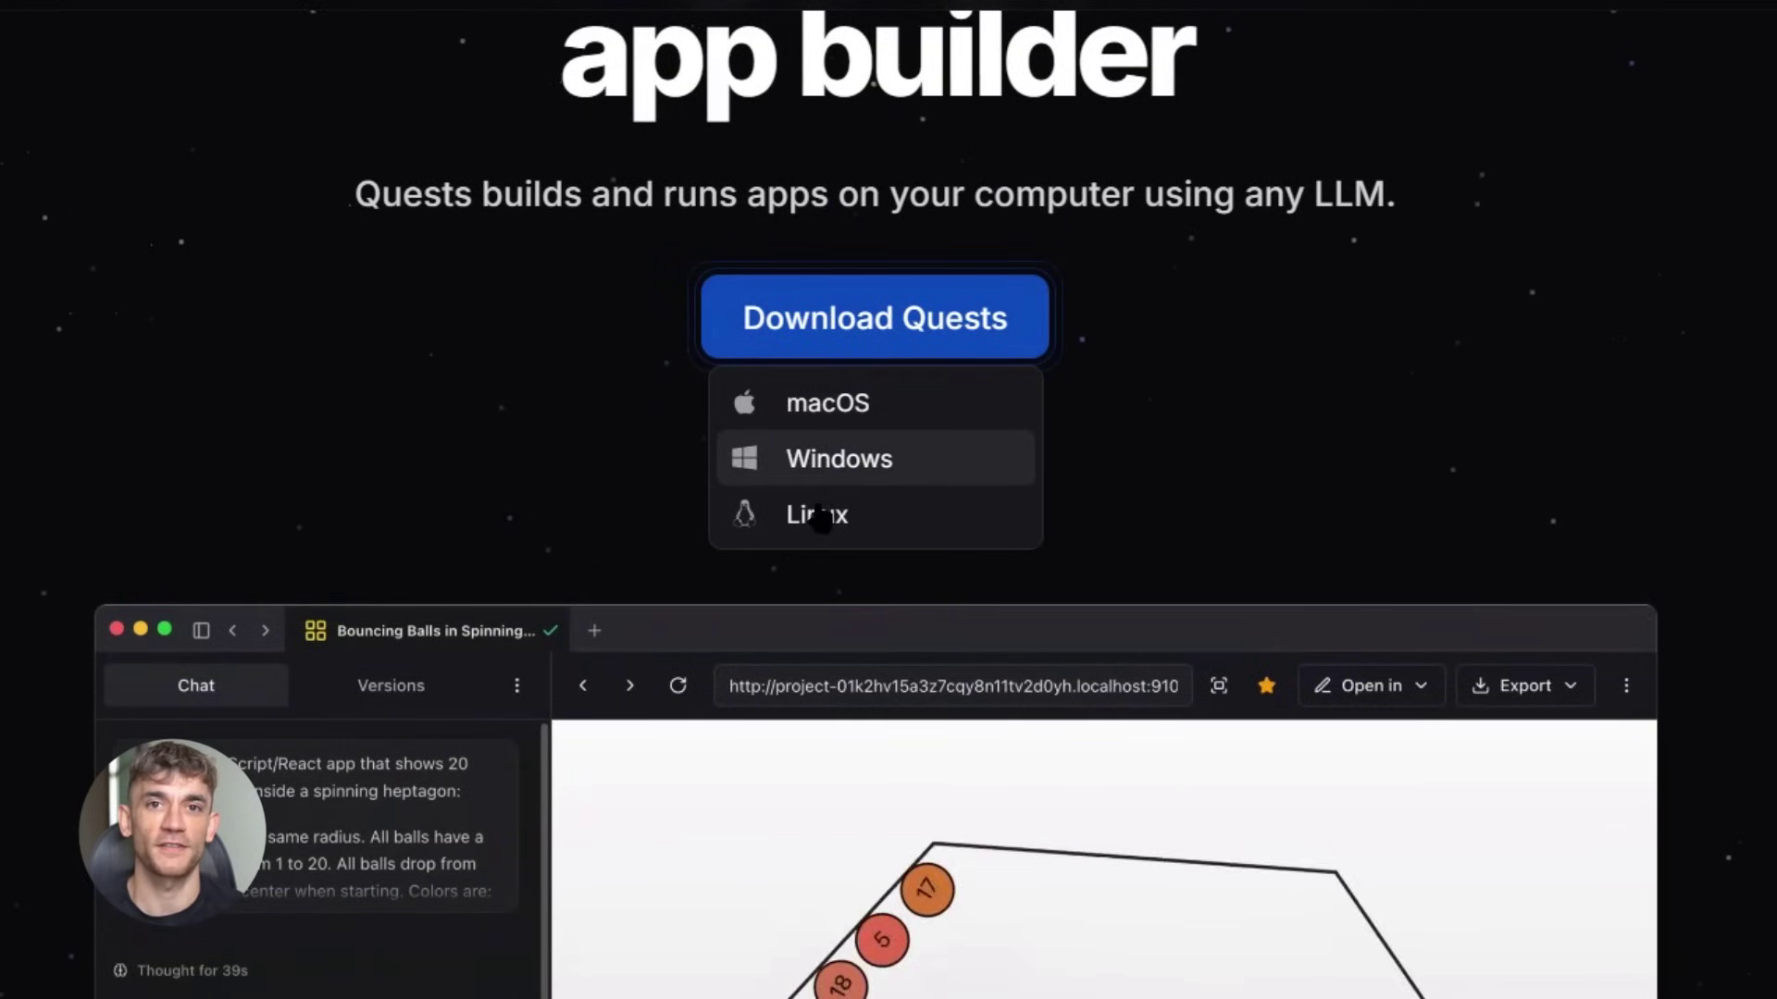
click(1428, 444)
scroll(1427, 444, down, 4)
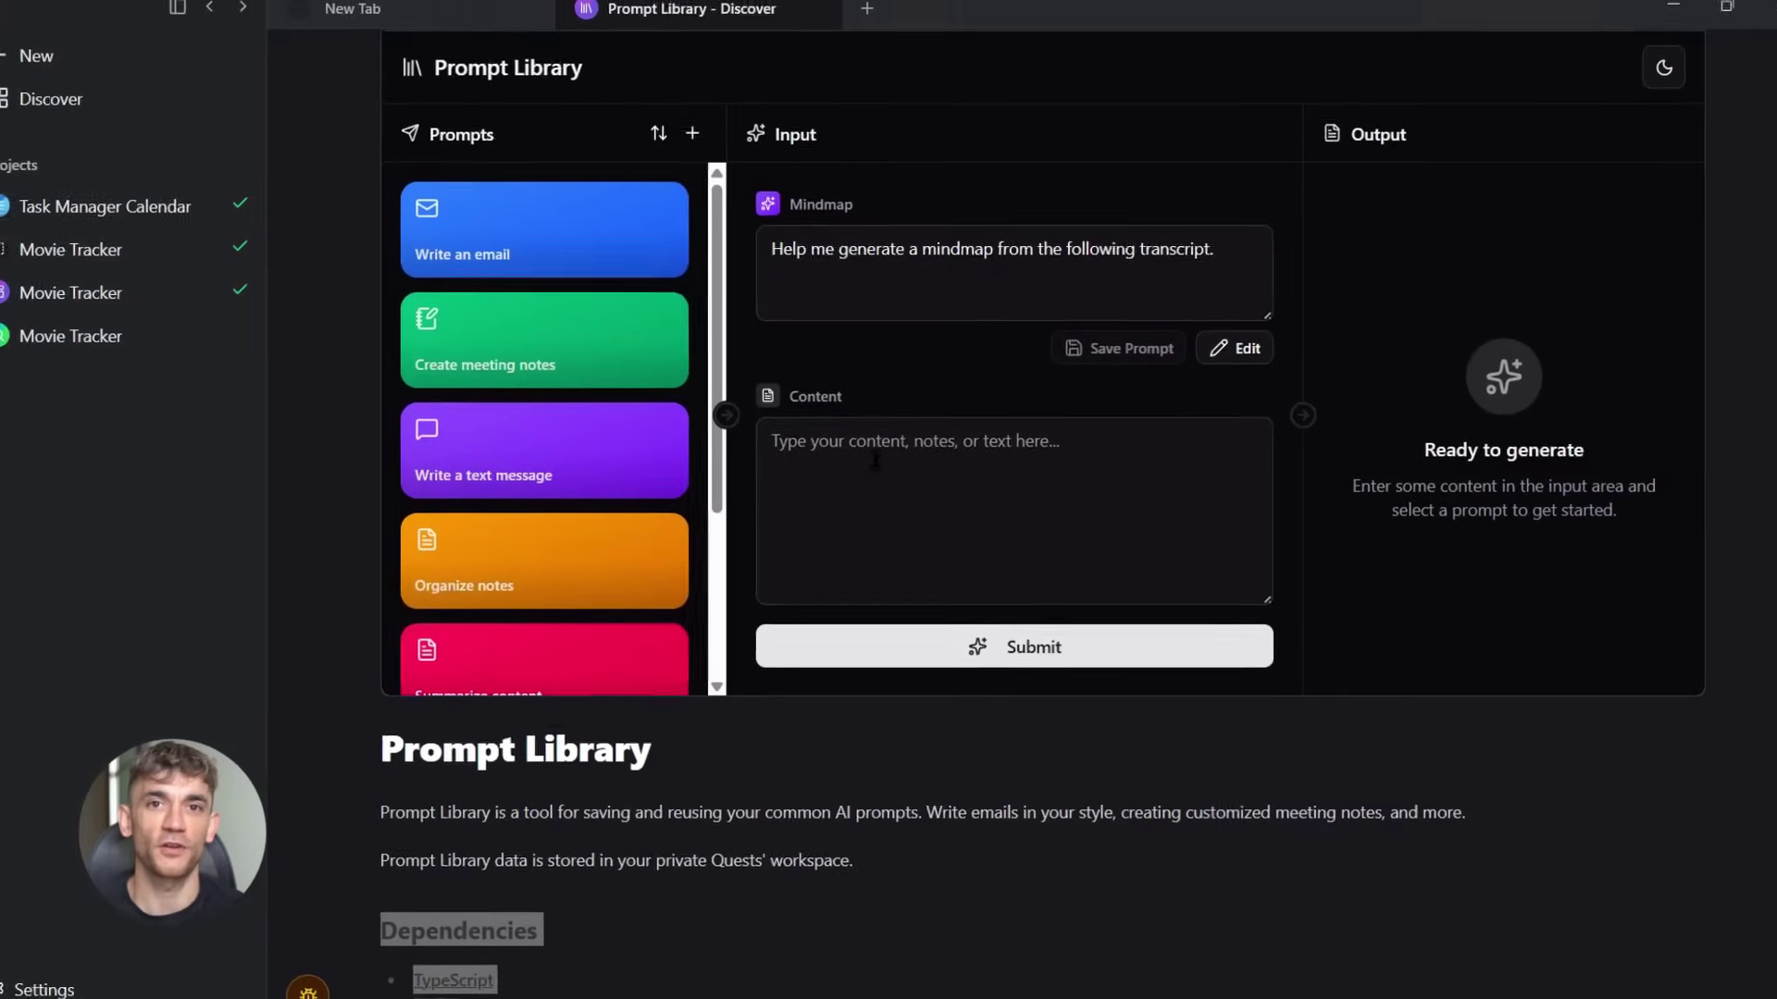
Paste the transcript into Content and submit it with the Mindmap prompt to generate a mindmap.
key(ctrl+v)
click(997, 643)
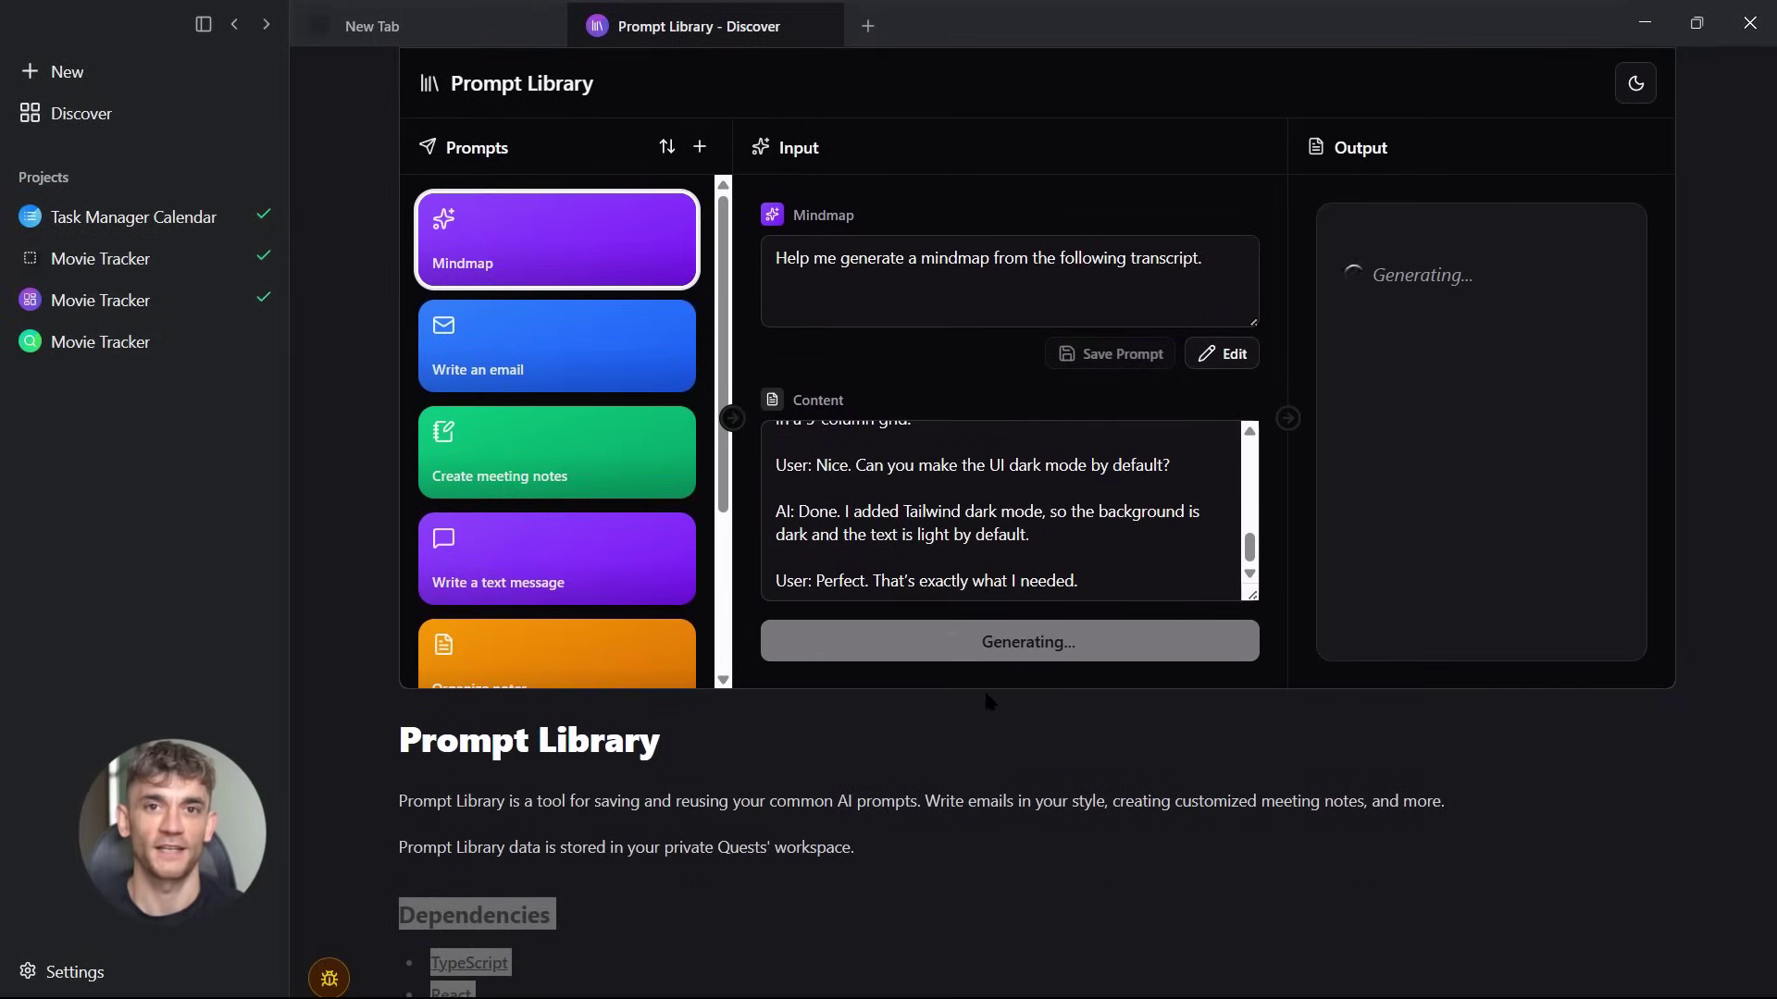
scroll(989, 701, up, 1)
scroll(1480, 472, down, 4)
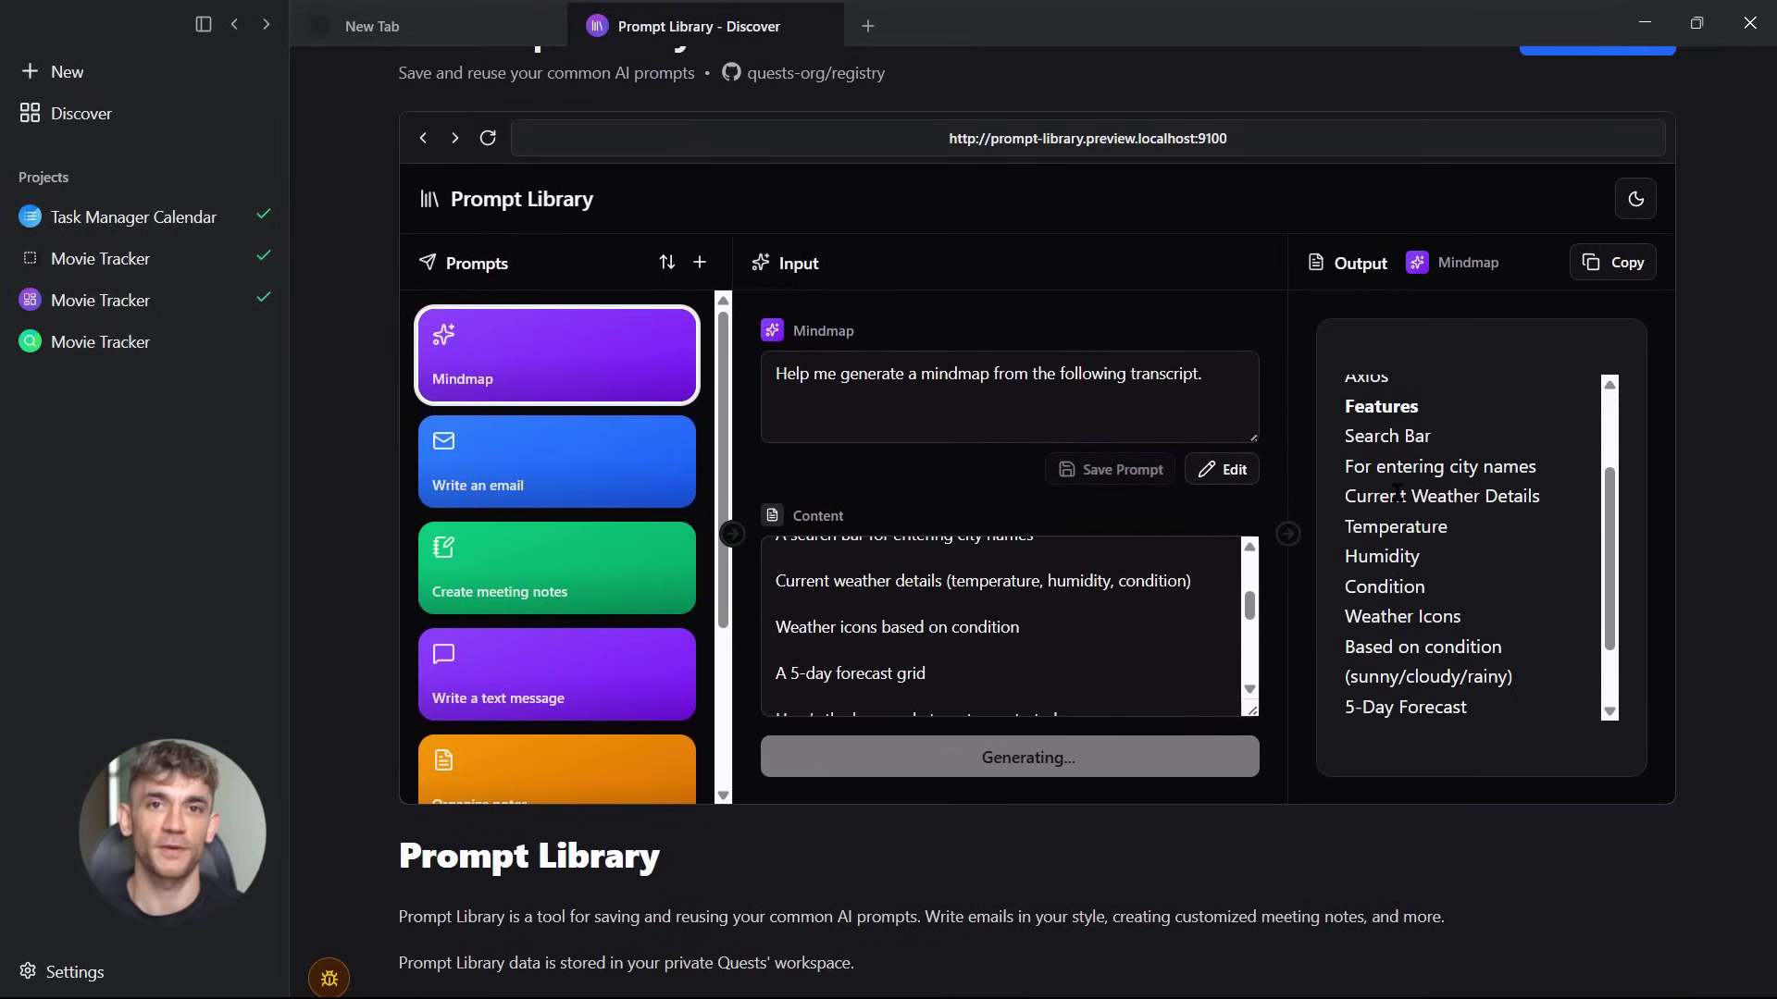
scroll(1418, 682, up, 1)
scroll(1505, 586, up, 5)
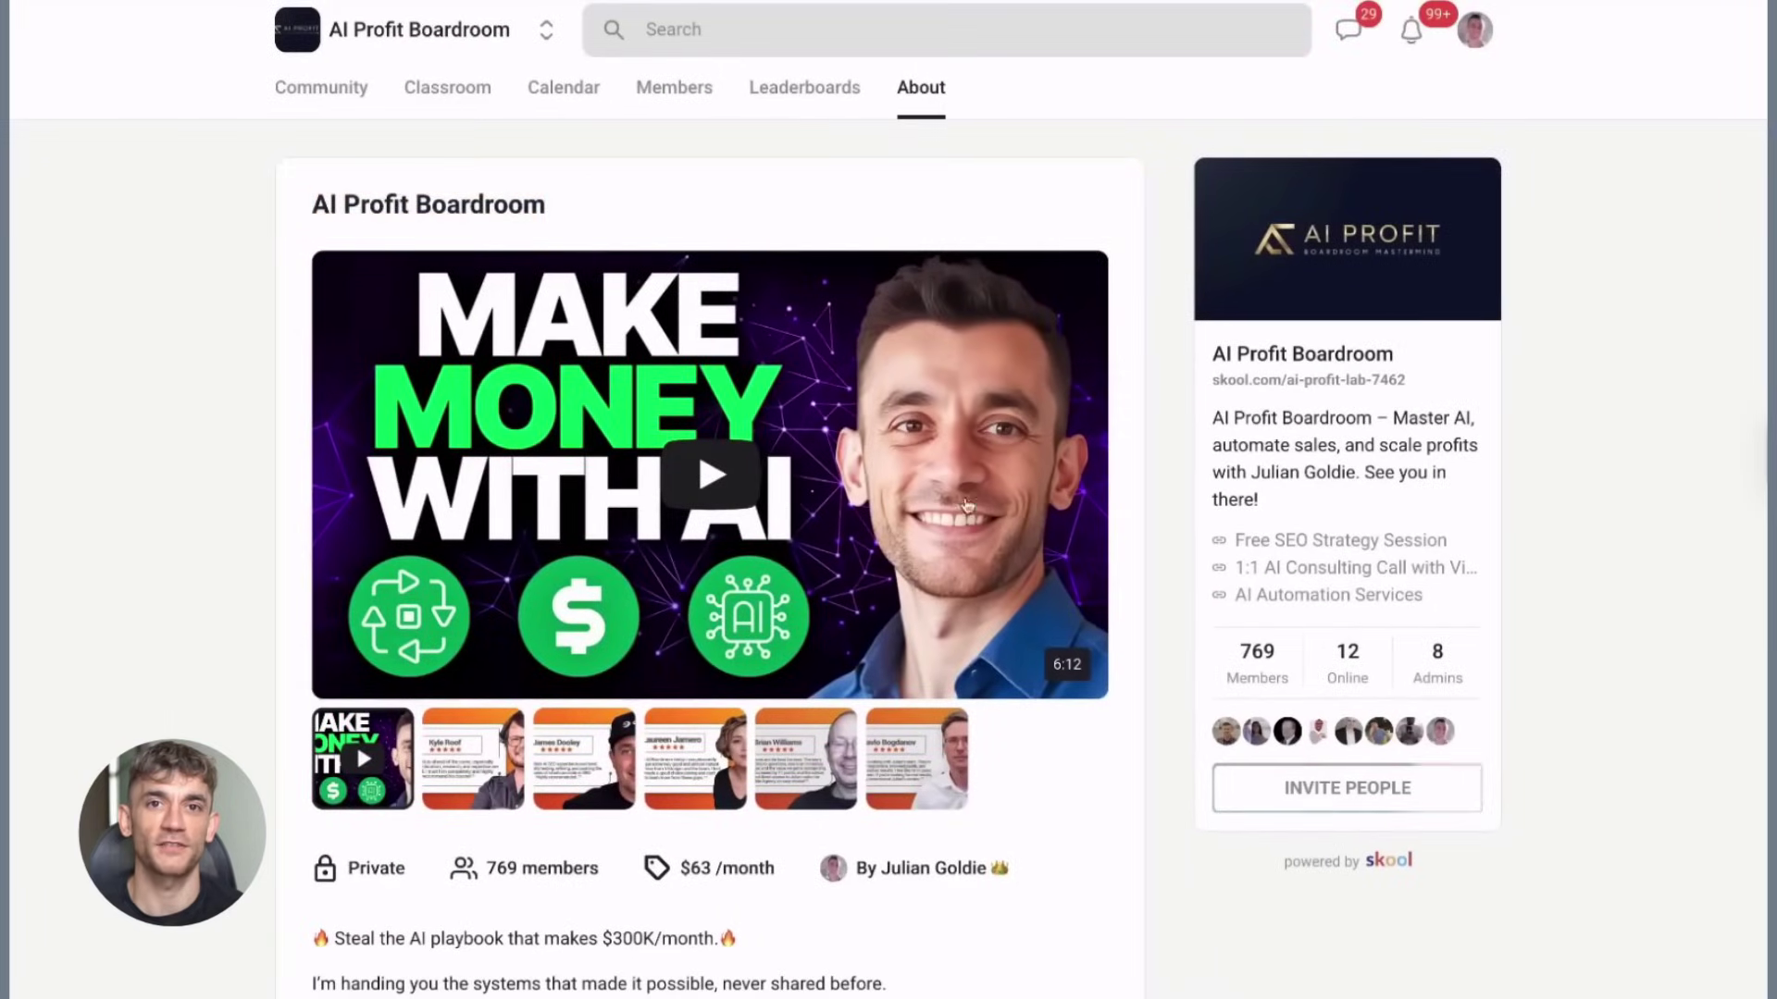
Browse the Classroom and the N8N Templates & Workflows course, then show AI Money Lab's Classroom.
click(453, 92)
scroll(1192, 559, down, 1)
scroll(1193, 559, down, 3)
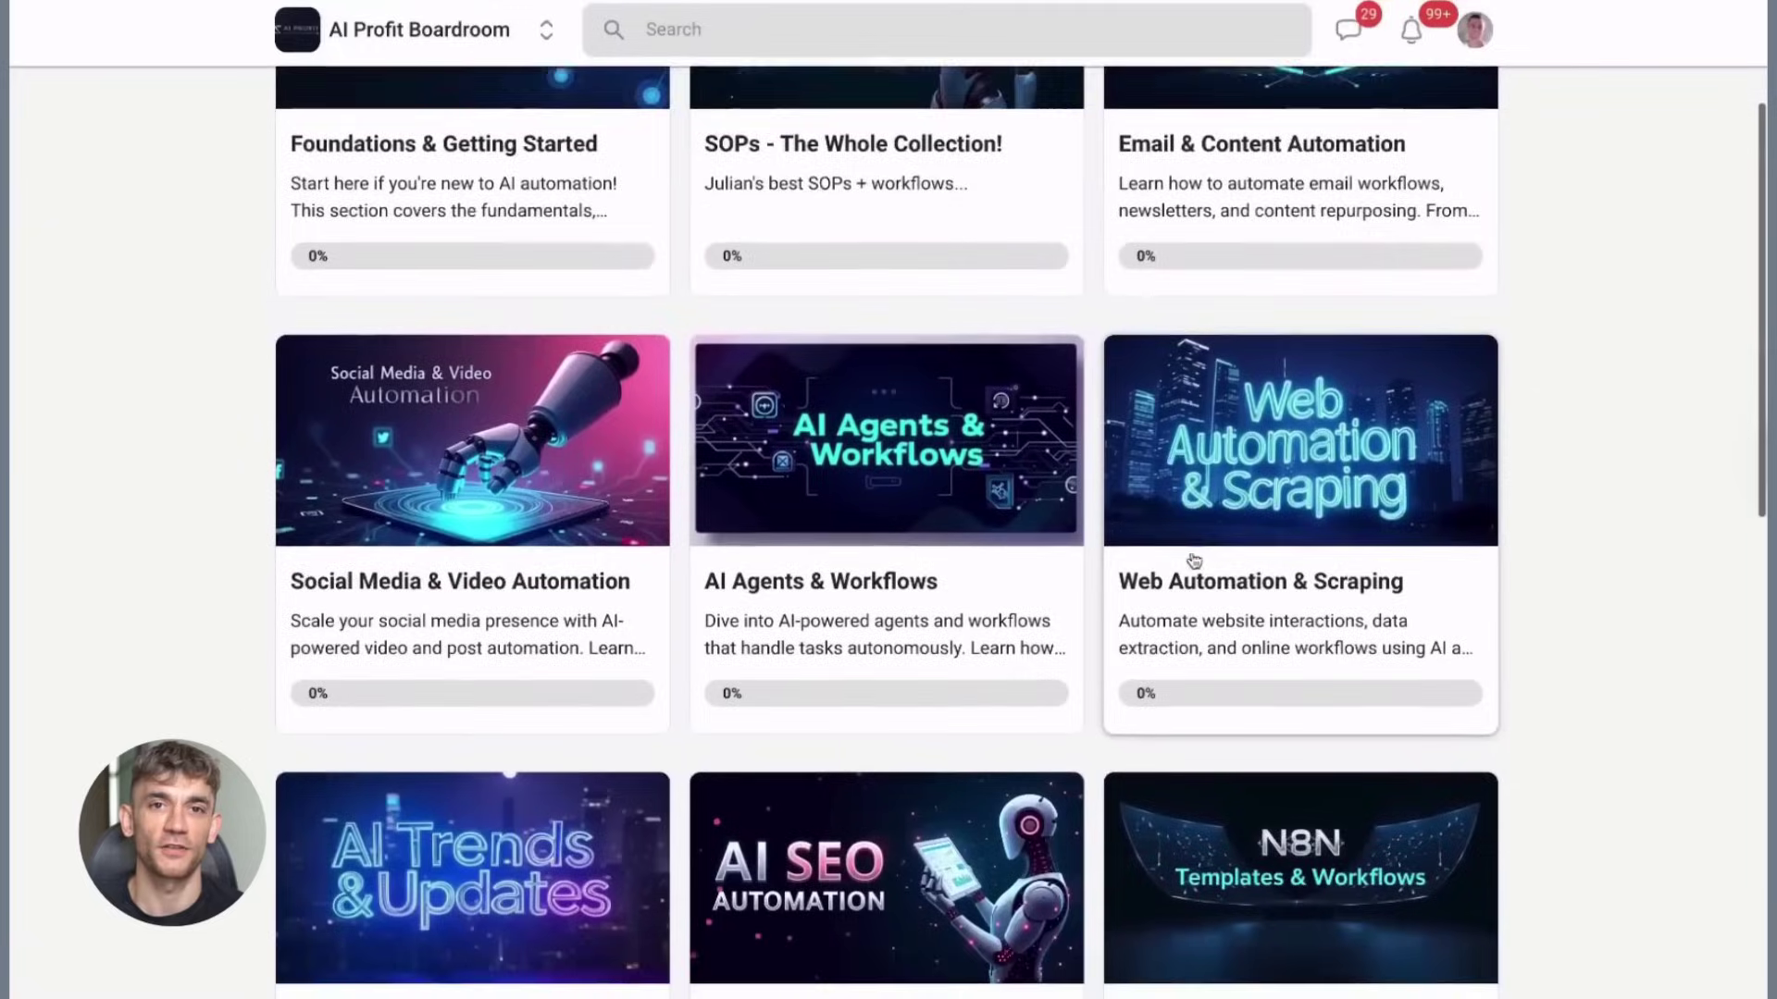
click(1263, 613)
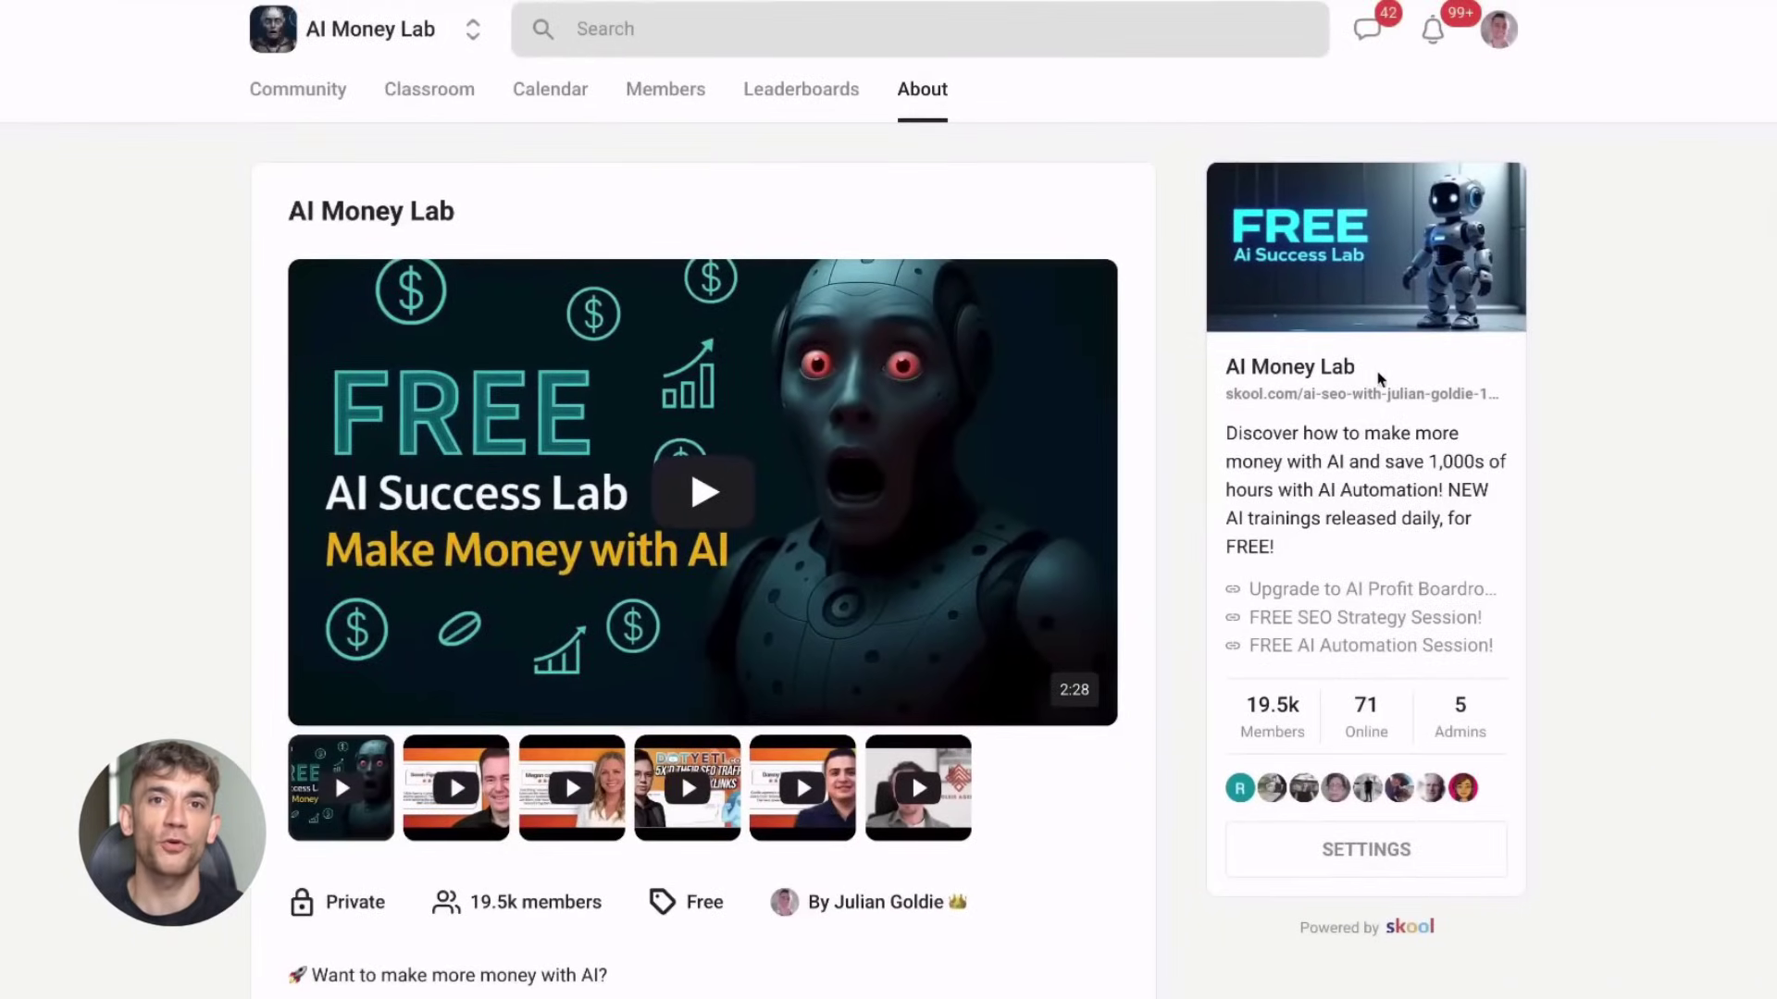
click(332, 112)
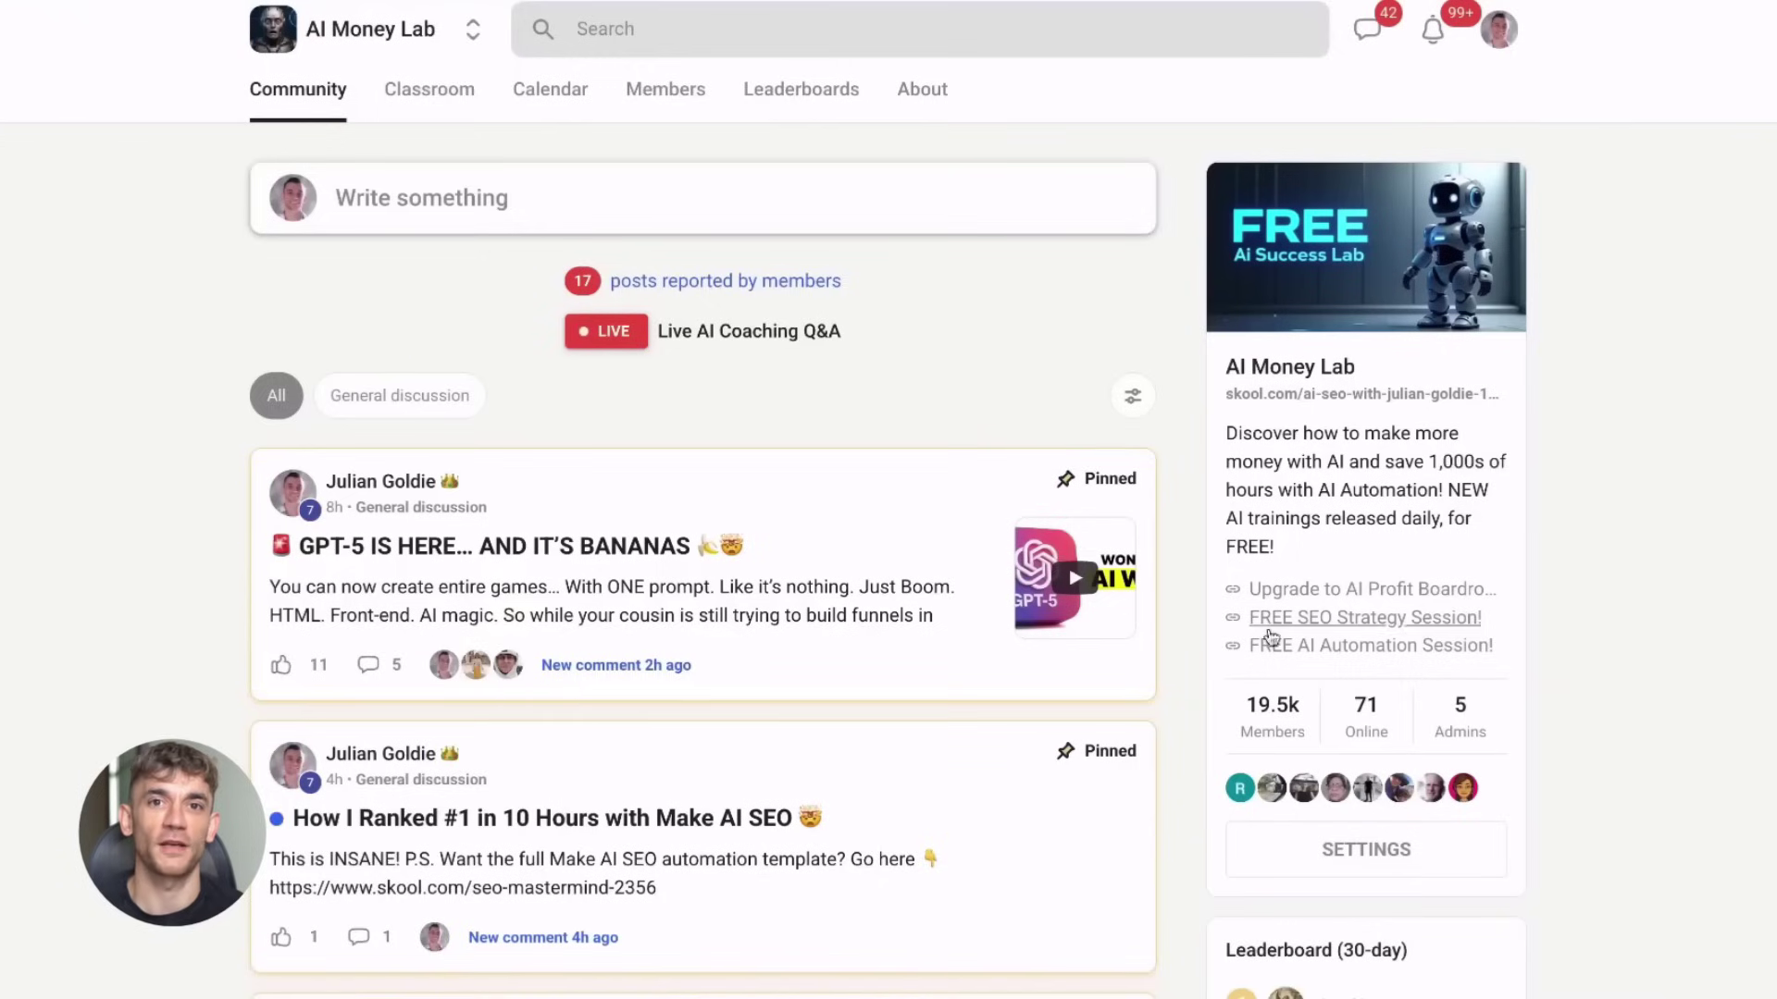
click(442, 108)
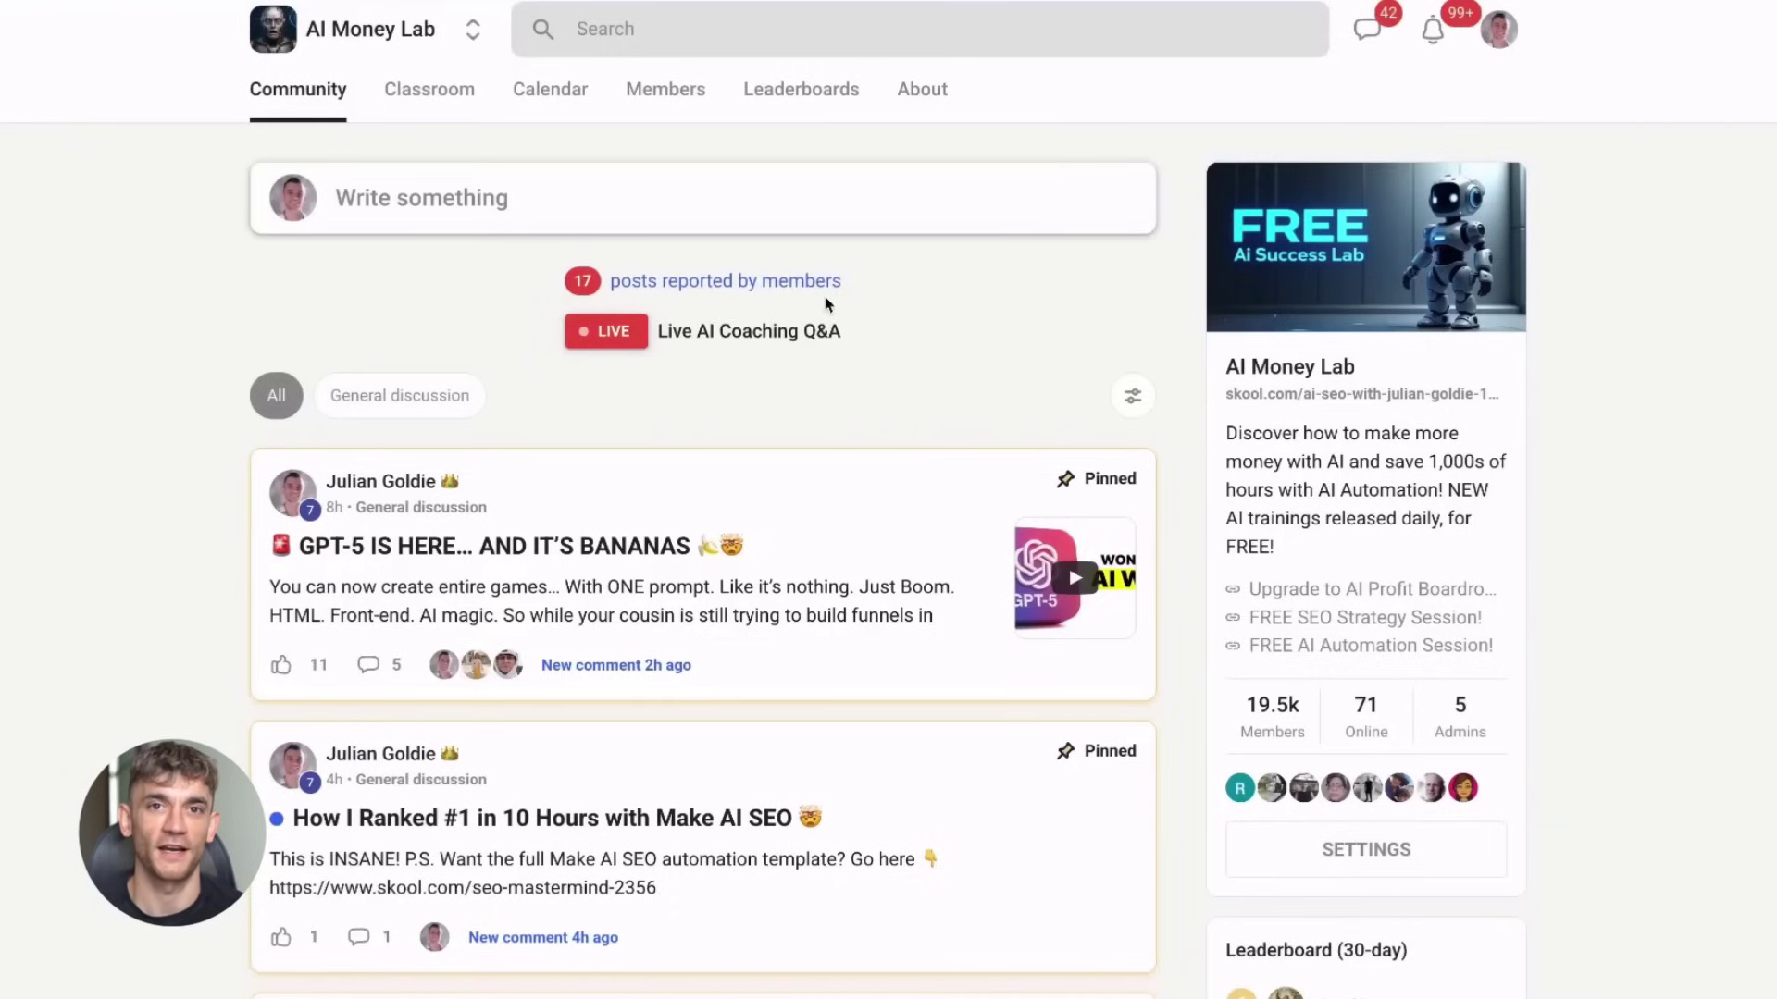
click(440, 107)
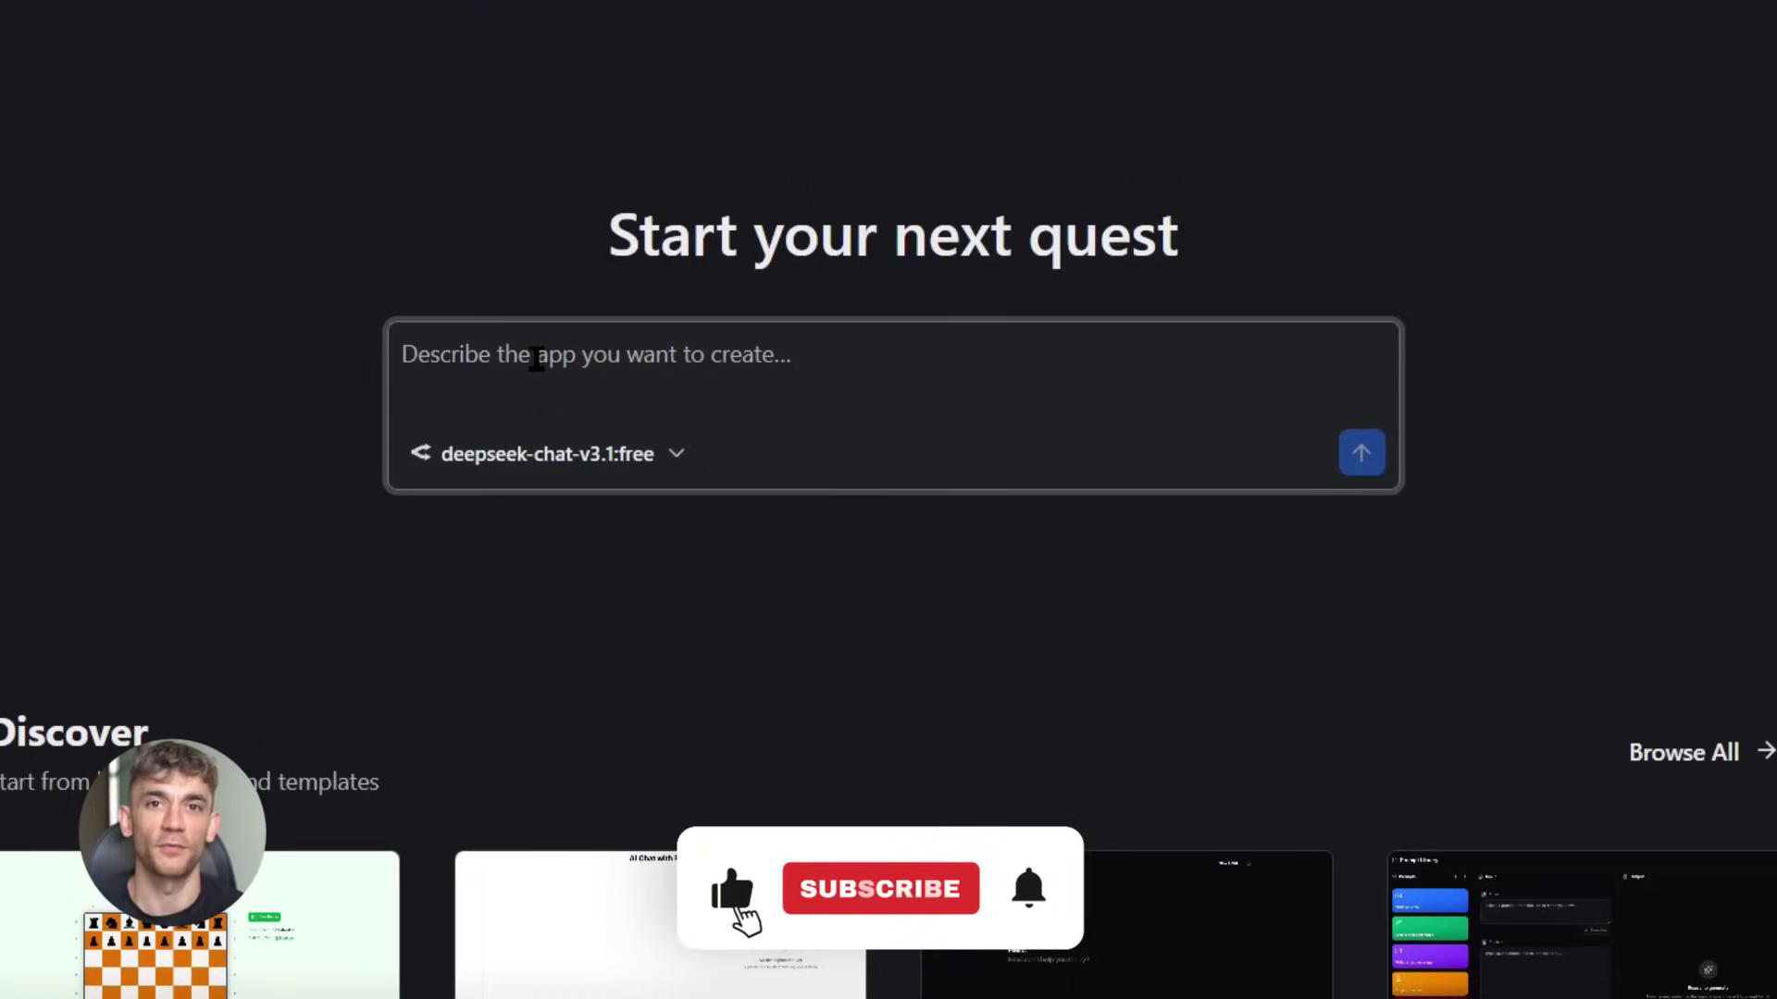
Submit 'Build me a movie tracker app...' asking for search, favorite movies and ratings.
text(Build me a movie tracker app. It should have a search function, a way to save favorite movies, and display ratings.)
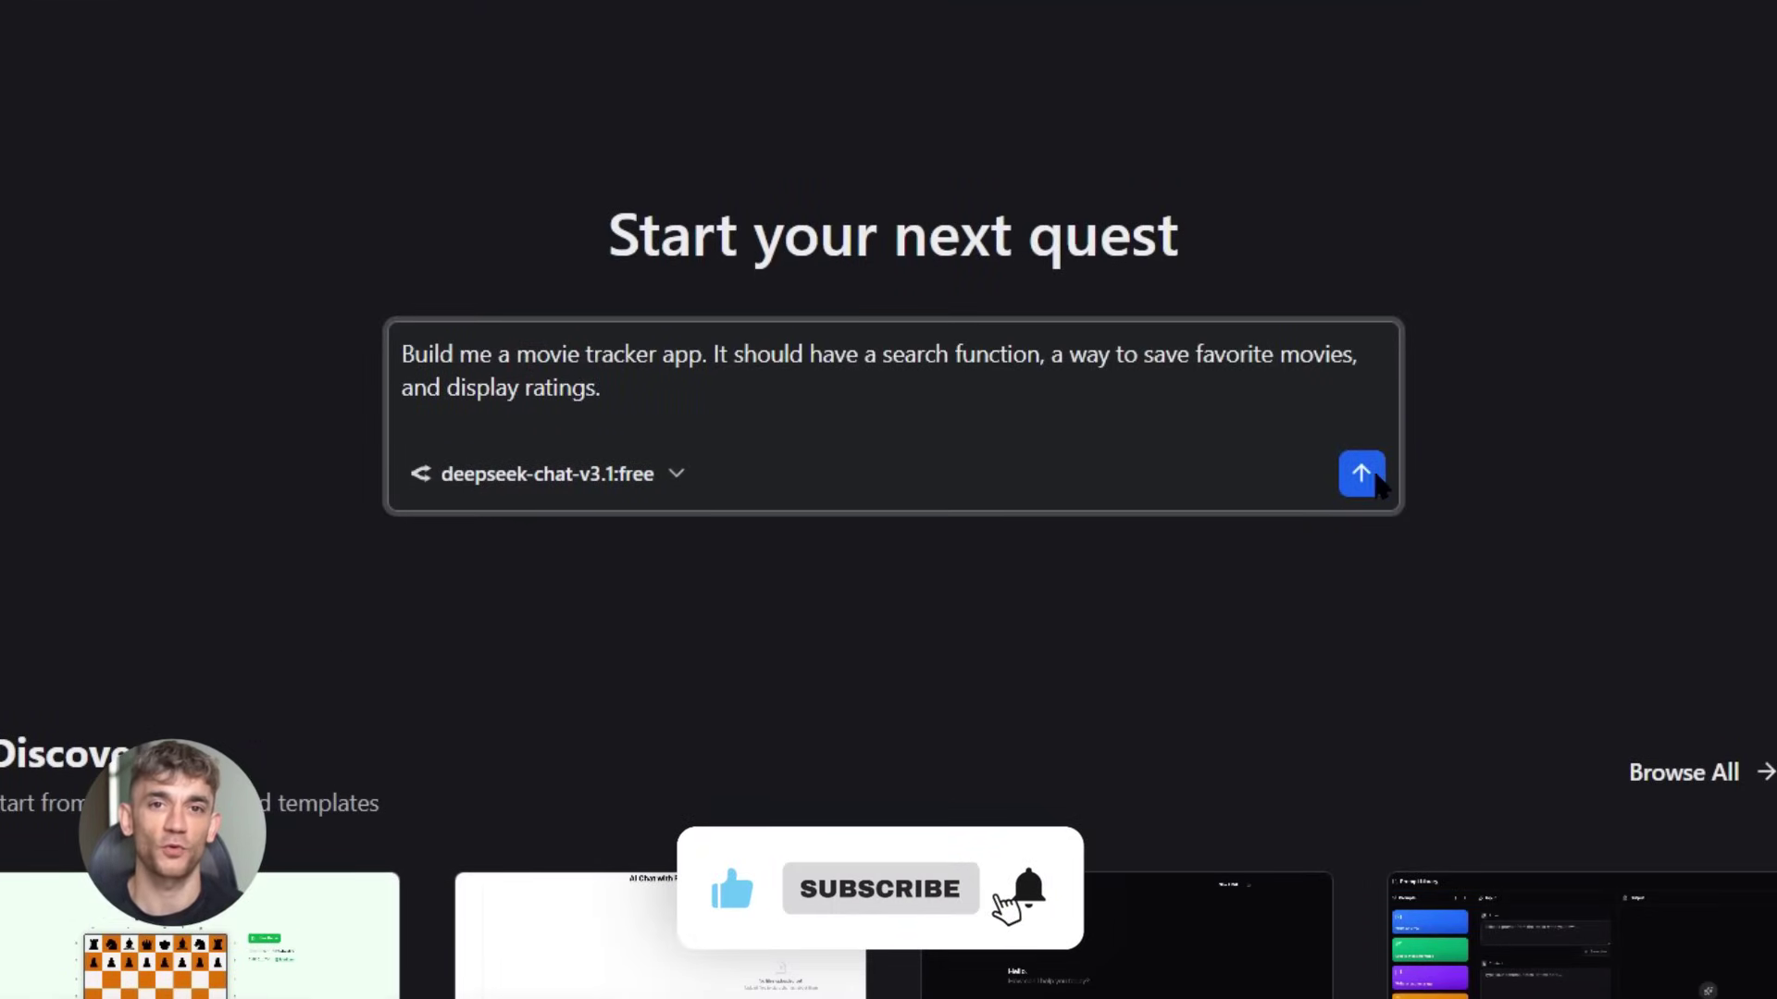
click(1366, 477)
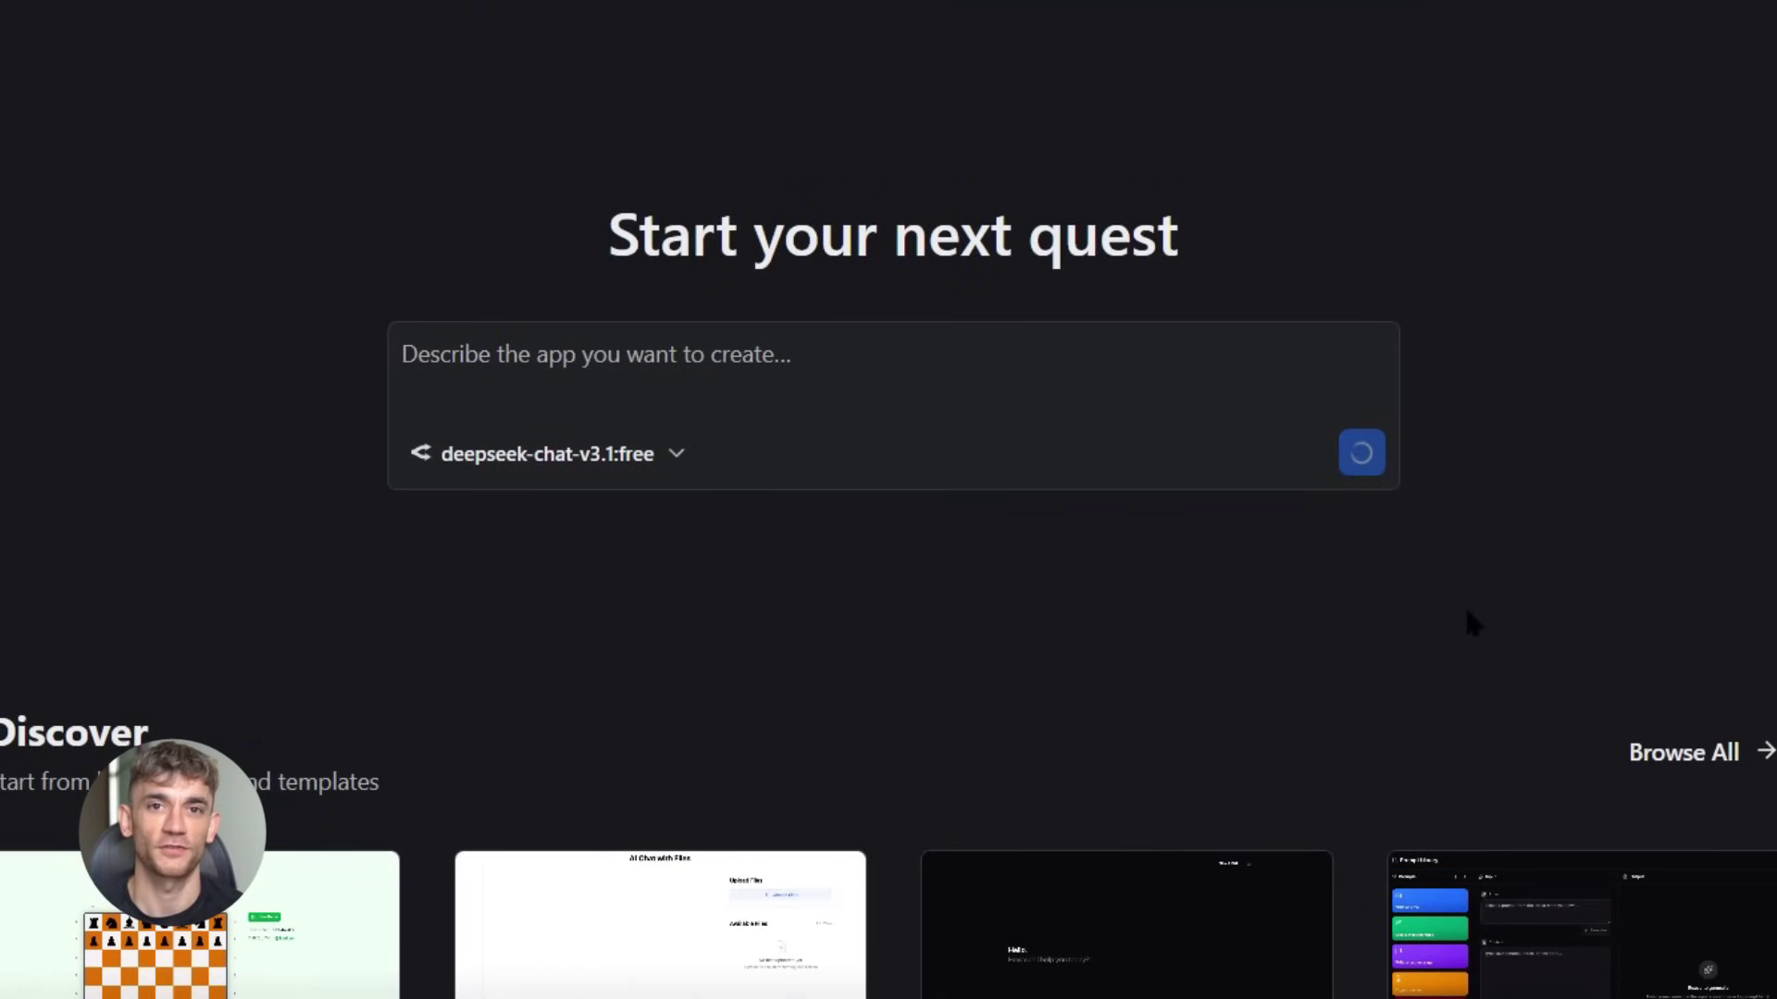